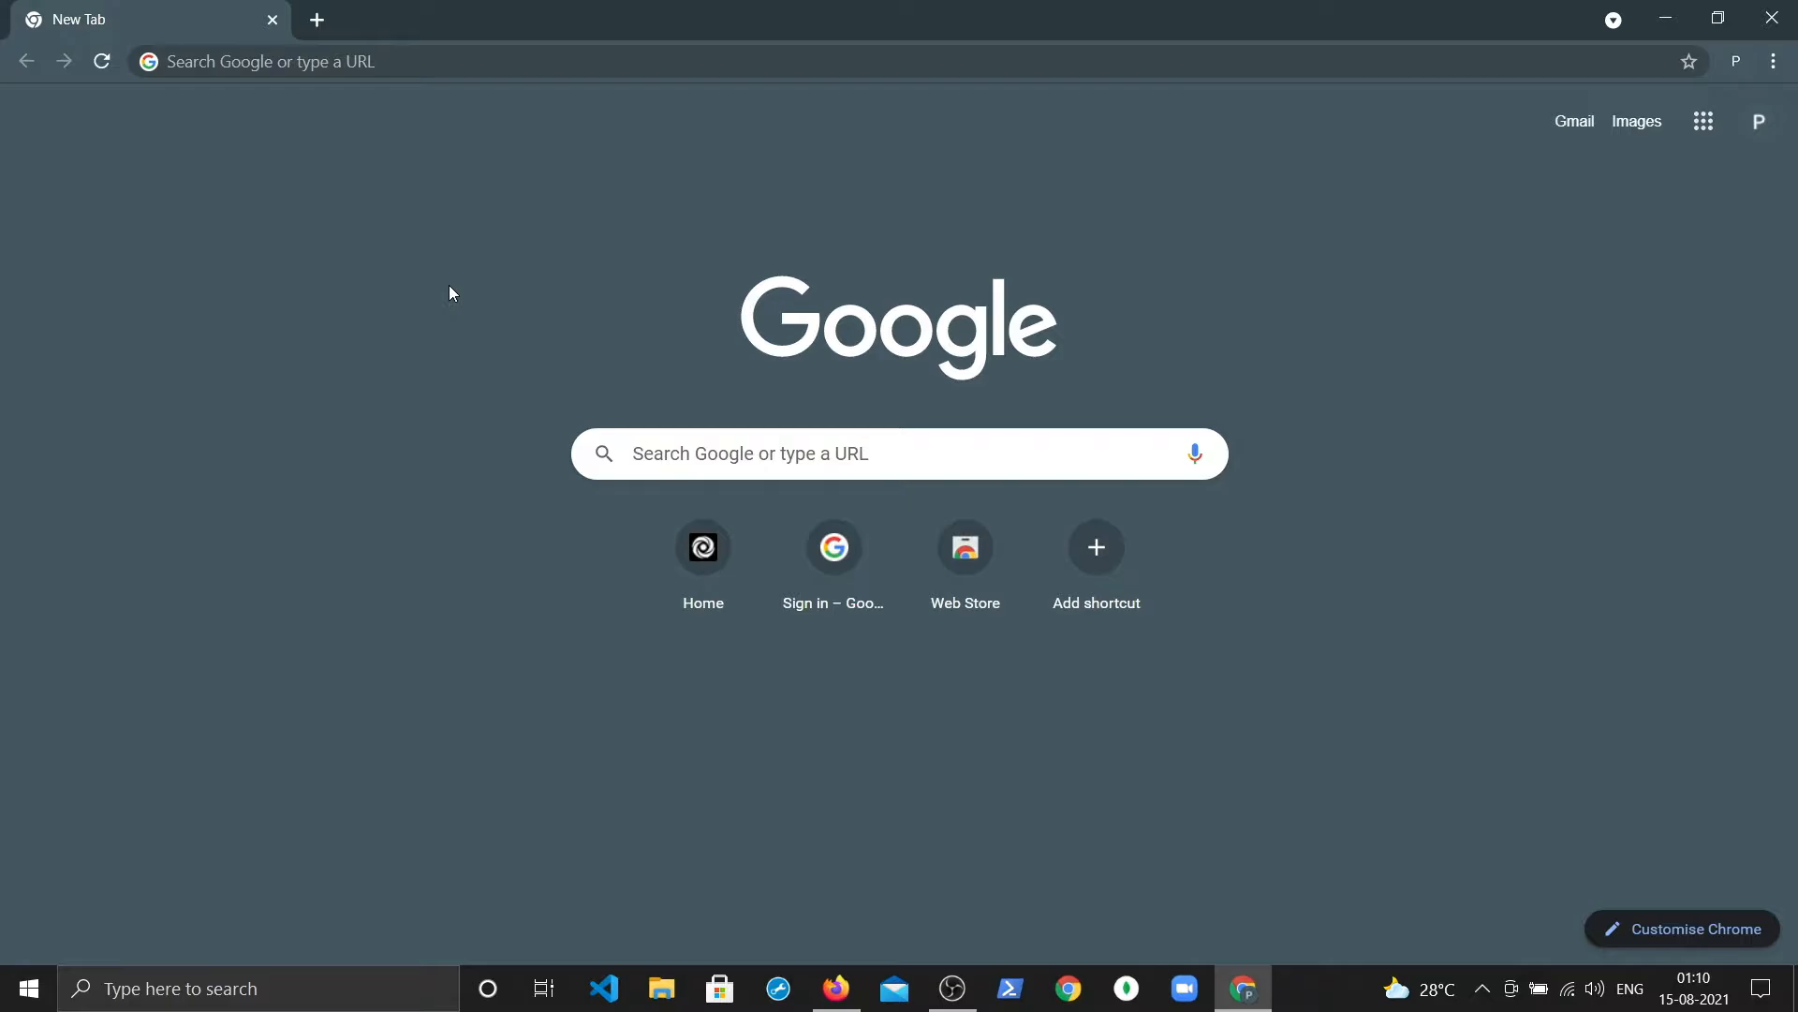
# Step: Search Google for 'oracle virtualbox download' using the autocomplete suggestion
pyautogui.click(702, 448)
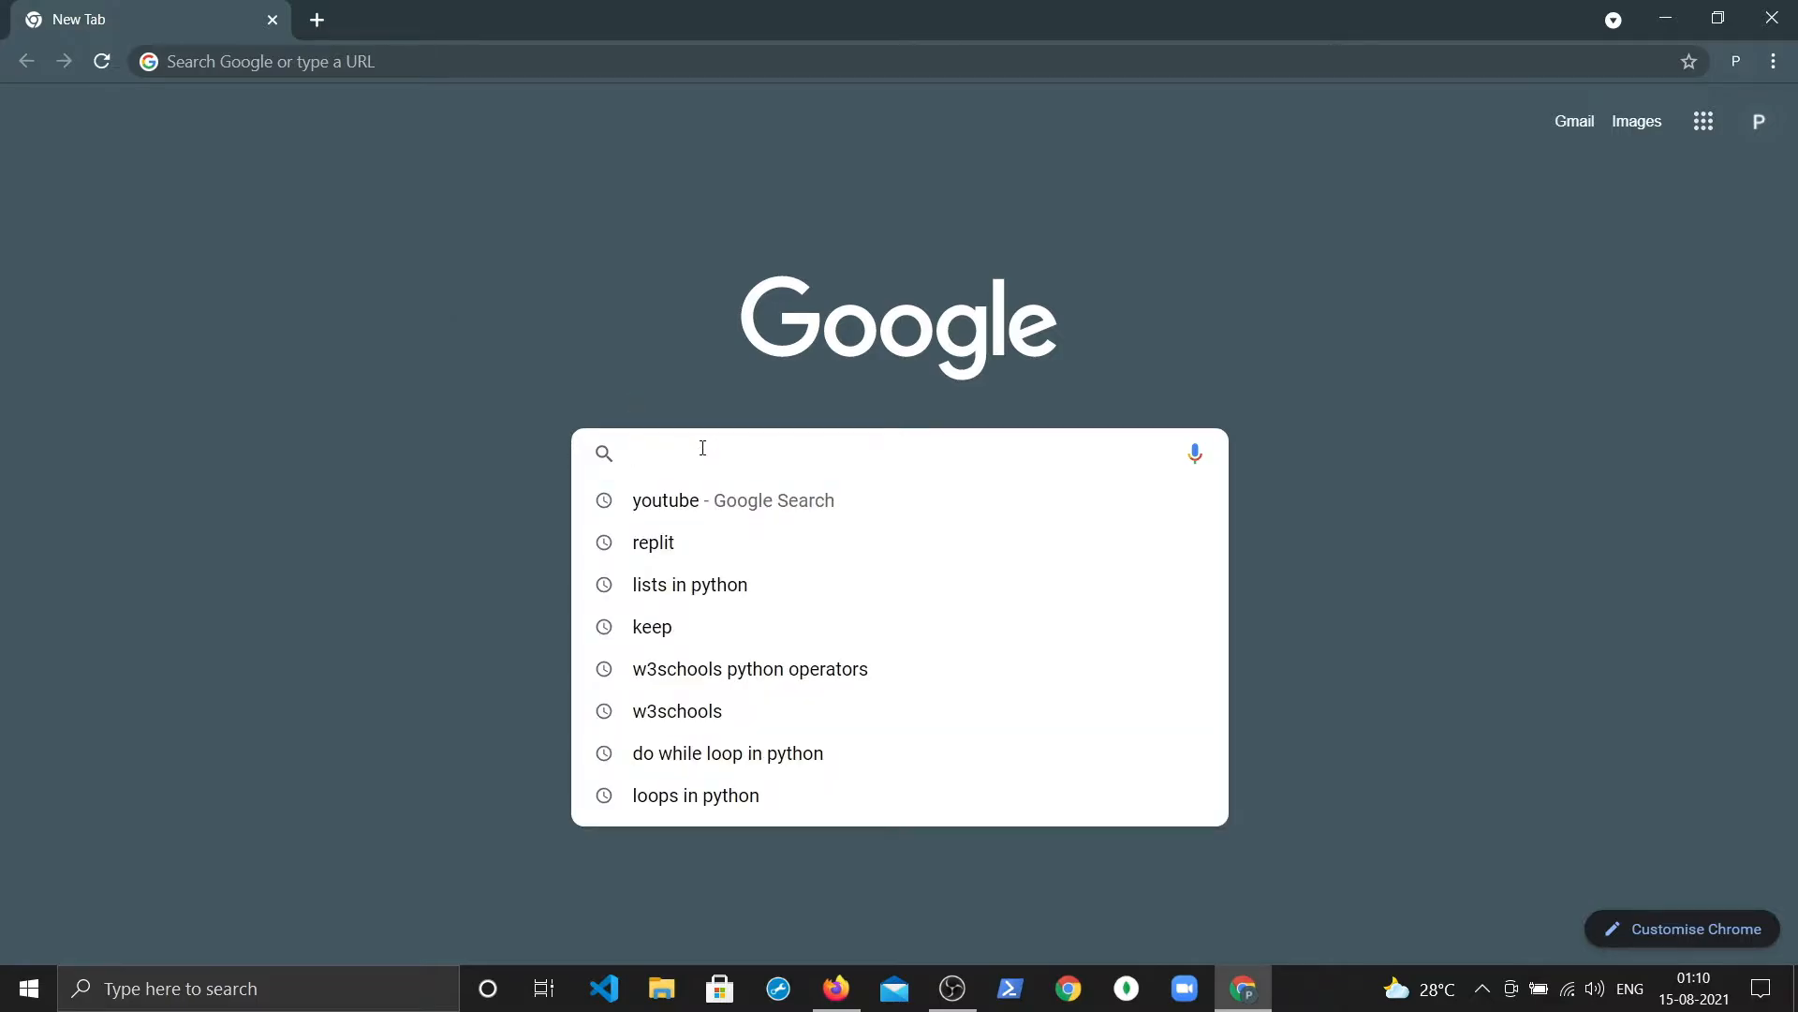
pyautogui.write('orack')
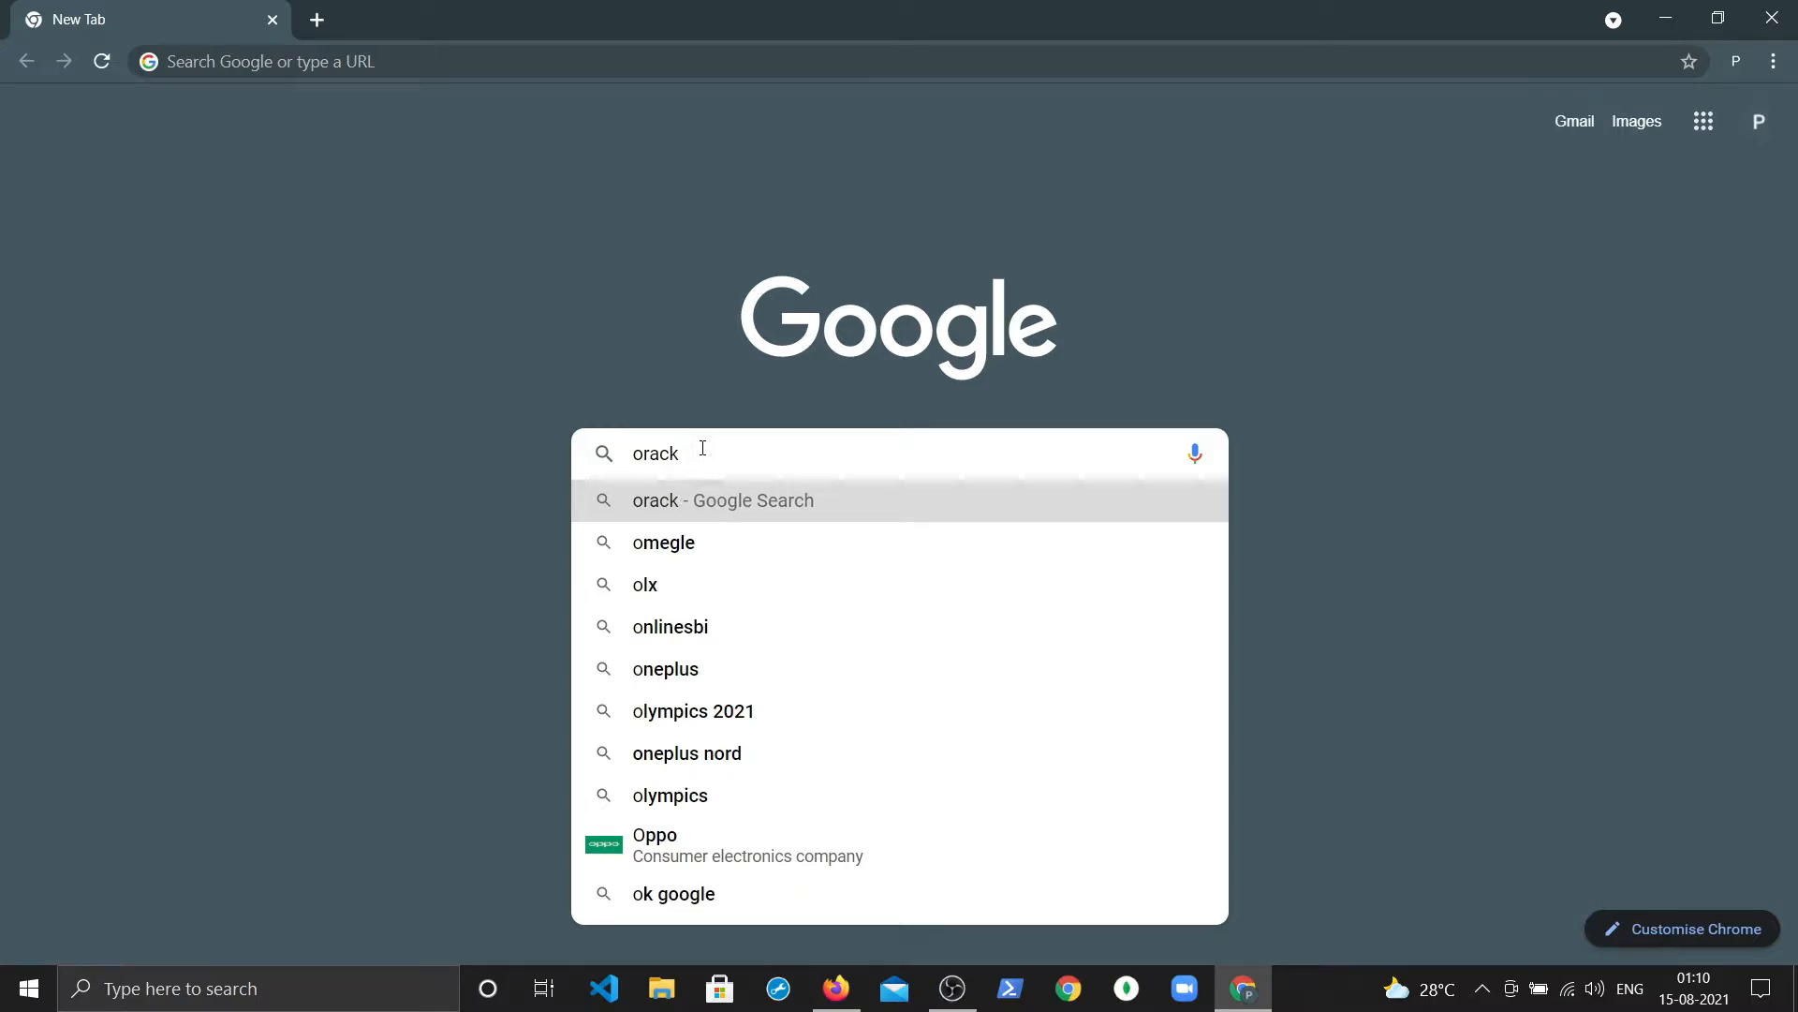
pyautogui.press('BackSpace')
pyautogui.write('le cvi')
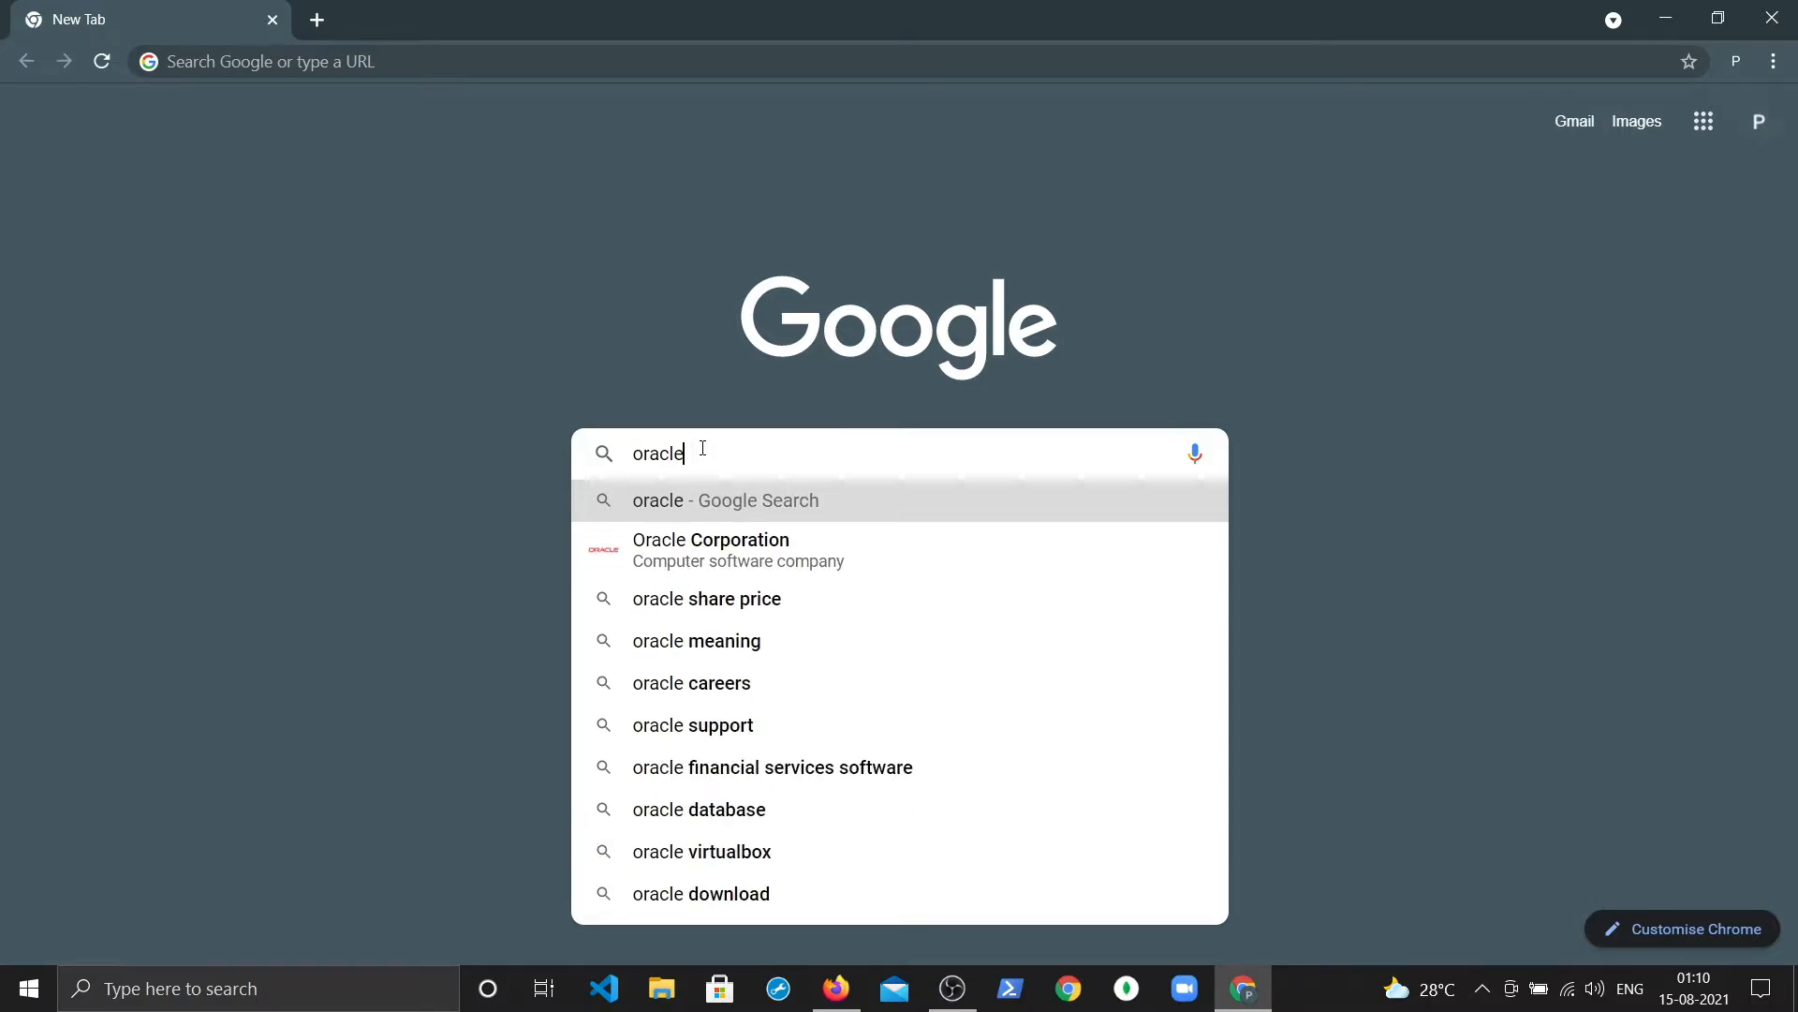
pyautogui.press('BackSpace')
pyautogui.press('BackSpace')
pyautogui.press('BackSpace')
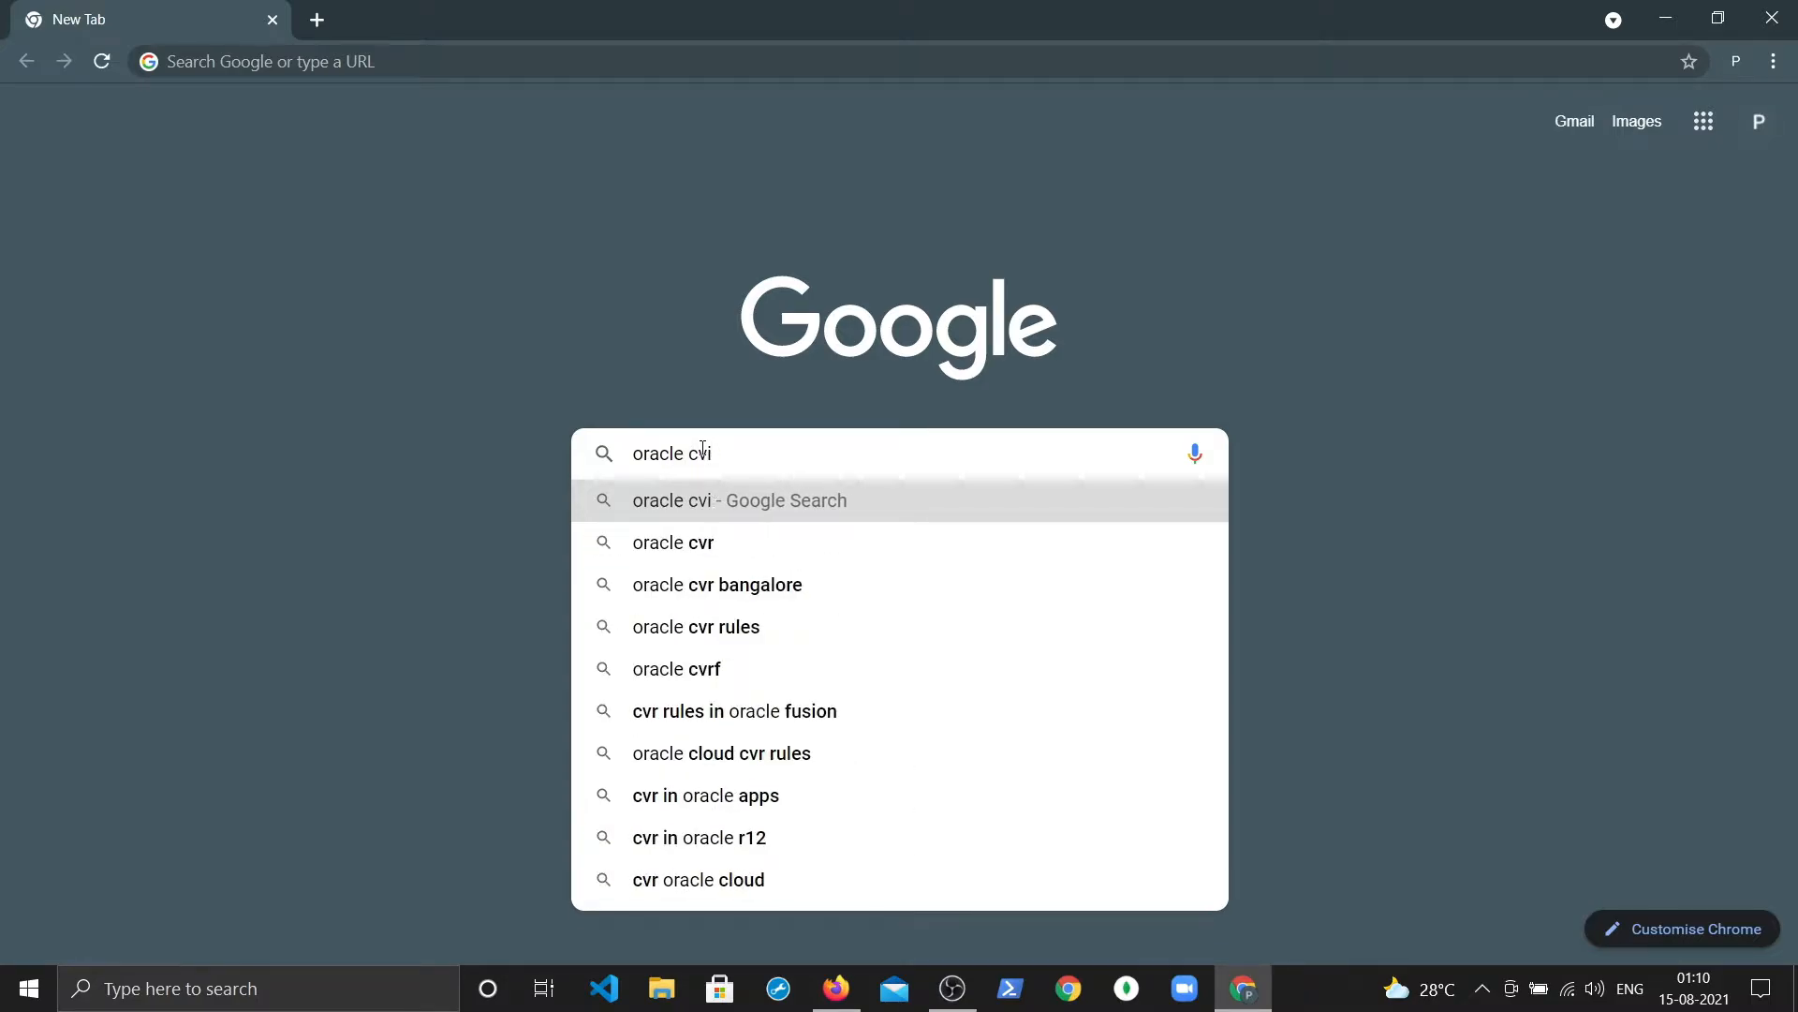
pyautogui.write('virtualb')
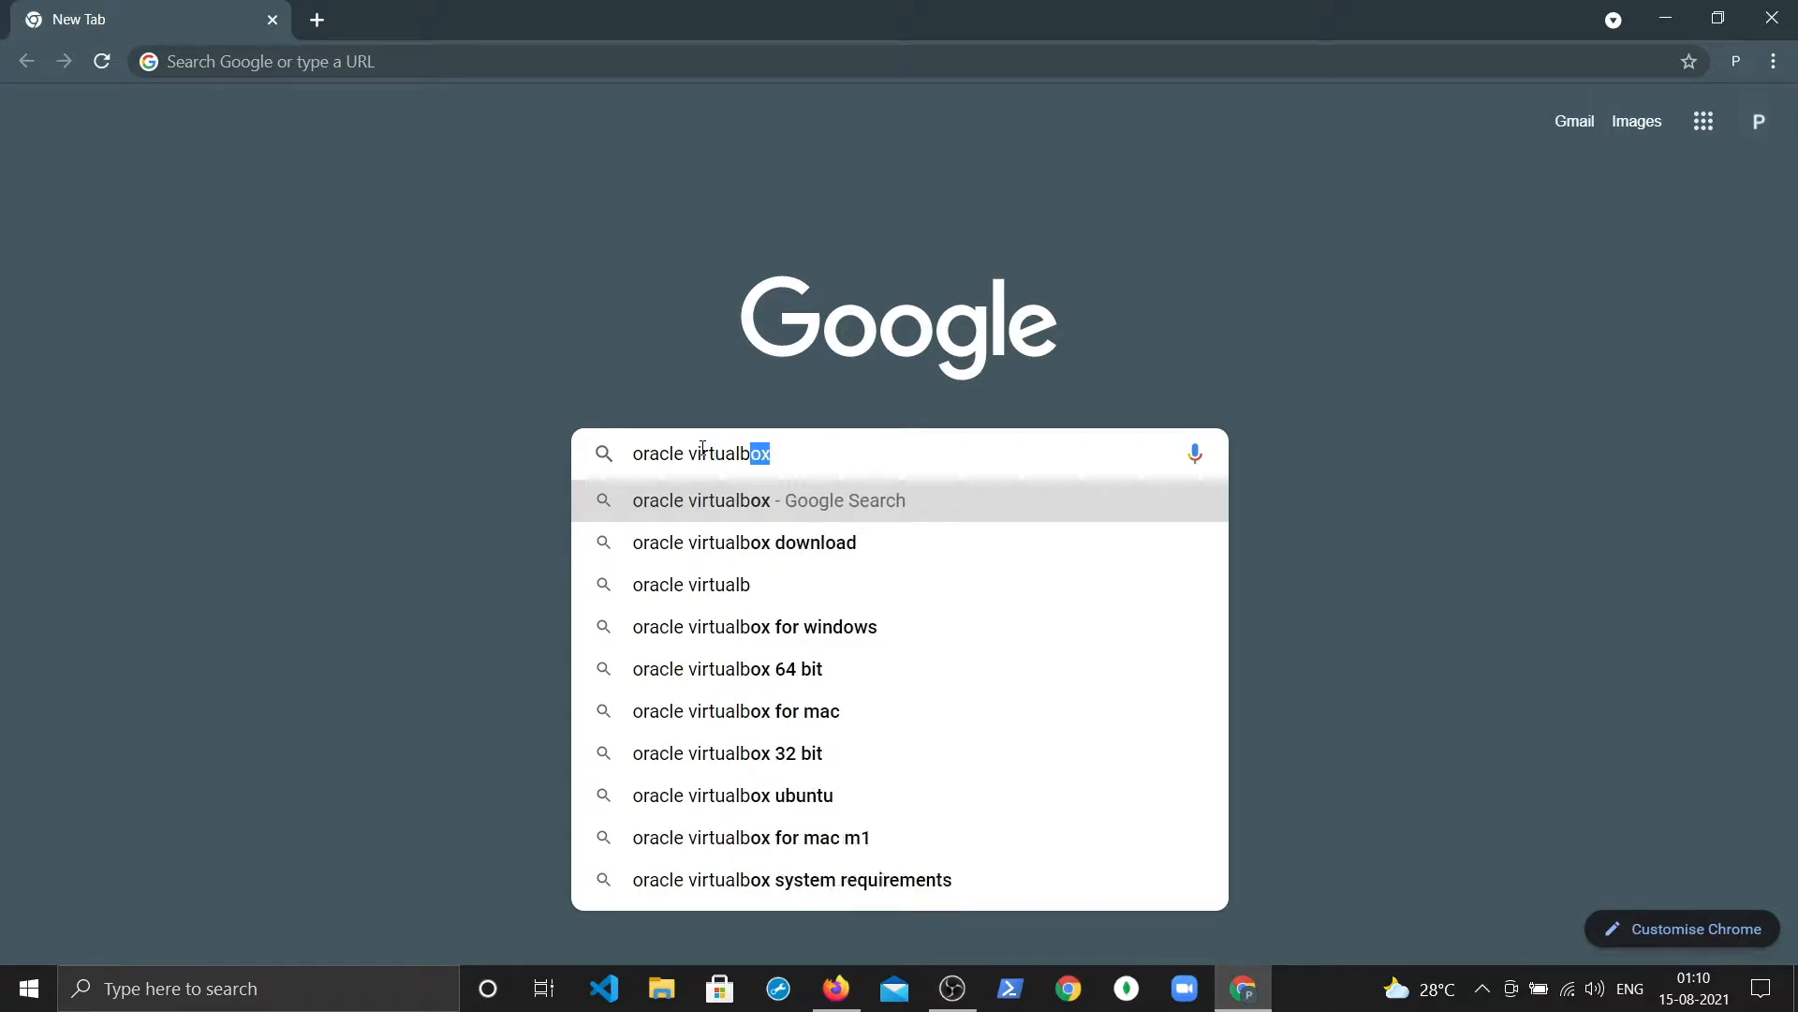
pyautogui.press('Down')
pyautogui.press('Return')
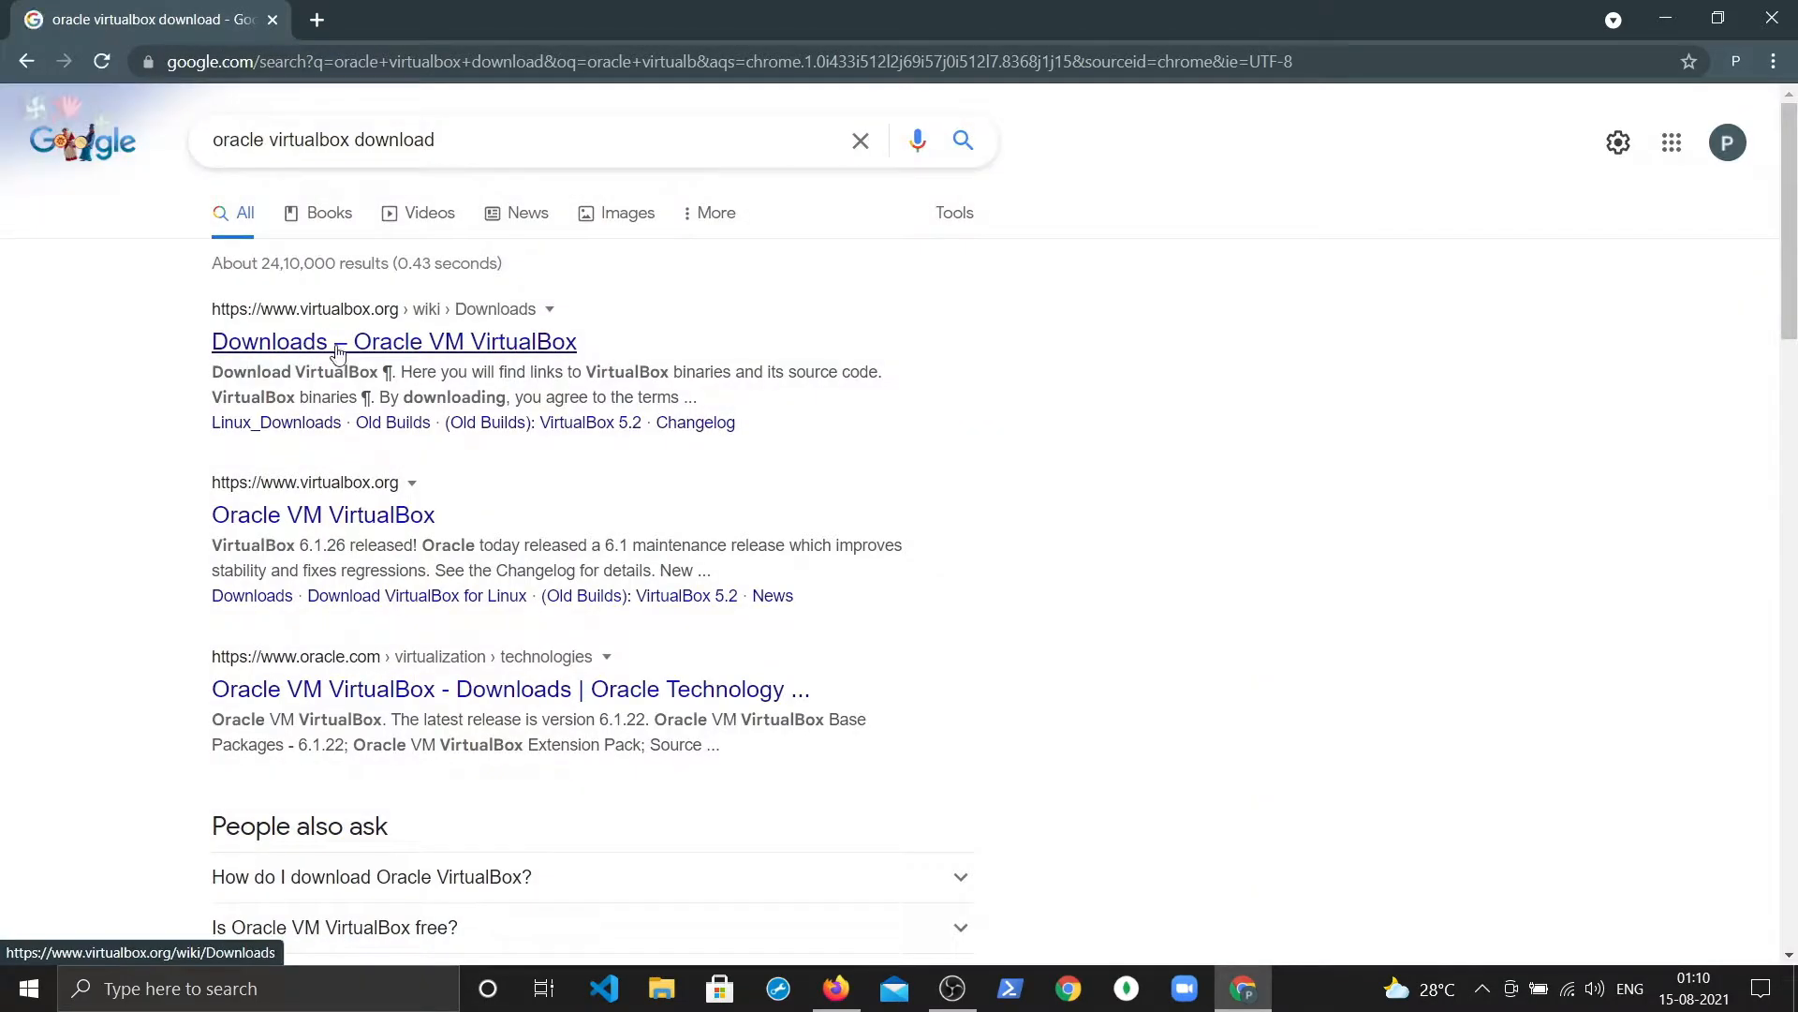
# Step: Open the VirtualBox Downloads result in a new tab and switch to it
pyautogui.rightClick(338, 350)
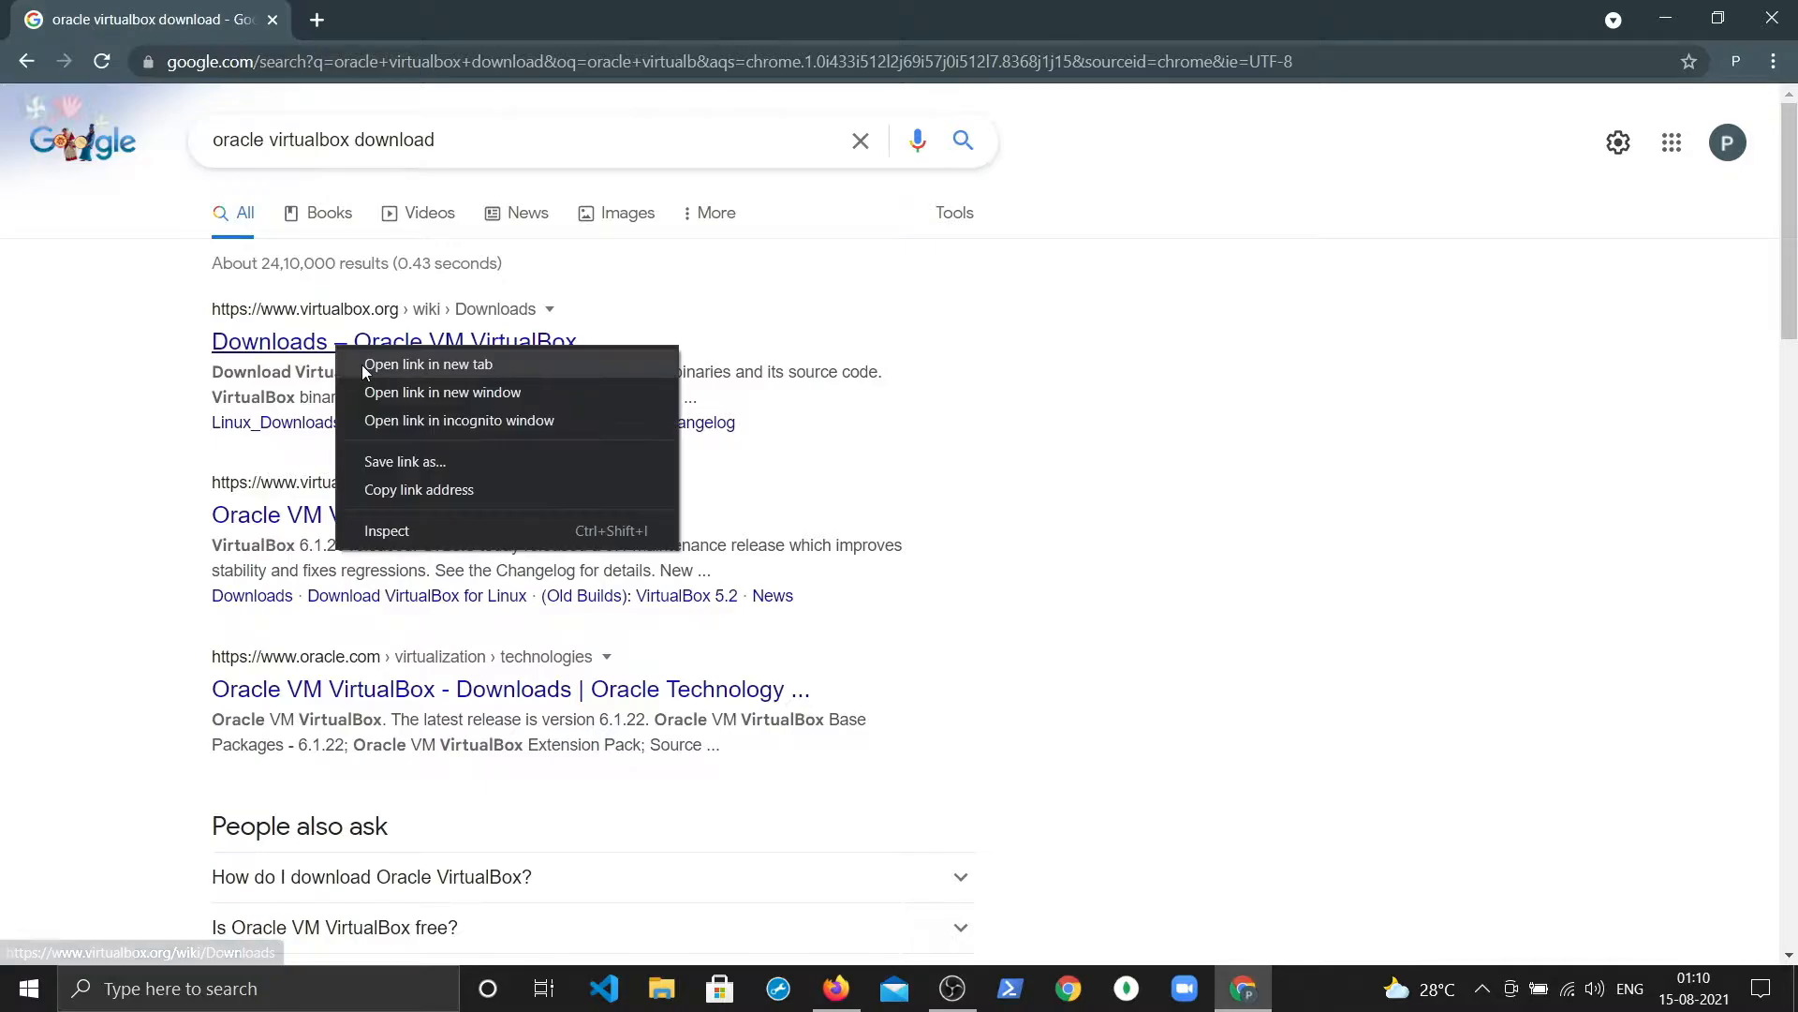
pyautogui.click(421, 364)
pyautogui.click(473, 8)
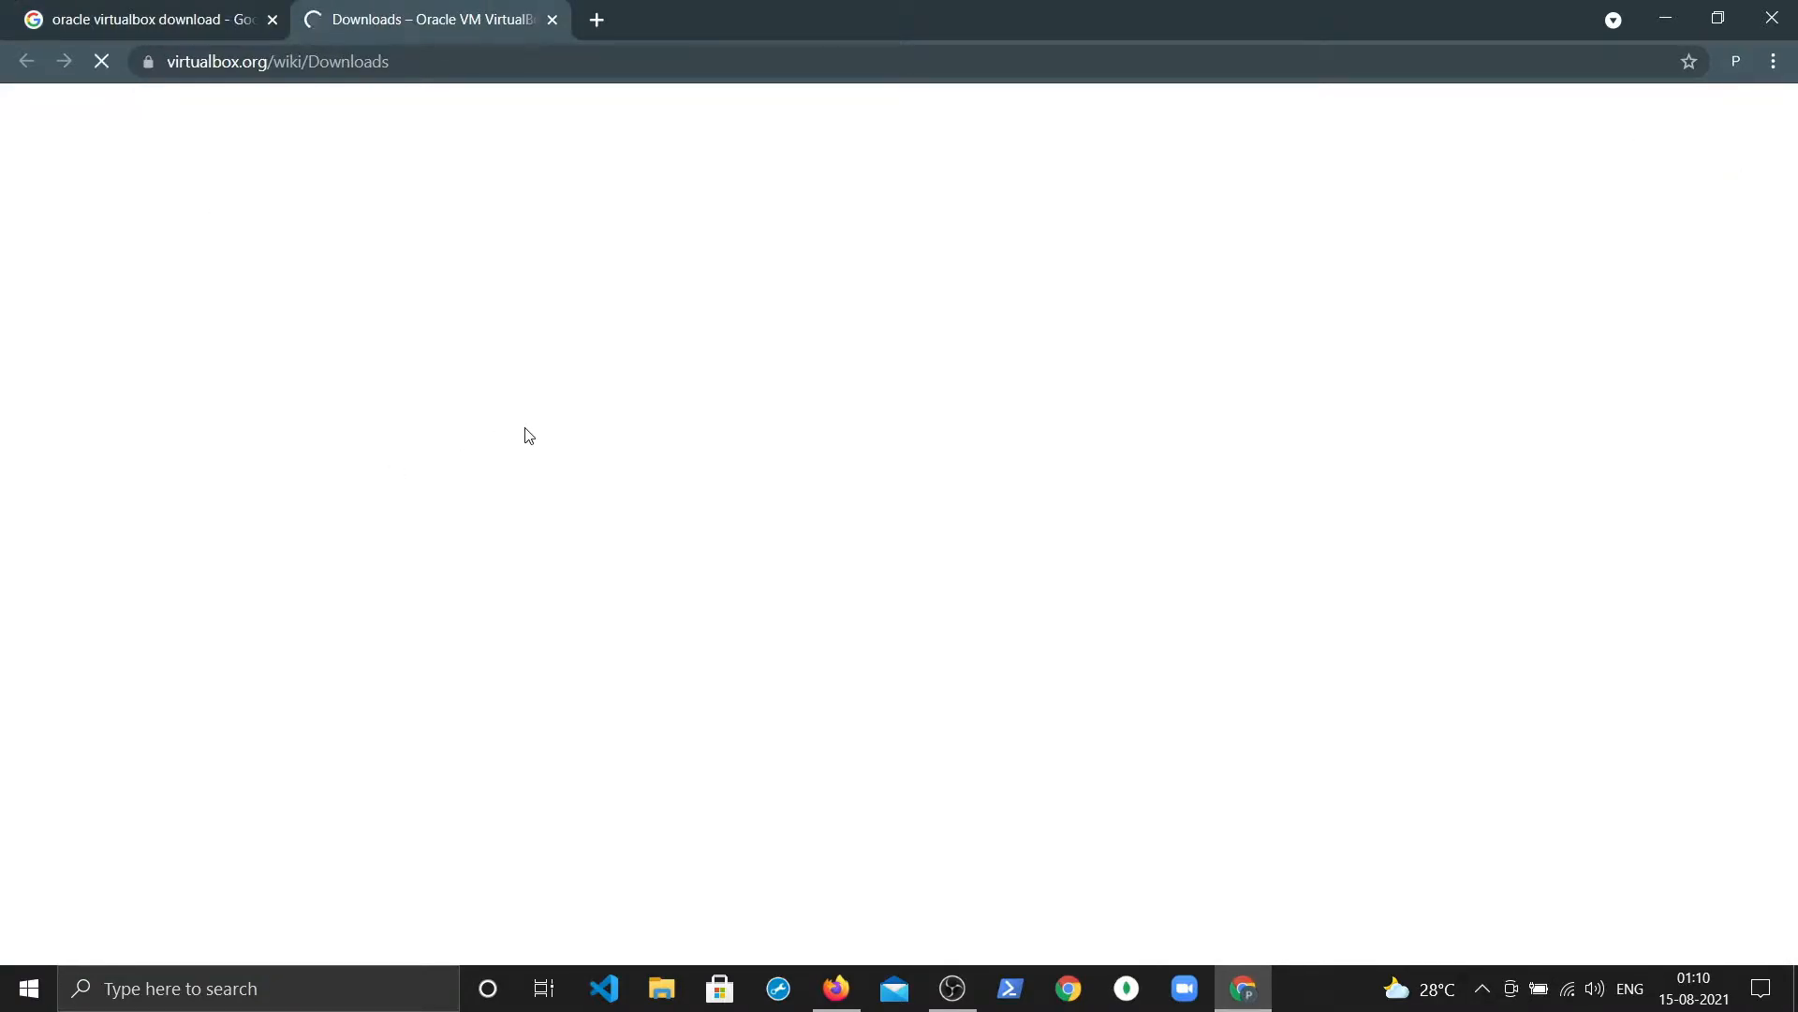
# Step: Download the VirtualBox 6.1.26 installer for Windows hosts
pyautogui.scroll(-2, 568, 479)
pyautogui.scroll(2, 570, 480)
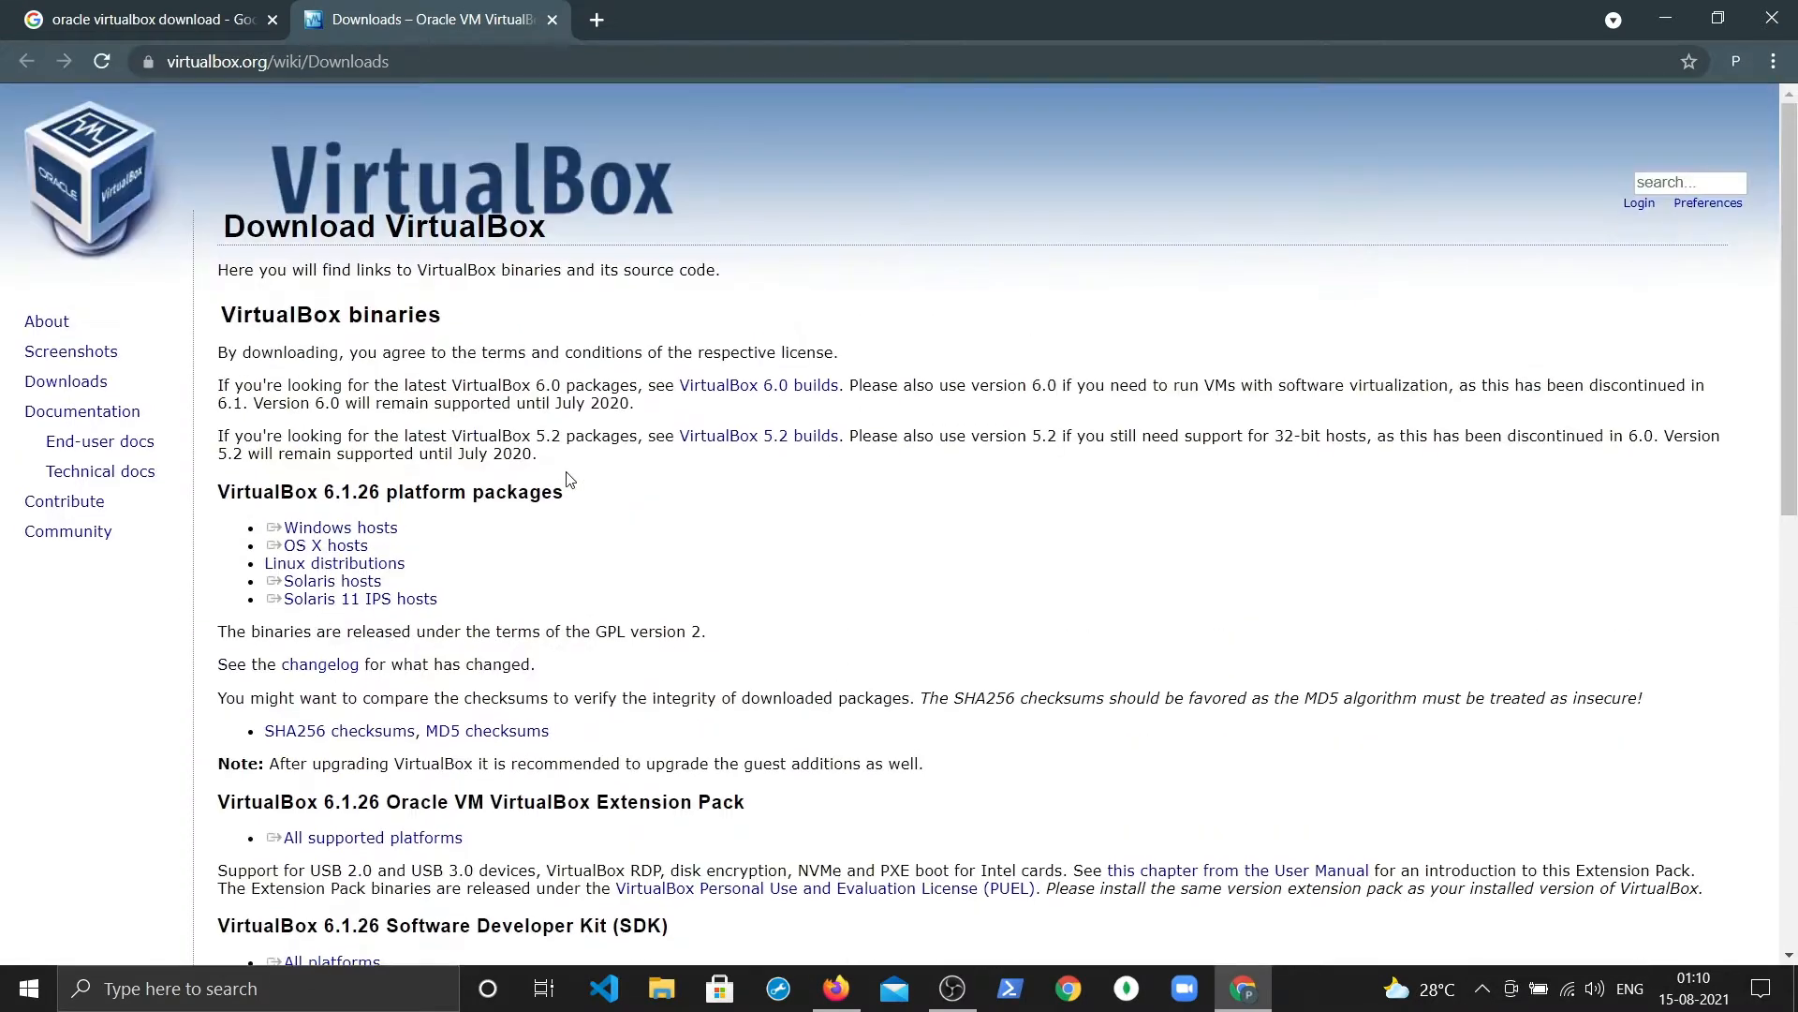
pyautogui.scroll(-2, 570, 479)
pyautogui.scroll(2, 569, 480)
pyautogui.scroll(-2, 569, 480)
pyautogui.scroll(2, 570, 480)
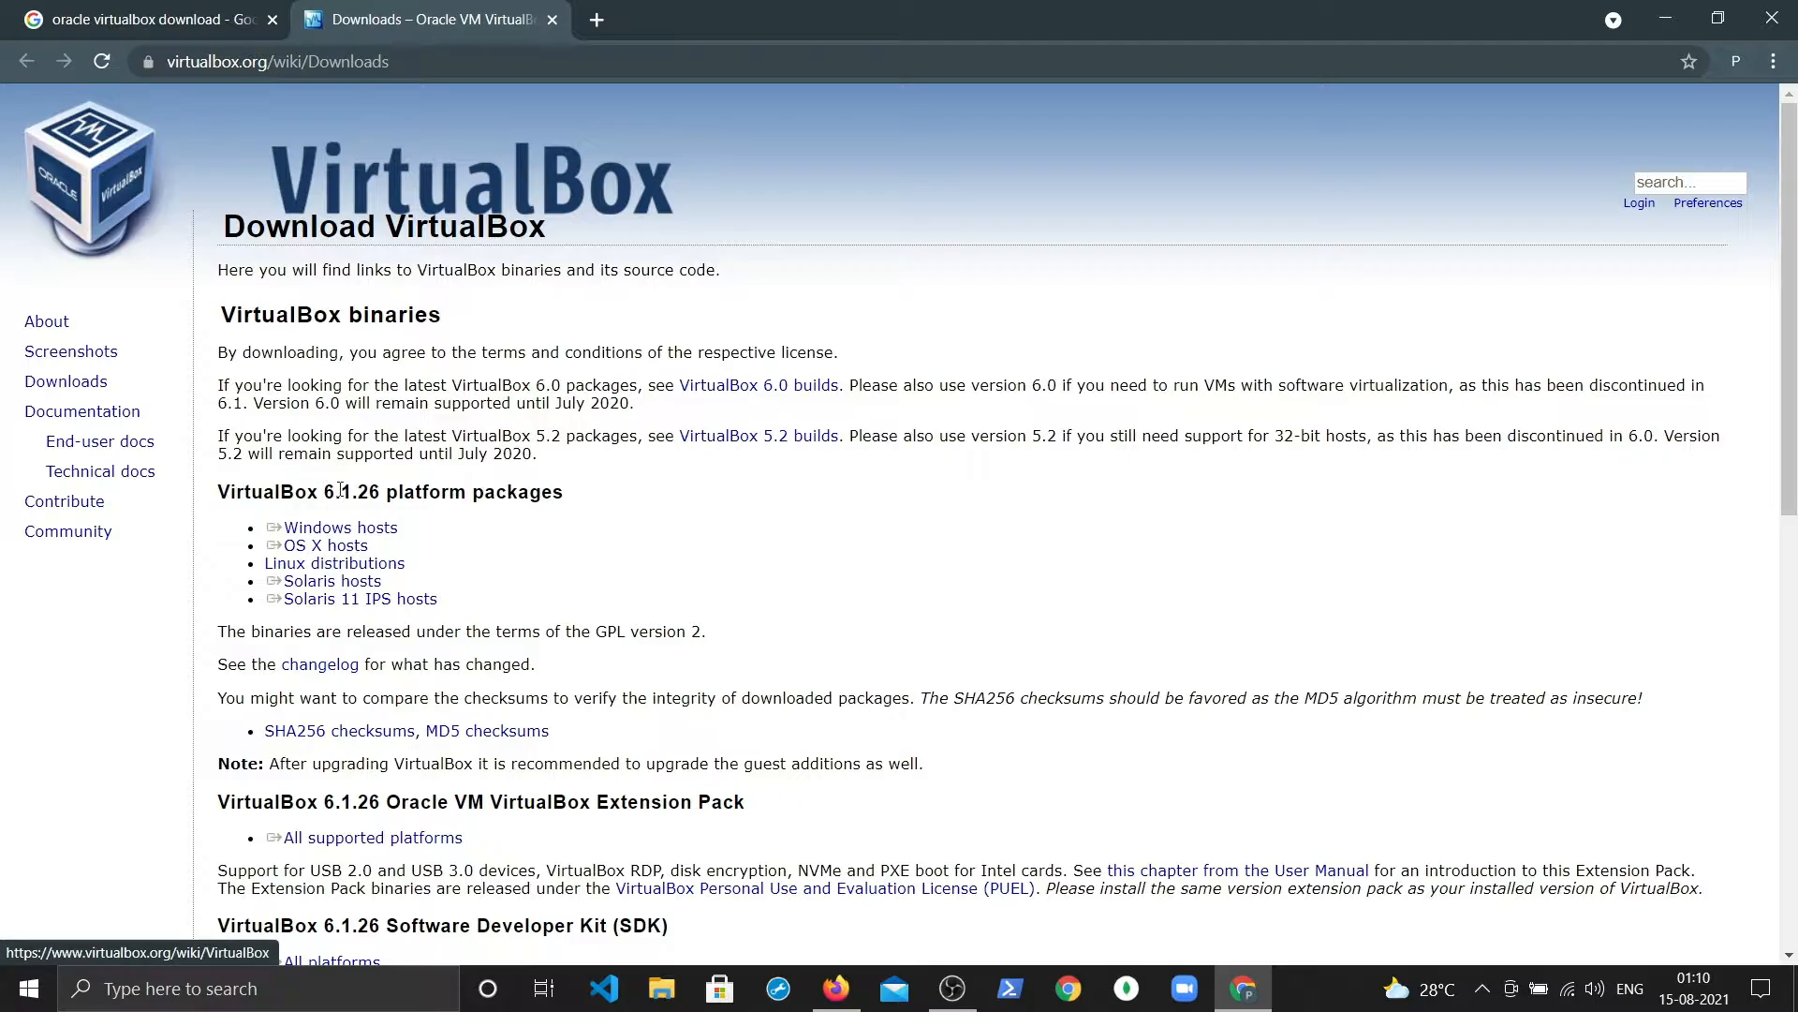
pyautogui.moveTo(324, 492); pyautogui.dragTo(383, 496)
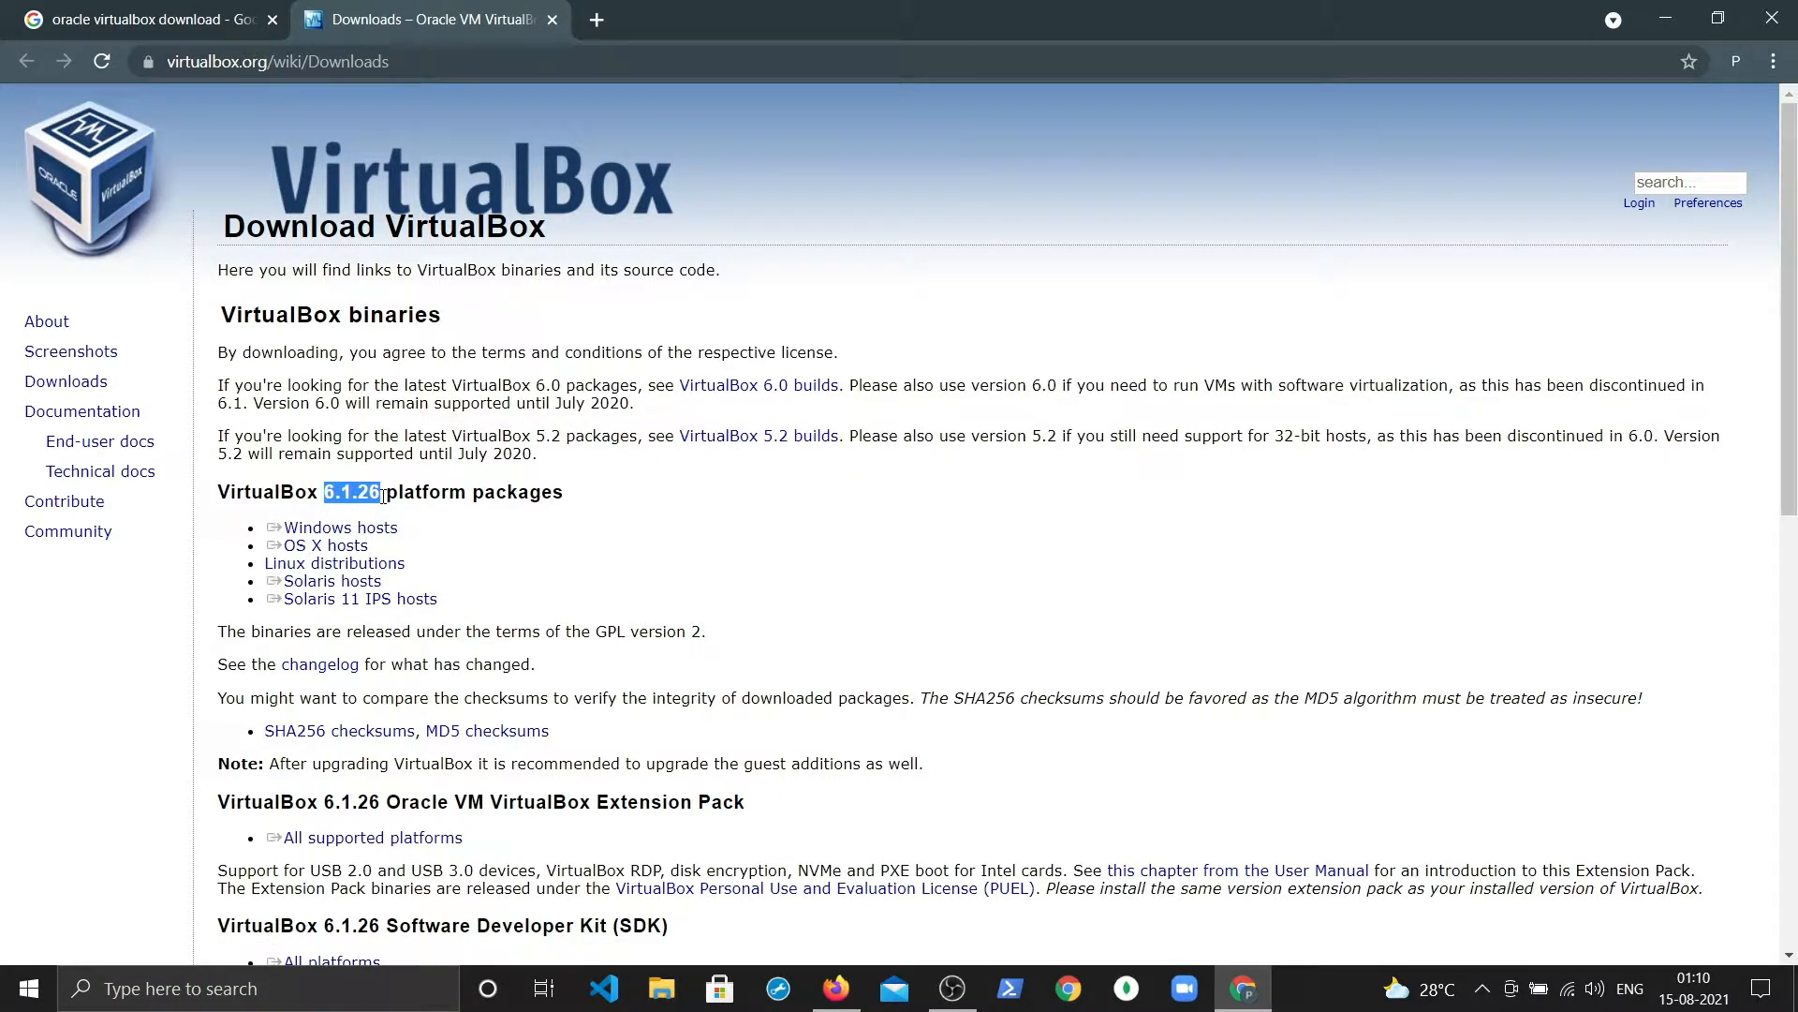
pyautogui.click(719, 485)
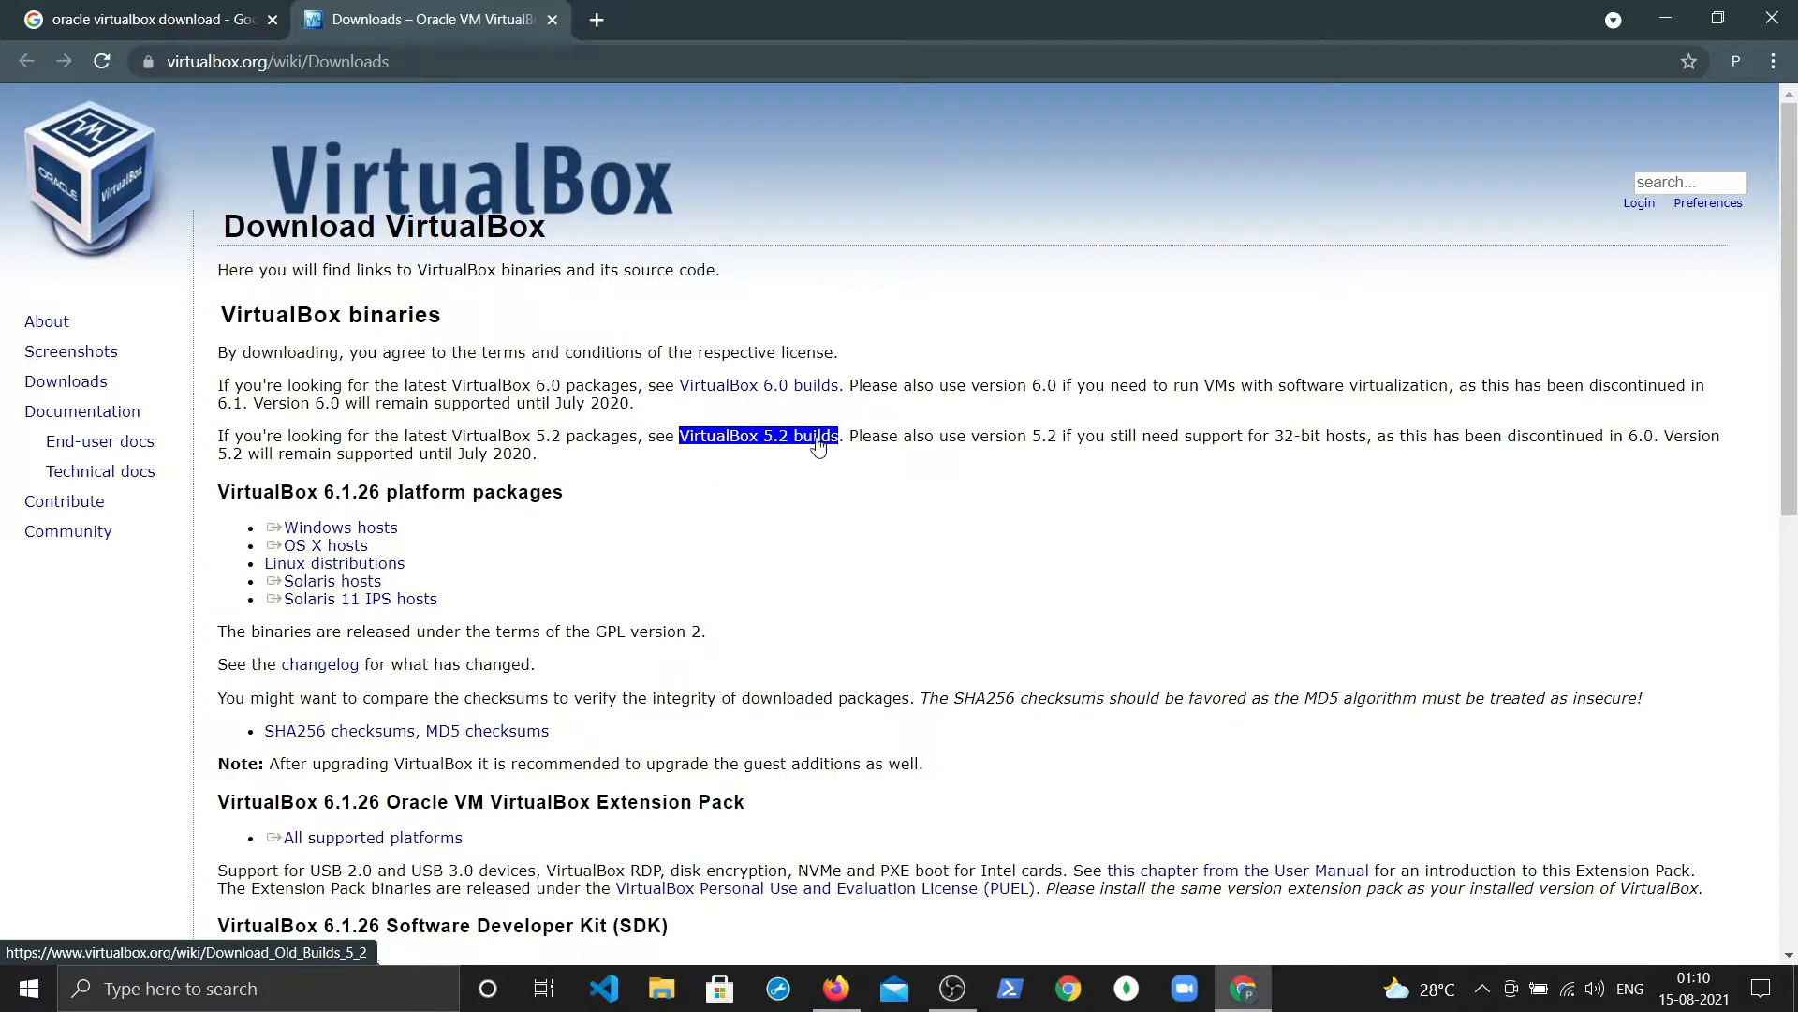
pyautogui.click(347, 536)
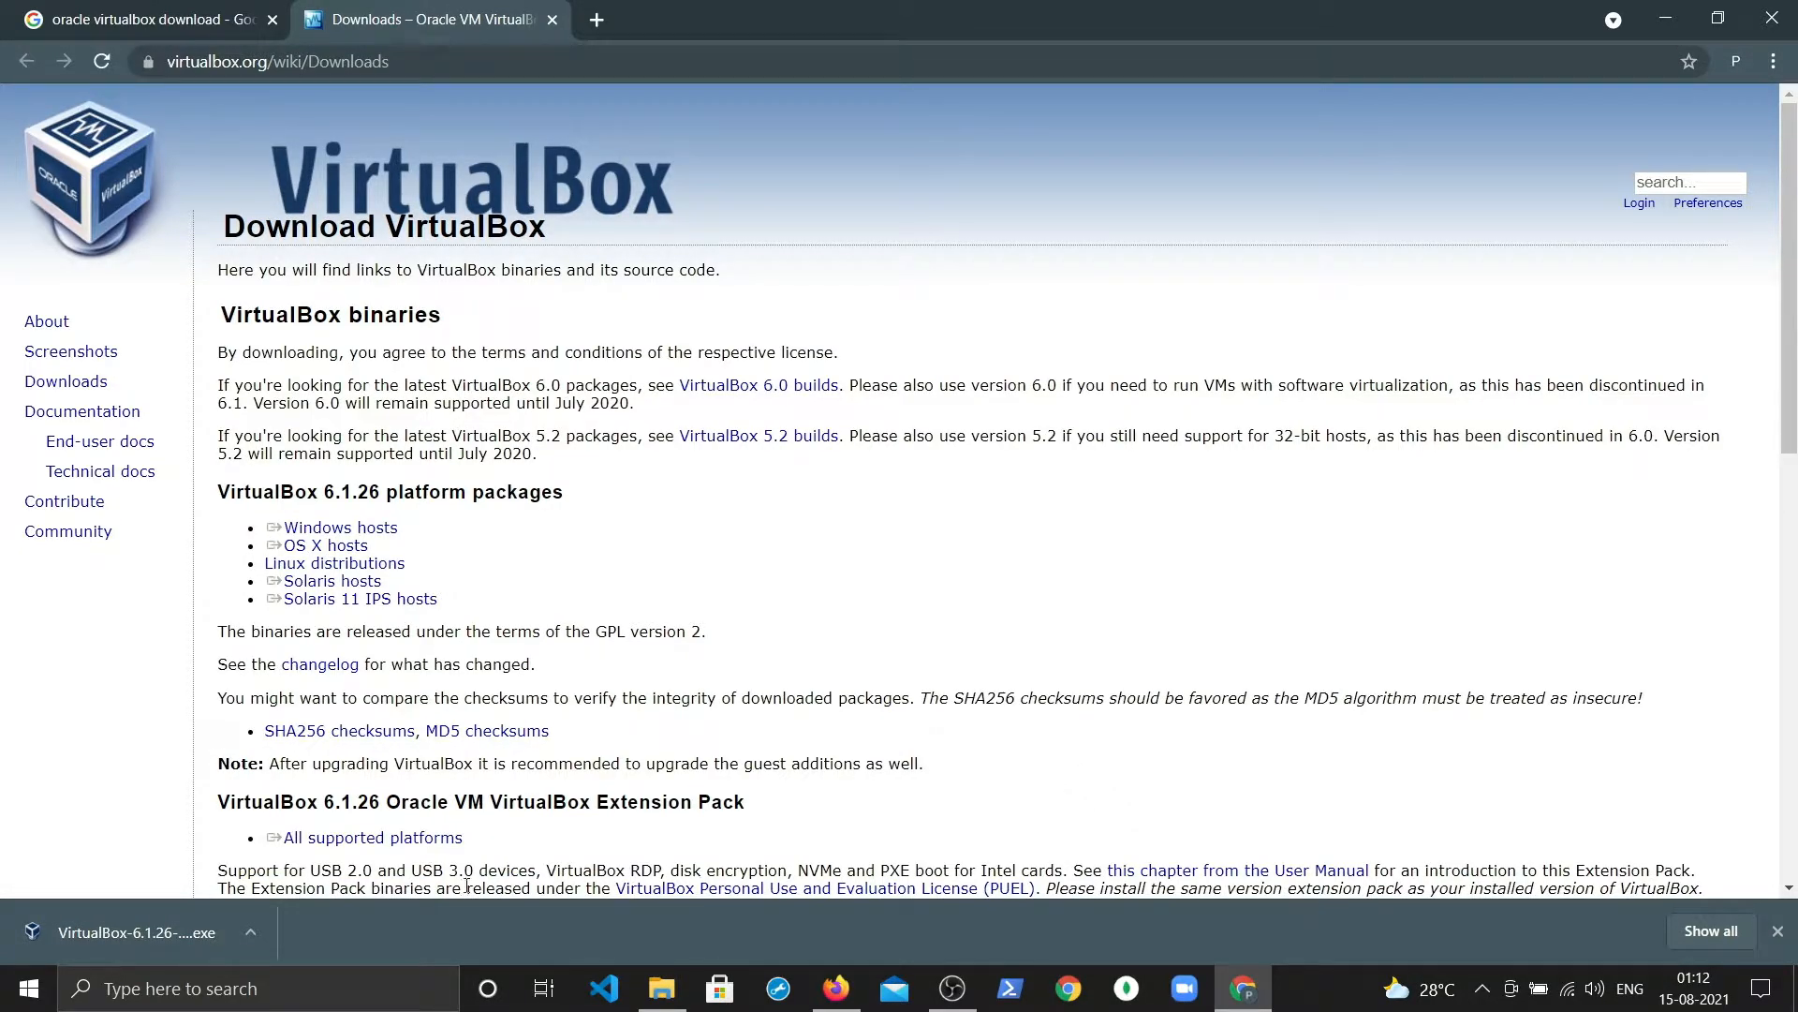
# Step: Run the downloaded installer and install VirtualBox 6.1.26 with default options
pyautogui.click(250, 931)
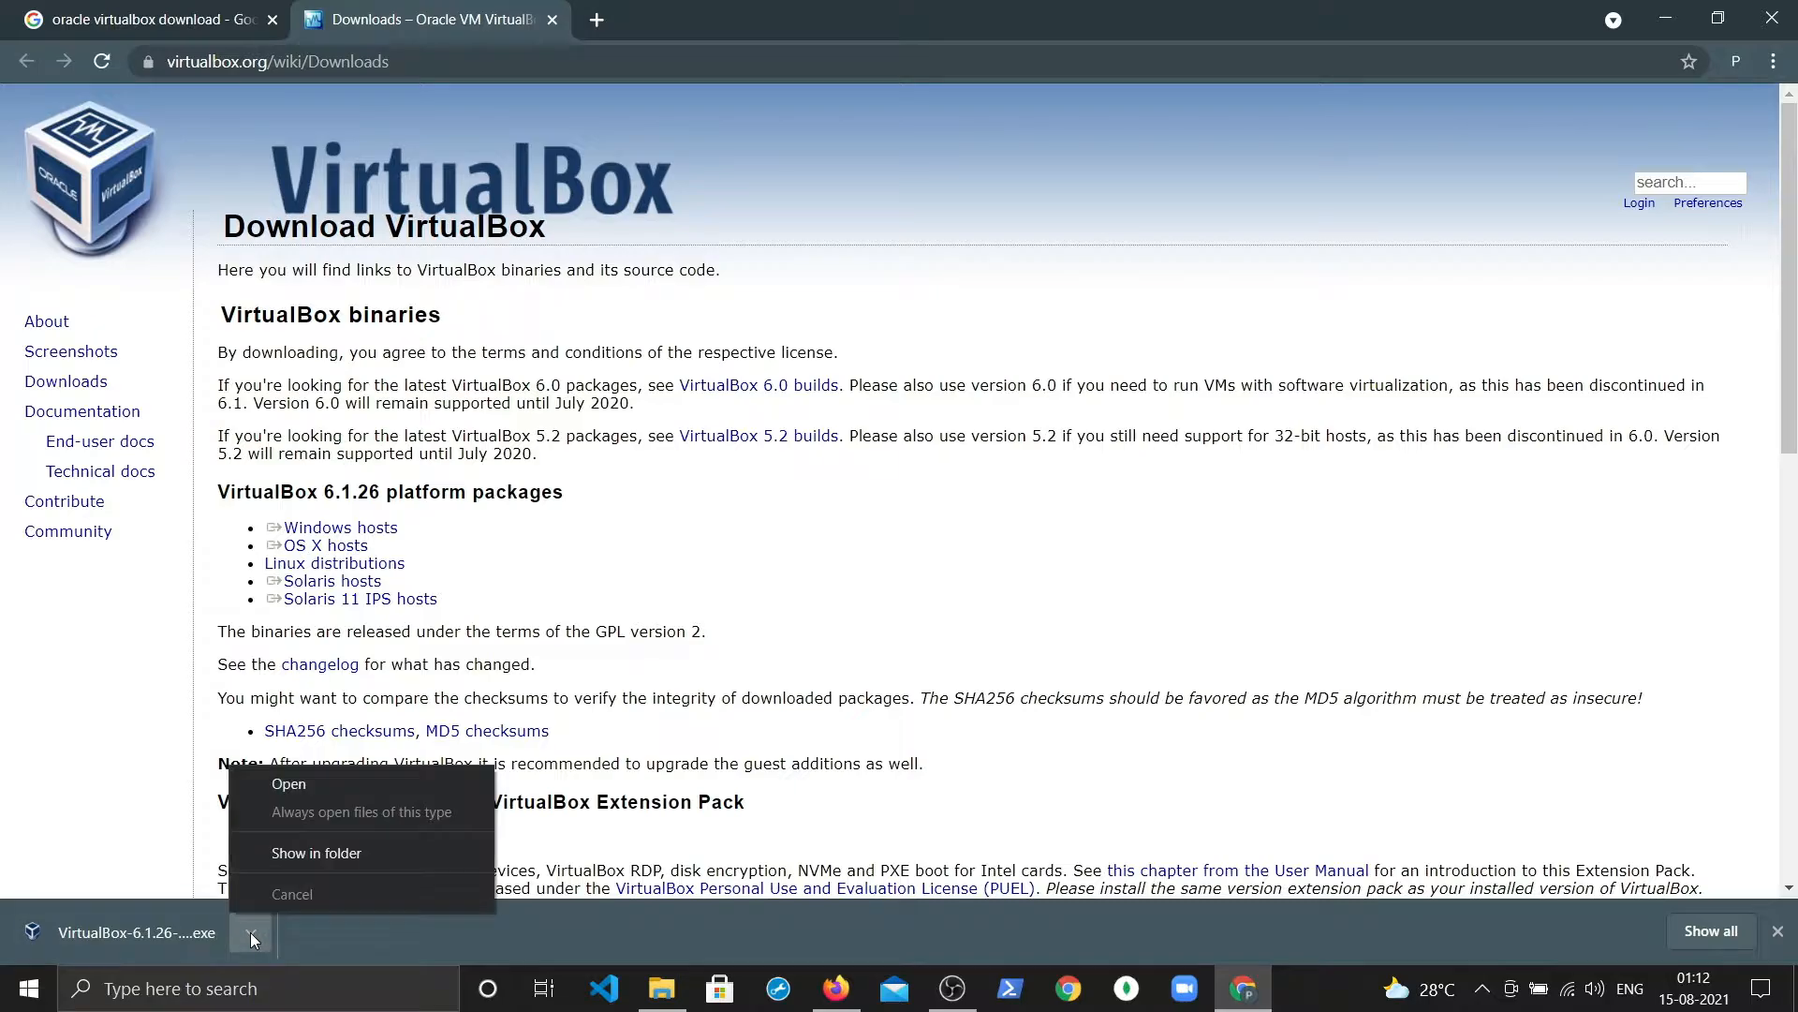
pyautogui.click(284, 788)
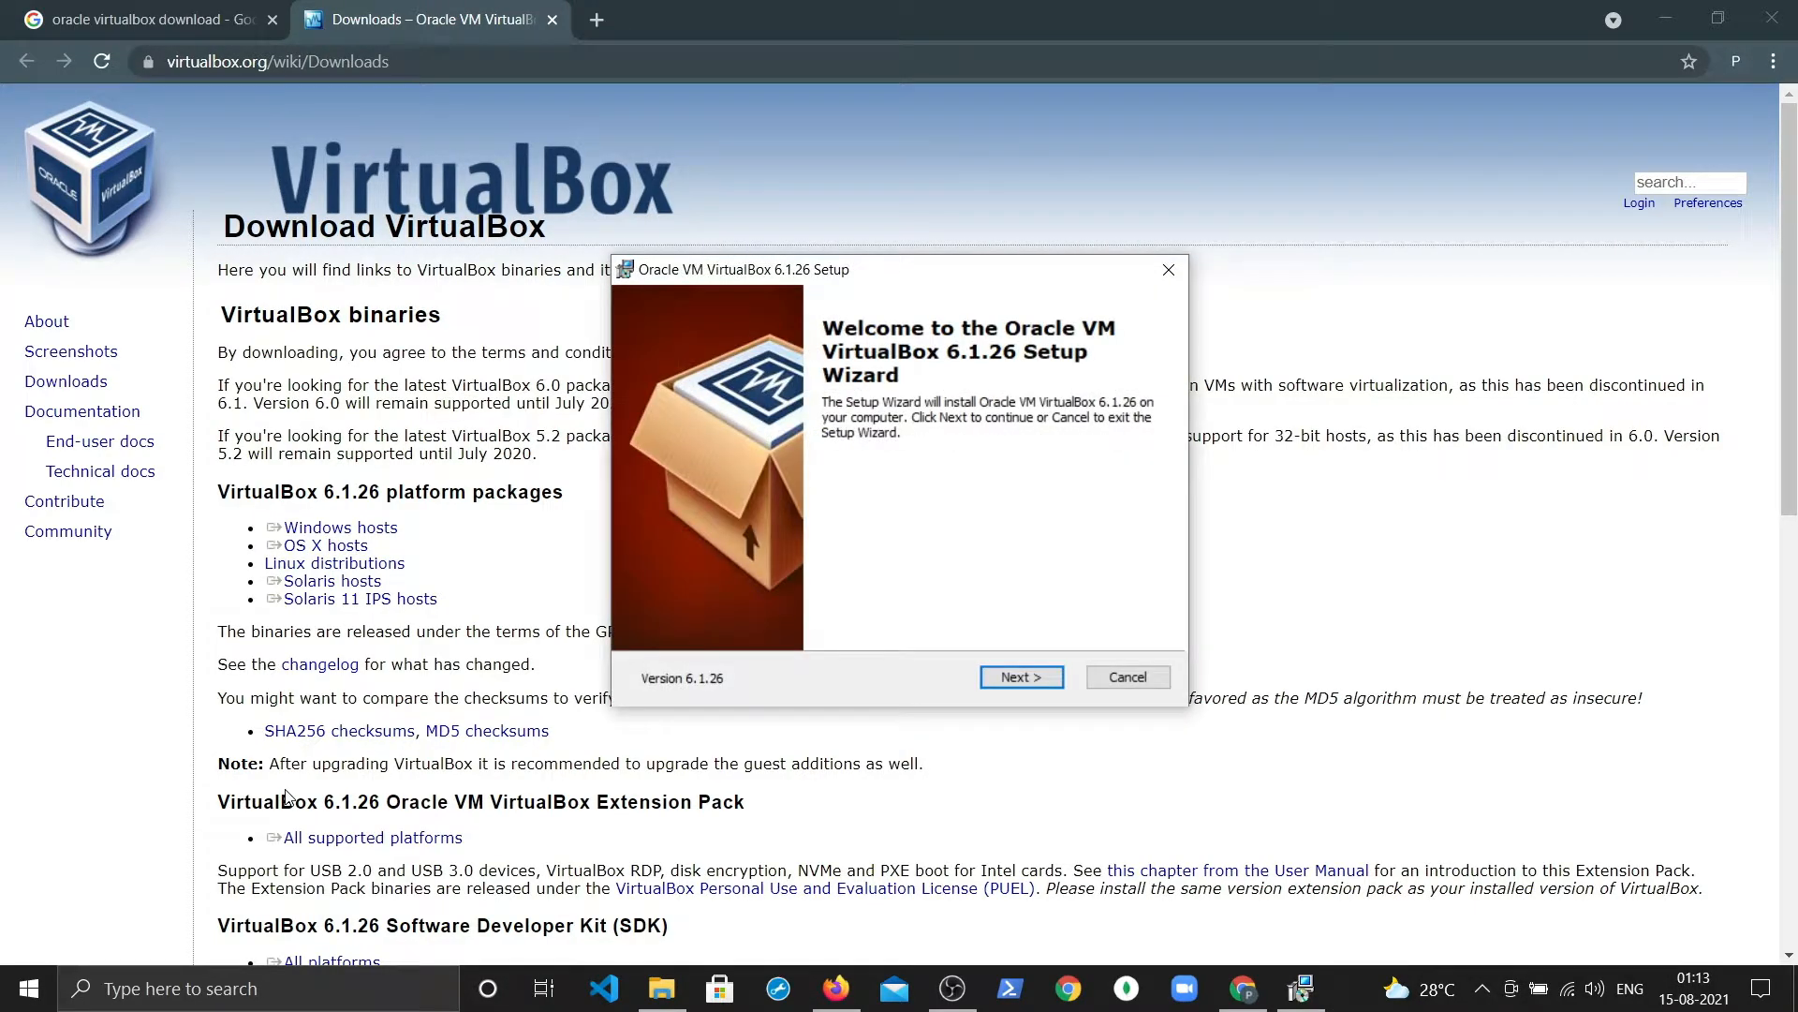
pyautogui.click(1021, 677)
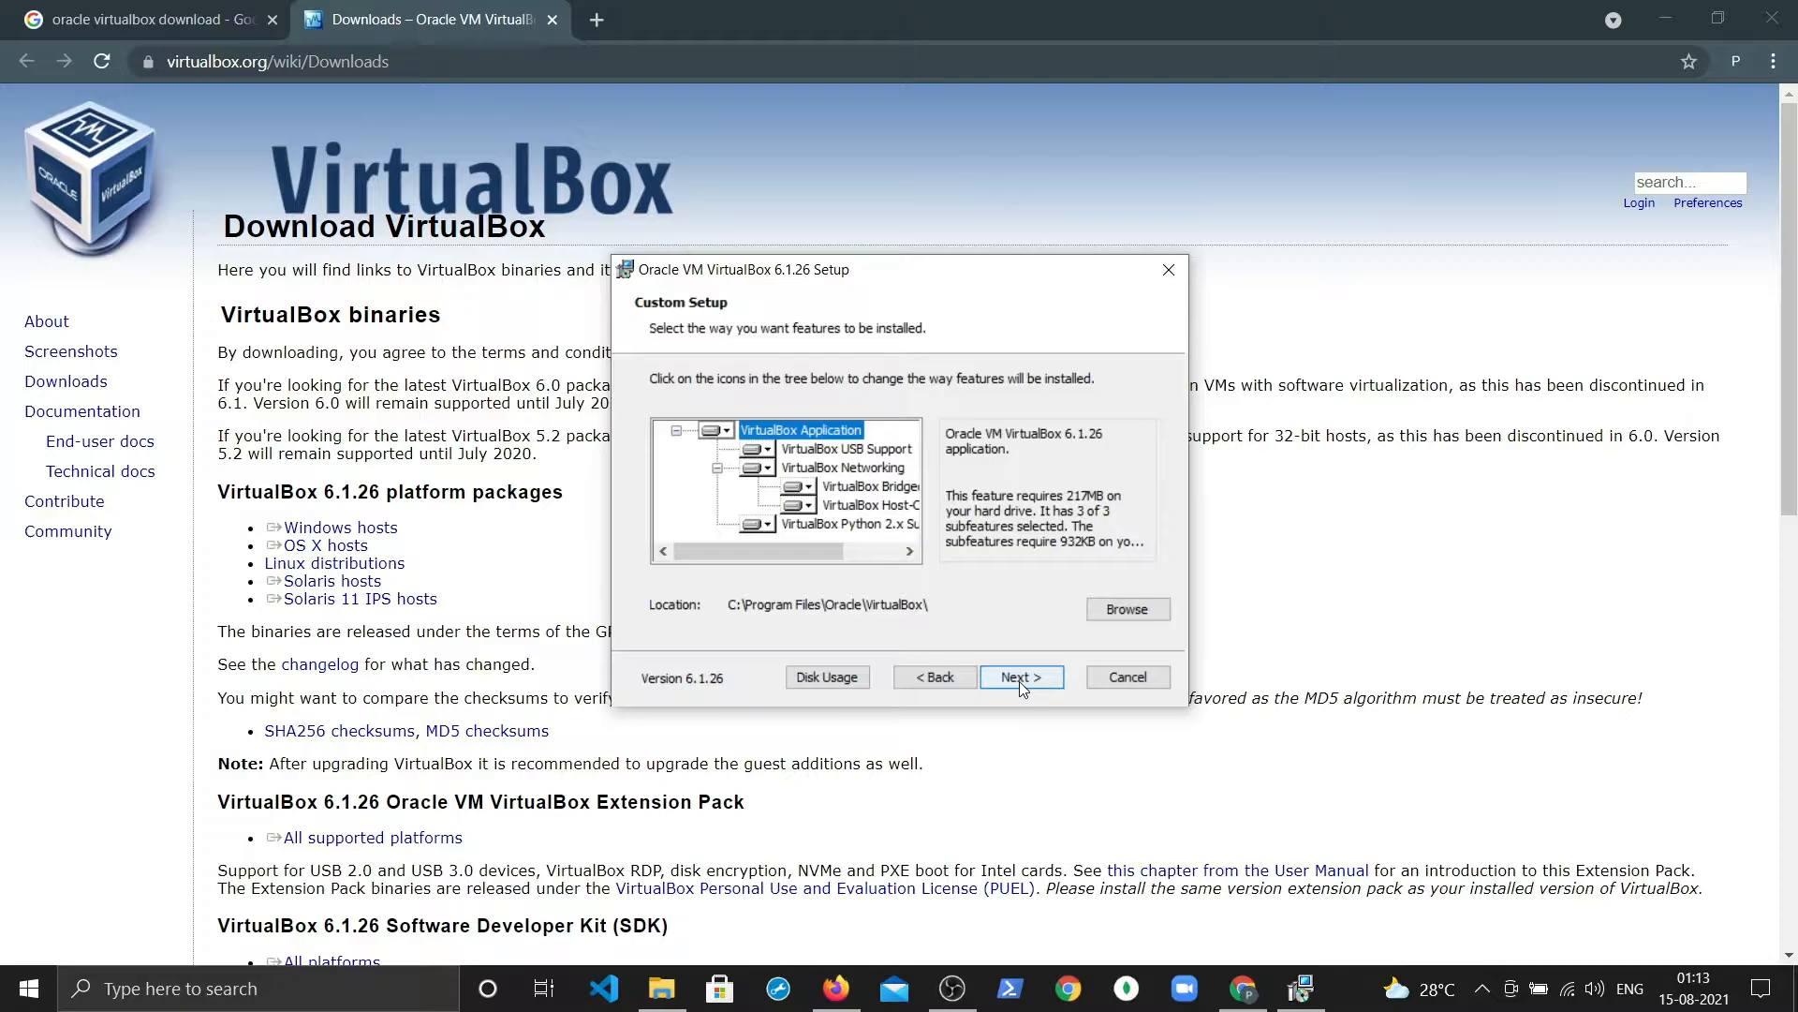
pyautogui.click(1020, 683)
pyautogui.click(1021, 683)
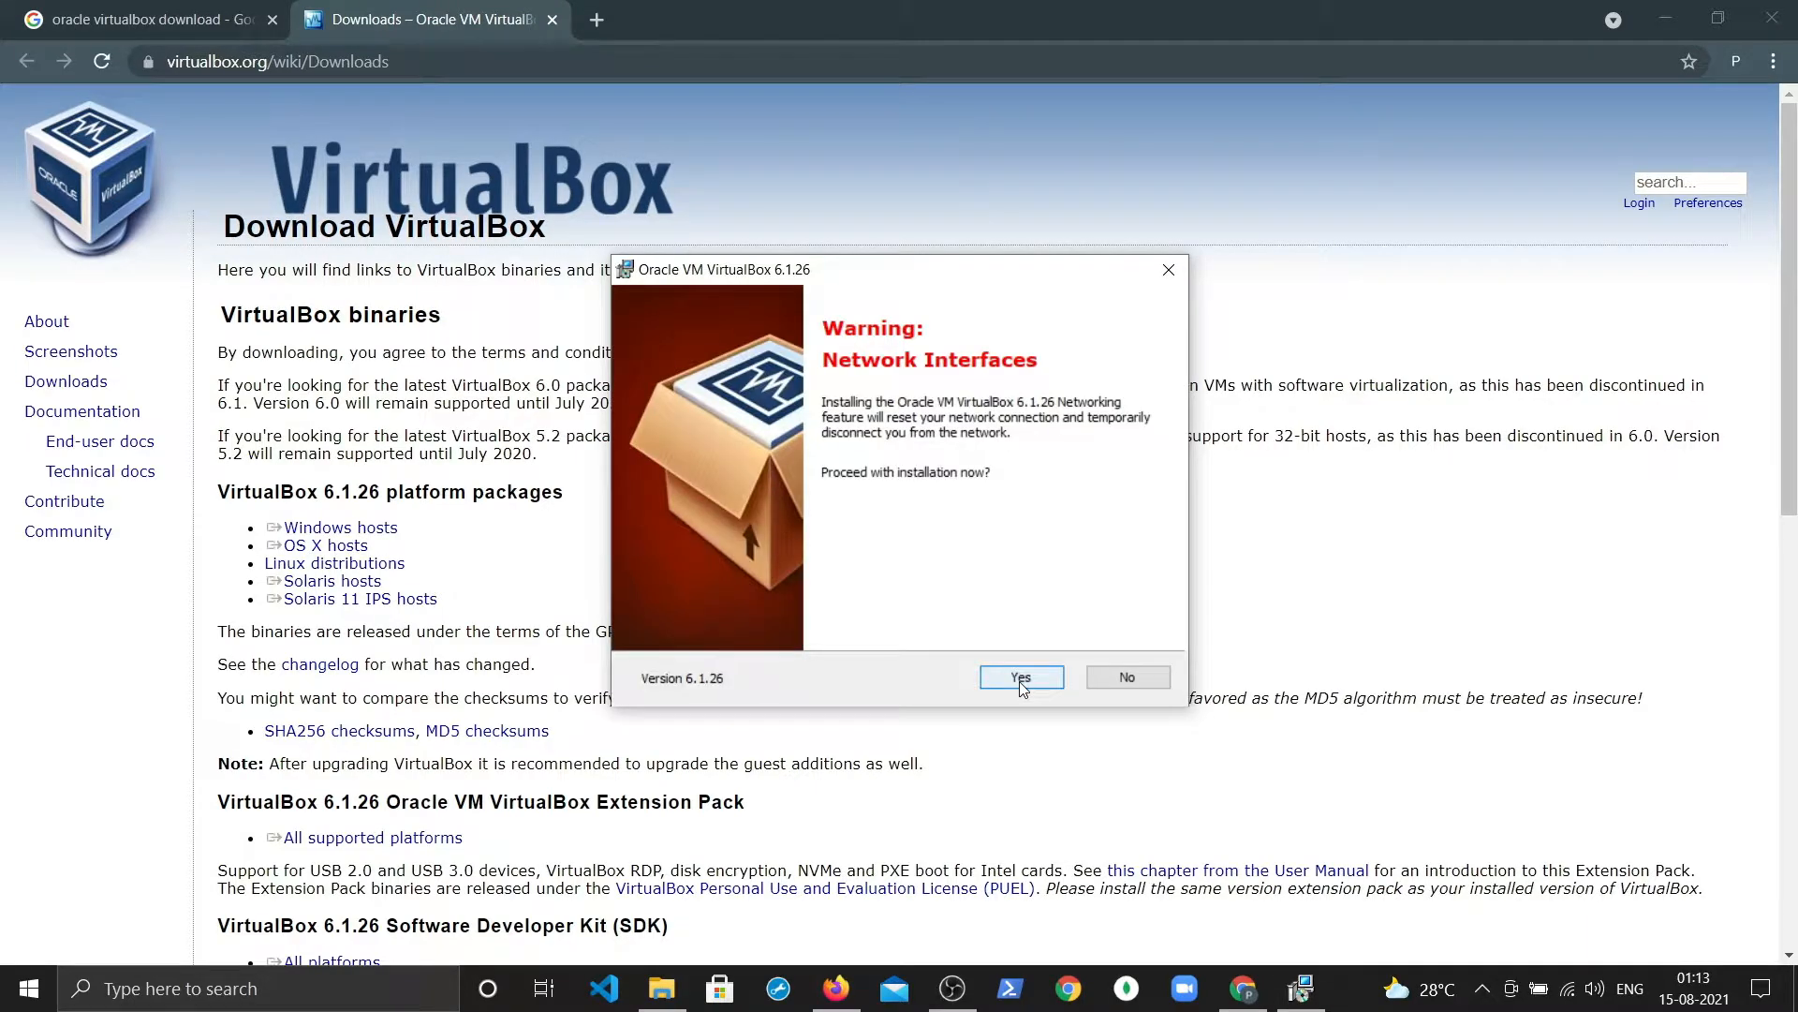
pyautogui.click(1021, 677)
pyautogui.click(1021, 678)
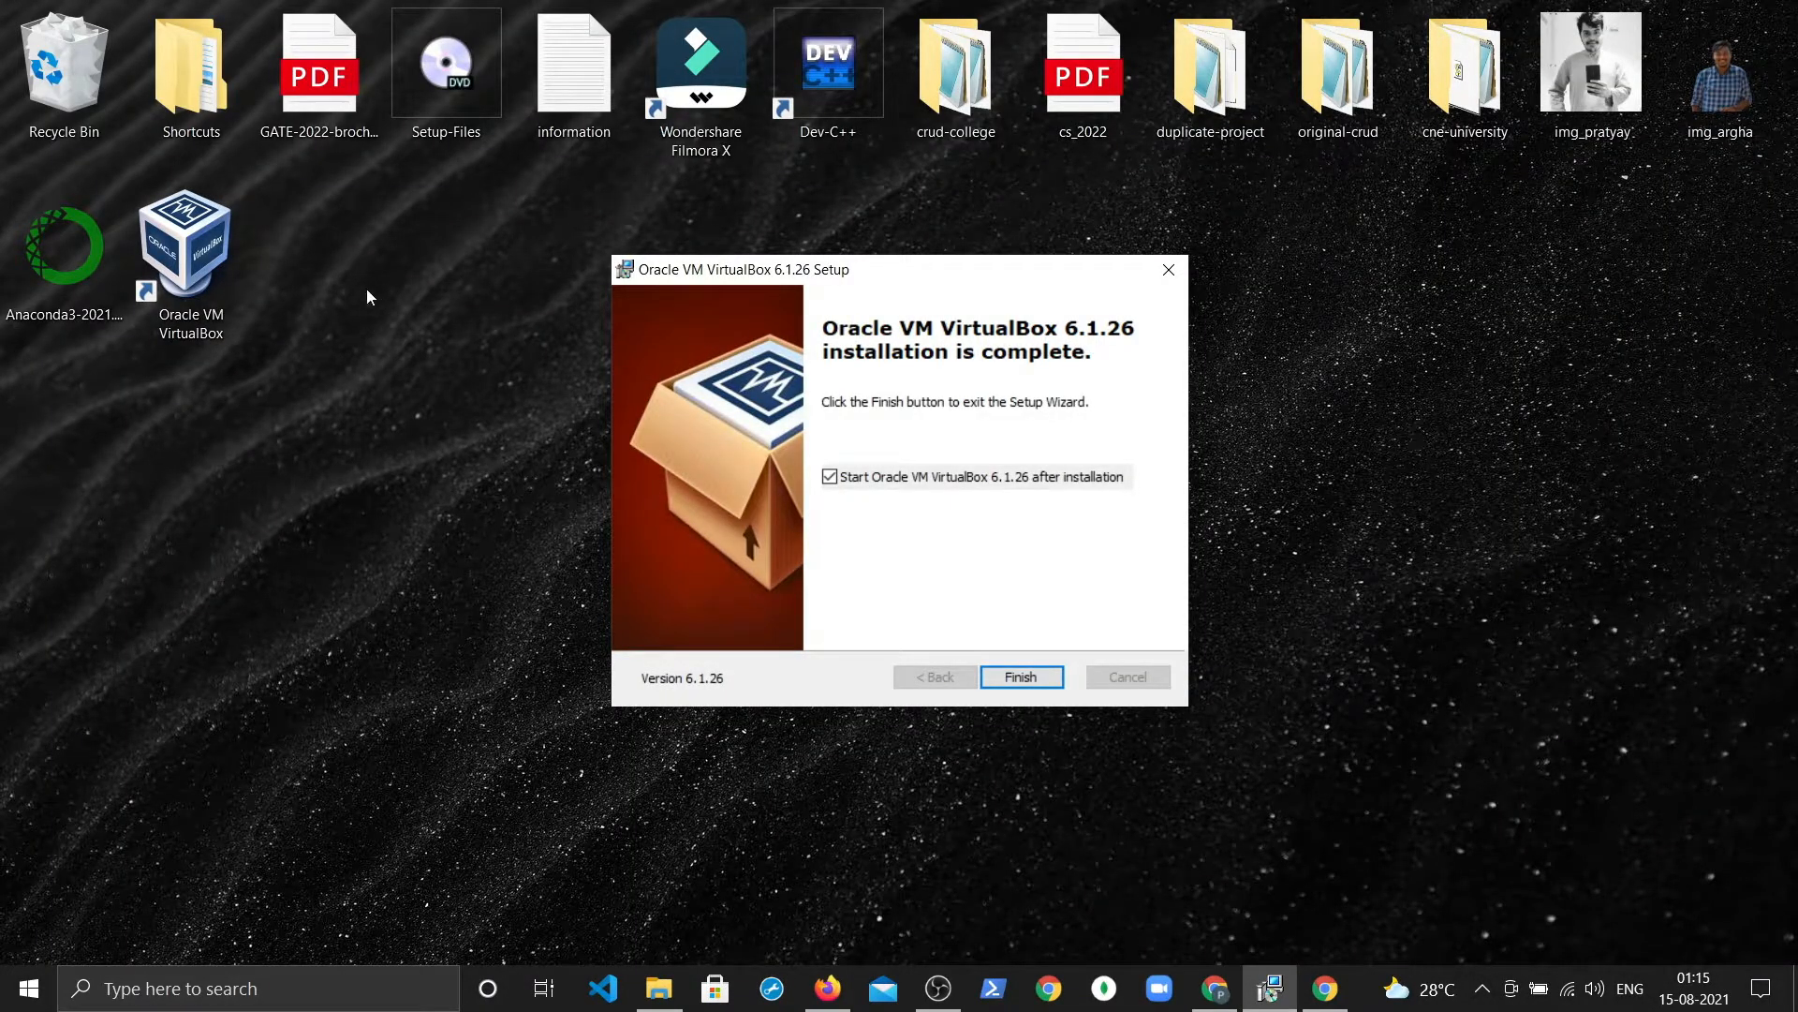
# Step: Finish setup without launching VirtualBox, then refresh the desktop
pyautogui.click(830, 477)
pyautogui.click(1020, 677)
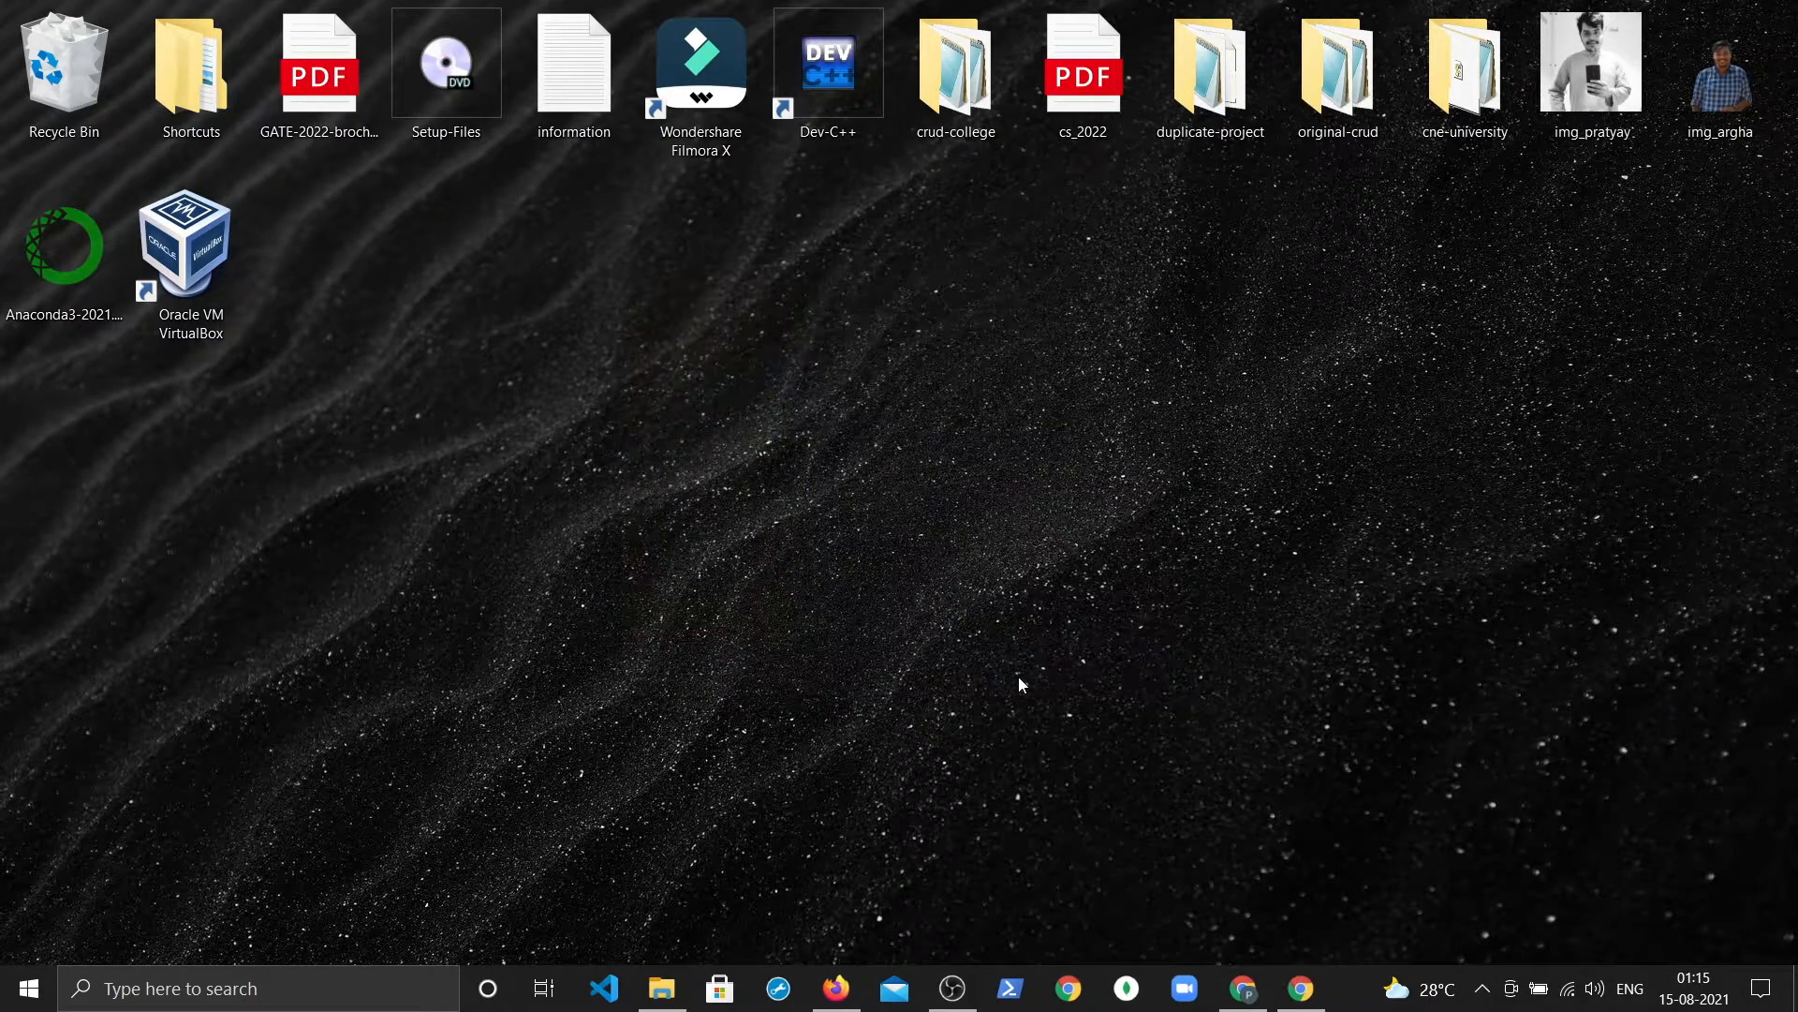
pyautogui.rightClick(926, 425)
pyautogui.click(964, 531)
pyautogui.rightClick(964, 420)
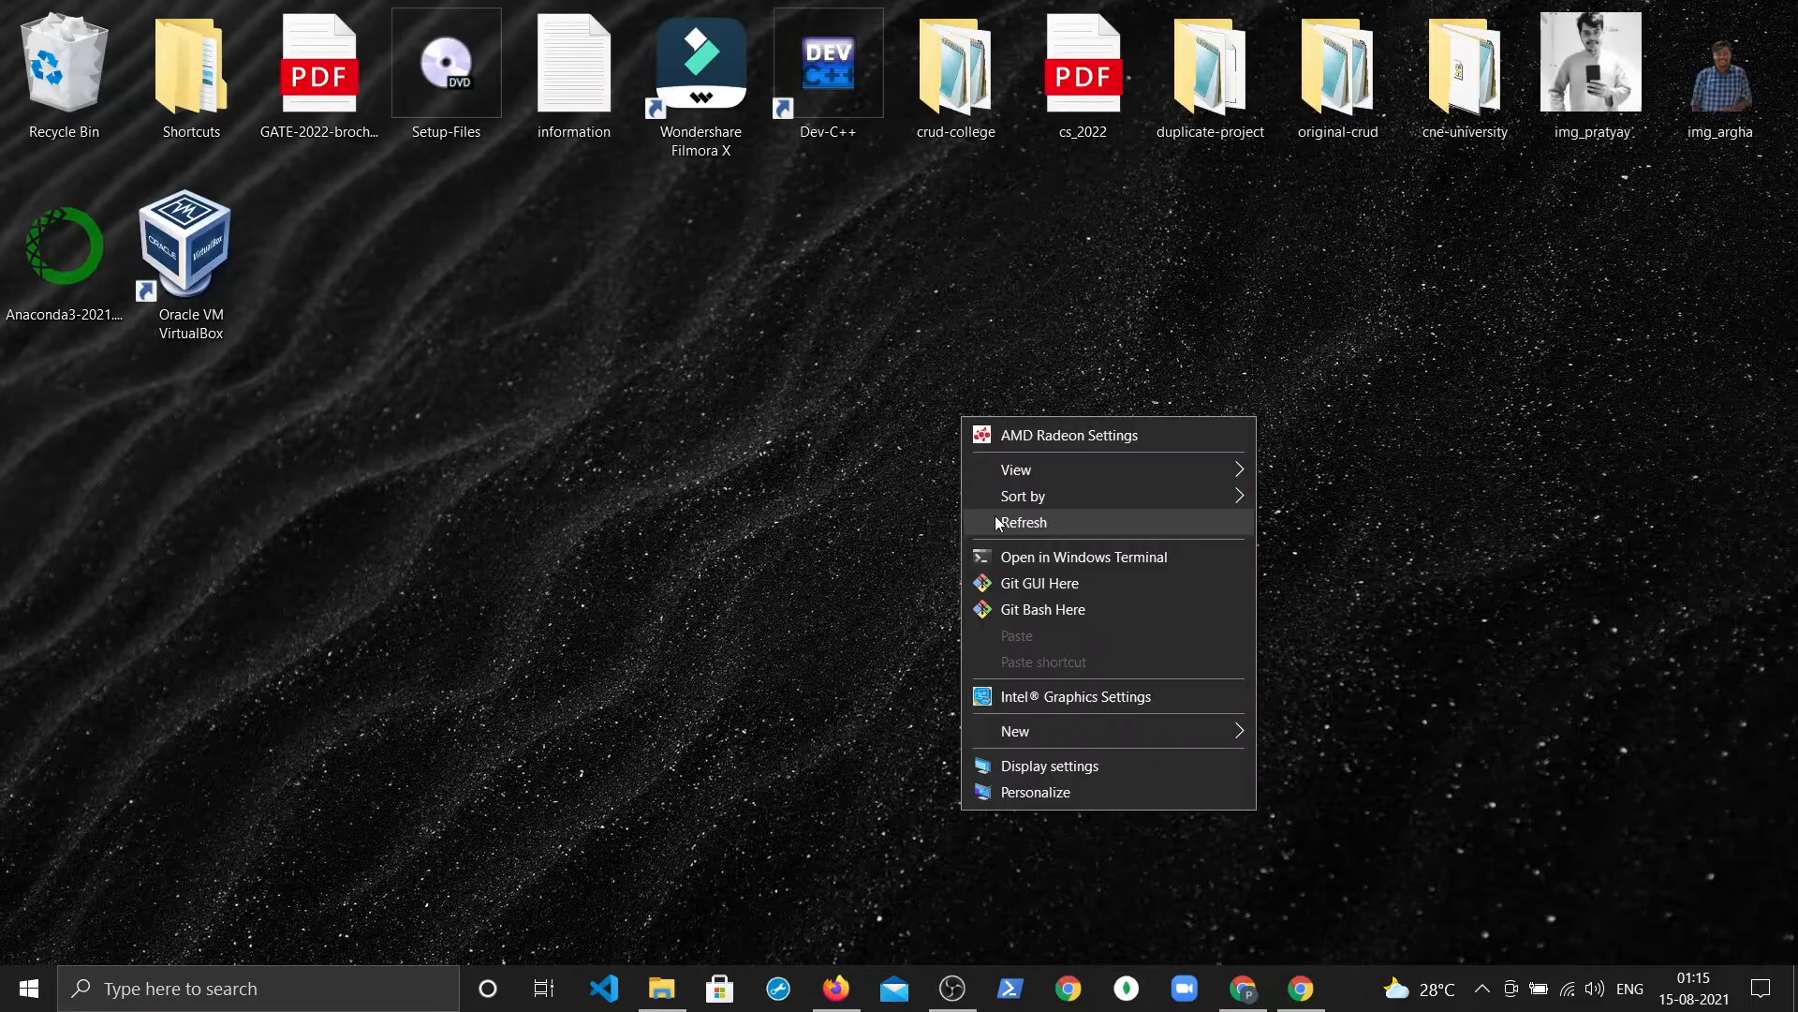
pyautogui.click(995, 515)
pyautogui.rightClick(929, 403)
pyautogui.click(975, 509)
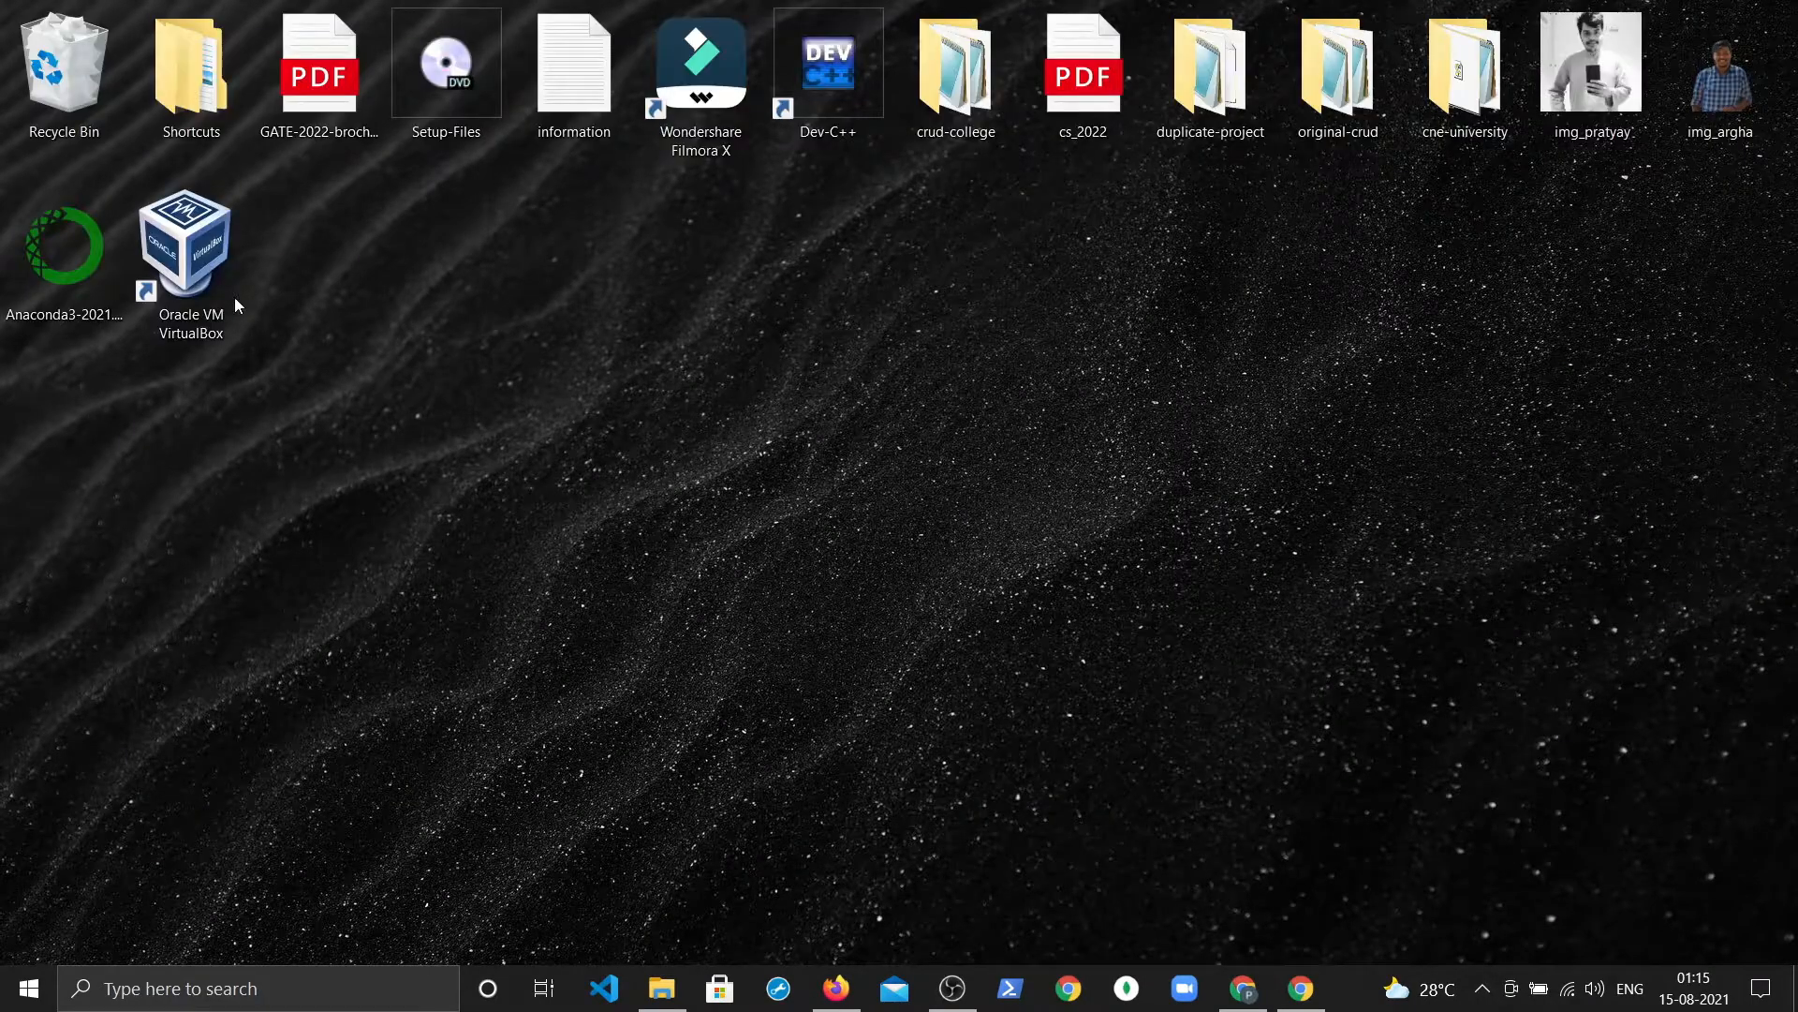
# Step: Launch VirtualBox Manager from the desktop shortcut, maximize and restore it, then close it
pyautogui.click(164, 270)
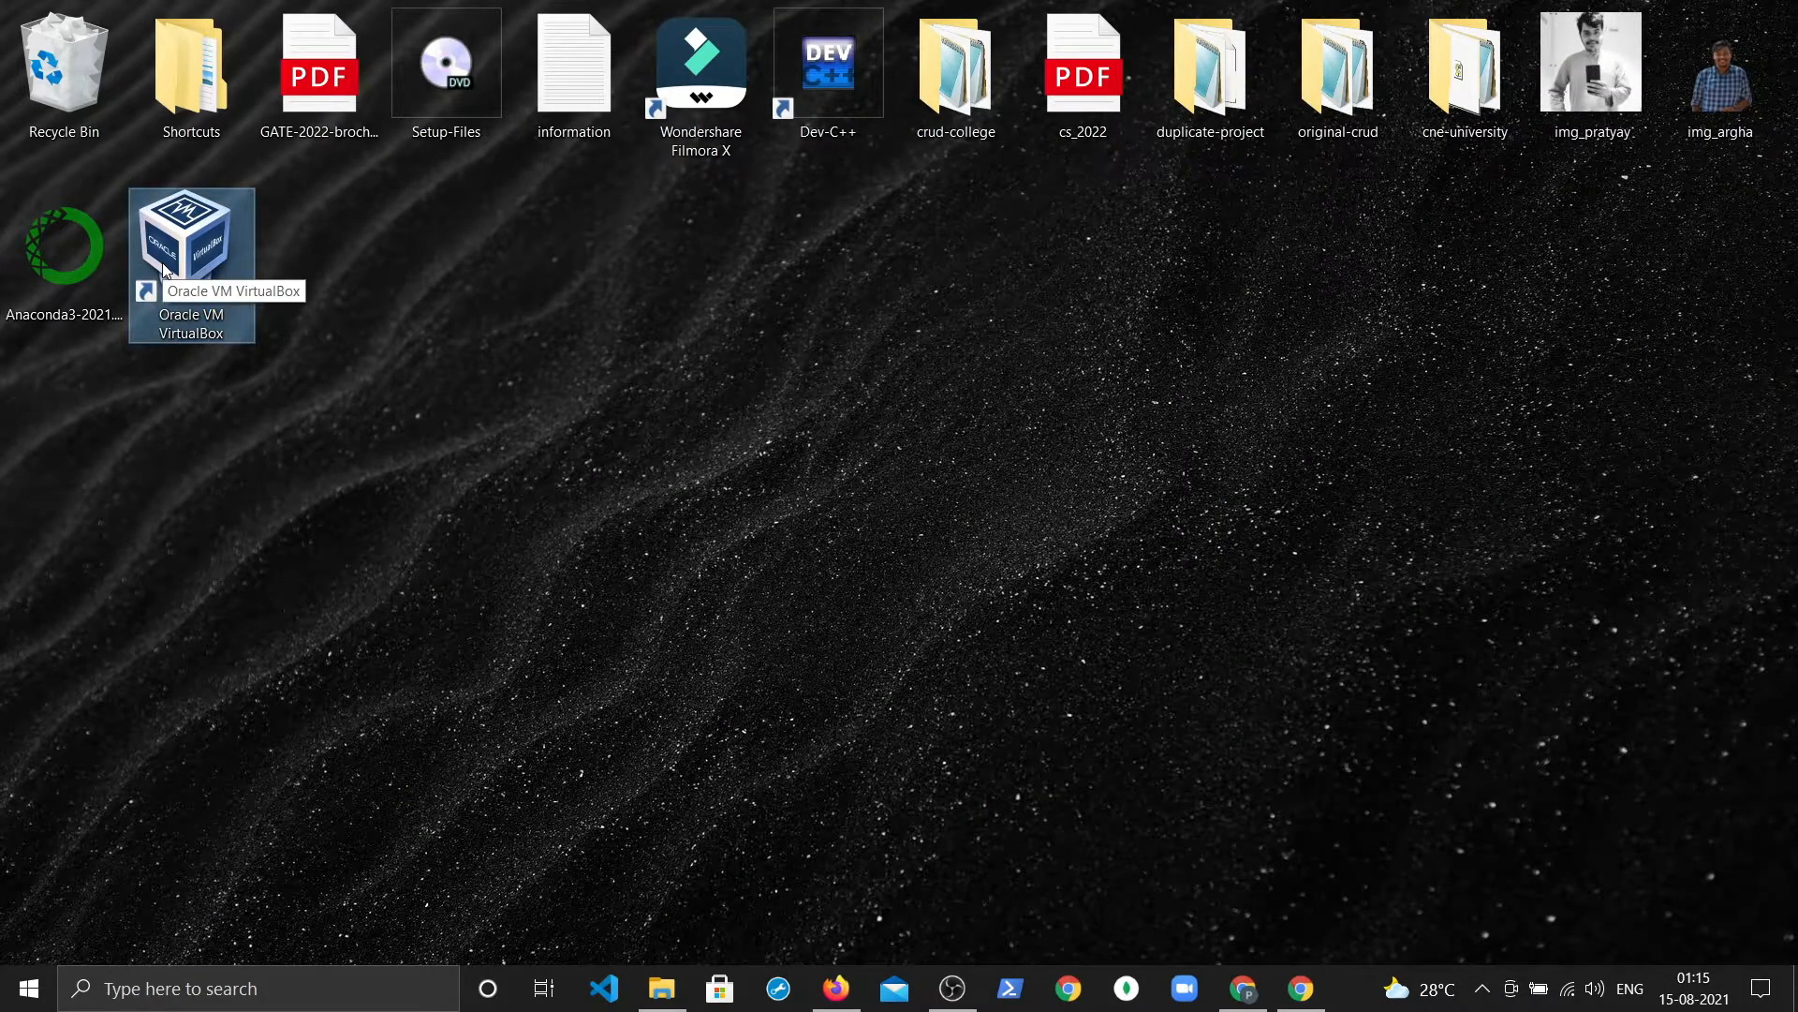
pyautogui.doubleClick(165, 270)
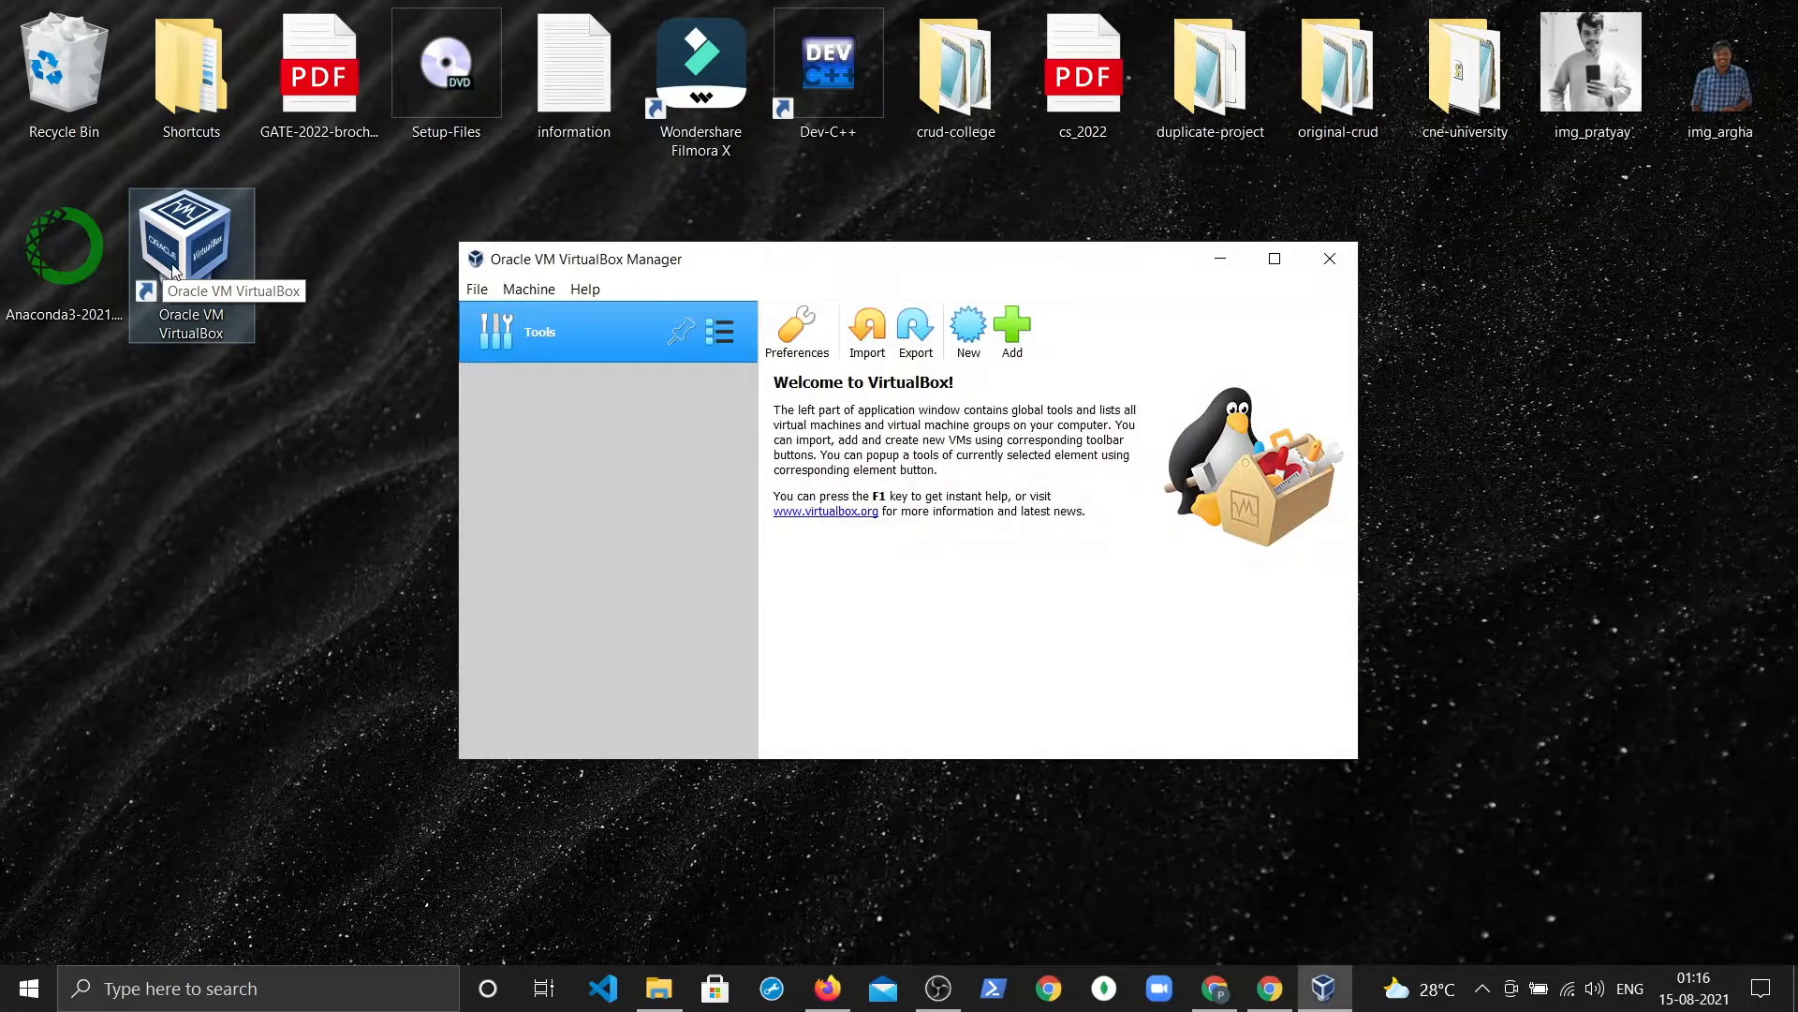
pyautogui.click(1274, 259)
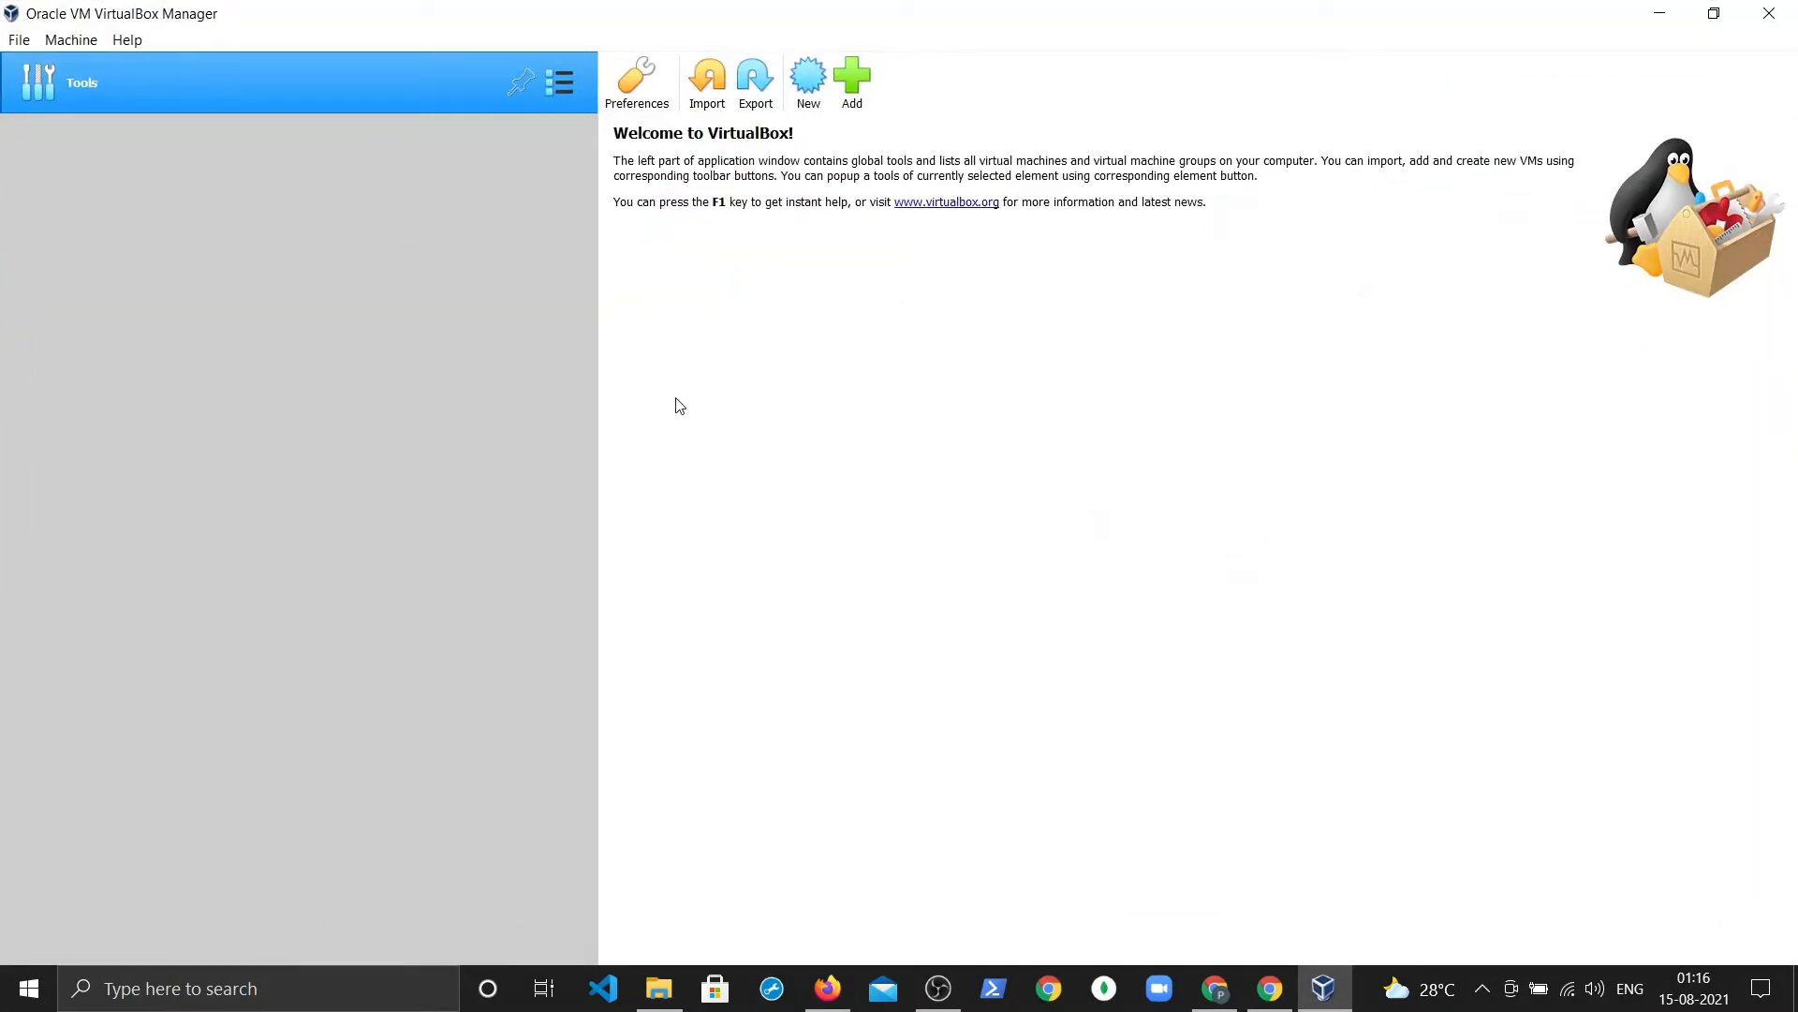
pyautogui.click(1714, 13)
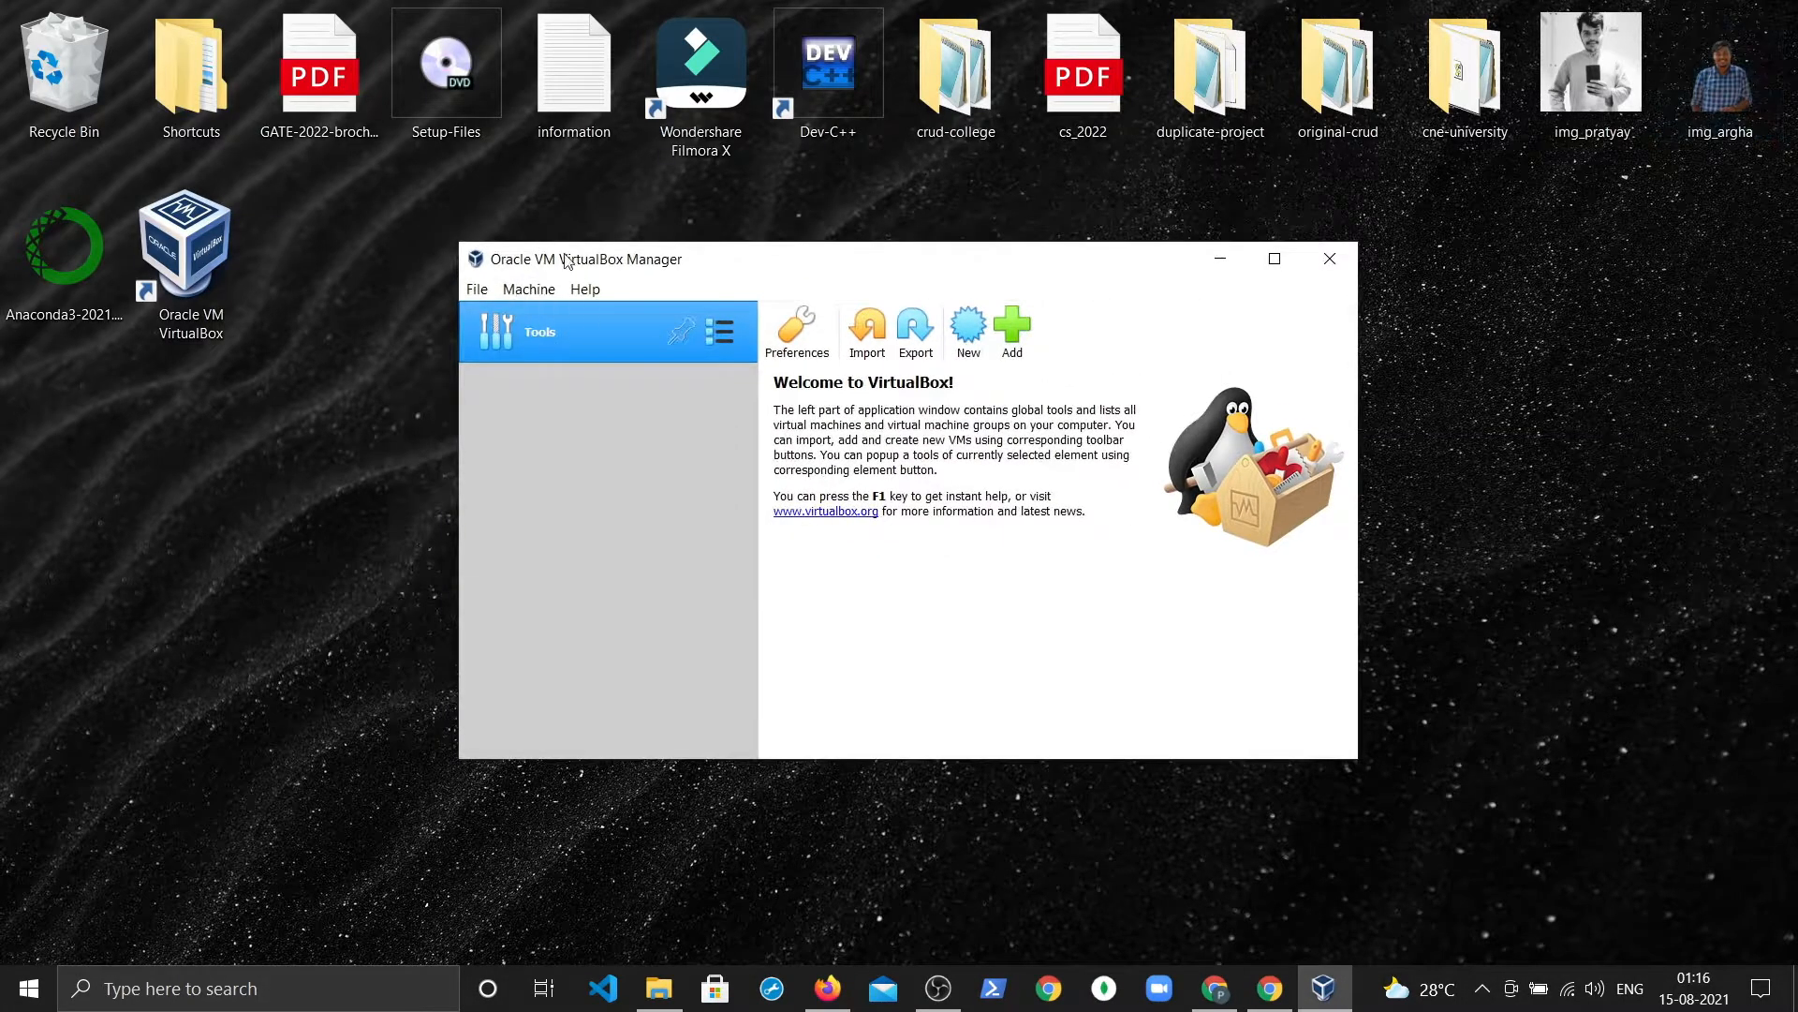
pyautogui.click(1330, 259)
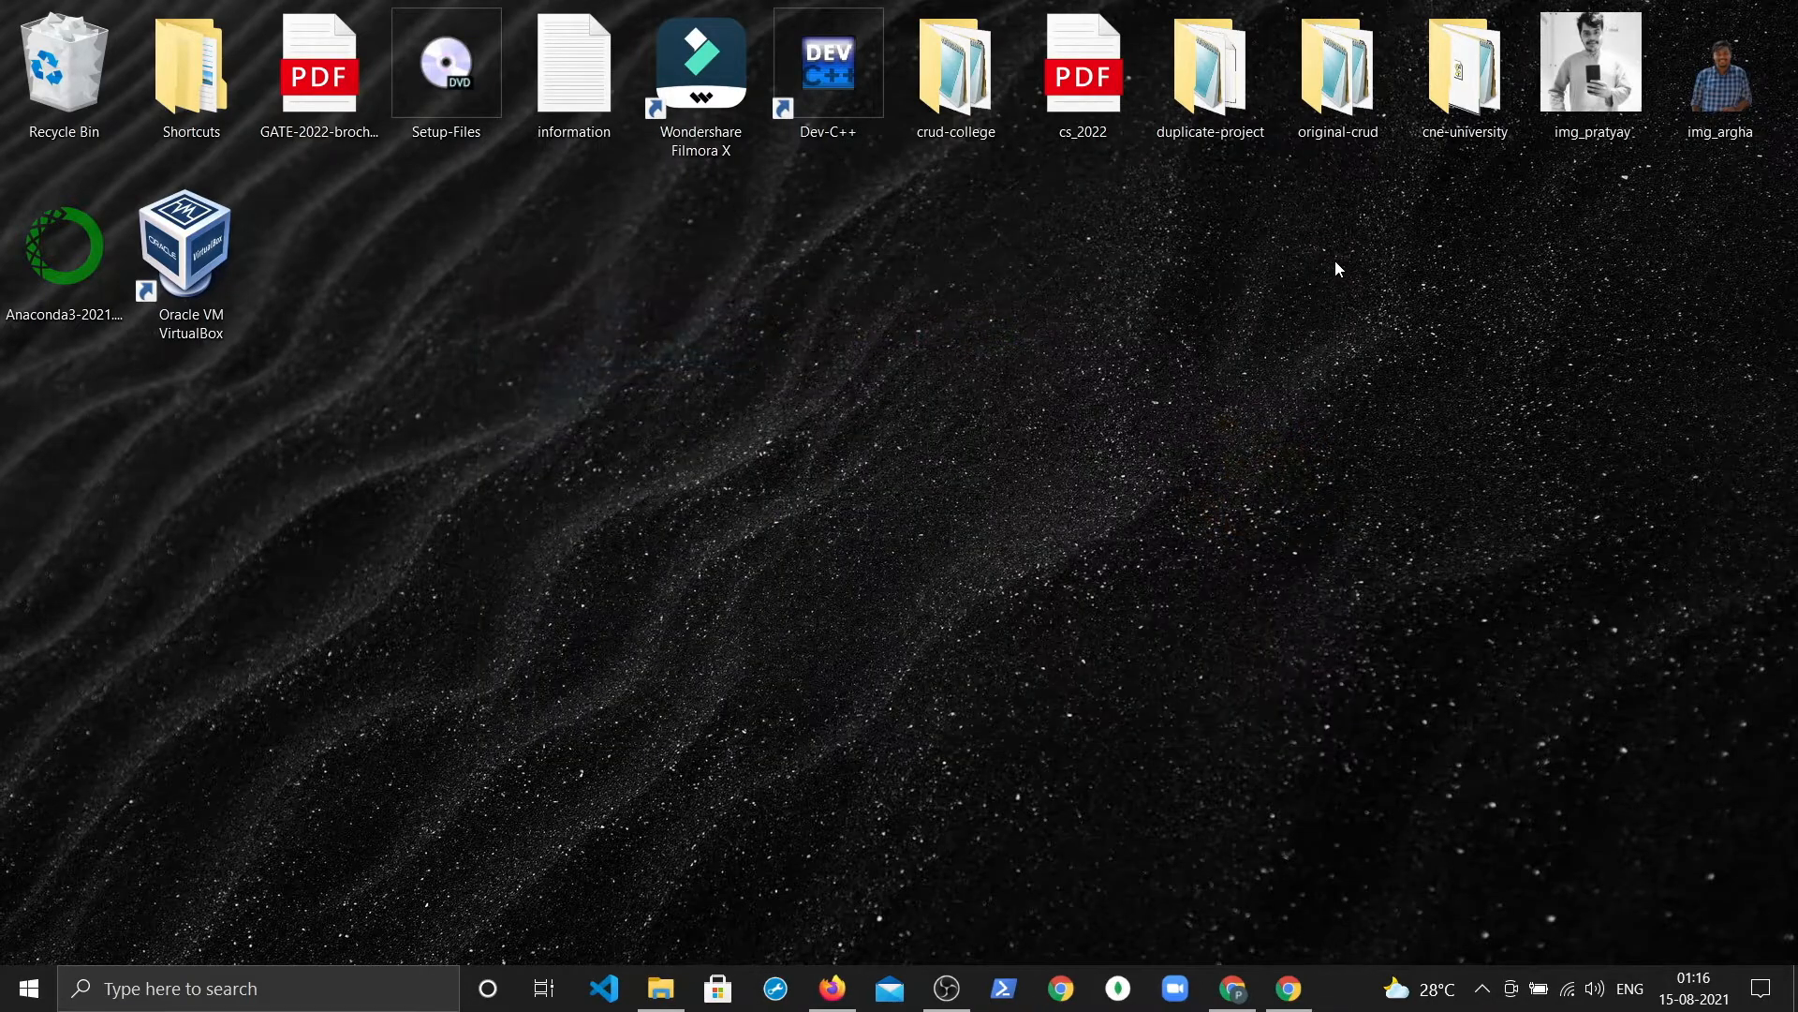
pyautogui.rightClick(1008, 326)
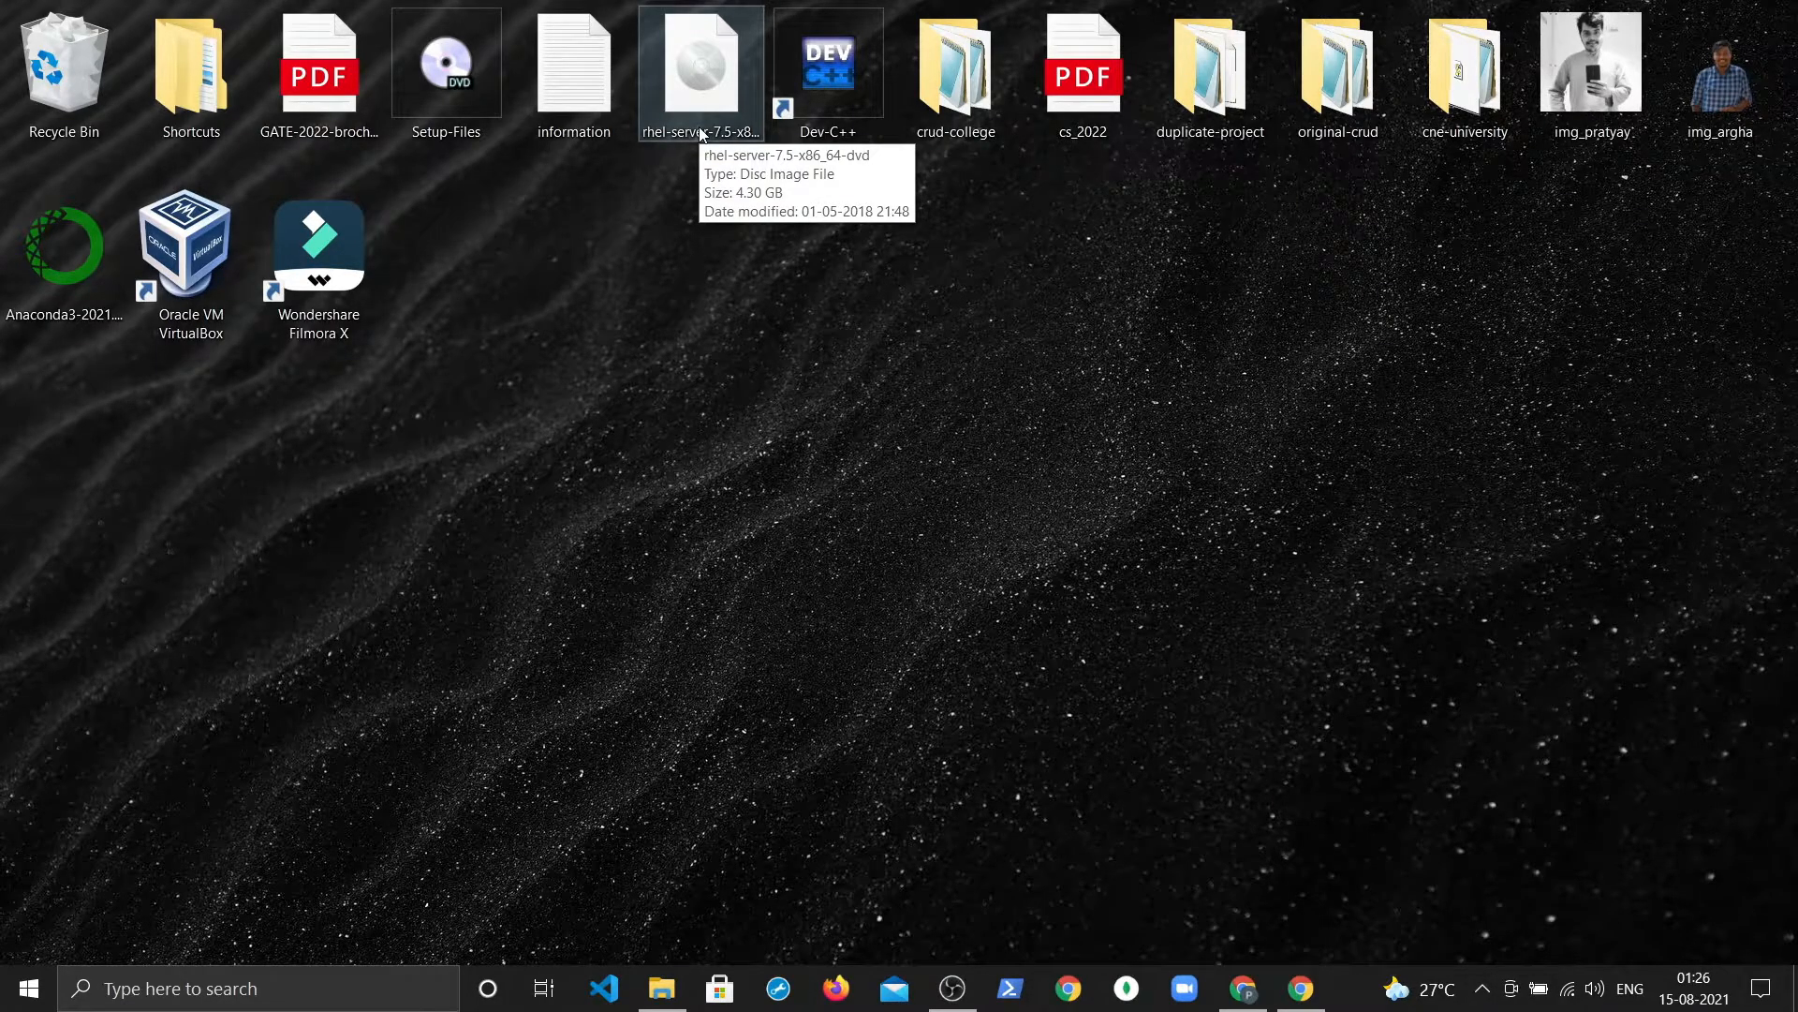
# Step: Bring up the context menu for the VirtualBox desktop shortcut
pyautogui.rightClick(191, 289)
# Step: Open VirtualBox Manager and start a new machine named RHEL7.5-instance
pyautogui.click(222, 300)
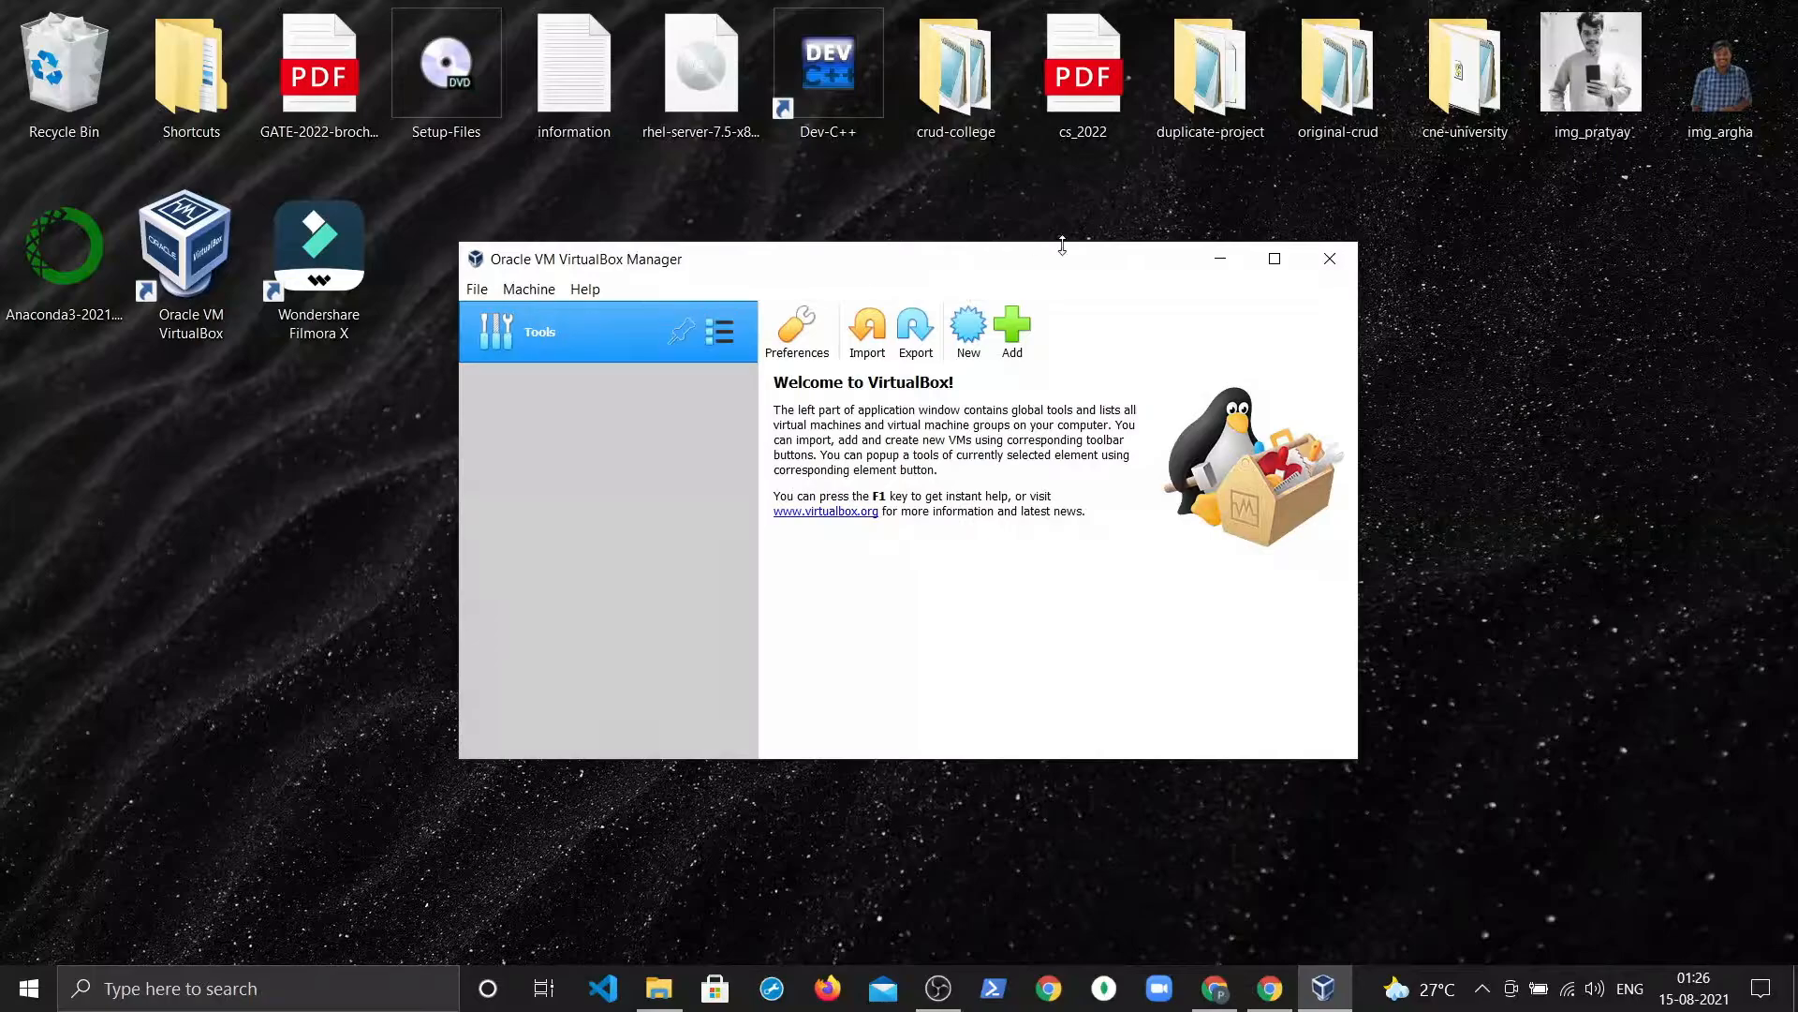
pyautogui.click(966, 333)
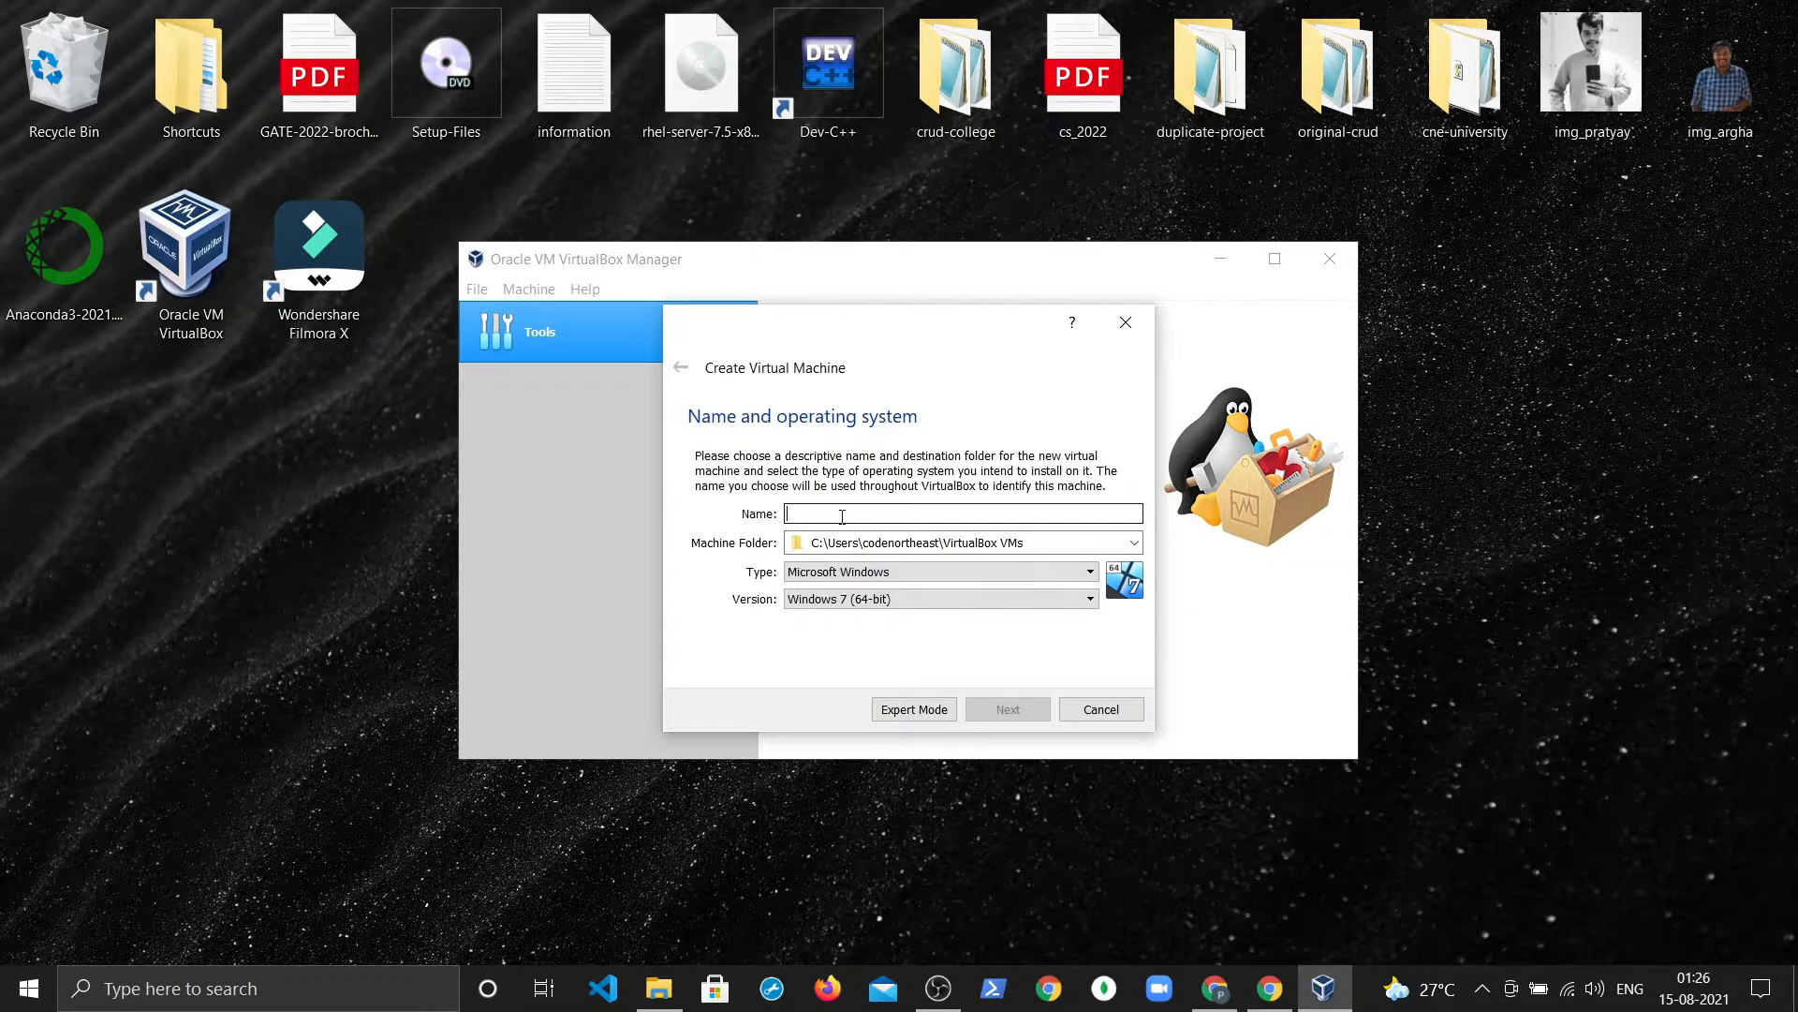
pyautogui.write('RHEL7')
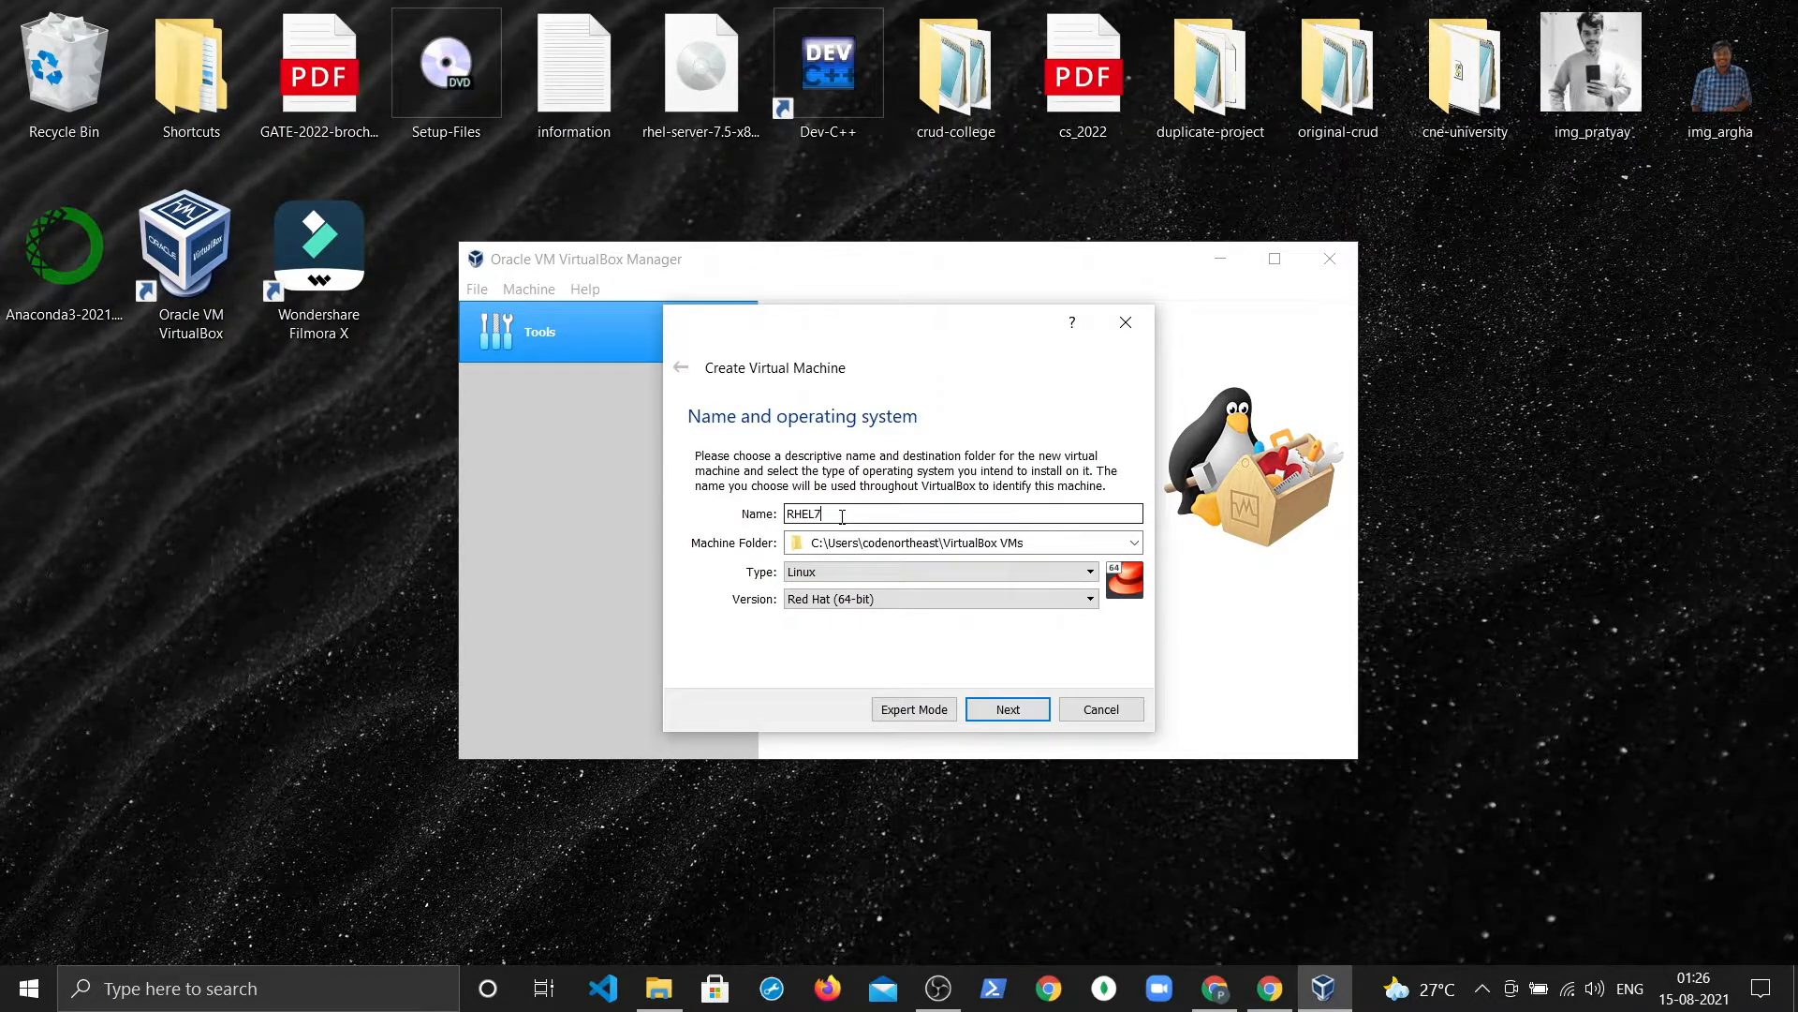
pyautogui.write('.5-INSTAN')
pyautogui.press('BackSpace')
pyautogui.press('BackSpace')
pyautogui.press('BackSpace')
pyautogui.press('BackSpace')
pyautogui.press('BackSpace')
pyautogui.write('instance')
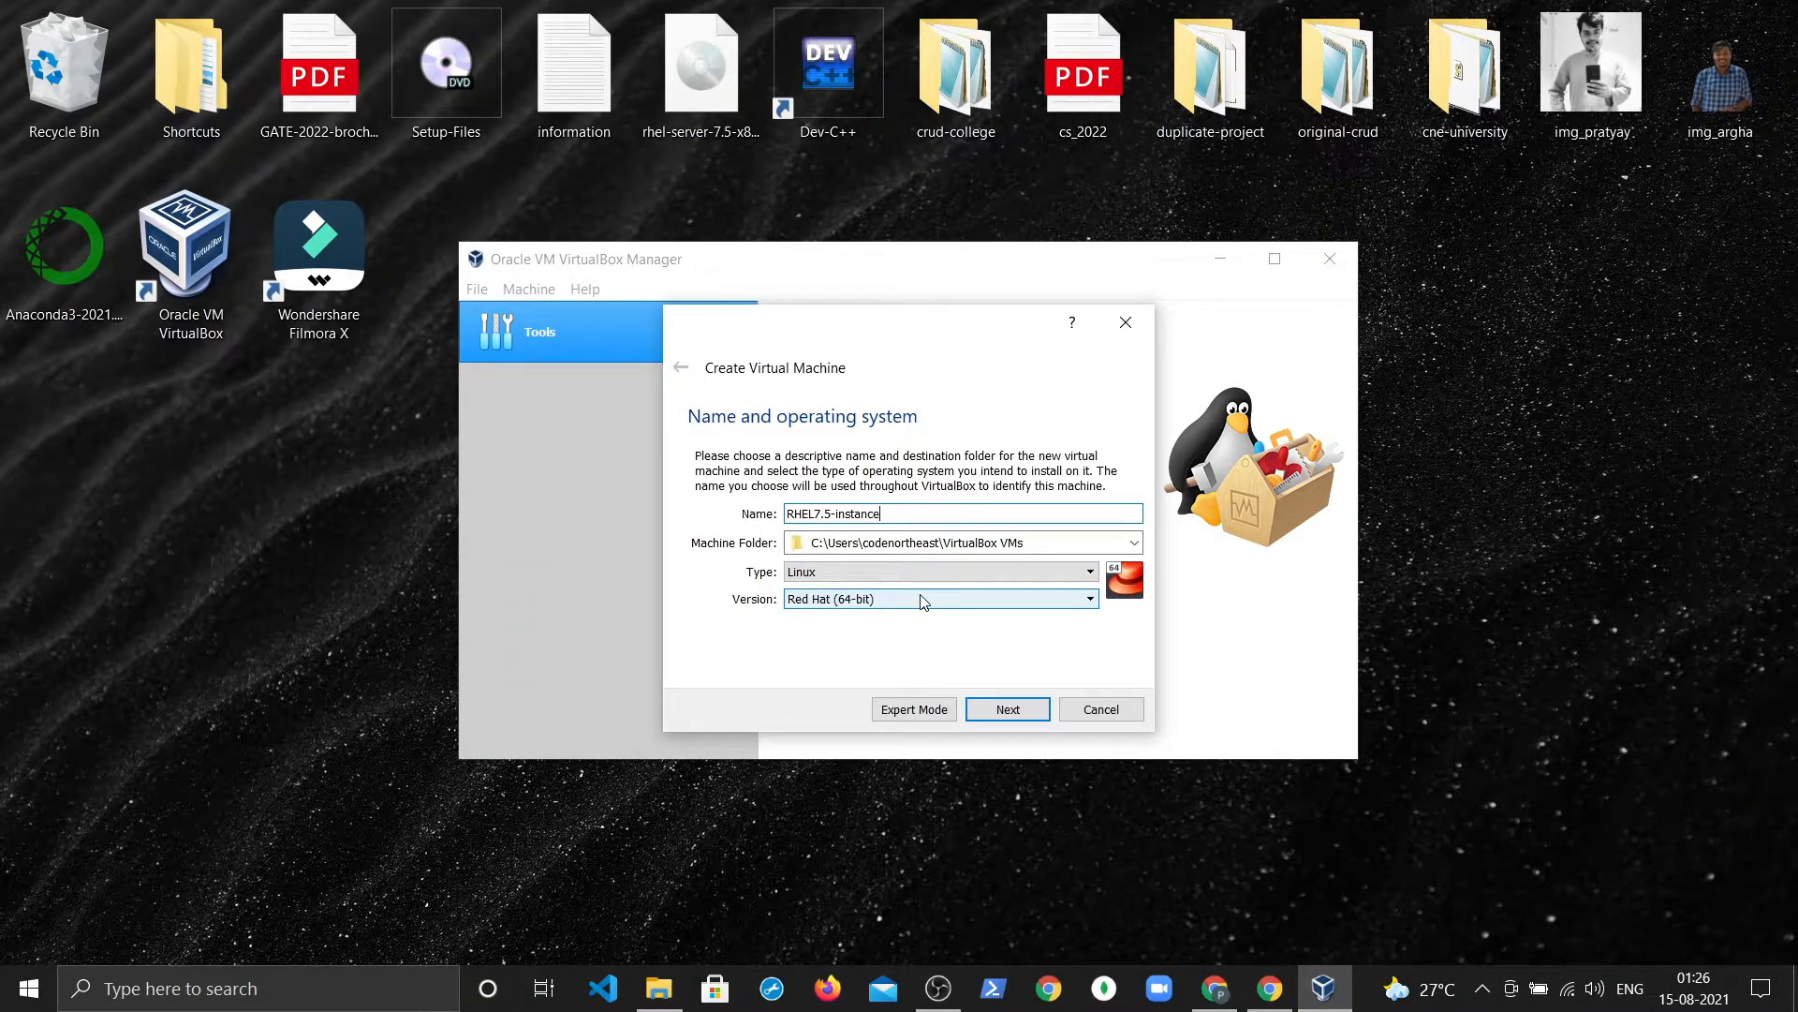
# Step: Give the machine 2048 MB memory and choose to create a new virtual hard disk
pyautogui.click(1008, 710)
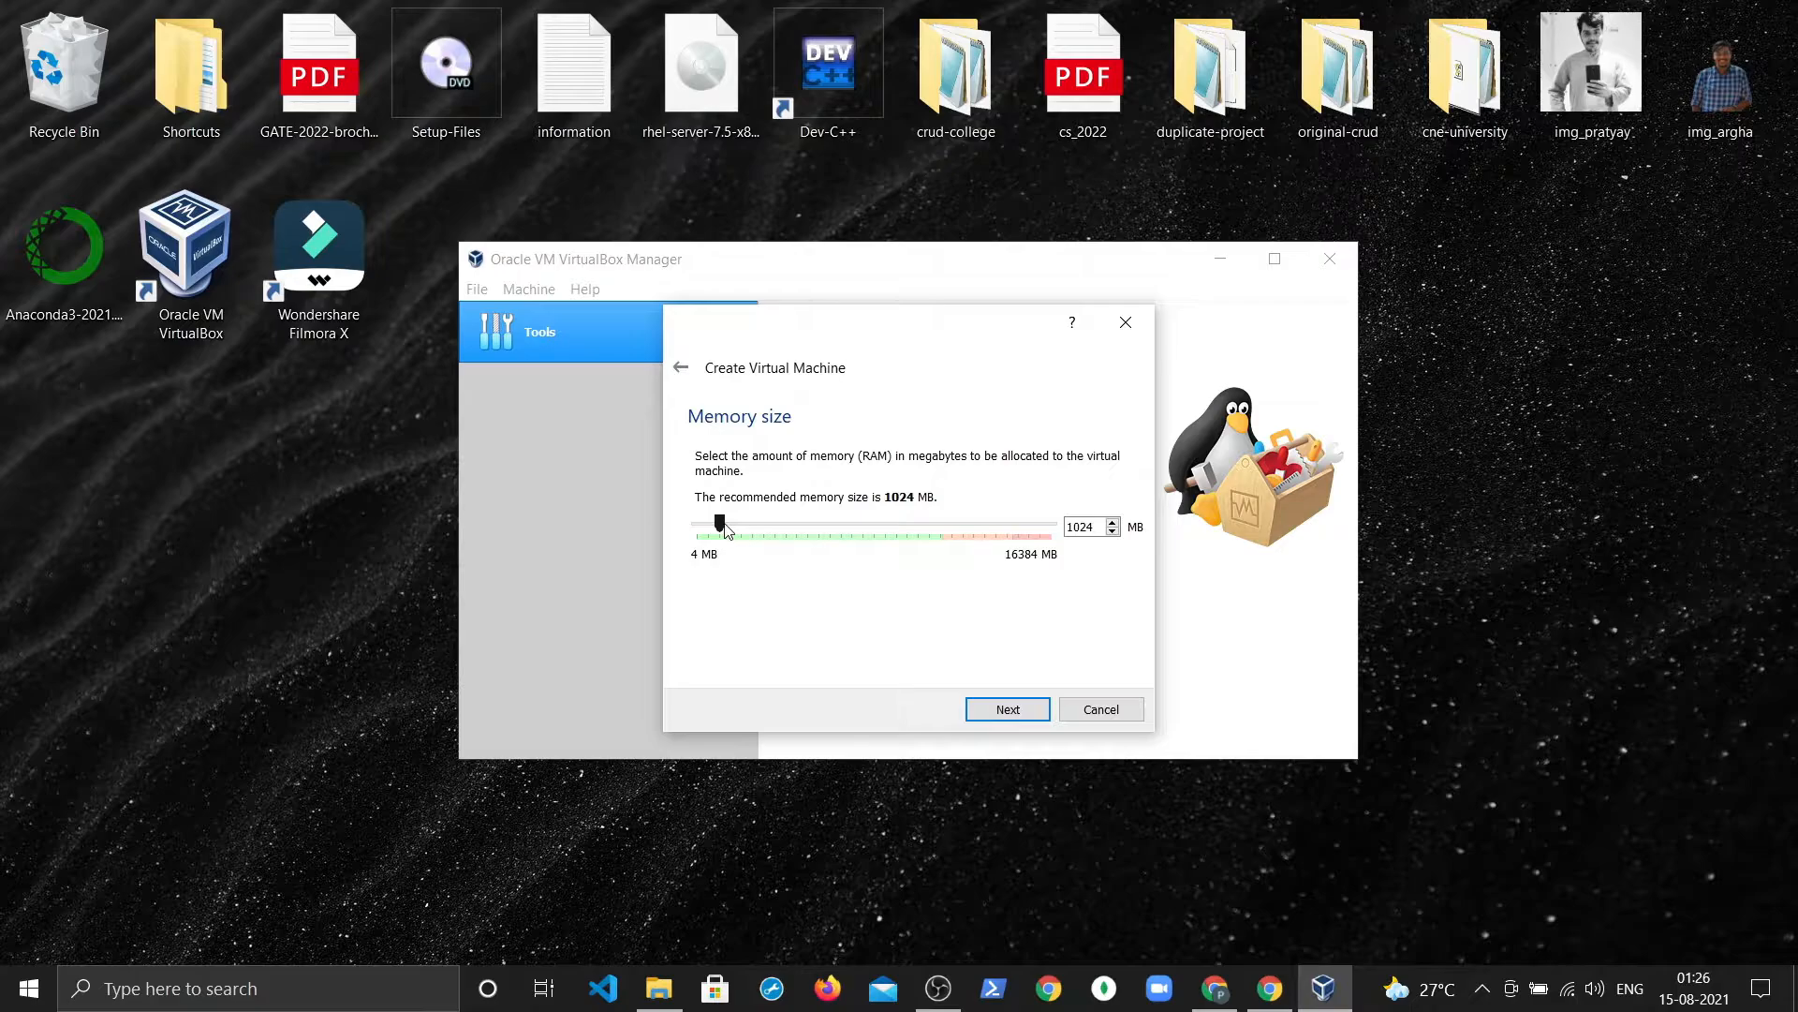
pyautogui.moveTo(726, 527); pyautogui.dragTo(746, 527)
pyautogui.click(1003, 711)
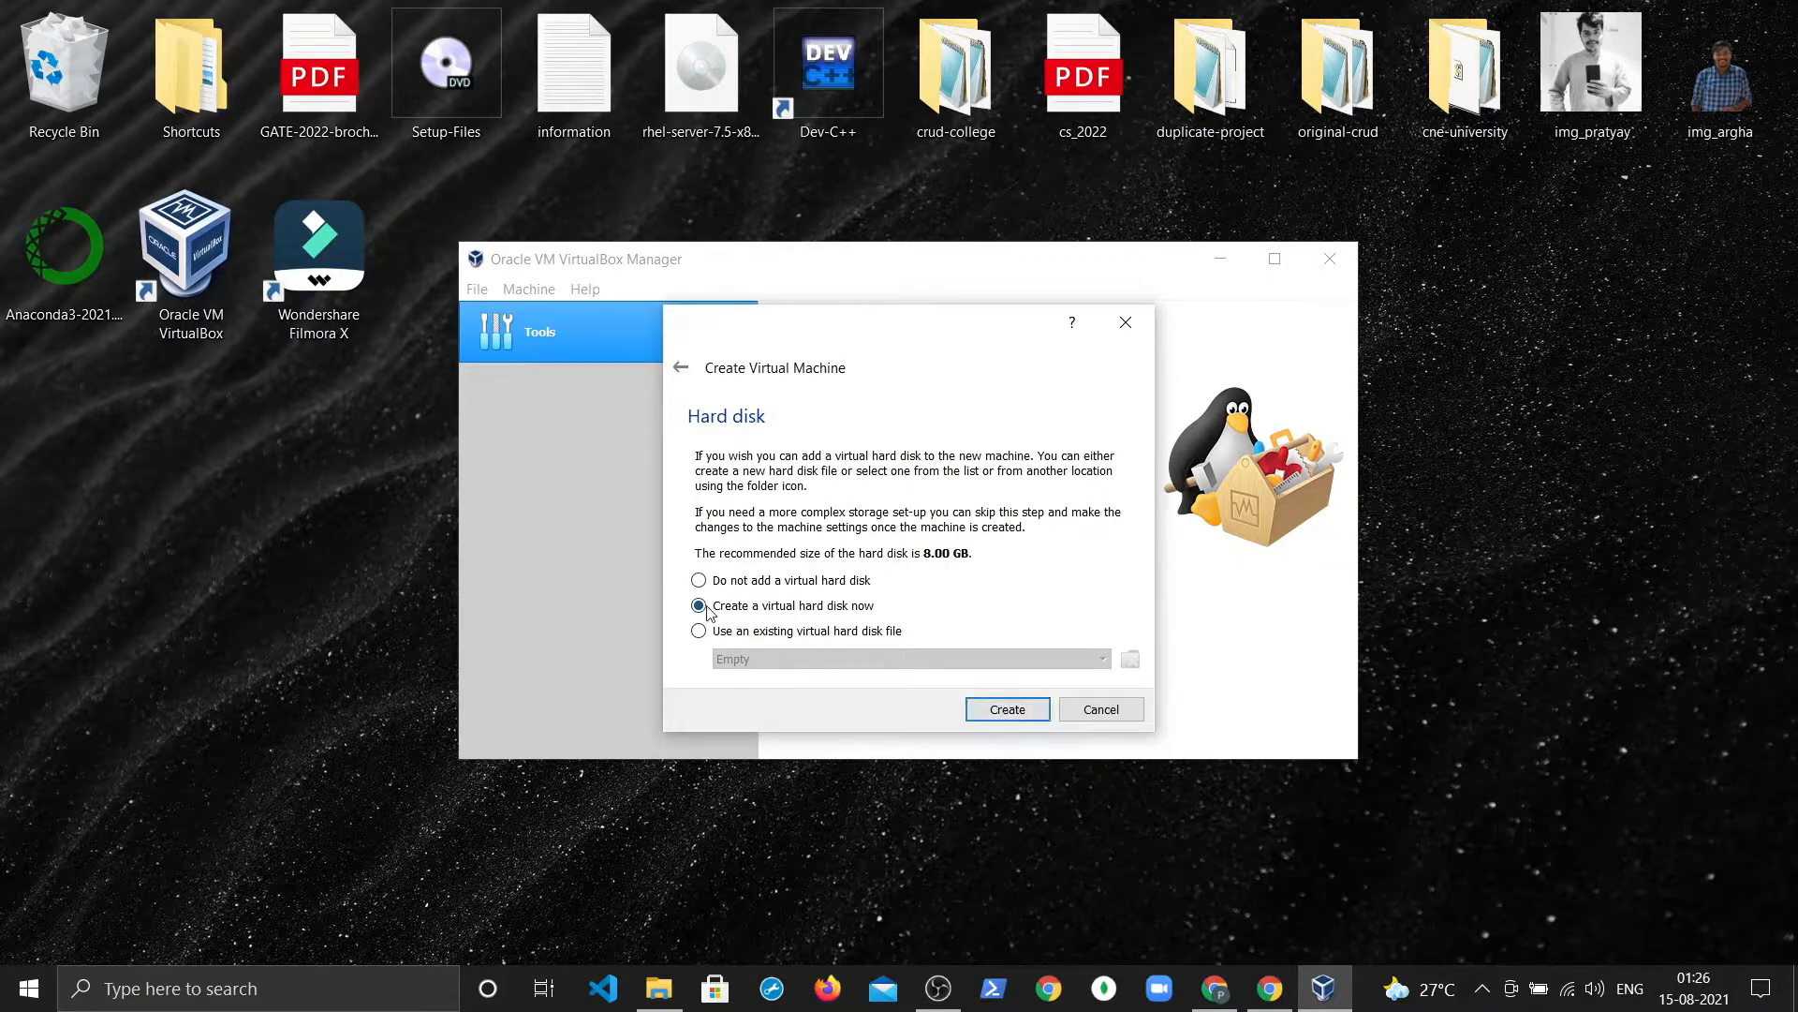
pyautogui.click(1011, 712)
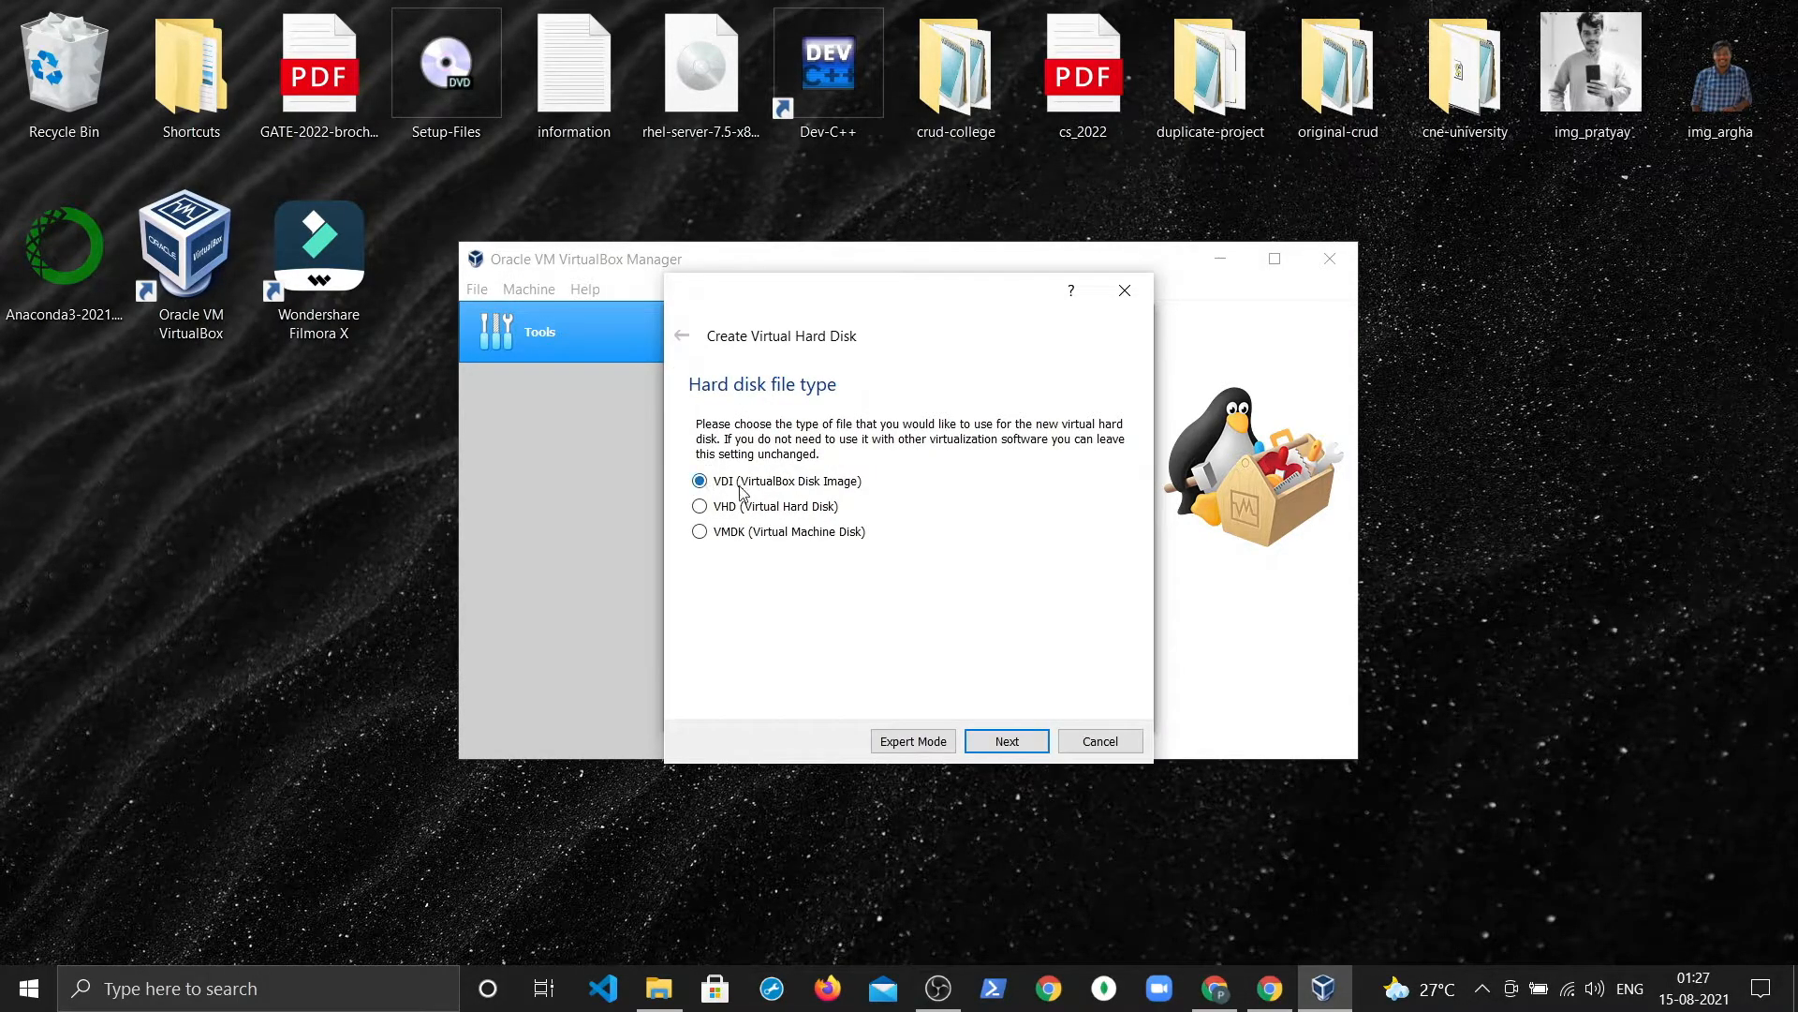
# Step: Create a dynamically allocated 20.91 GB VDI disk for RHEL7.5-instance
pyautogui.click(1027, 748)
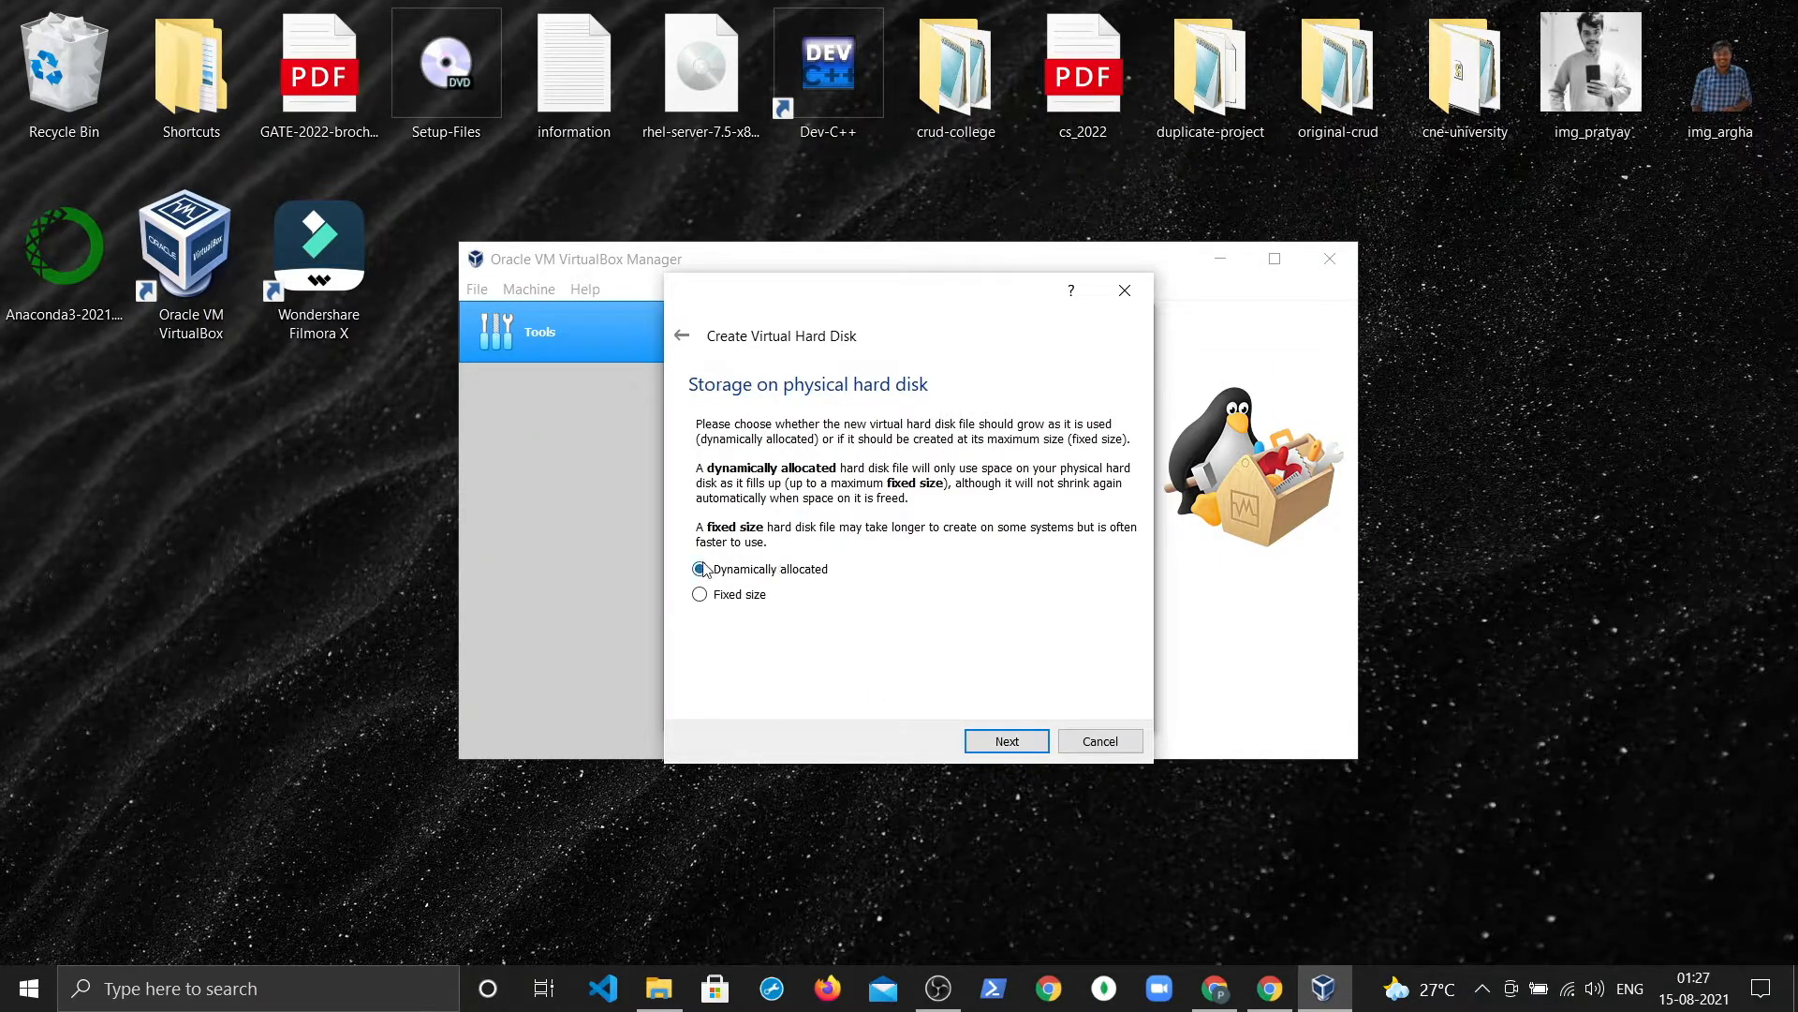
pyautogui.click(1009, 742)
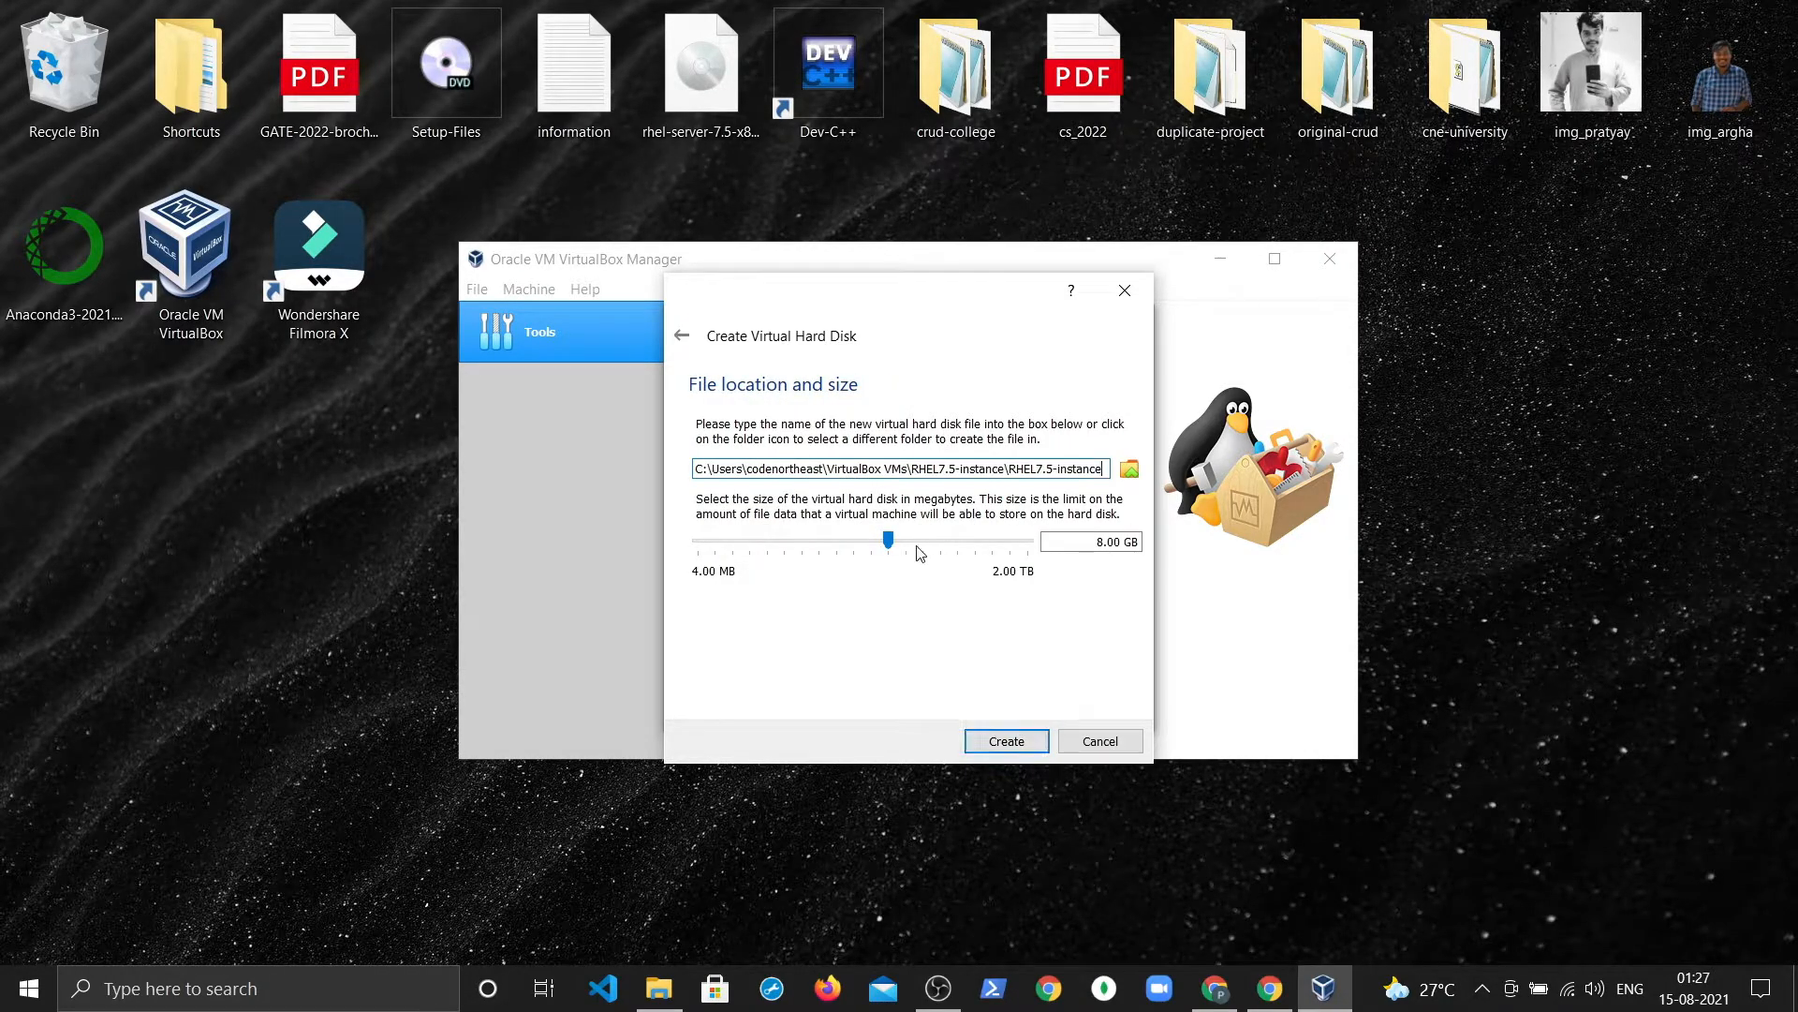
pyautogui.moveTo(911, 540)
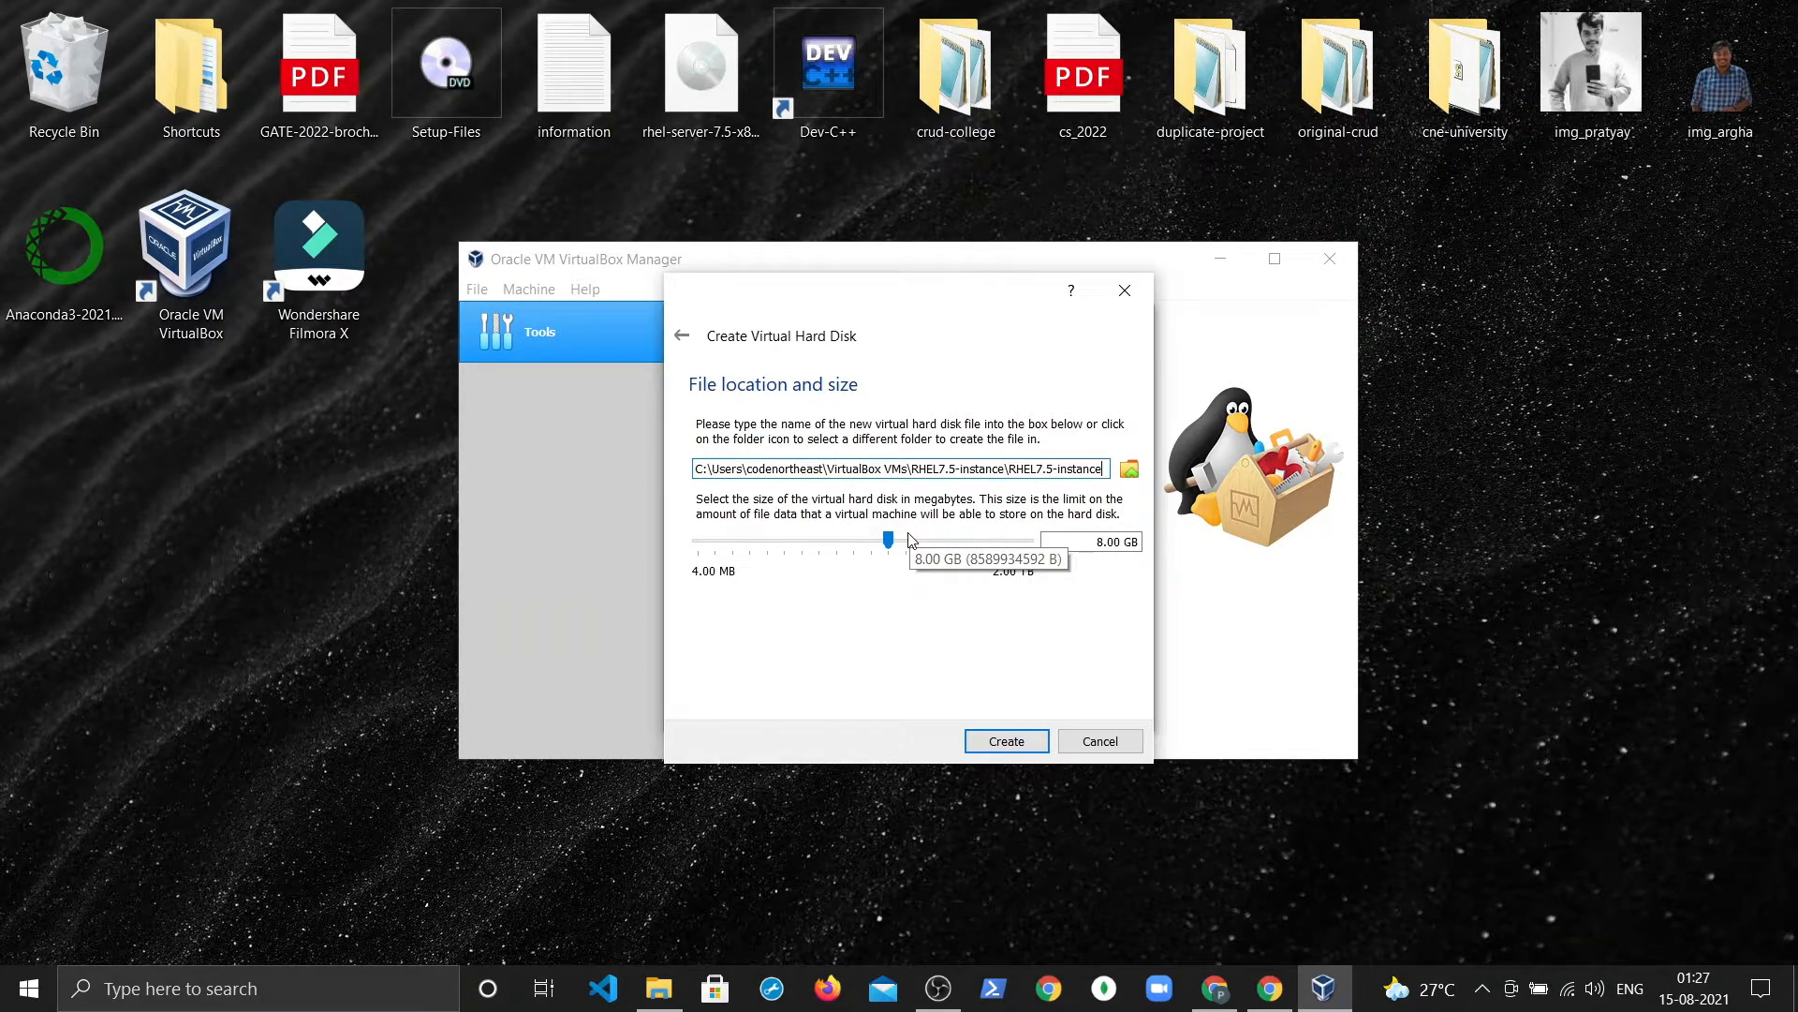
pyautogui.moveTo(888, 538); pyautogui.dragTo(918, 547)
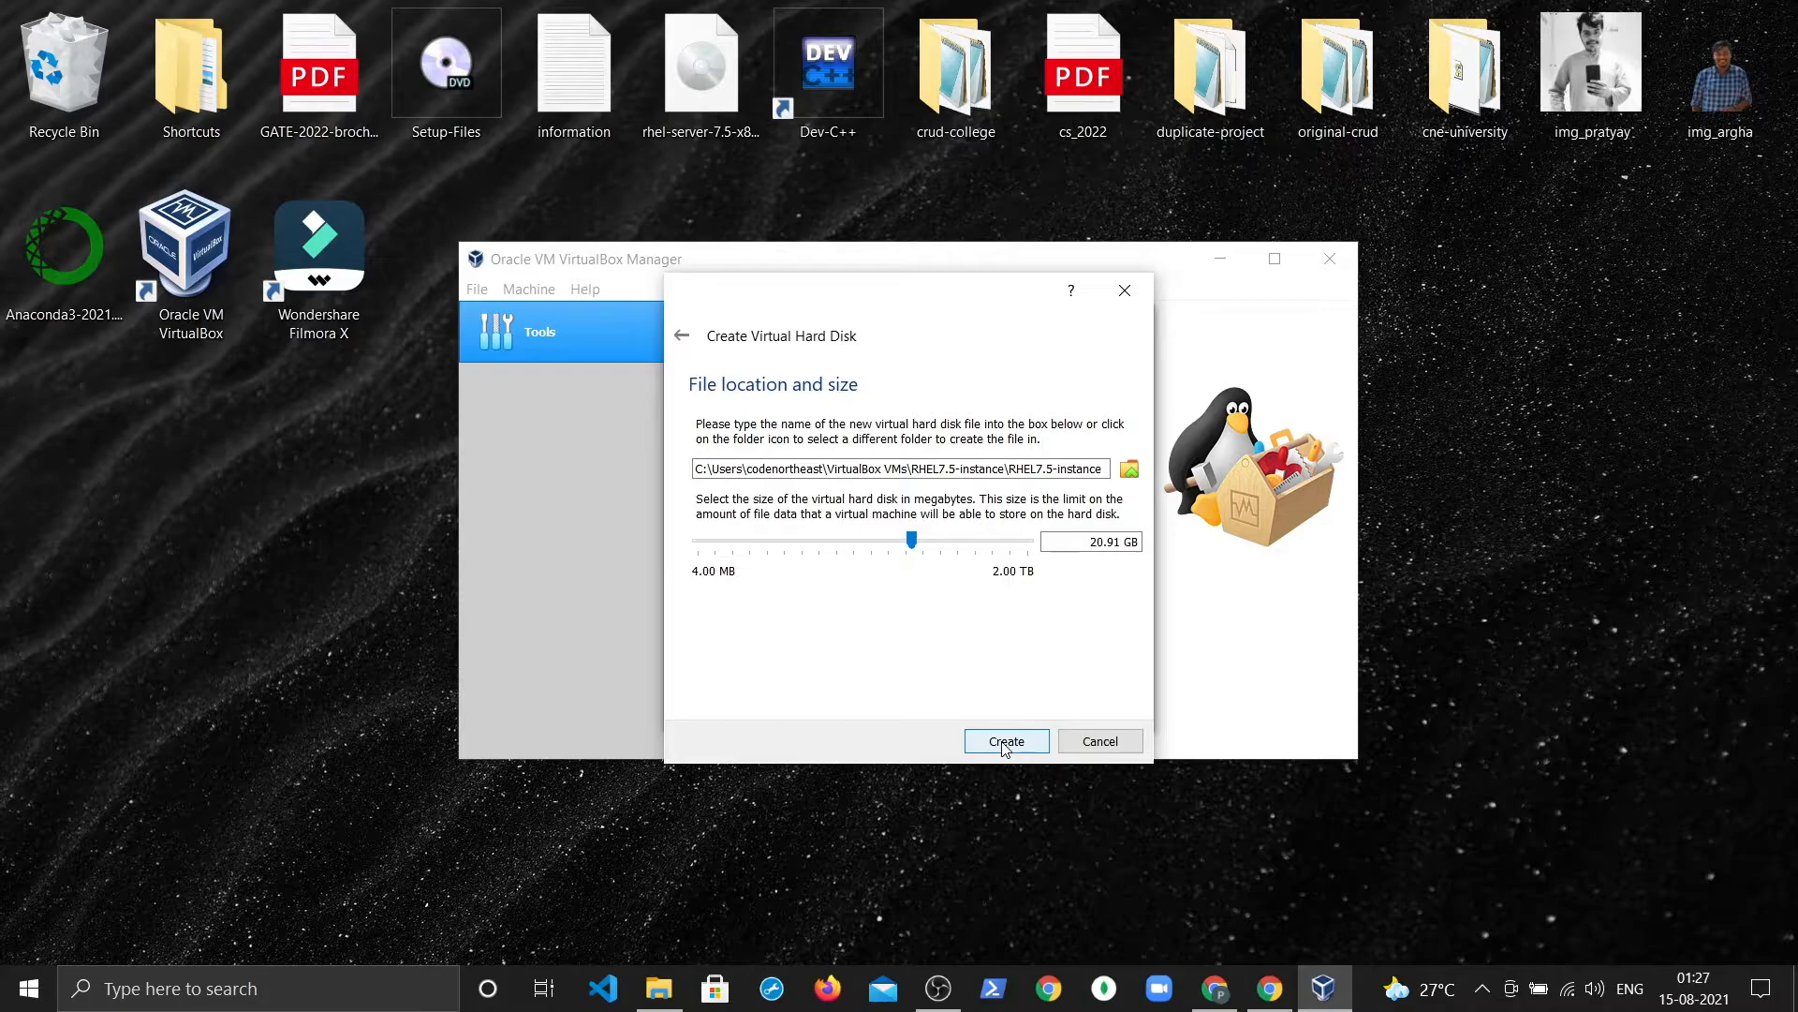
pyautogui.click(1005, 743)
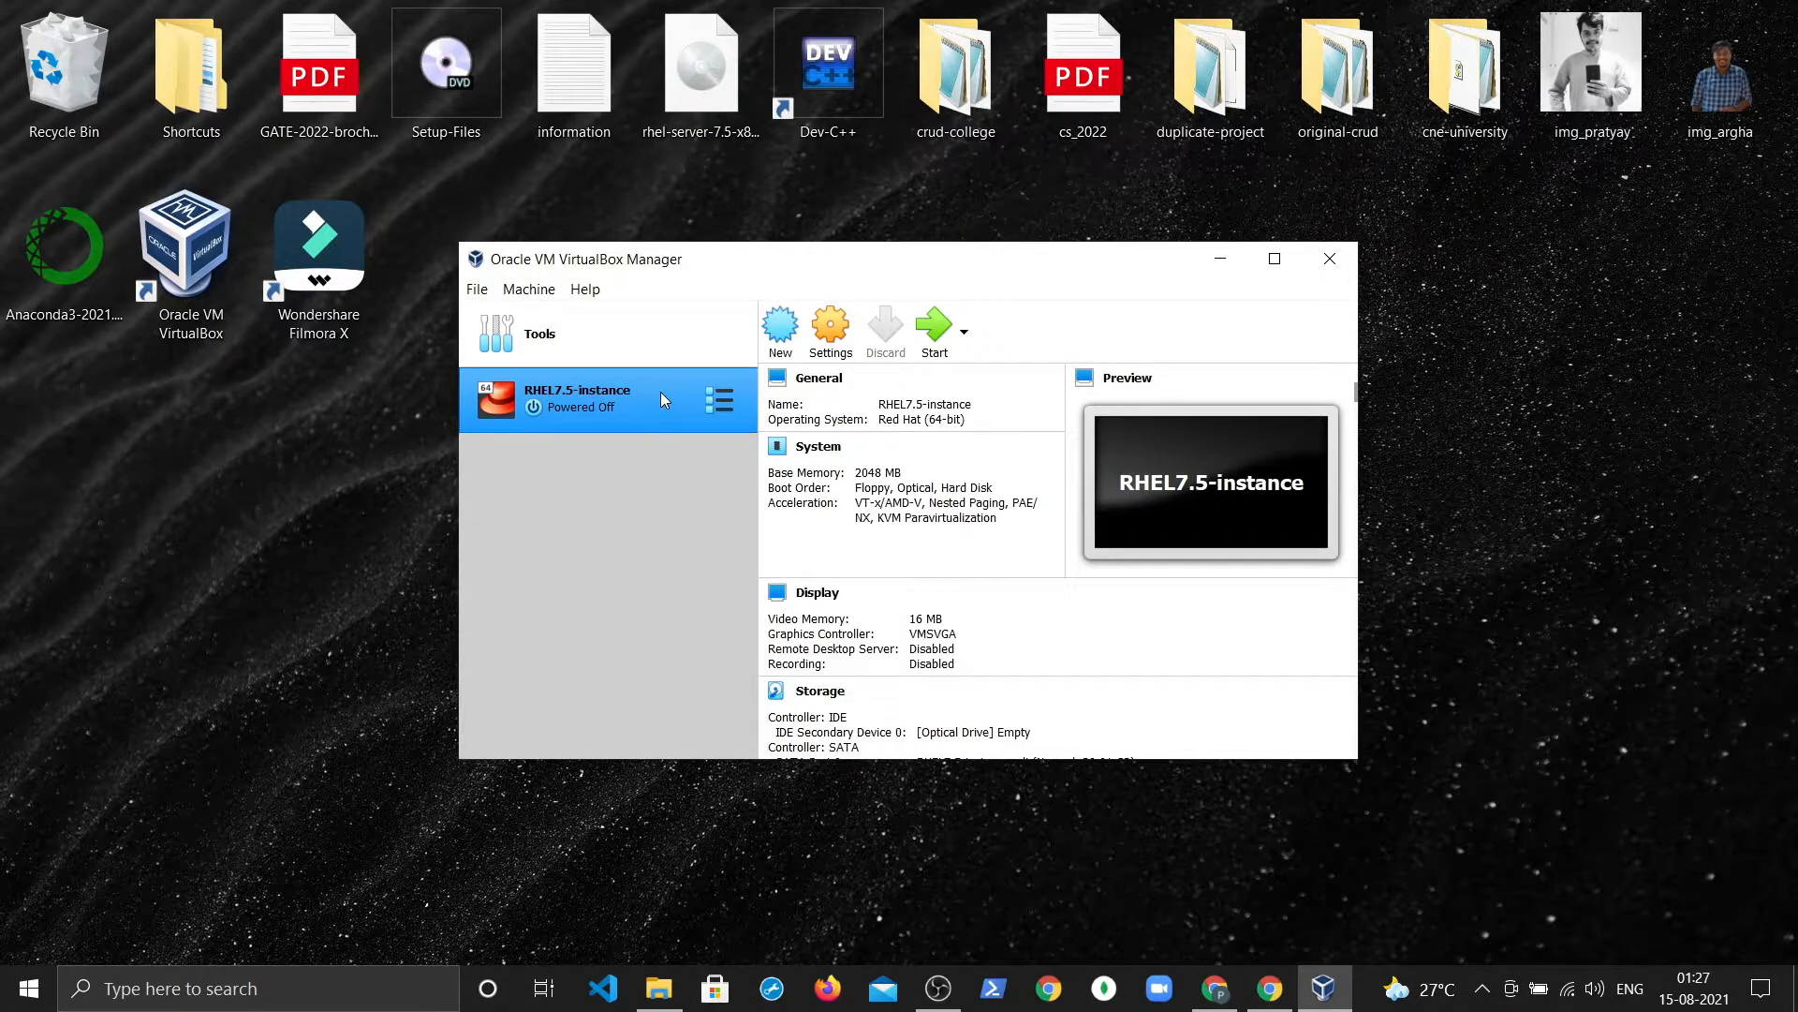
# Step: Open RHEL7.5-instance settings and set Shared Clipboard to Bidirectional under General > Advanced
pyautogui.click(834, 351)
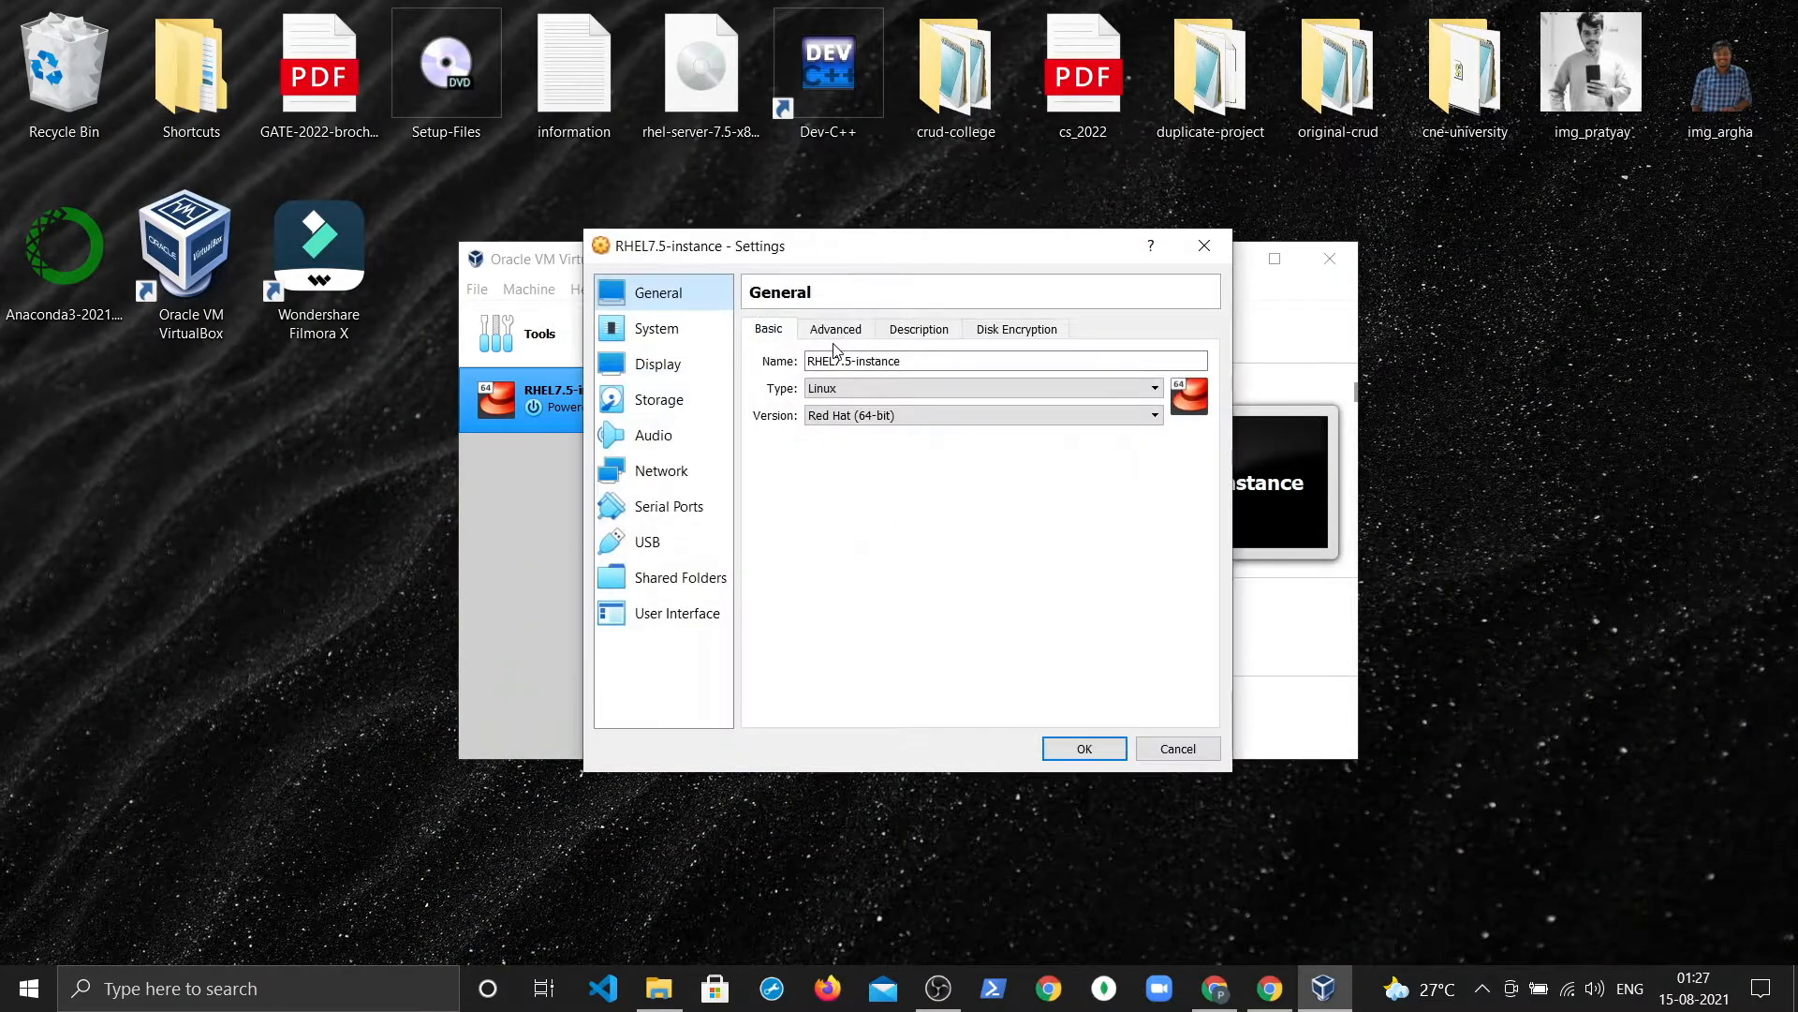
pyautogui.click(837, 330)
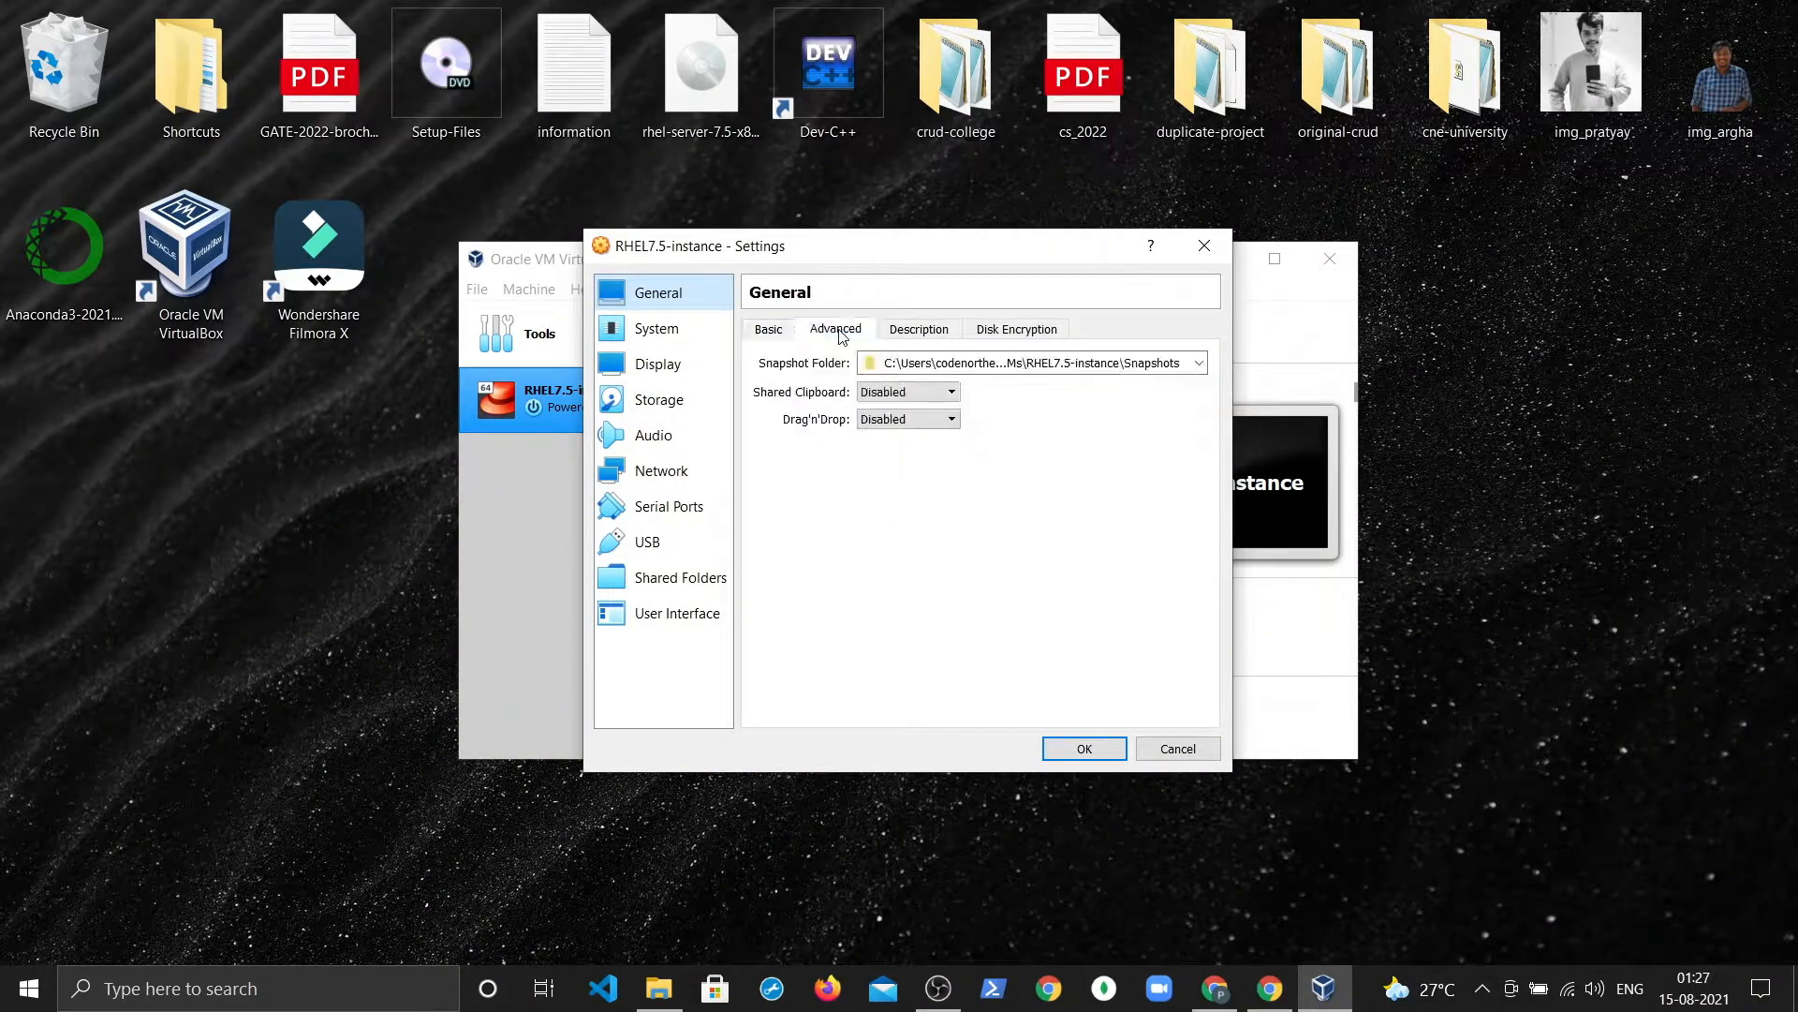
pyautogui.click(895, 393)
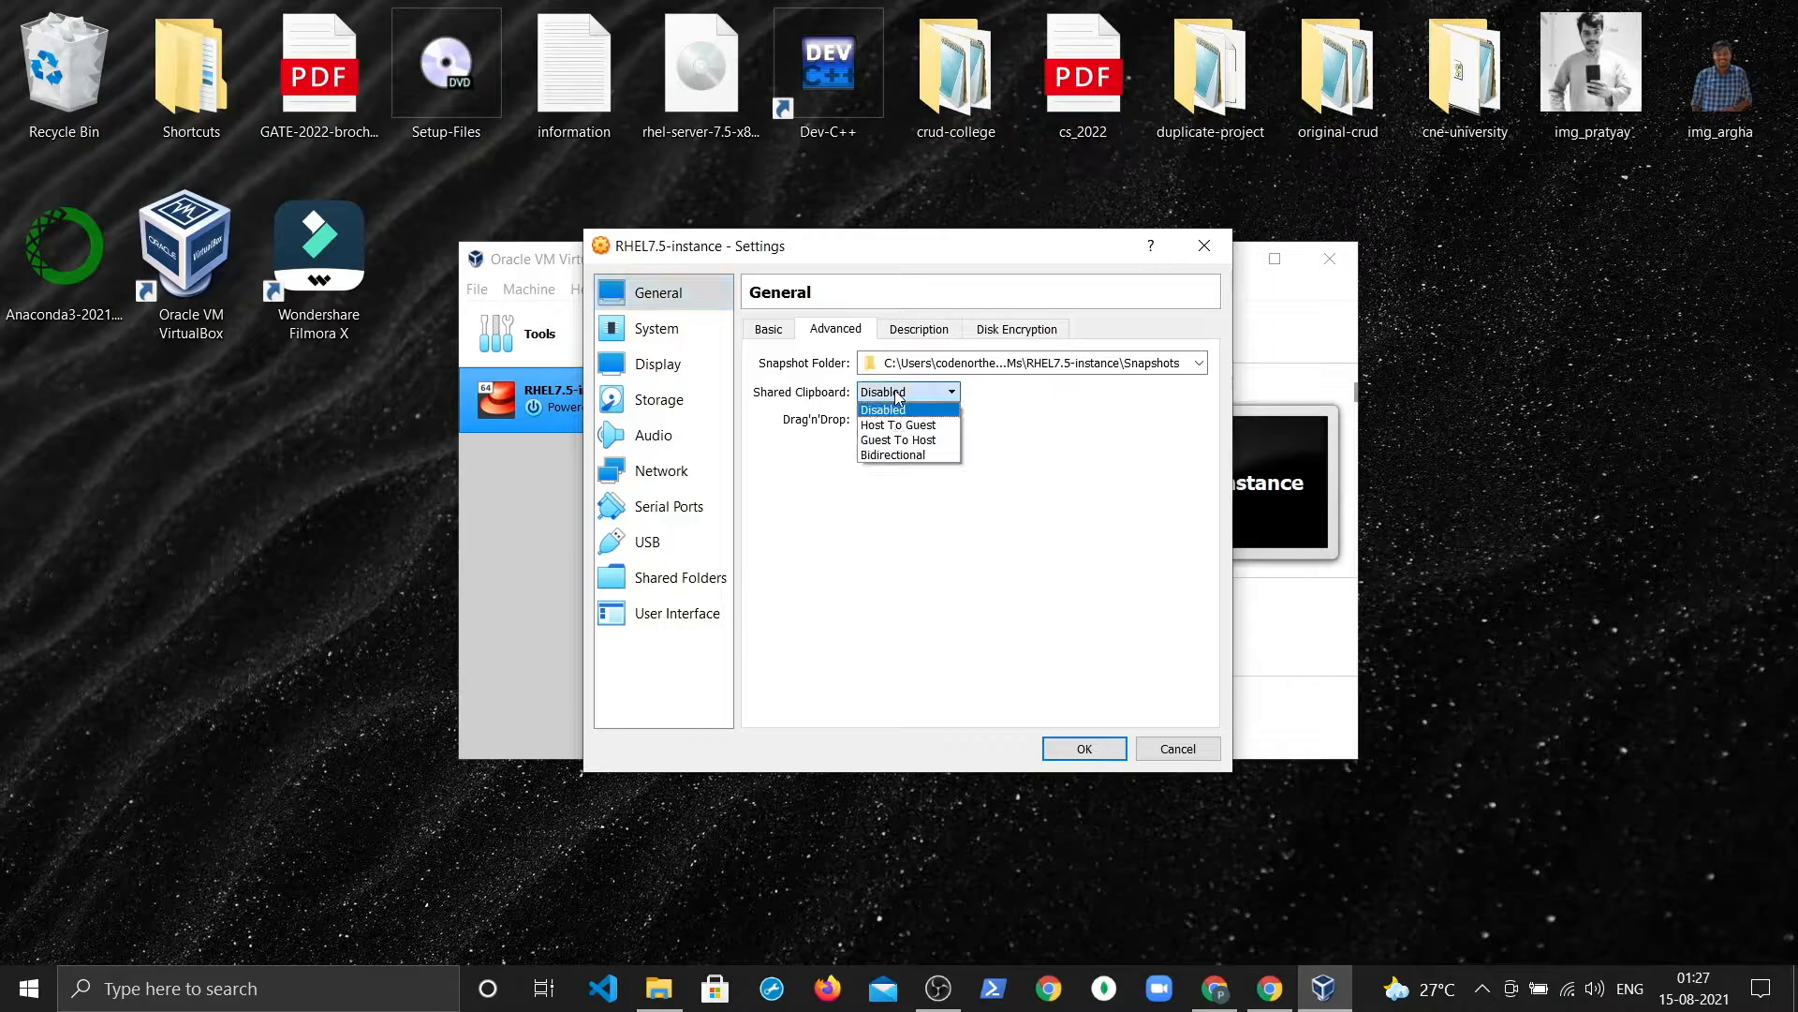
pyautogui.click(904, 454)
# Step: Set Drag'n'Drop to Bidirectional, review the other General pages, then go to System settings
pyautogui.click(904, 420)
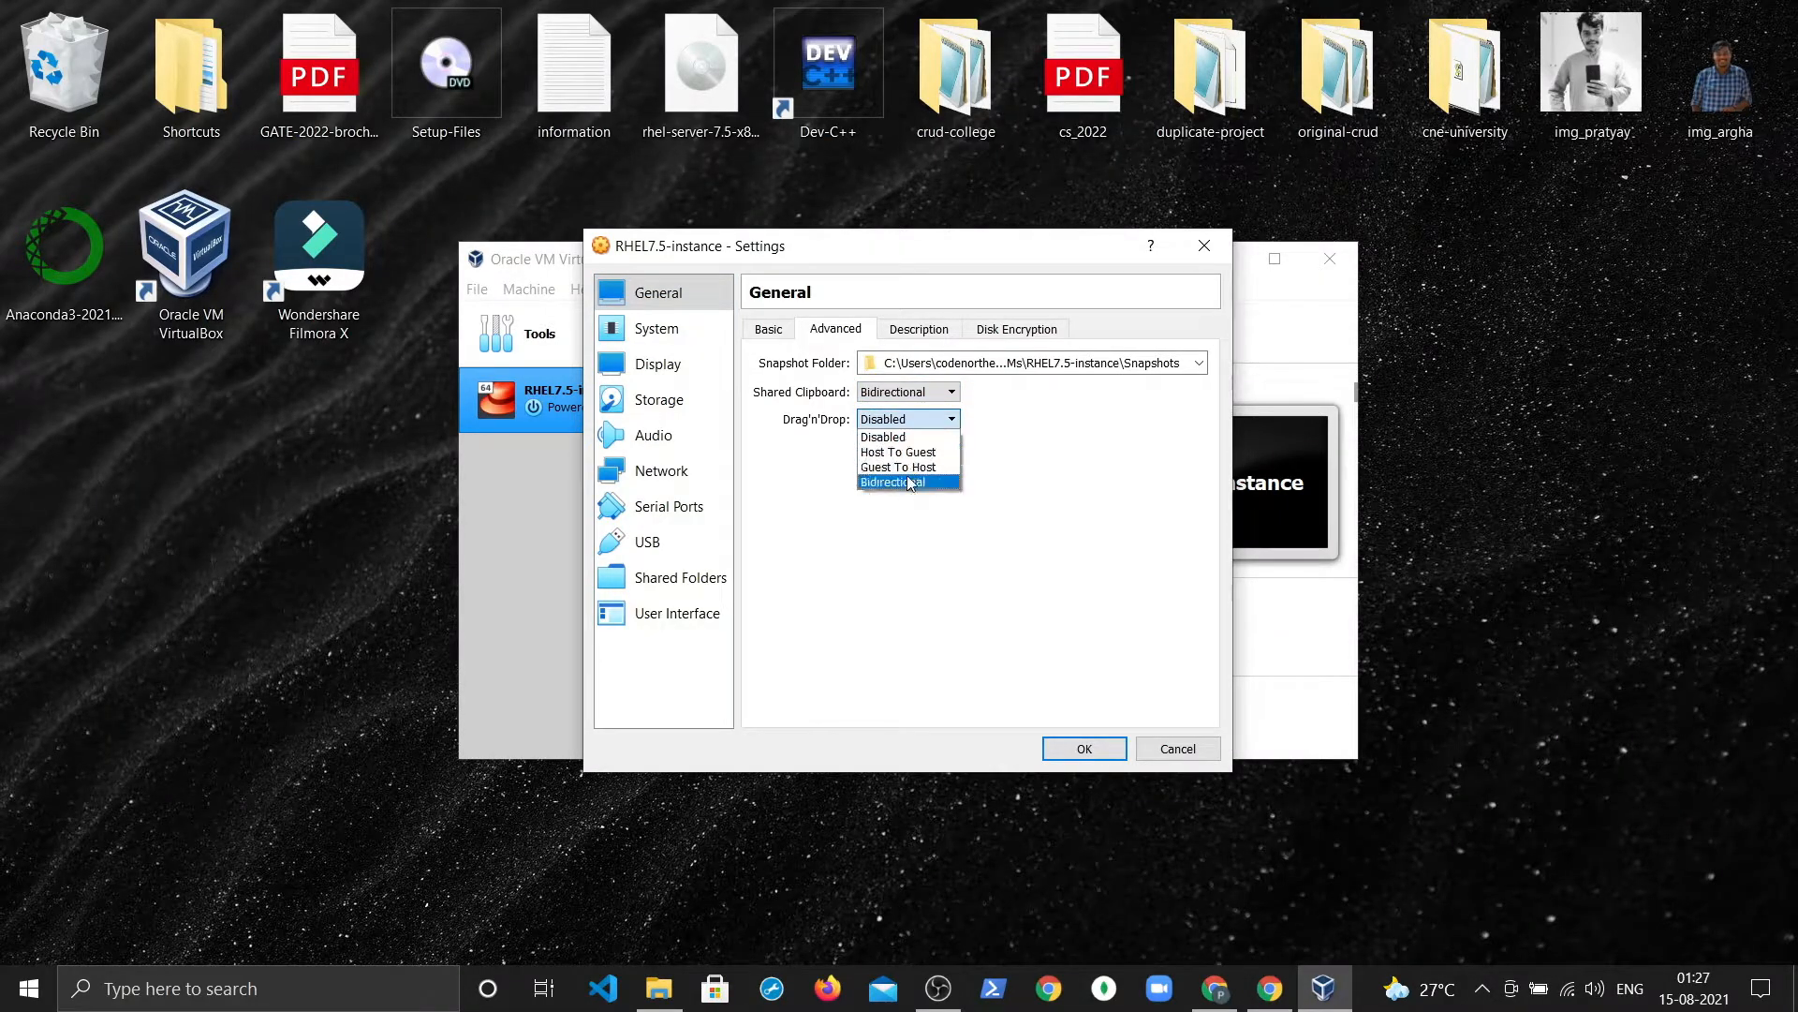
pyautogui.click(910, 480)
pyautogui.click(915, 333)
pyautogui.click(836, 329)
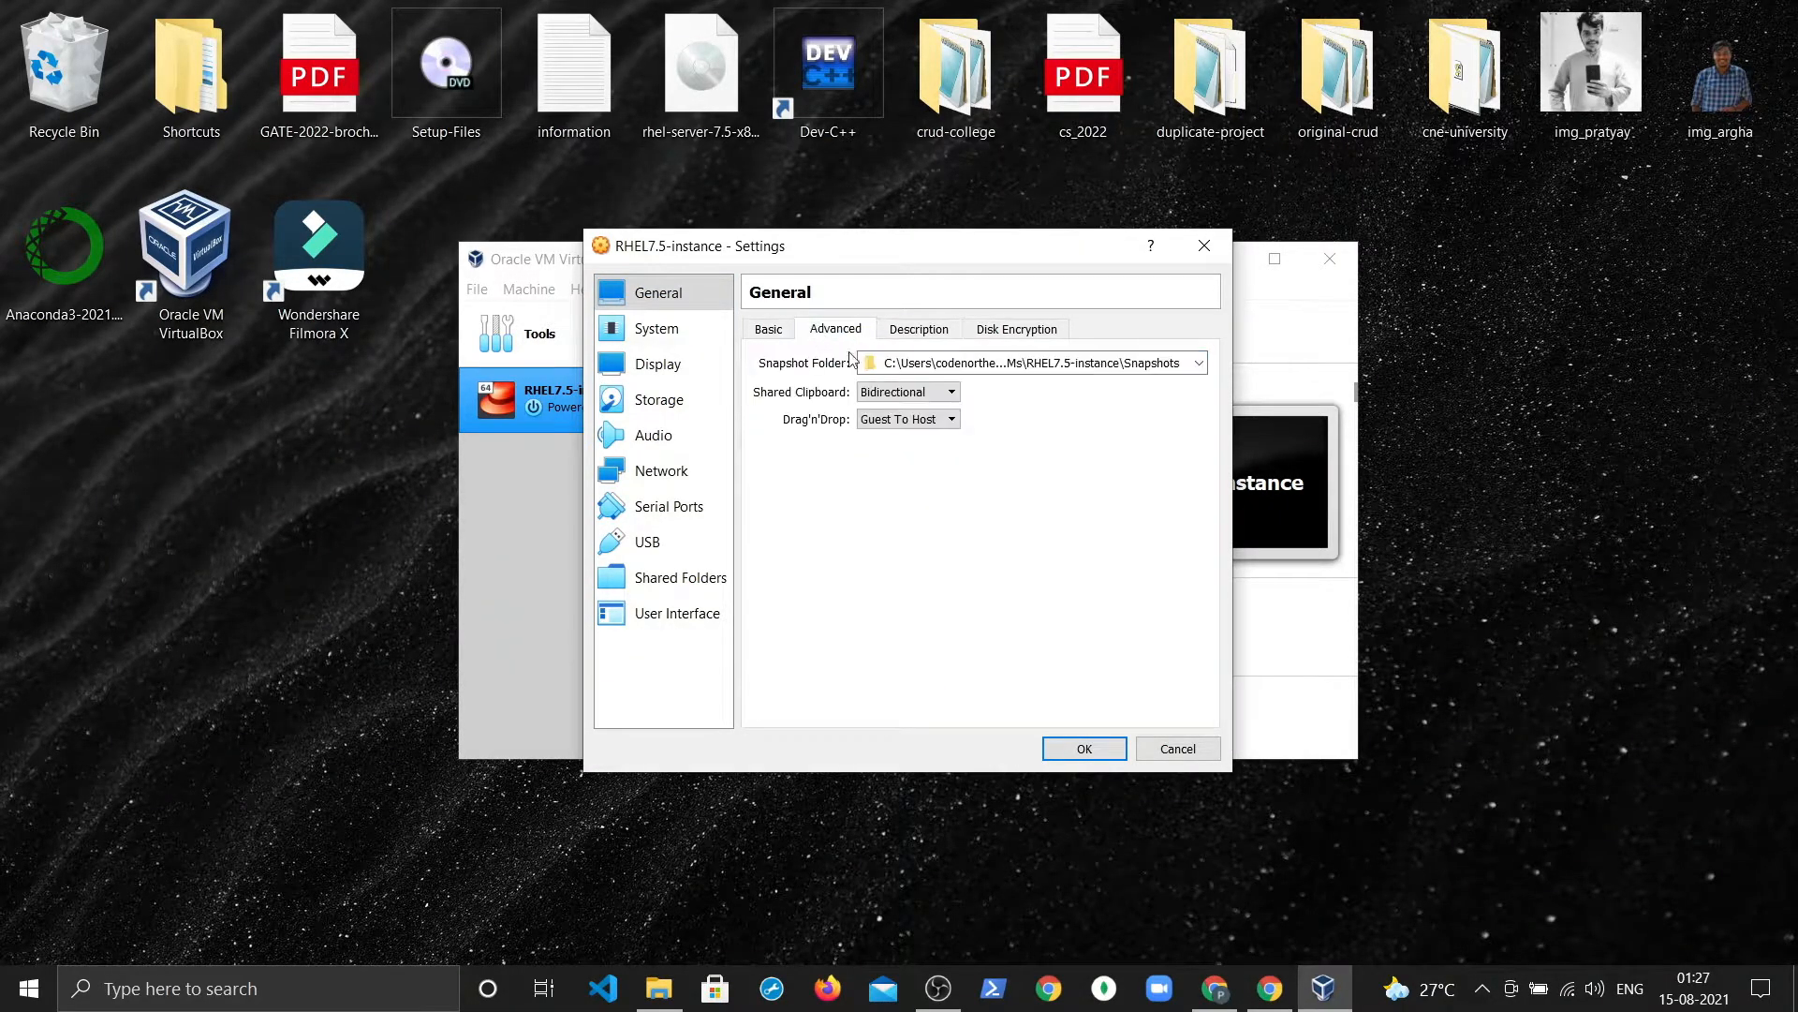
pyautogui.click(899, 419)
pyautogui.click(905, 481)
pyautogui.click(925, 333)
pyautogui.click(993, 333)
pyautogui.click(826, 332)
pyautogui.click(768, 329)
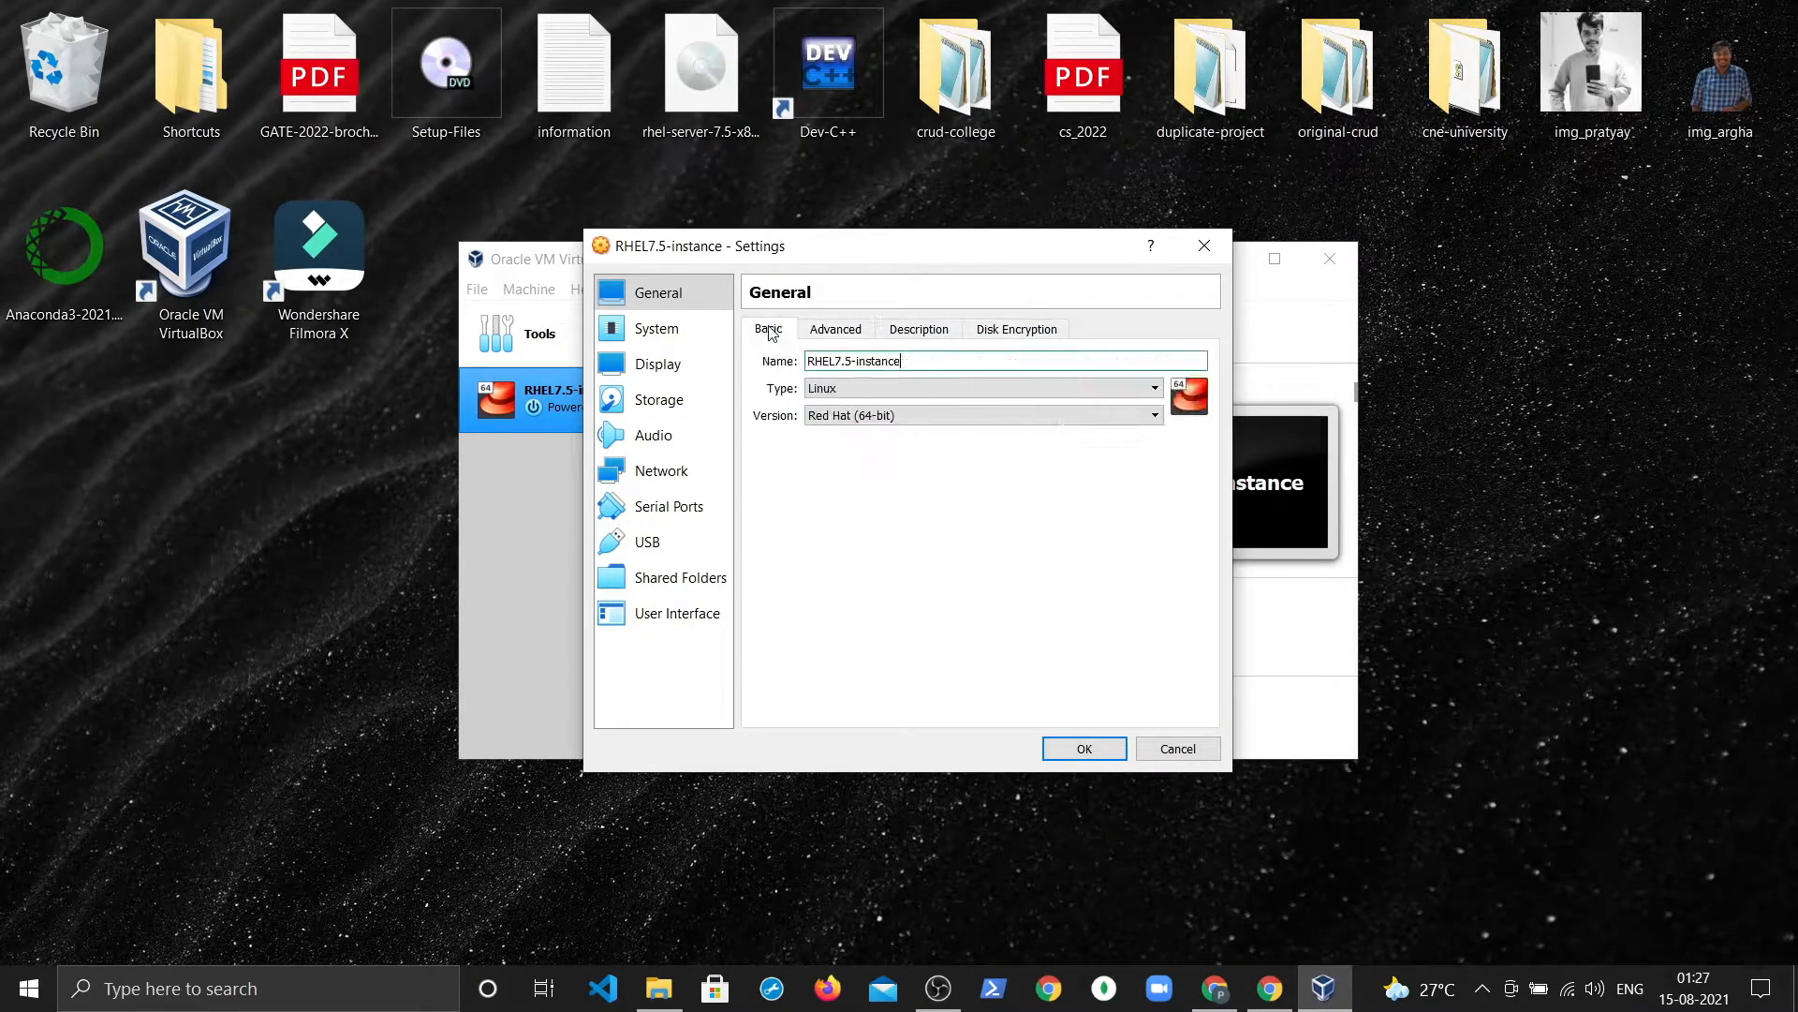
pyautogui.click(652, 333)
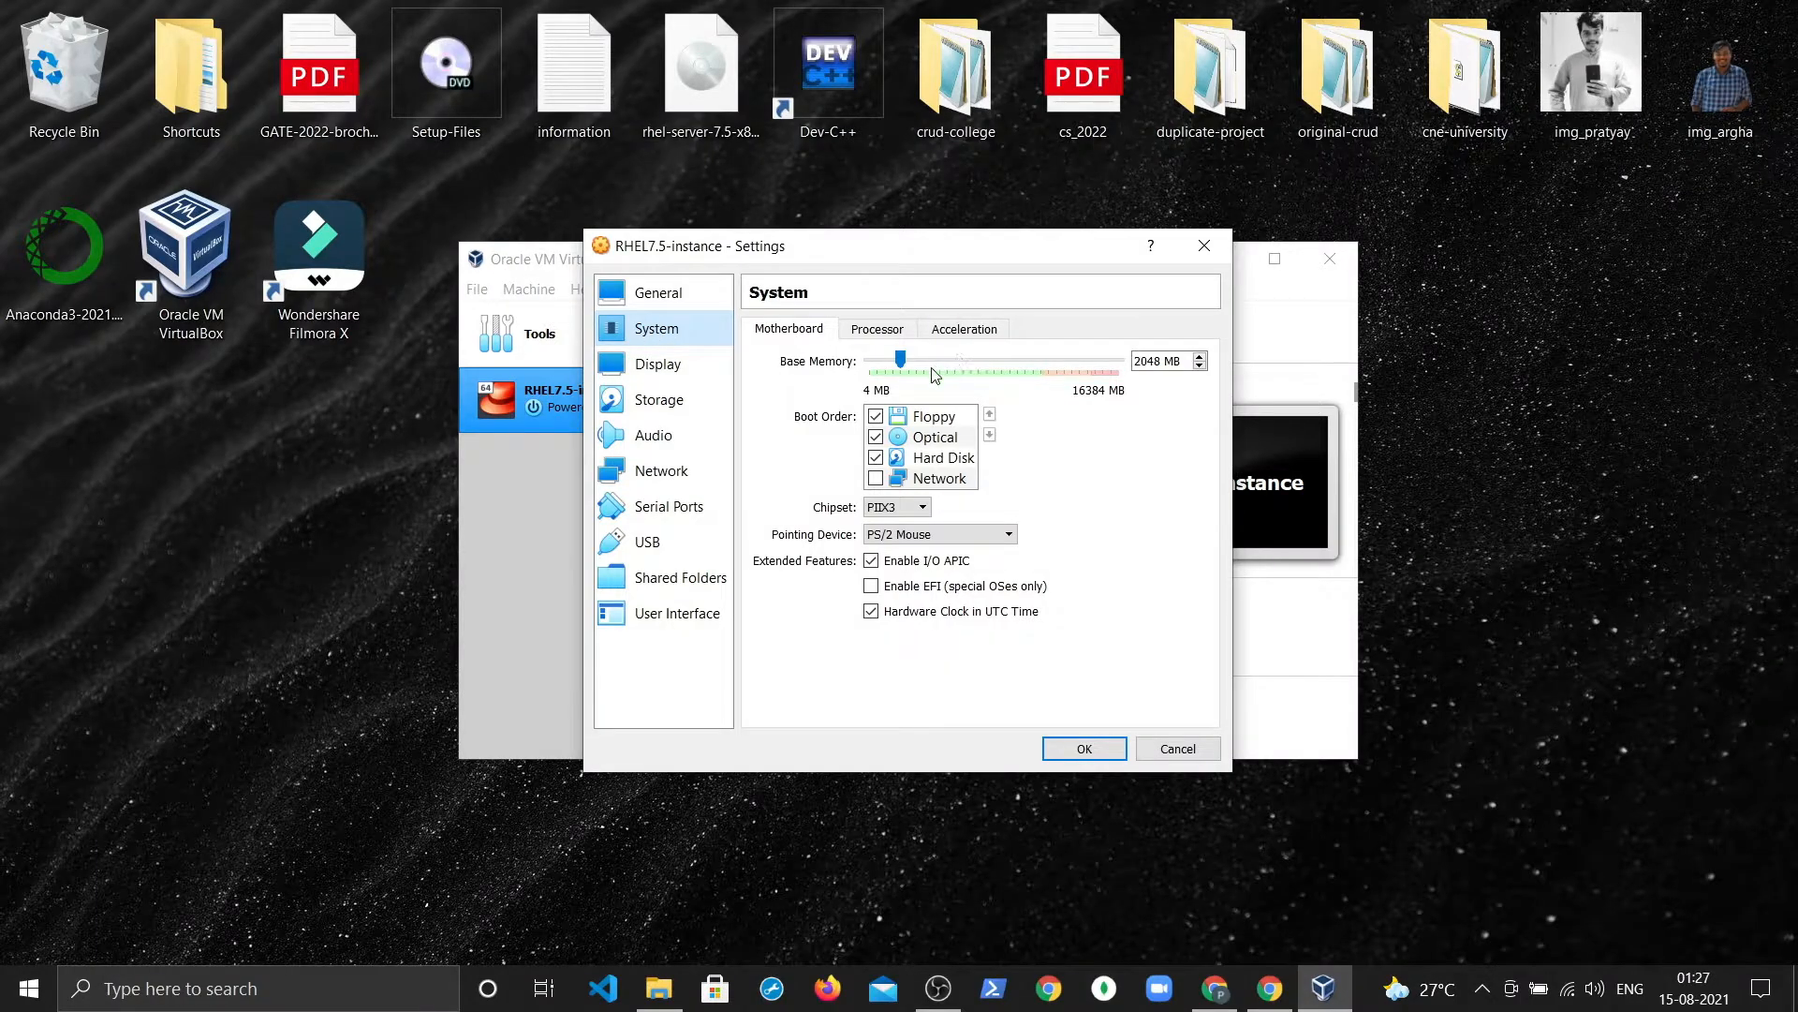
# Step: Reorder boot devices to Hard Disk, Optical, Floppy, Network
pyautogui.click(940, 462)
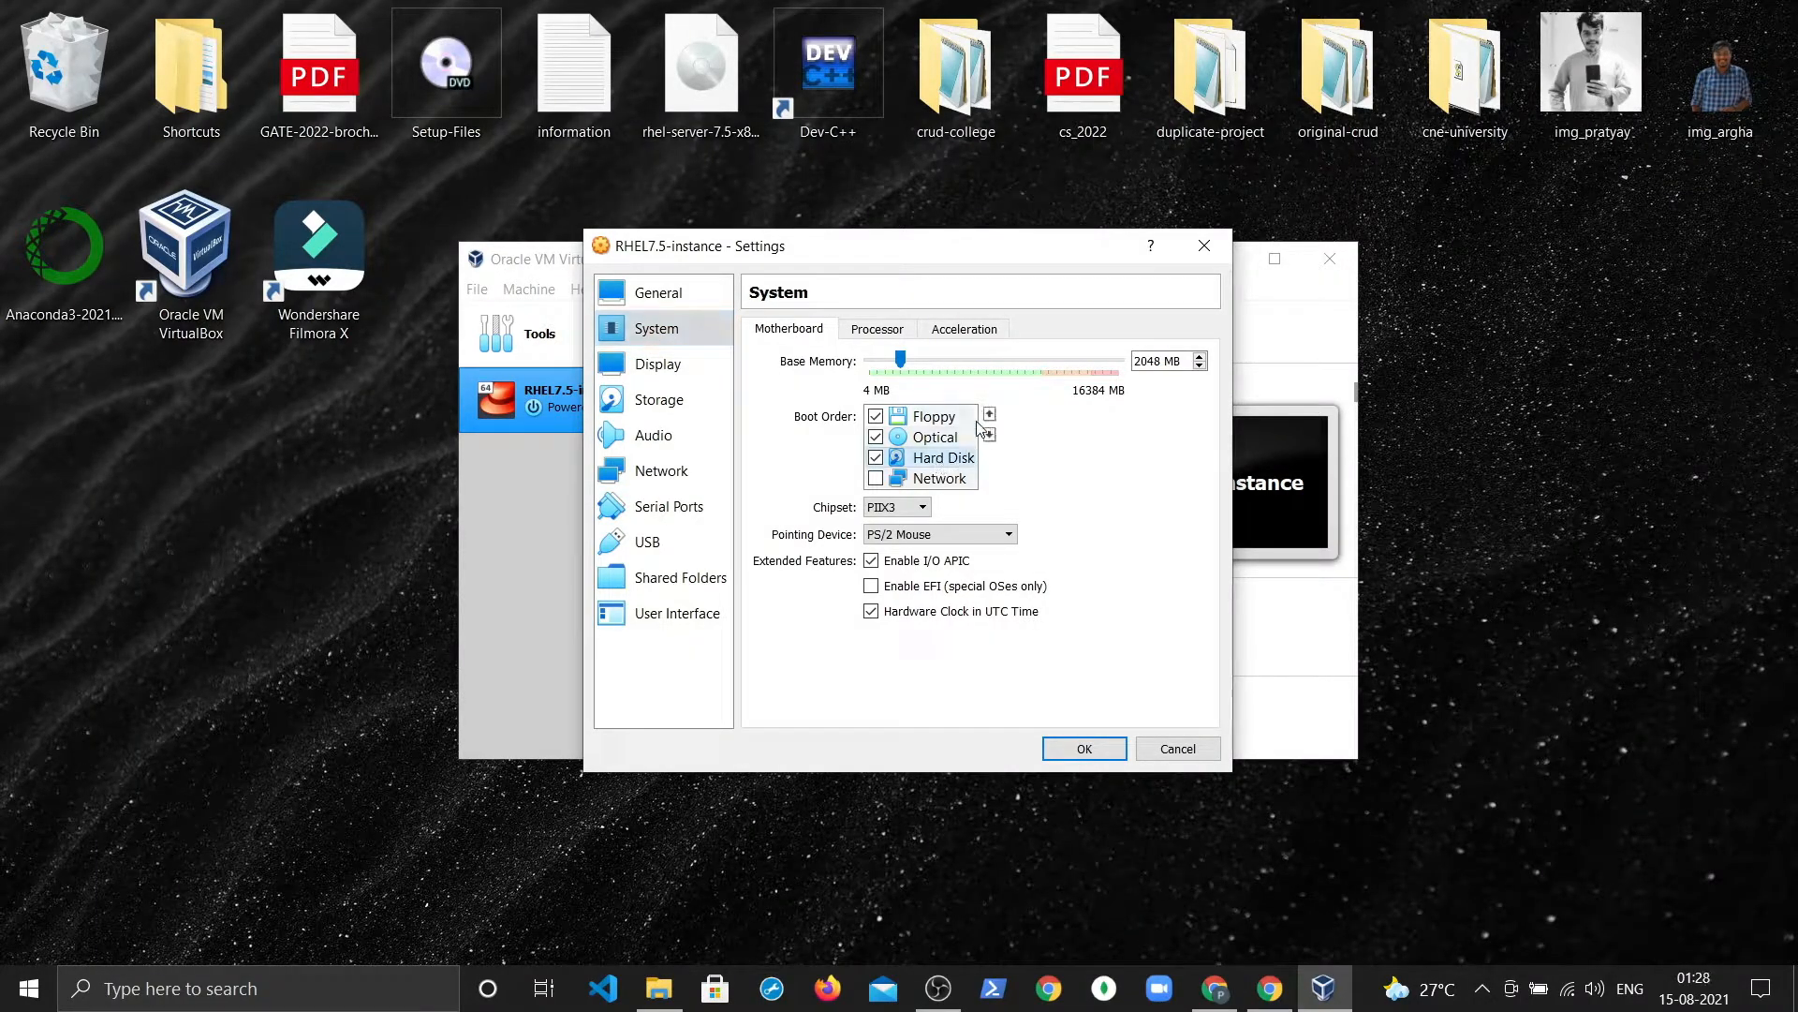
pyautogui.click(990, 416)
pyautogui.click(990, 416)
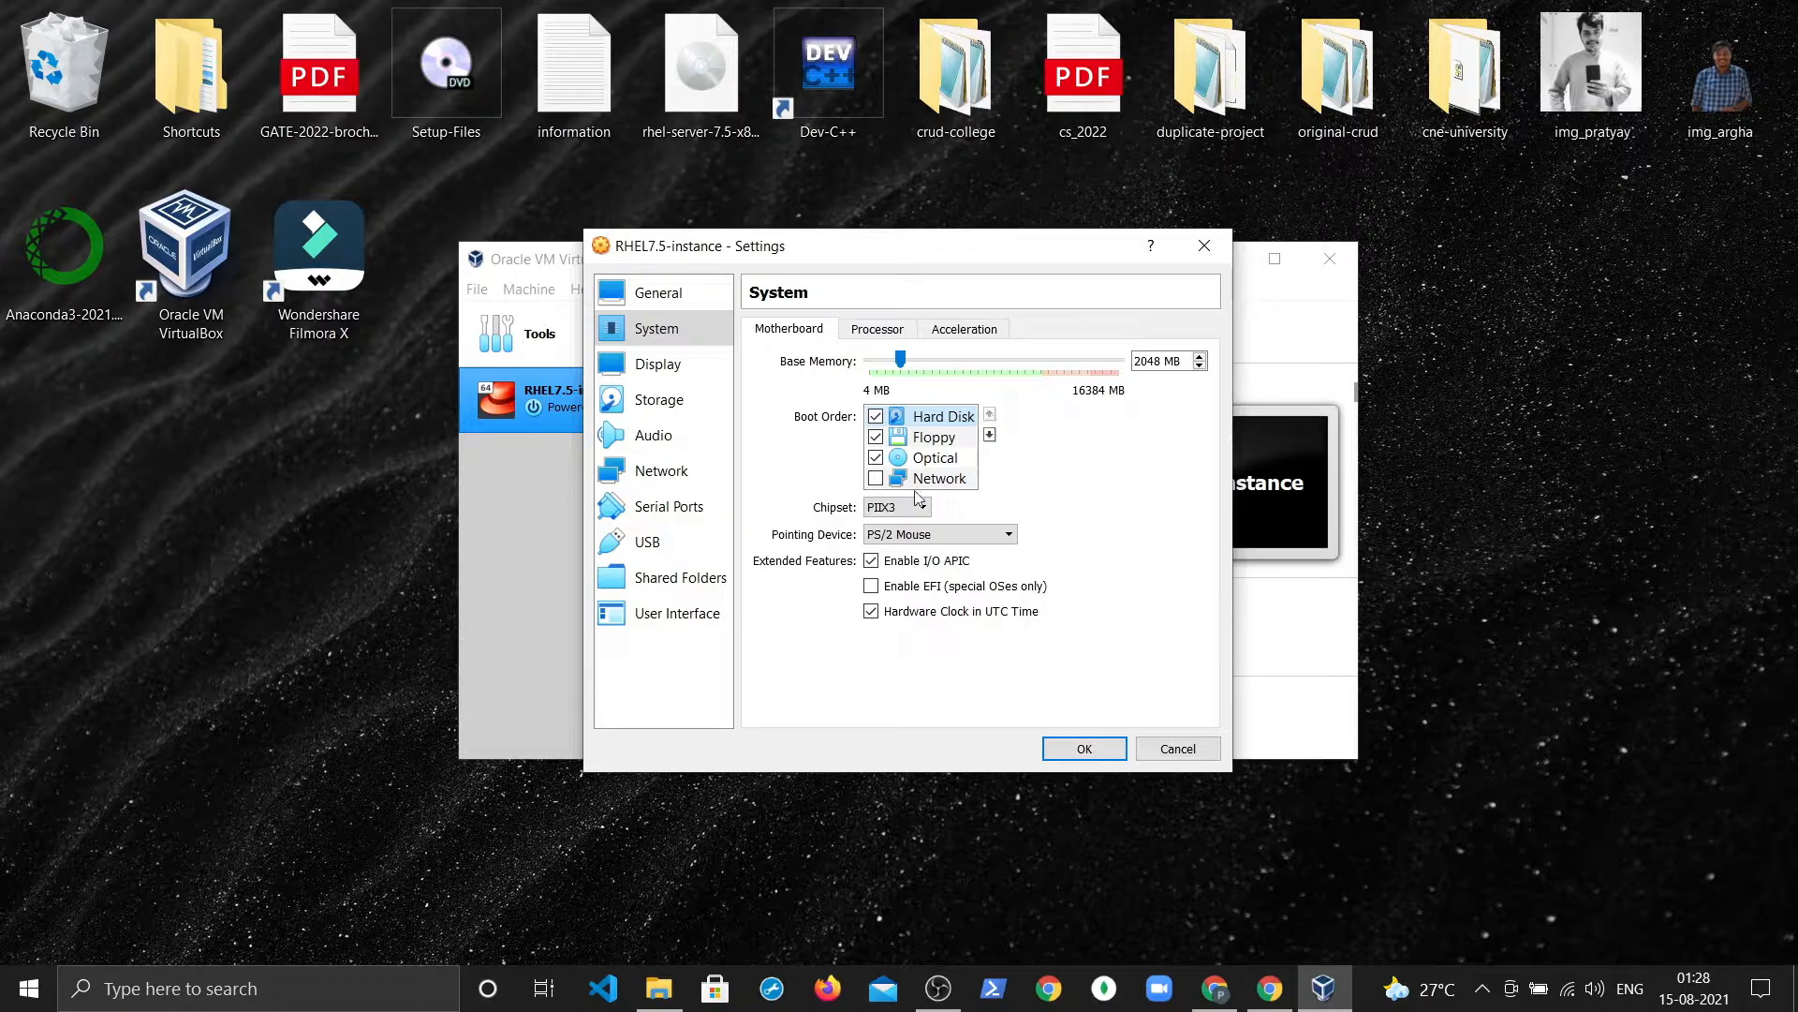
pyautogui.click(937, 457)
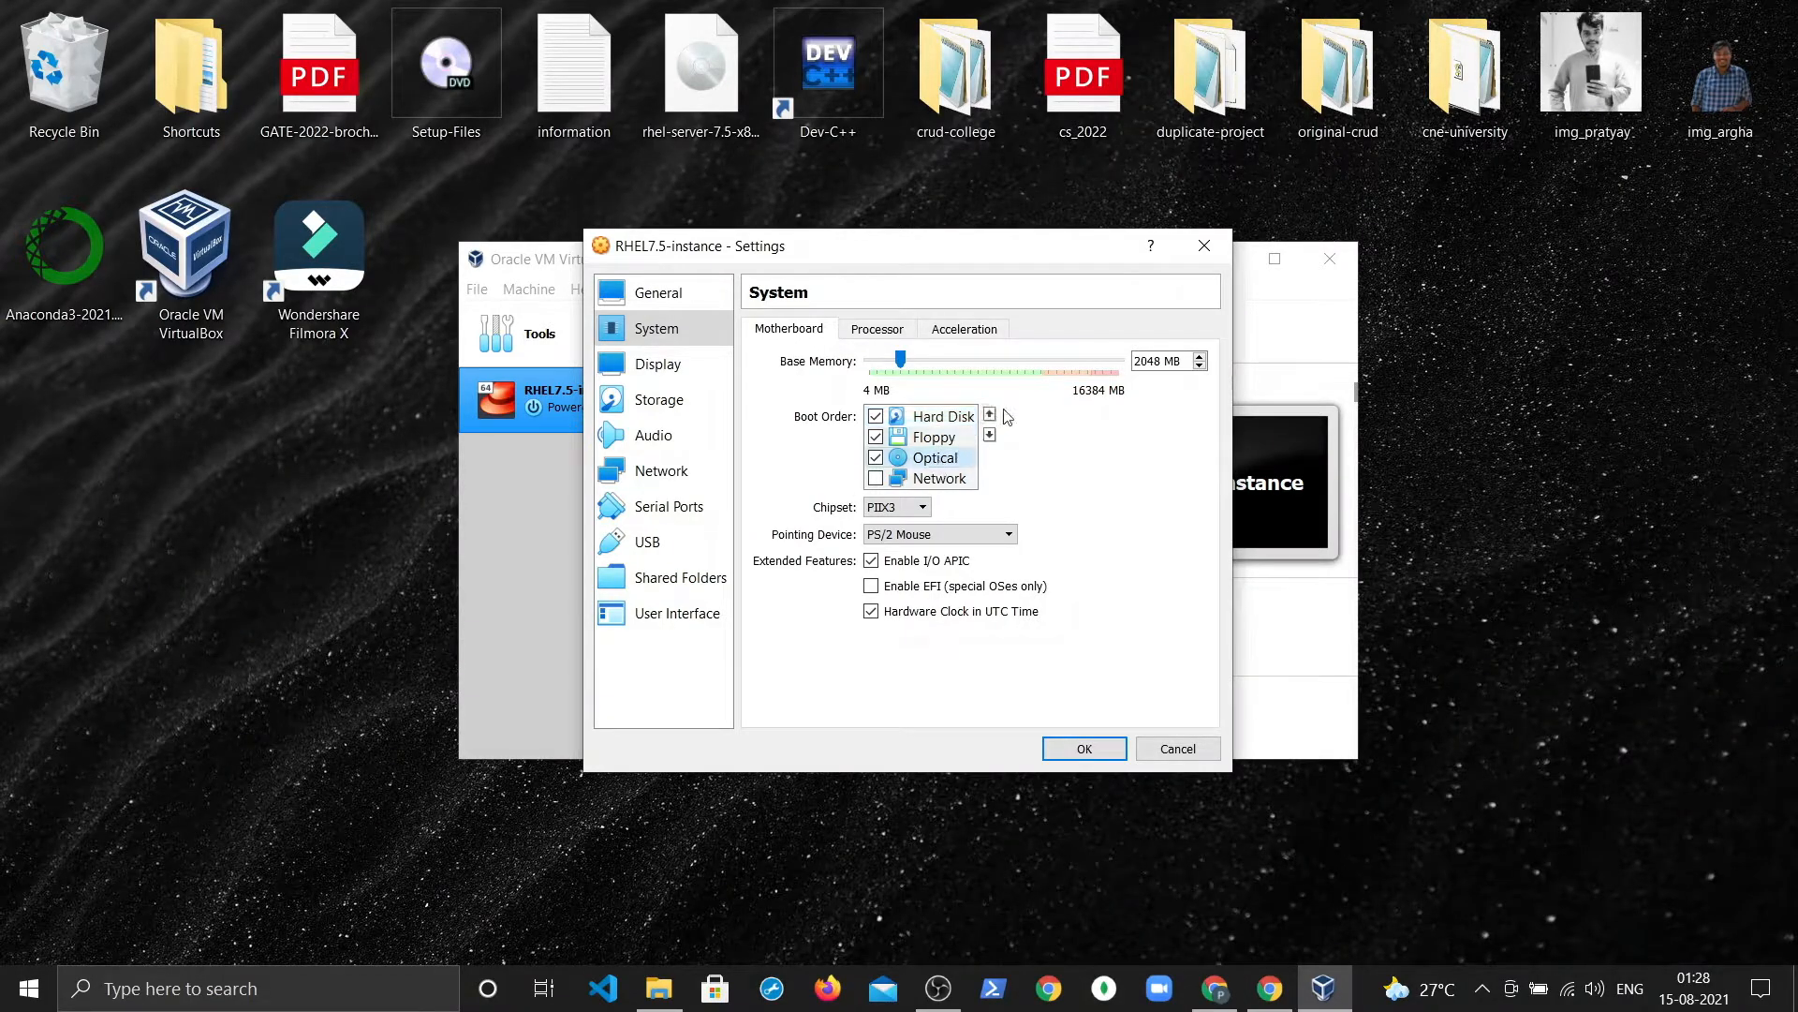
pyautogui.click(993, 415)
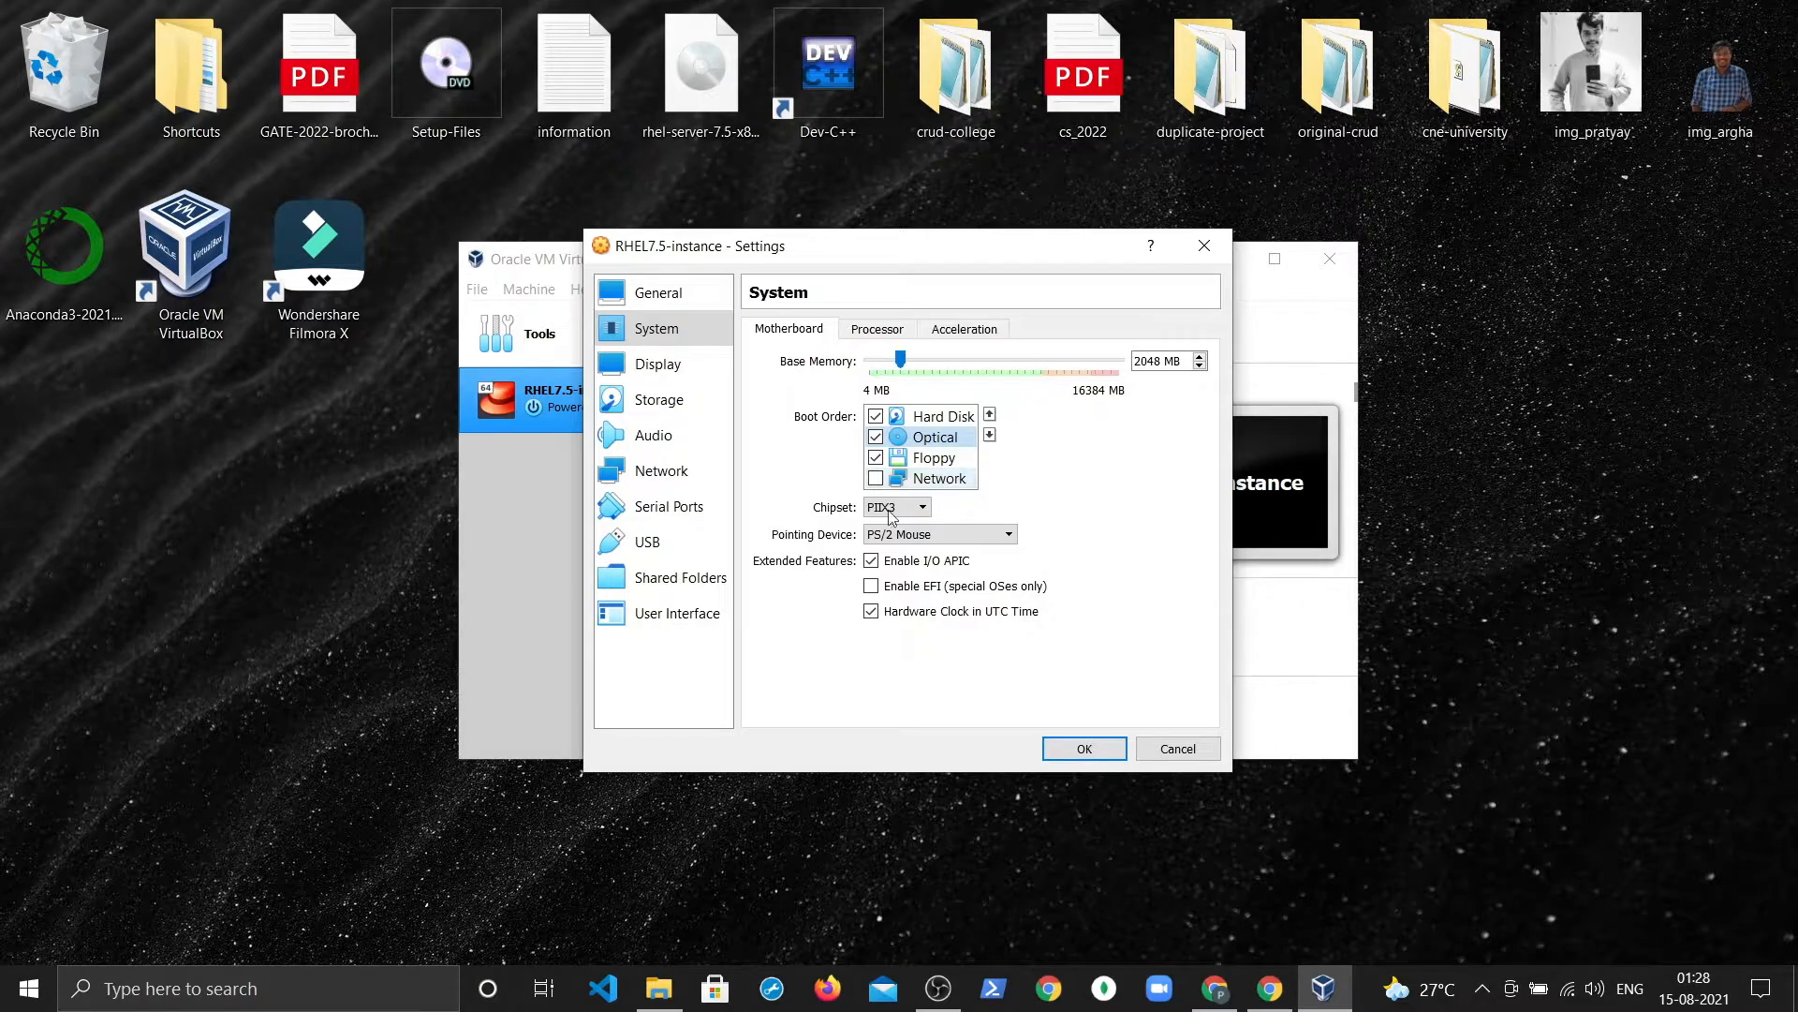
# Step: Review Processor, Acceleration and Display settings, then go to Storage
pyautogui.click(869, 331)
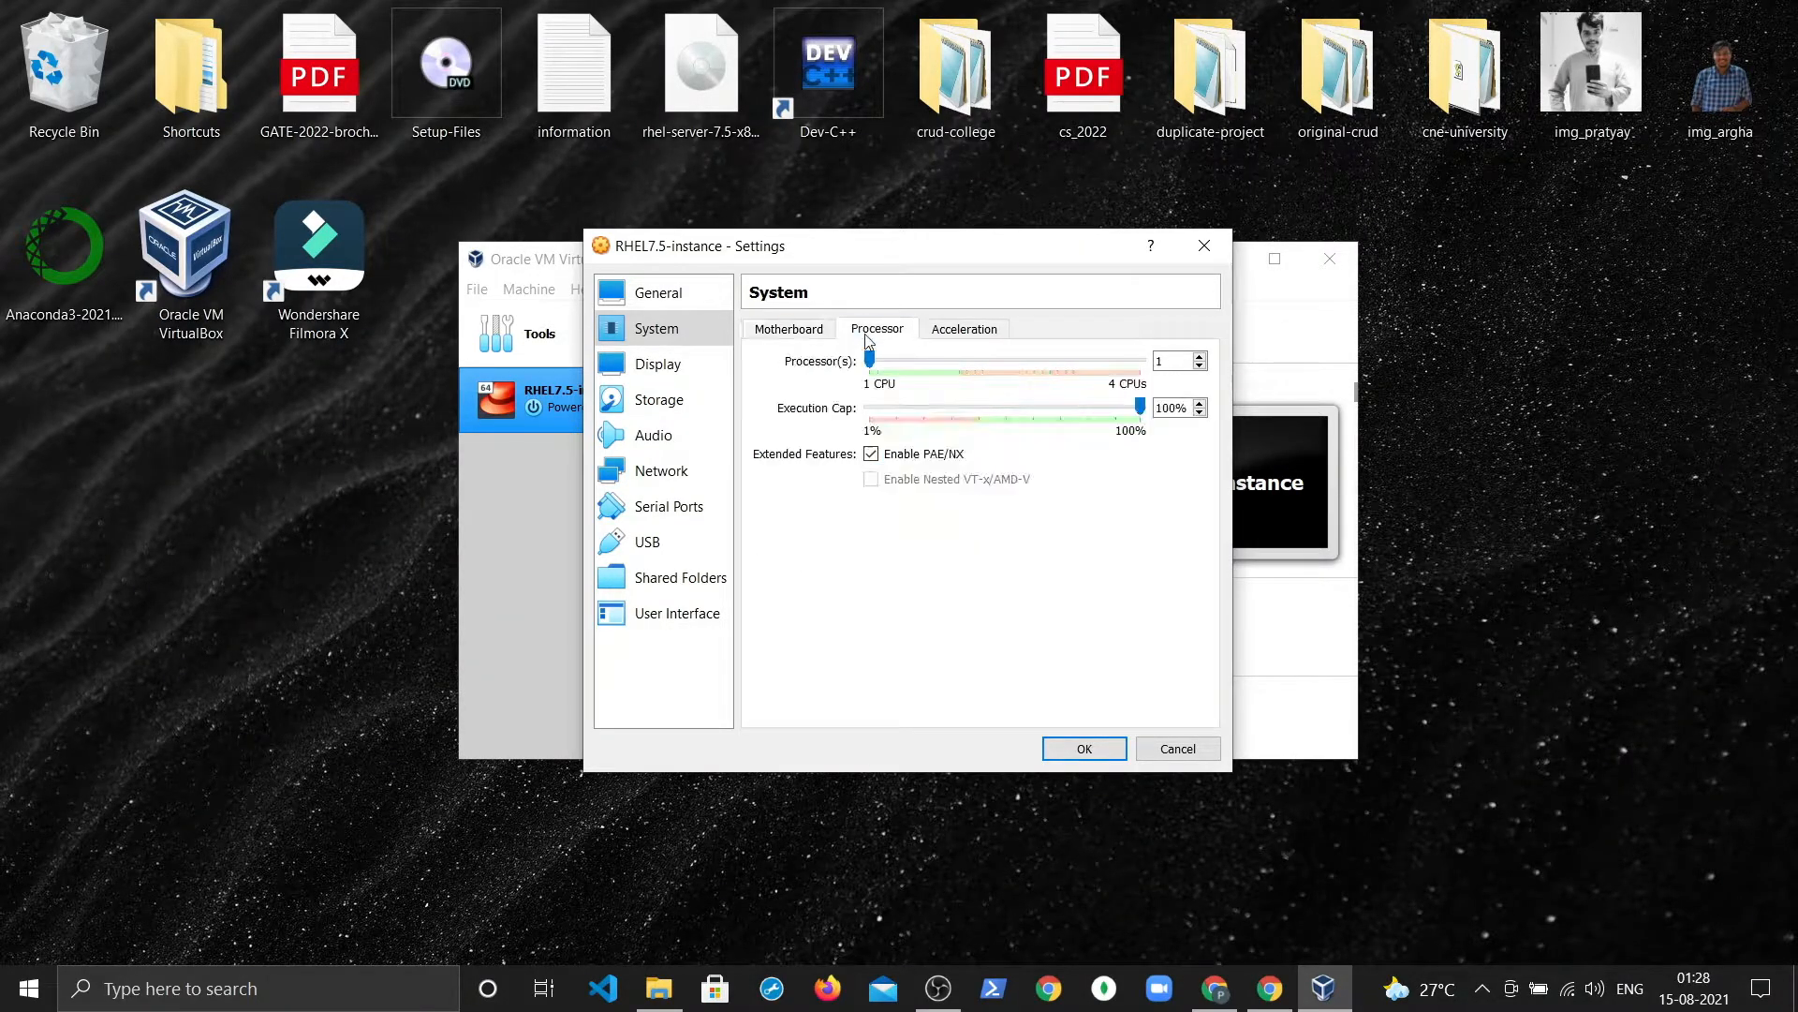
pyautogui.click(981, 332)
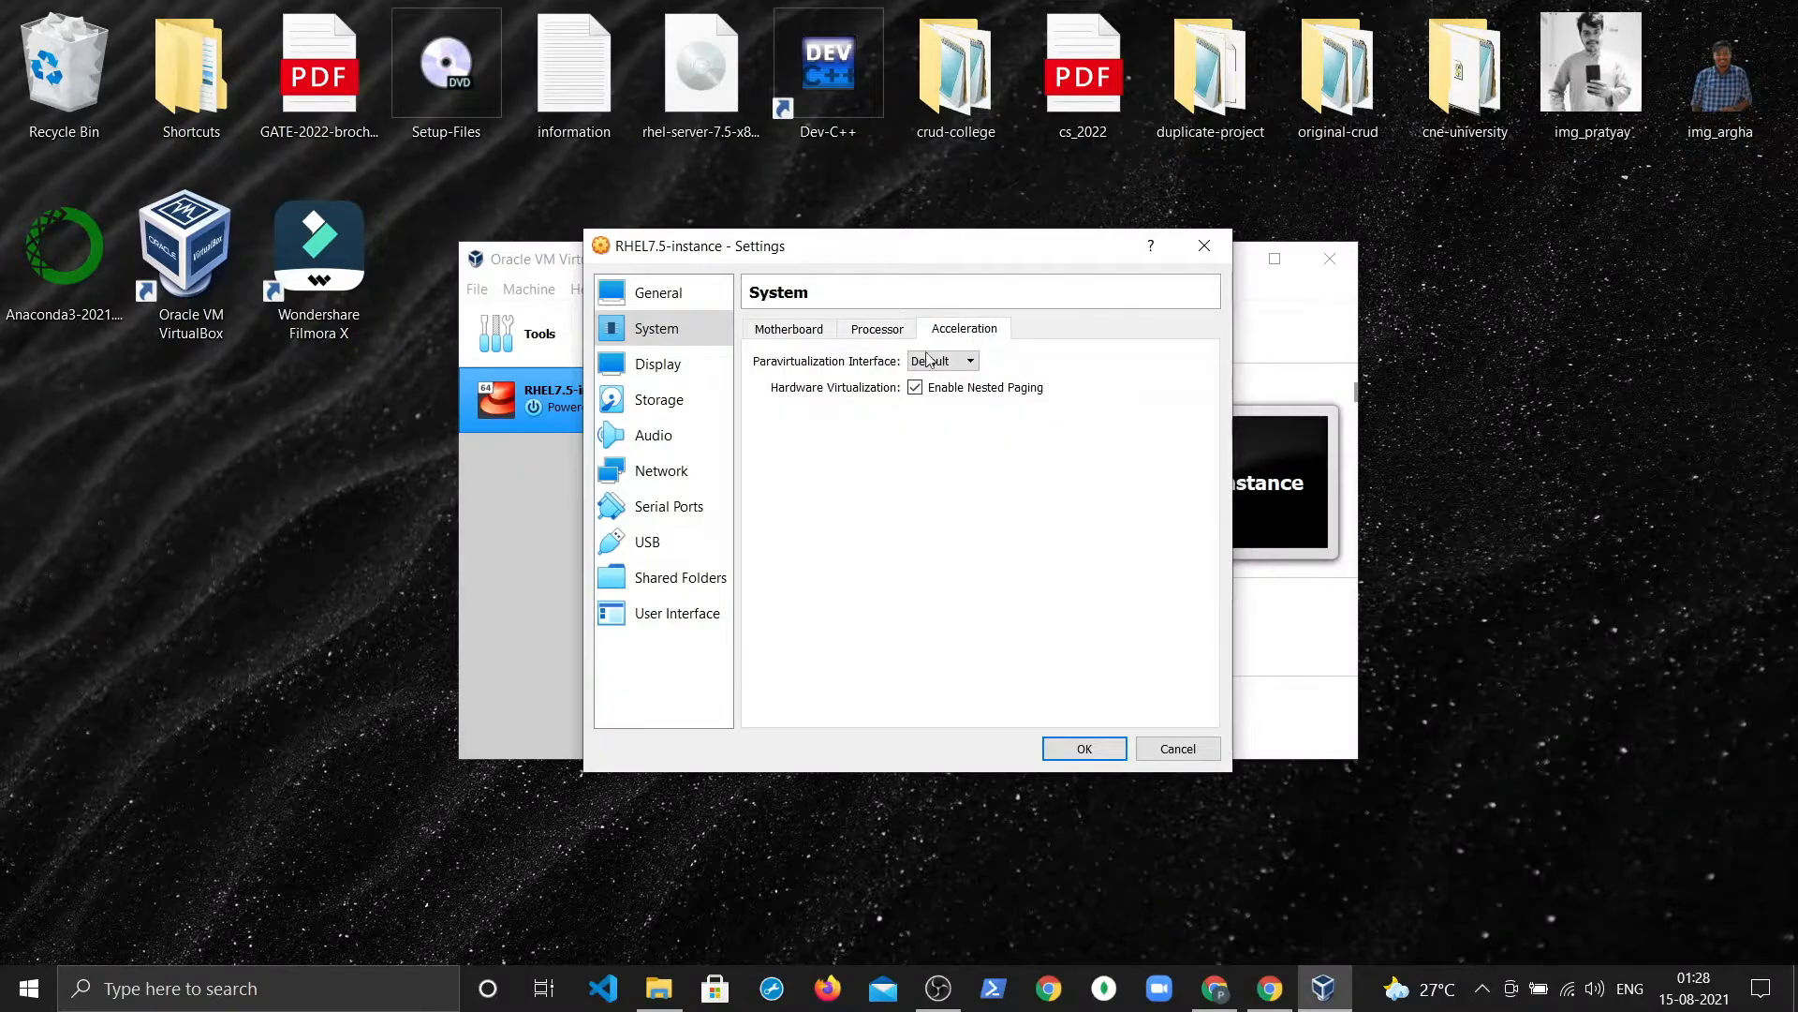
pyautogui.click(658, 367)
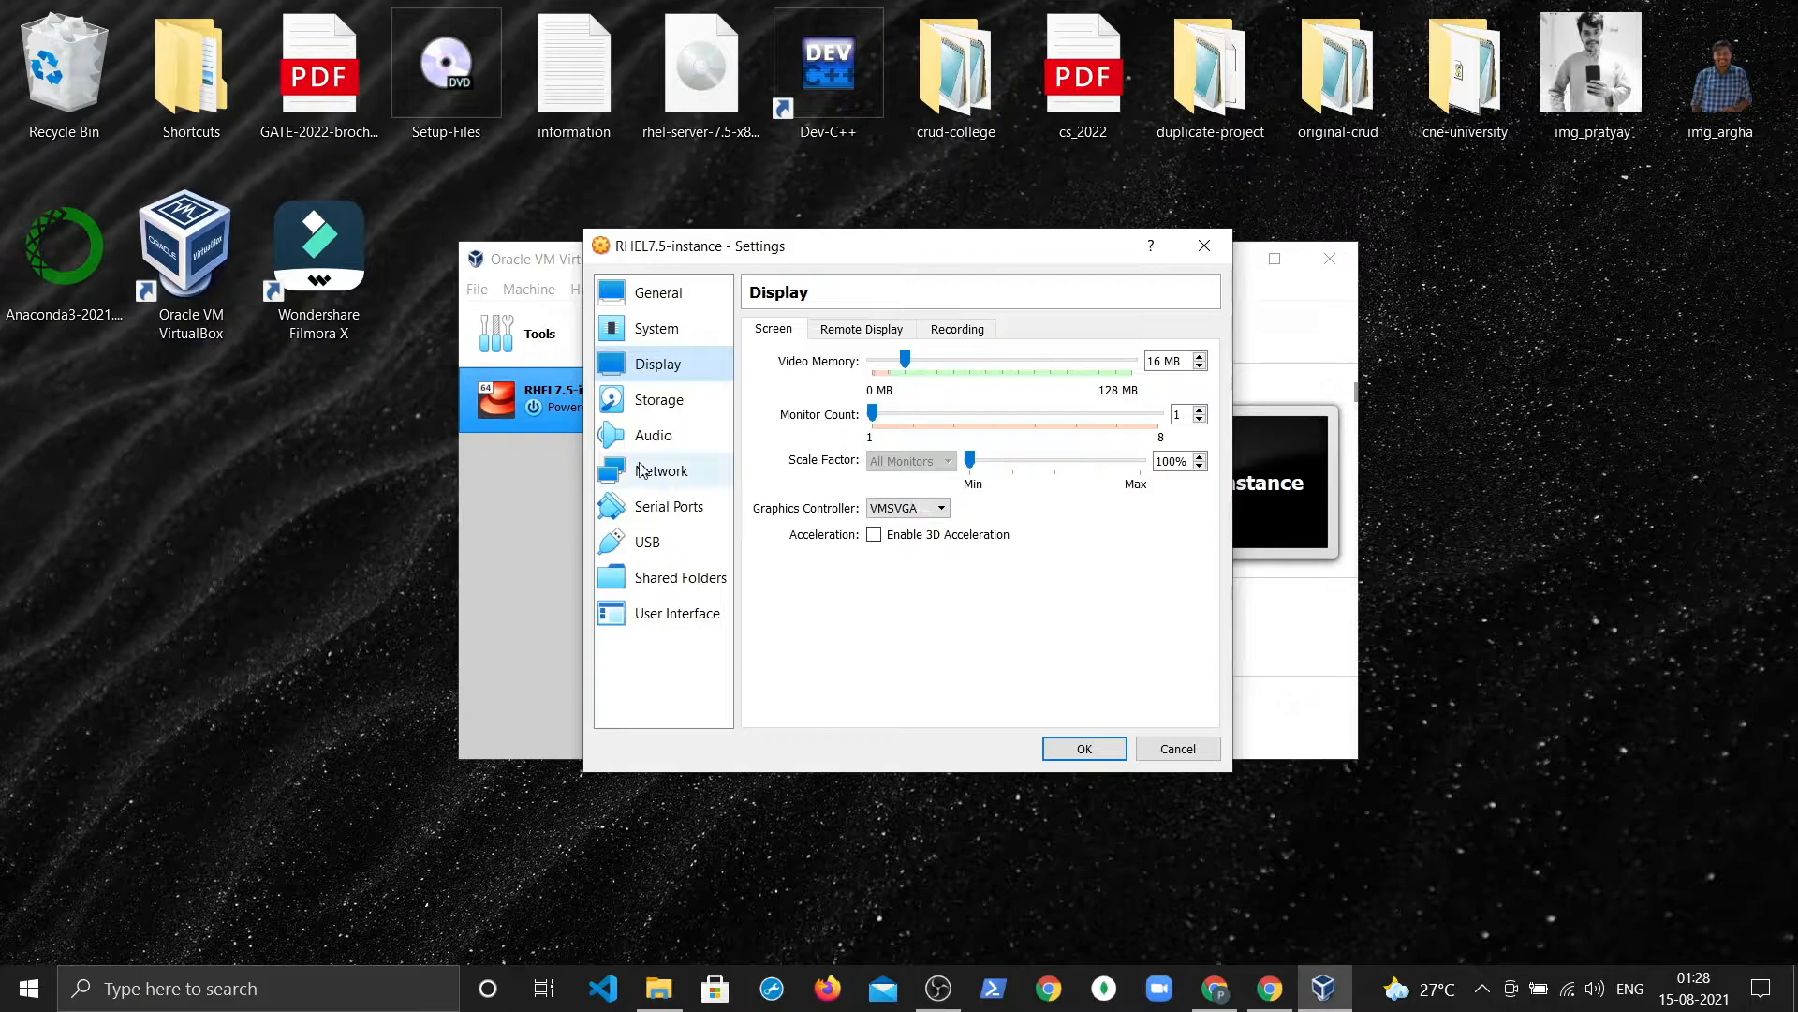
pyautogui.click(655, 400)
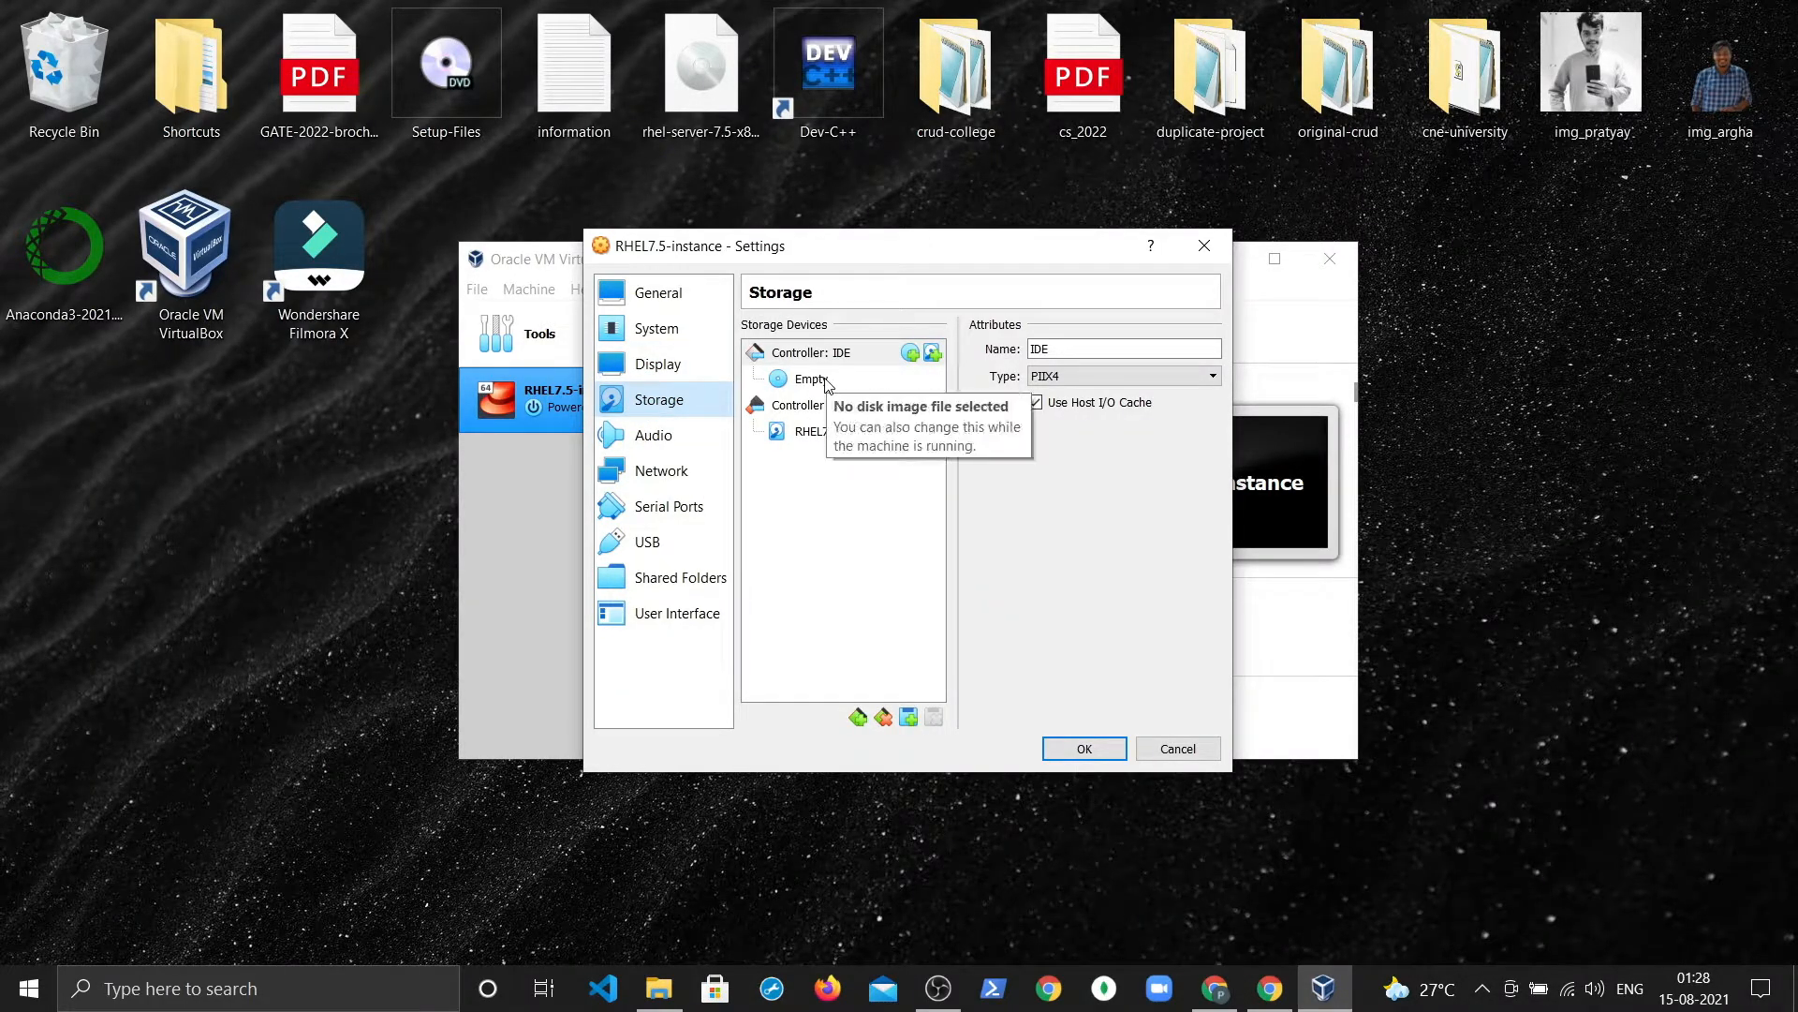
# Step: Attach the Desktop rhel-server-7.5-x86_64-dvd image to the IDE optical drive, then view Audio settings
pyautogui.click(828, 382)
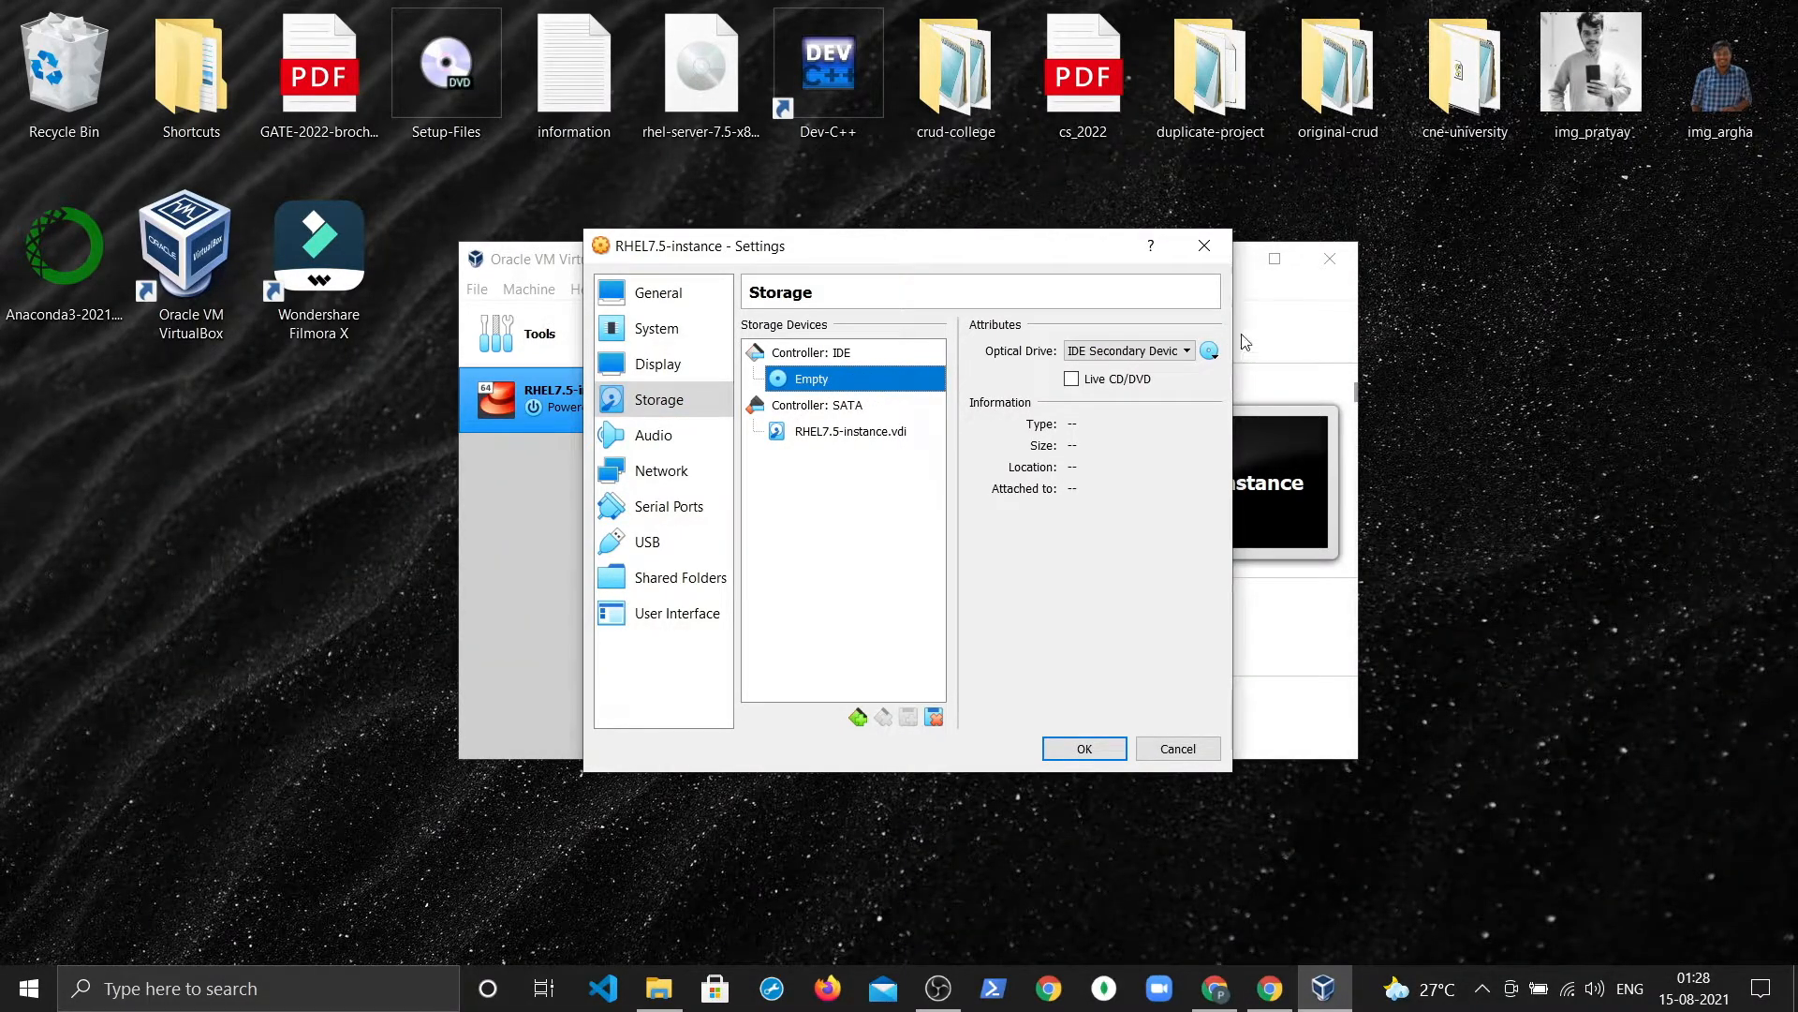
pyautogui.click(1209, 351)
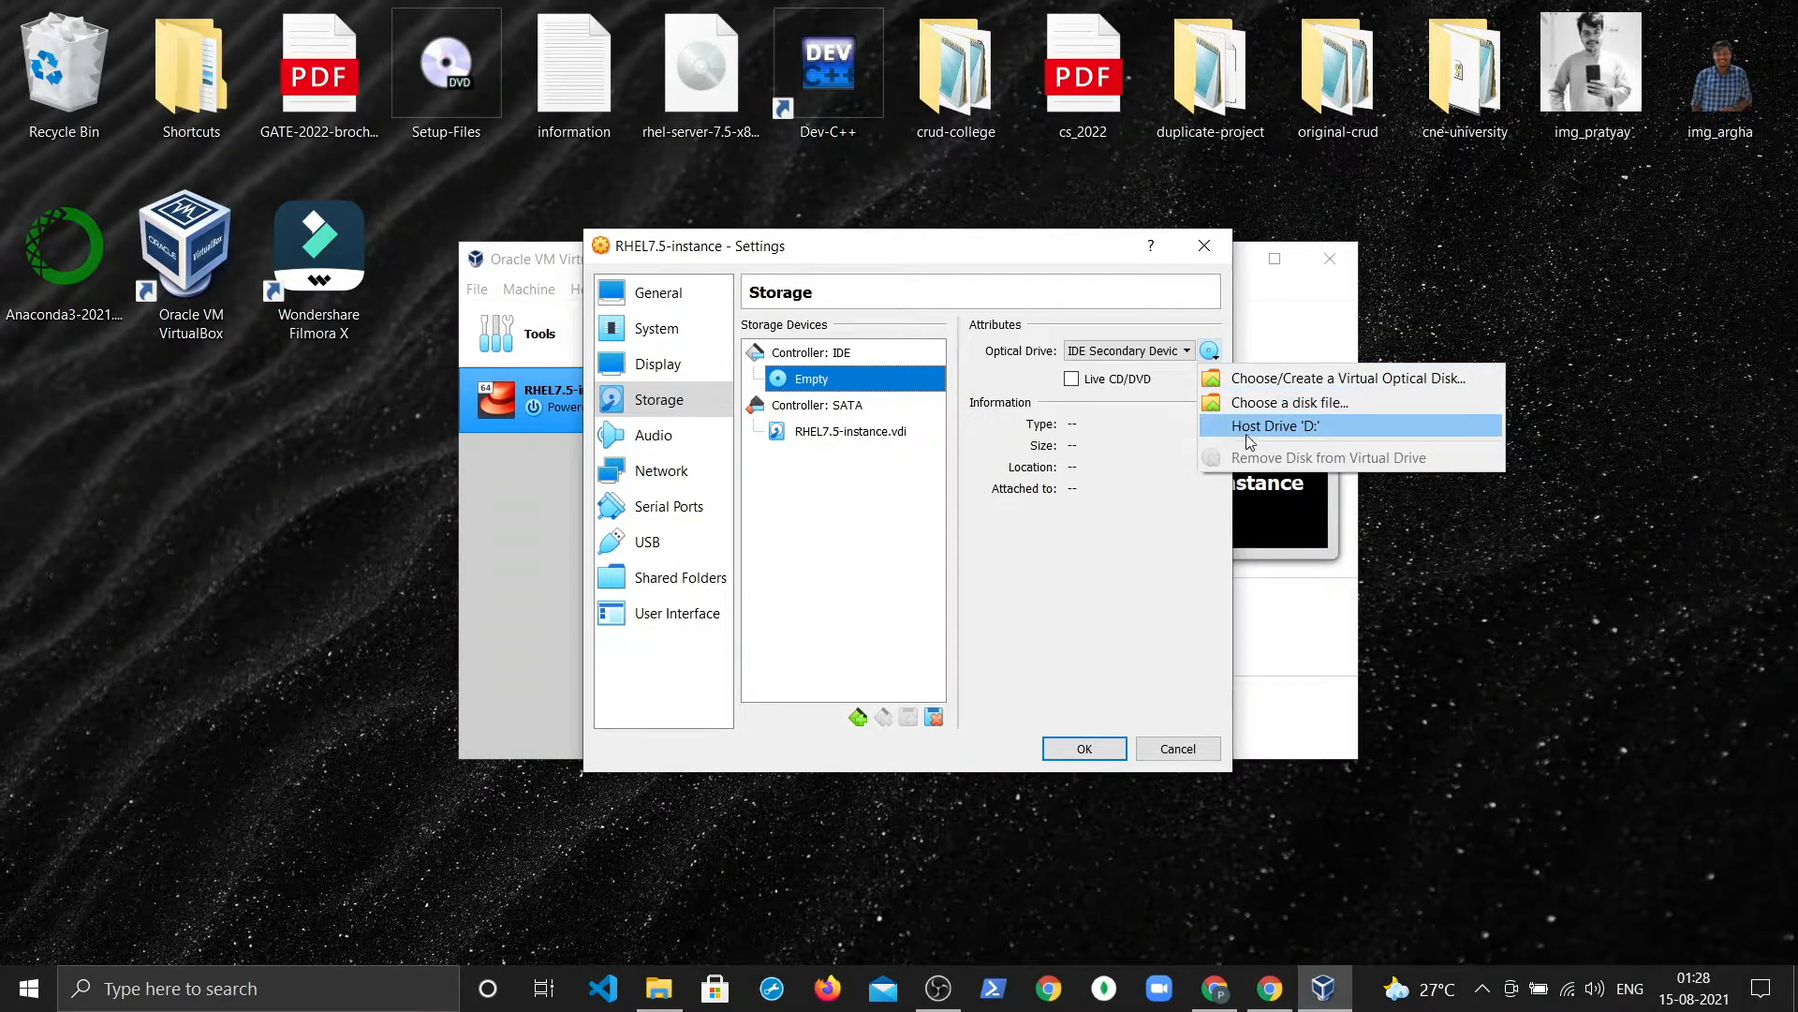
pyautogui.click(1243, 431)
pyautogui.click(1209, 351)
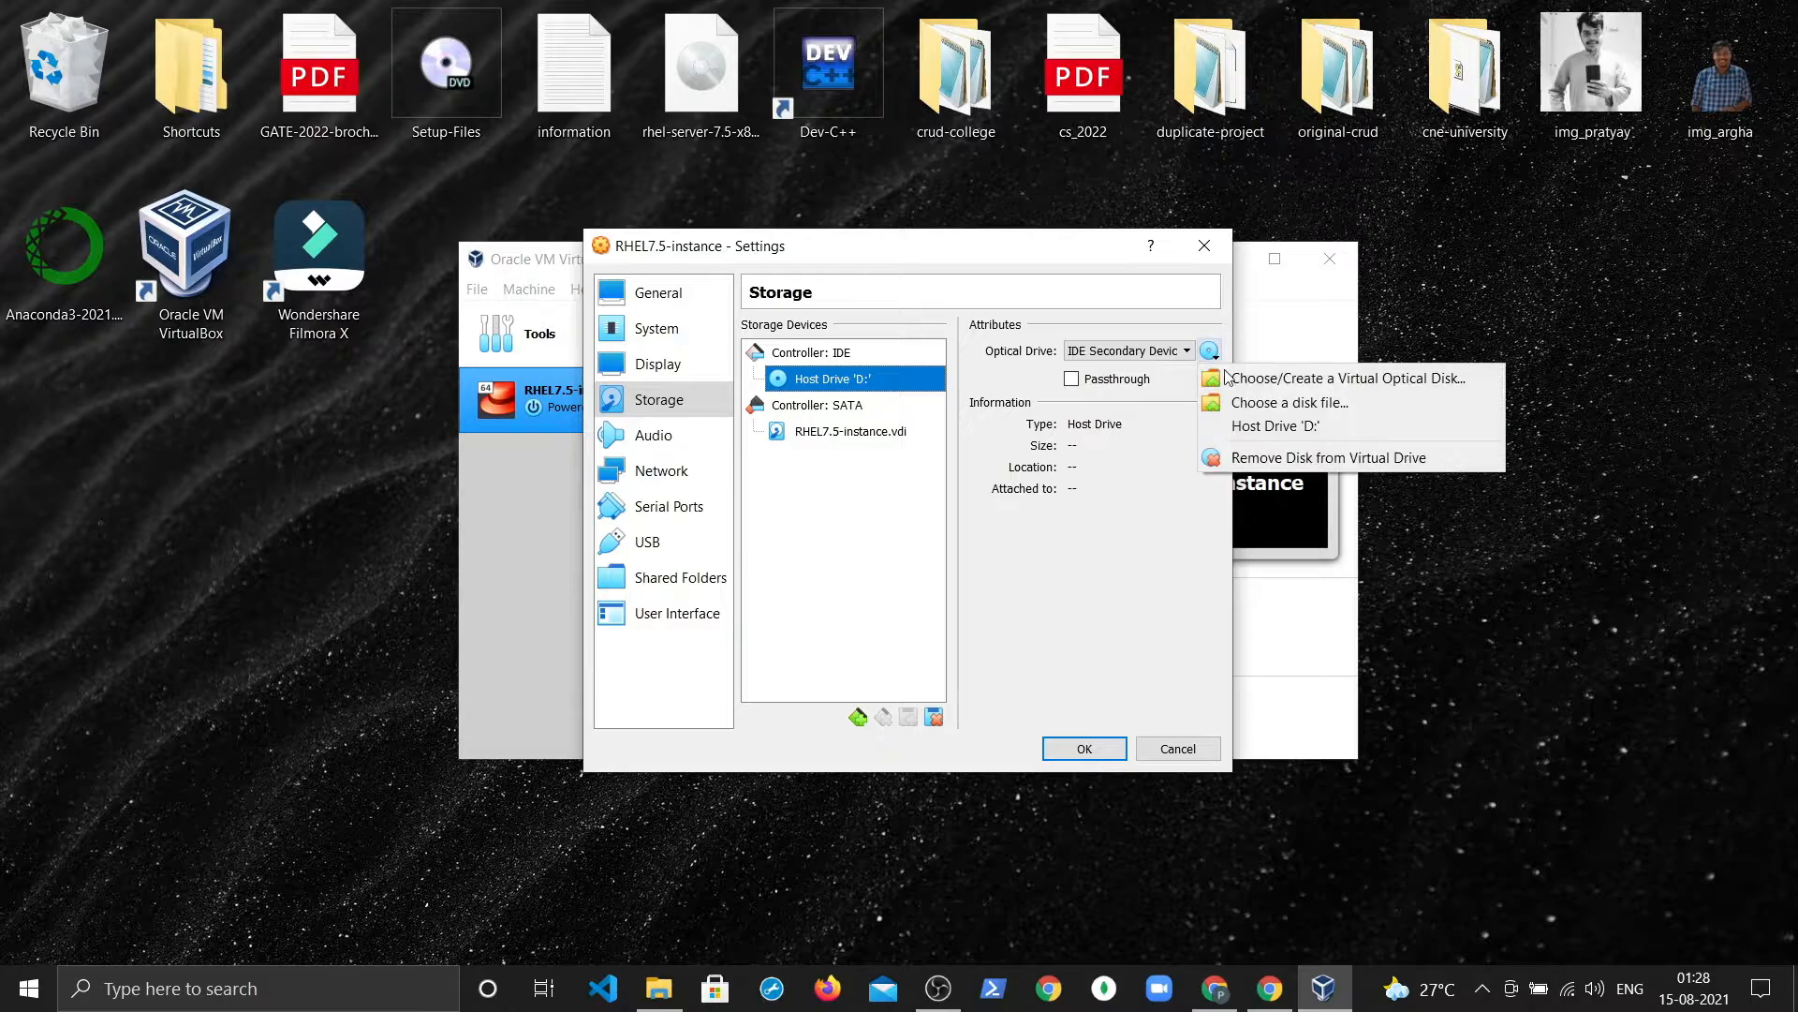
pyautogui.click(1244, 377)
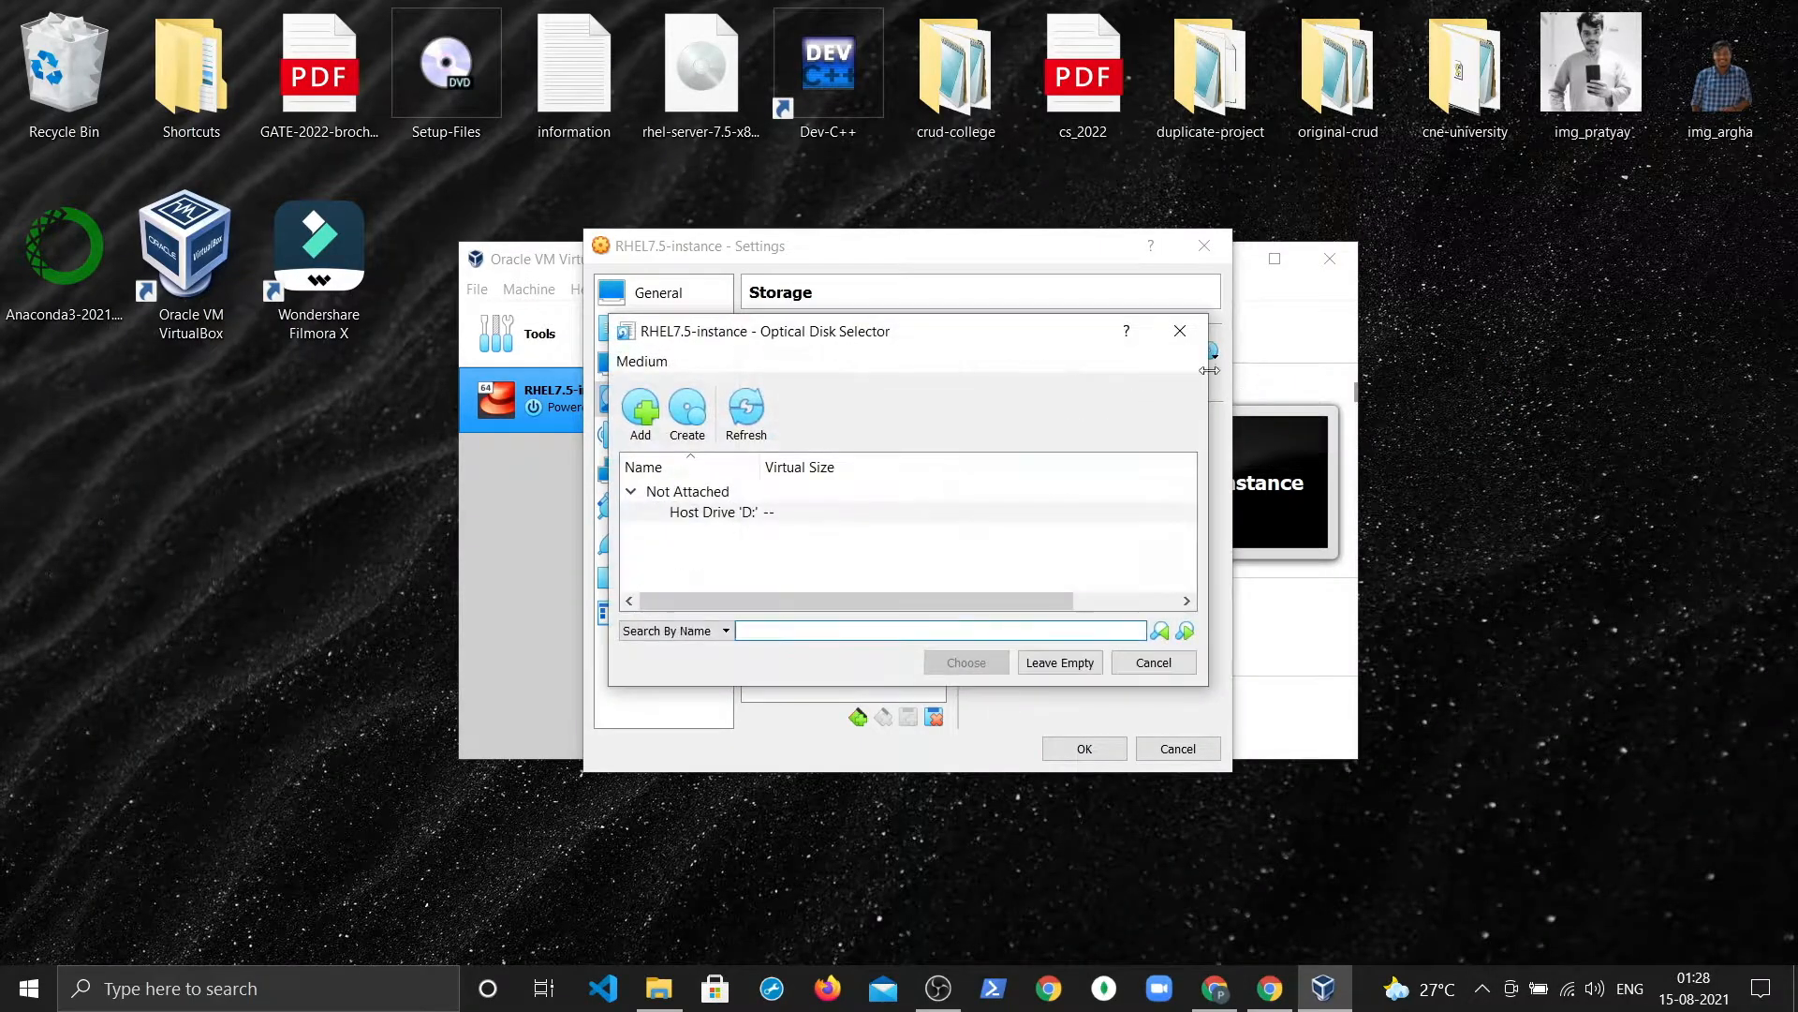
pyautogui.click(1180, 333)
pyautogui.click(1209, 352)
pyautogui.click(1246, 403)
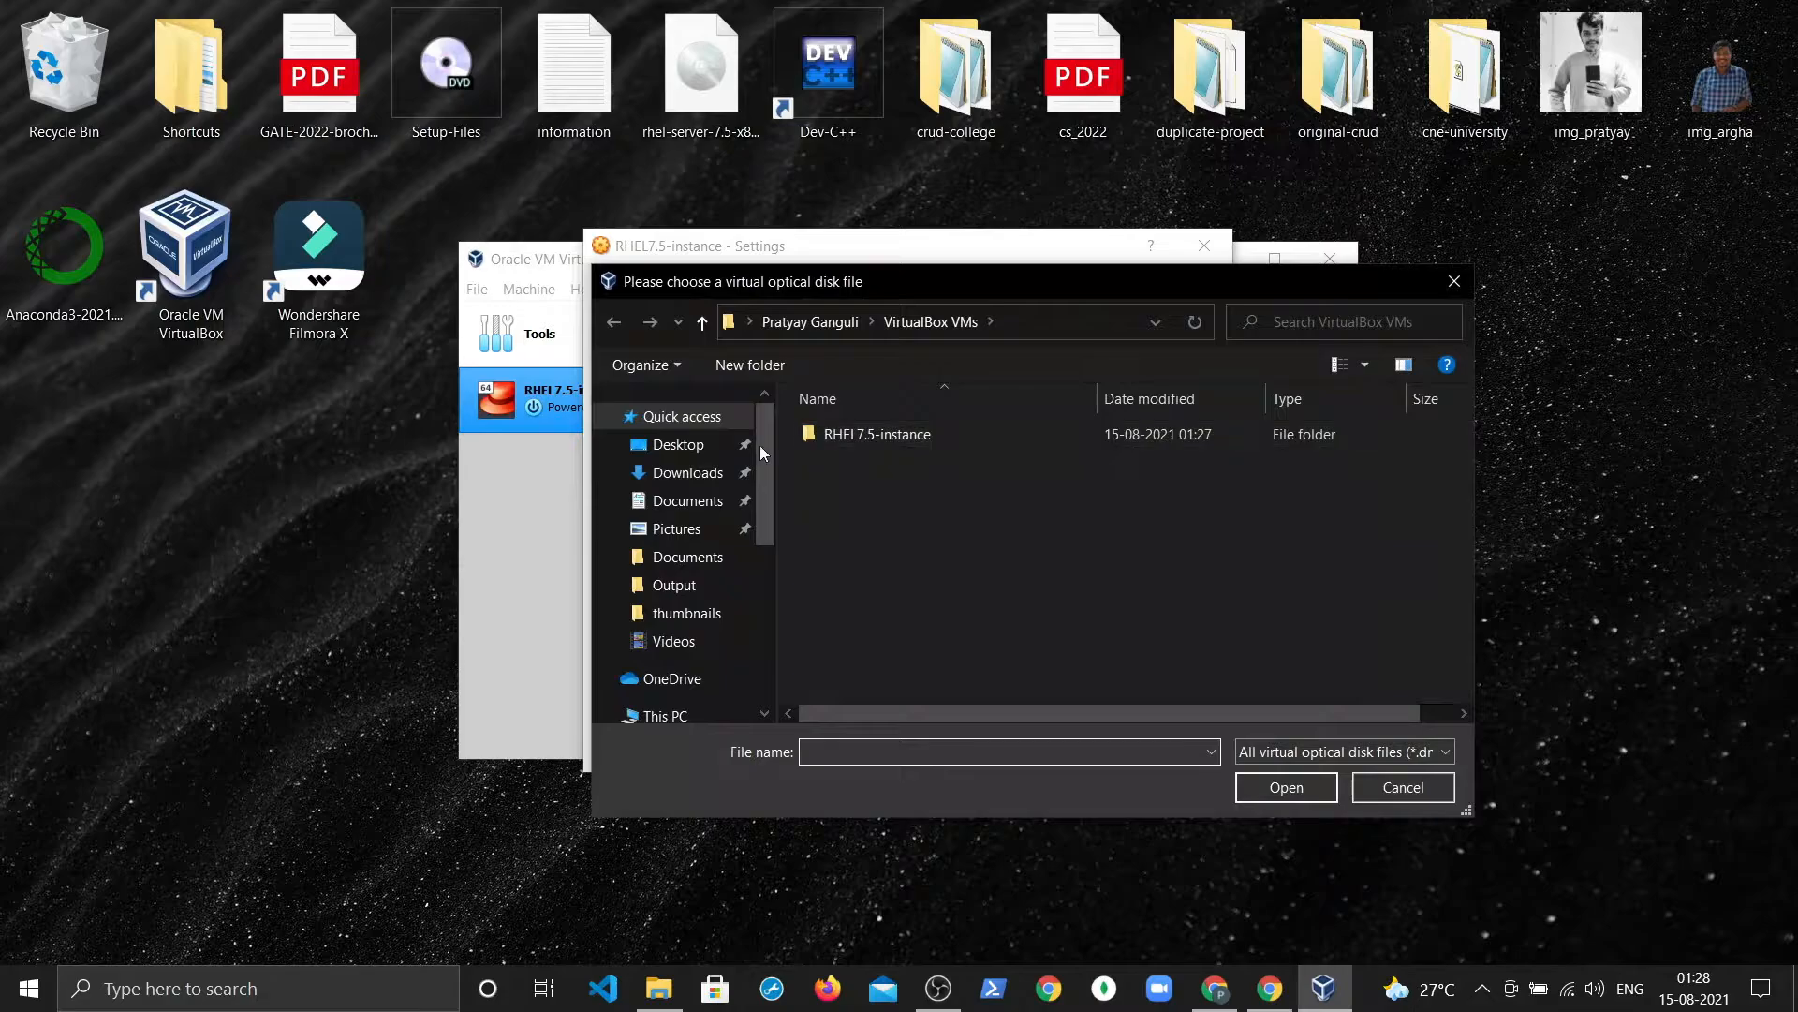
pyautogui.click(683, 444)
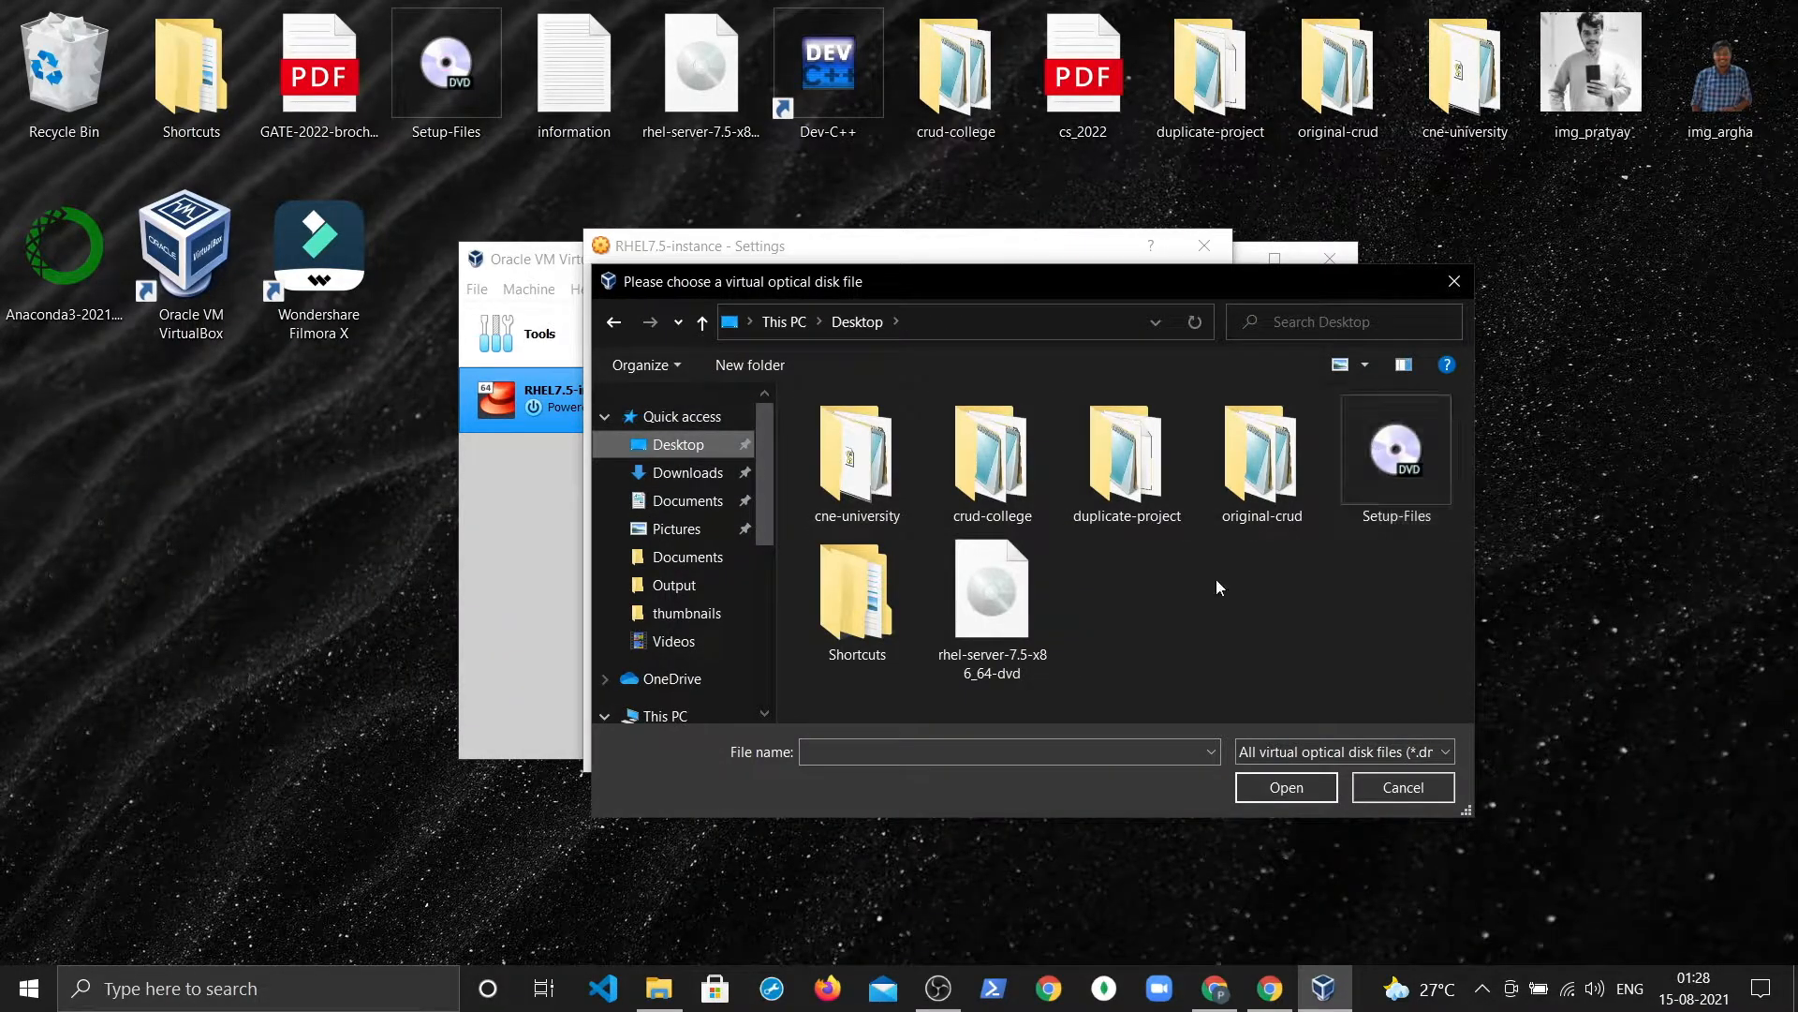
pyautogui.click(993, 599)
pyautogui.click(1302, 789)
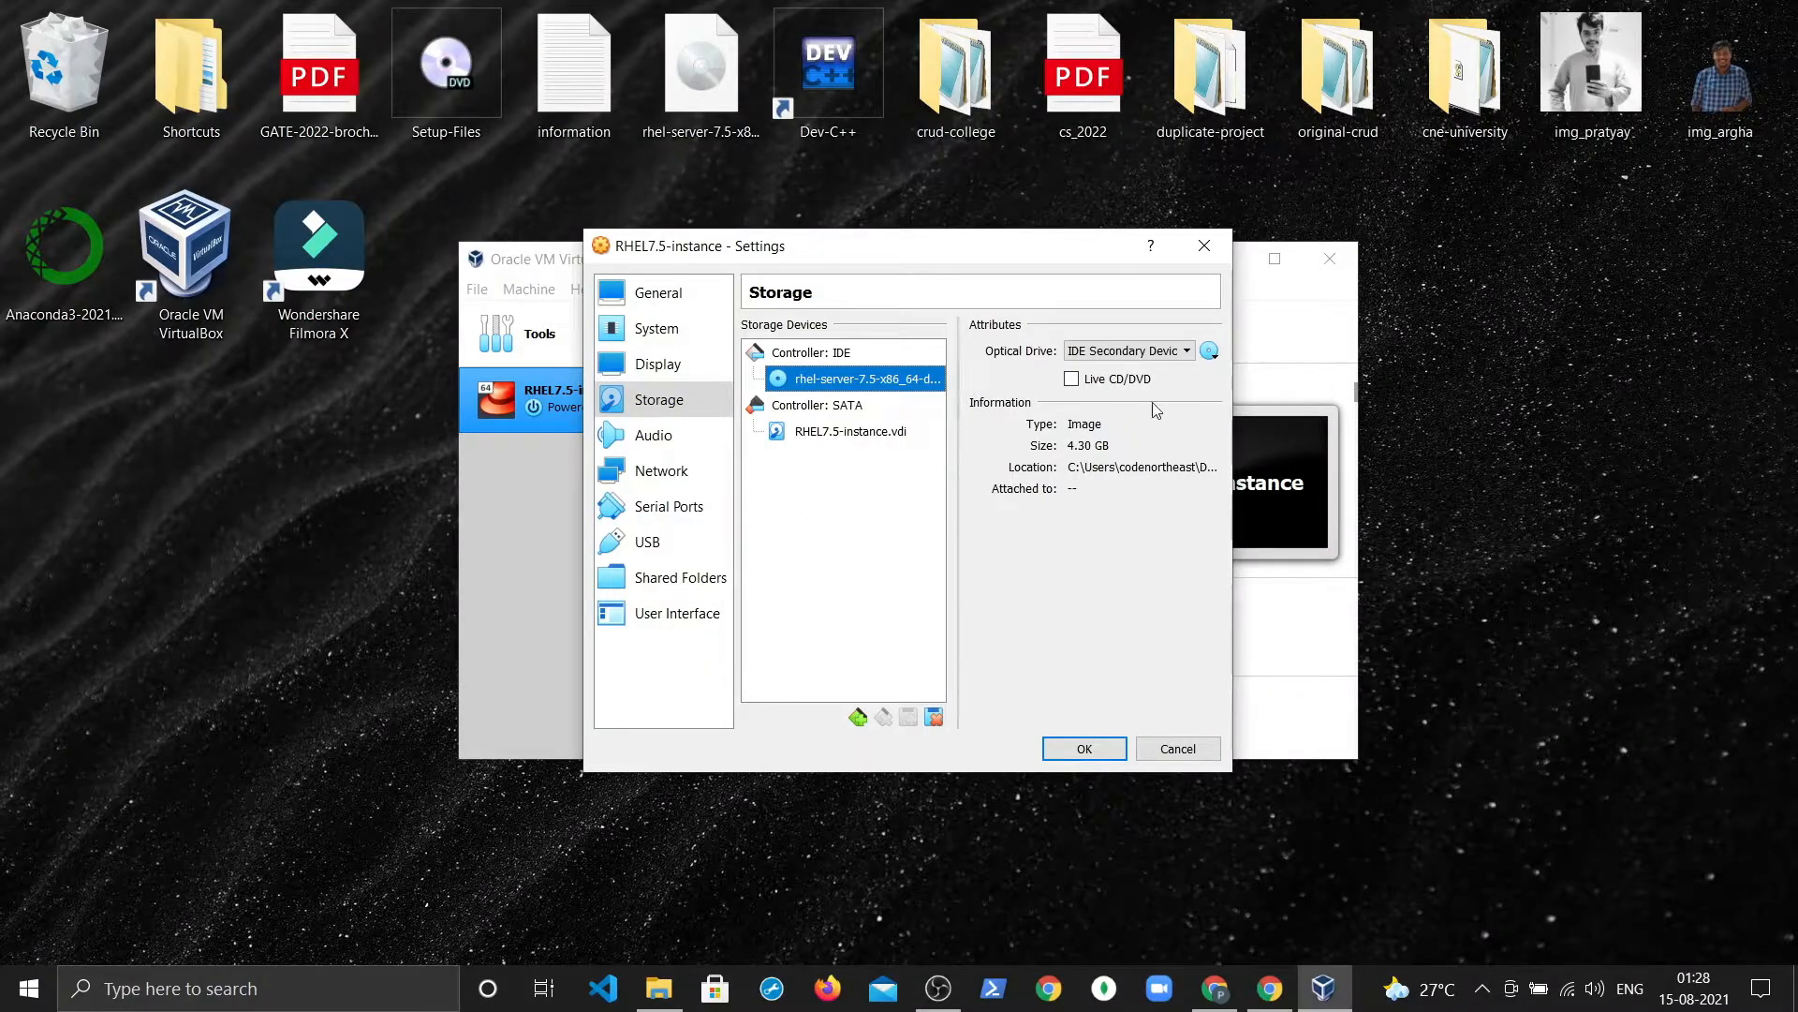
pyautogui.click(655, 435)
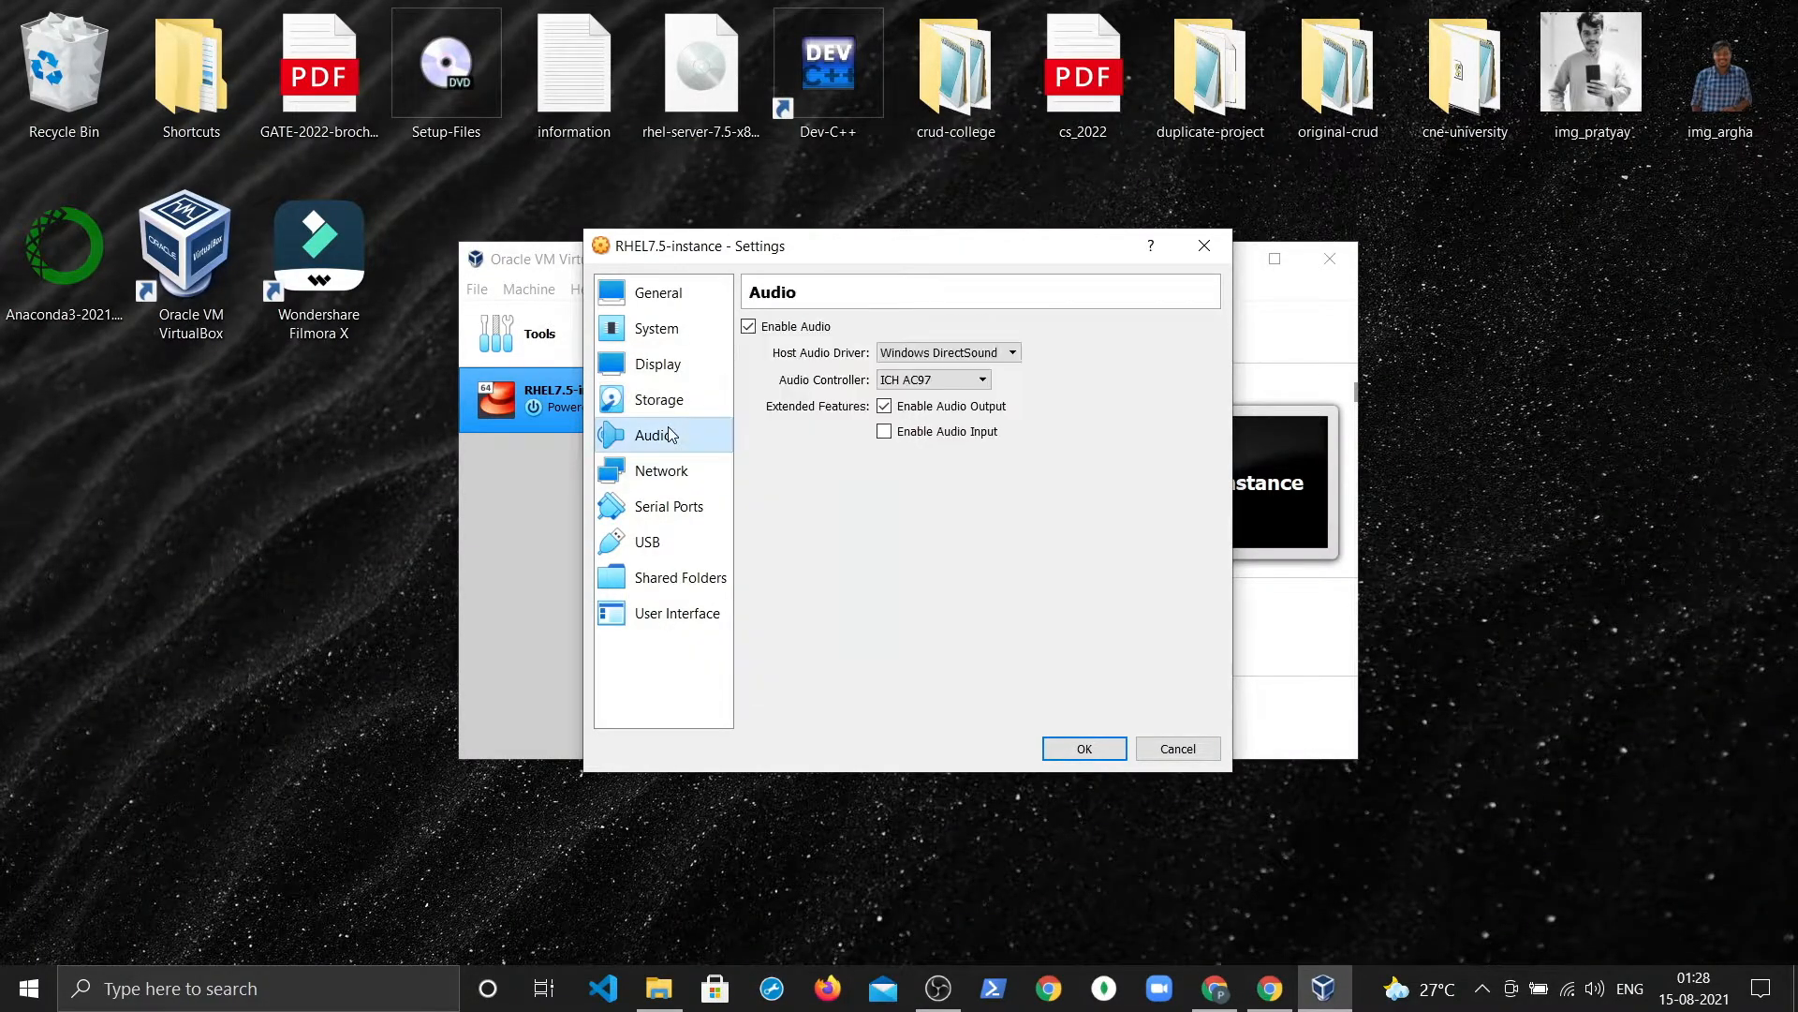
# Step: Attach network Adapter 1 as a Bridged Adapter with Promiscuous Mode set to Allow All, and save
pyautogui.click(658, 476)
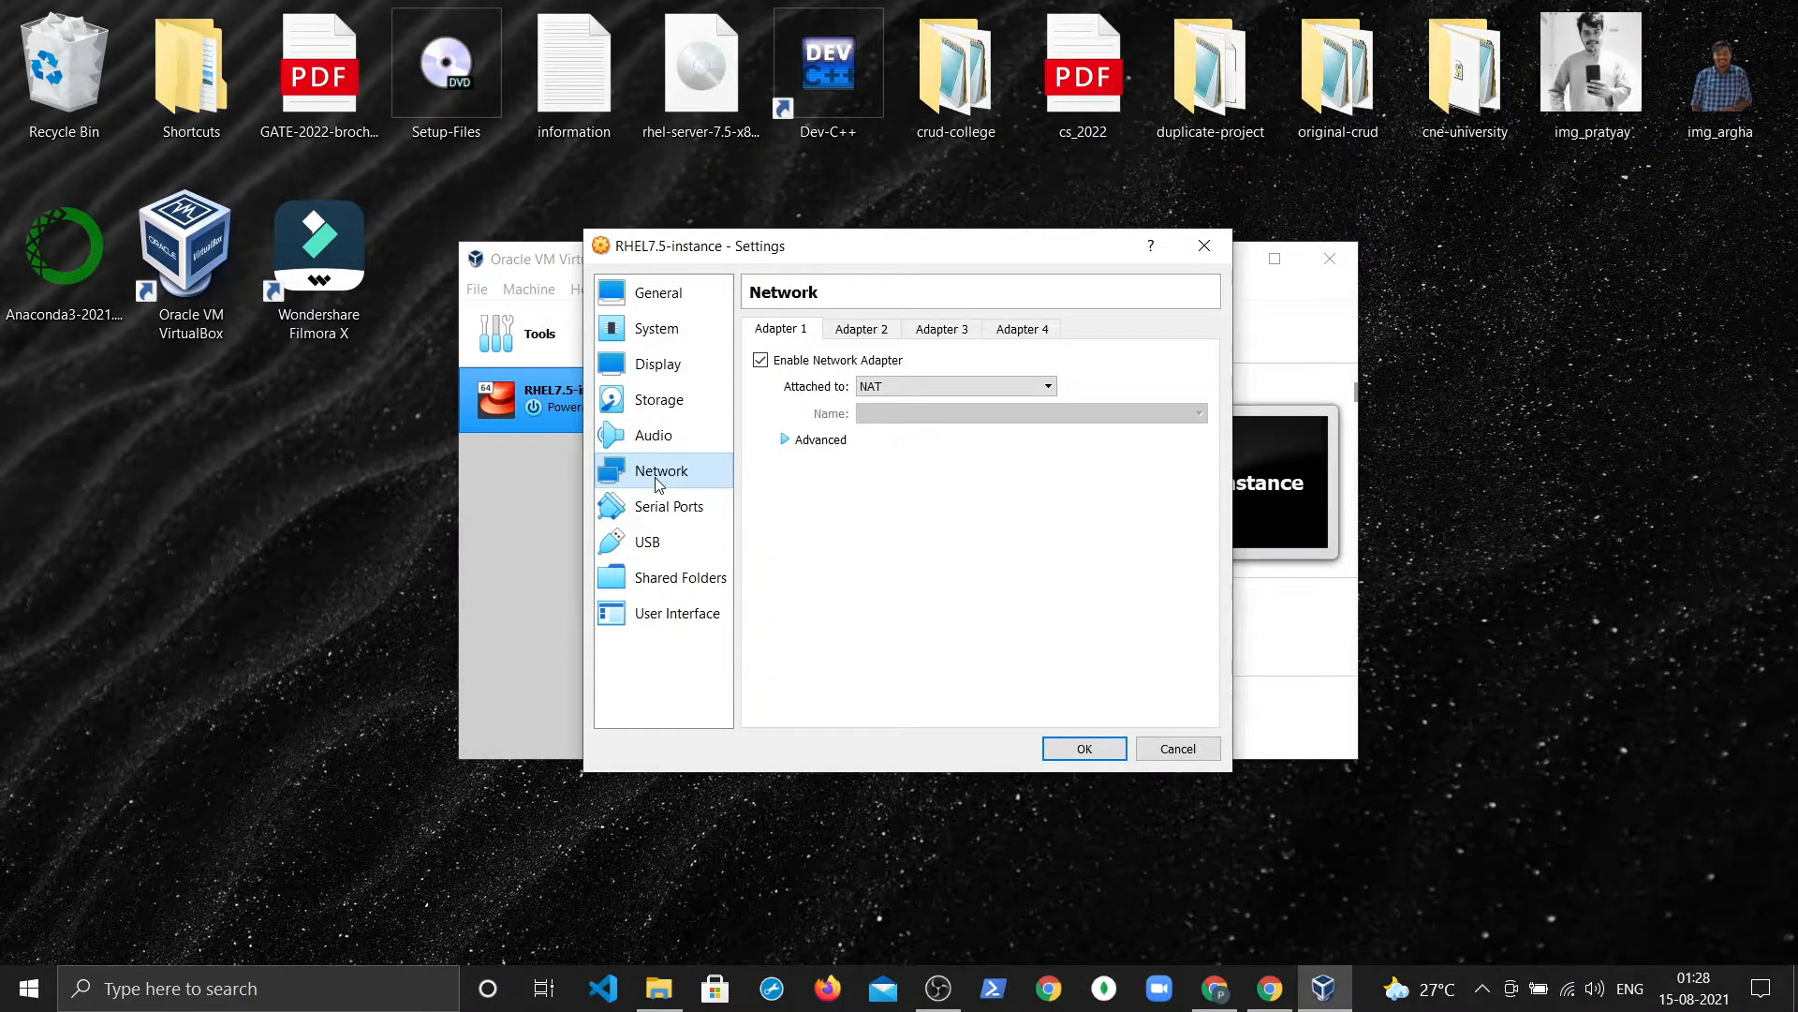
pyautogui.click(954, 387)
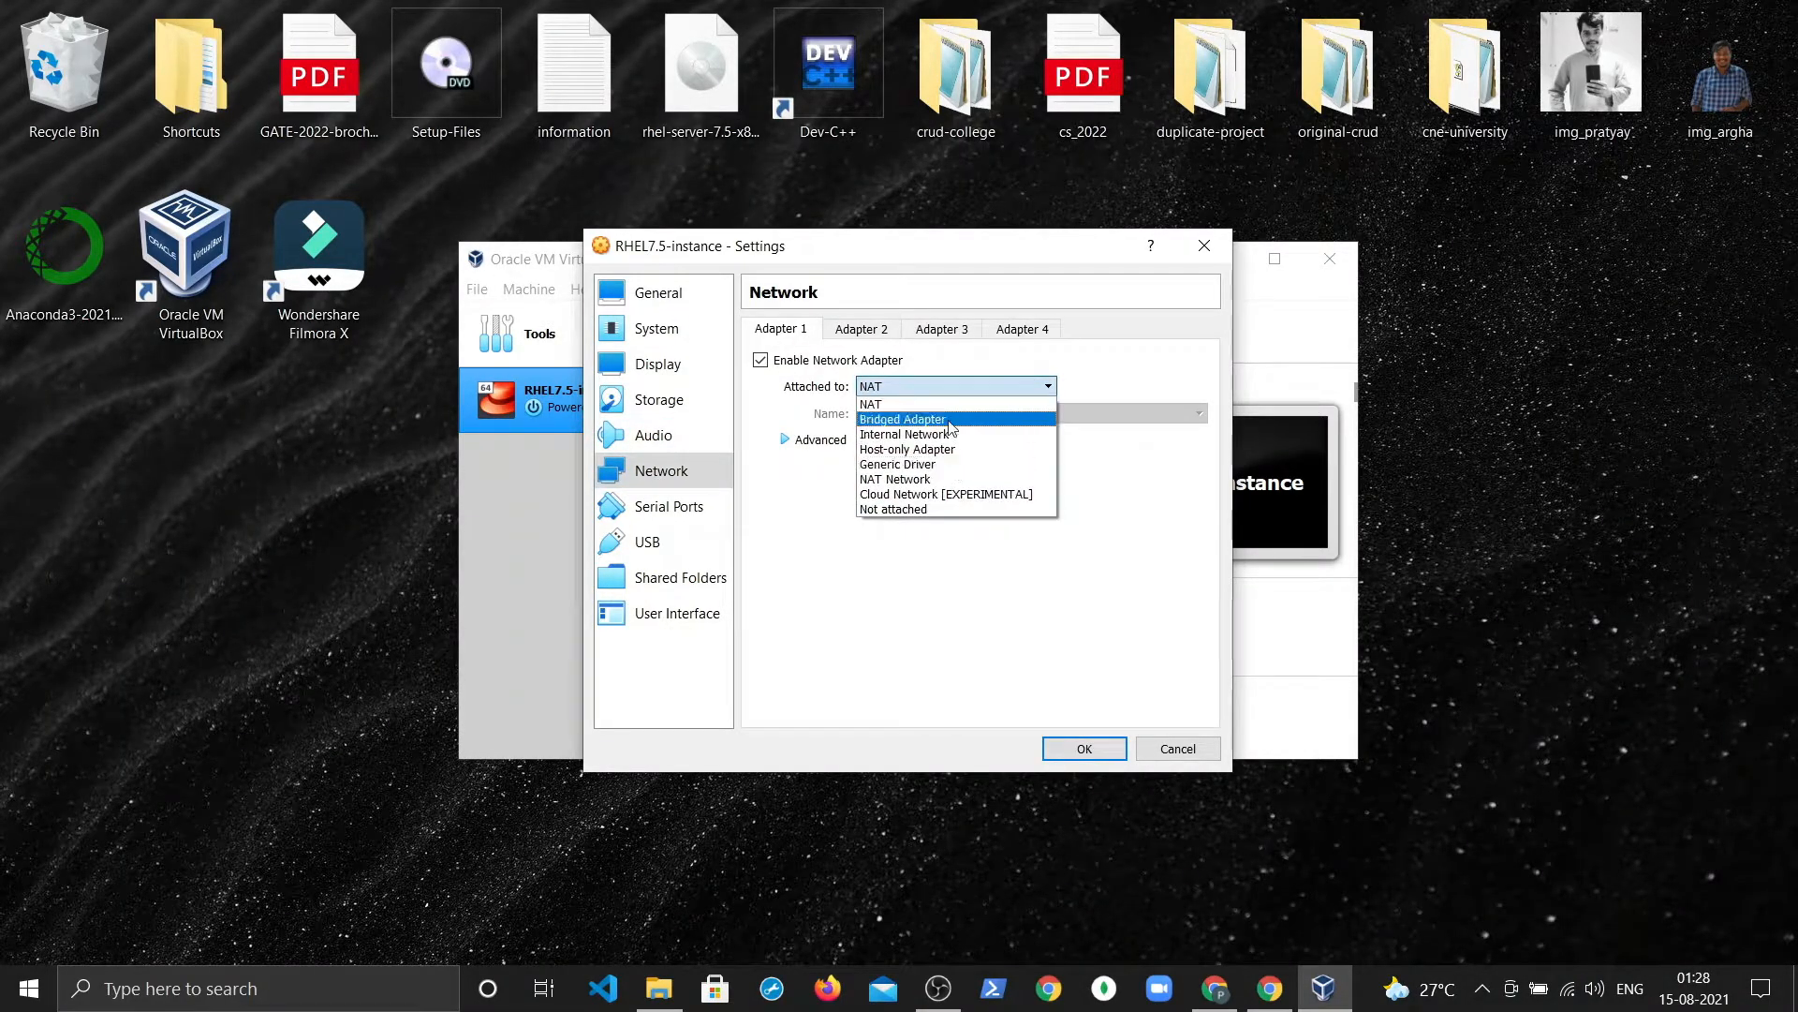
pyautogui.click(950, 420)
pyautogui.click(830, 440)
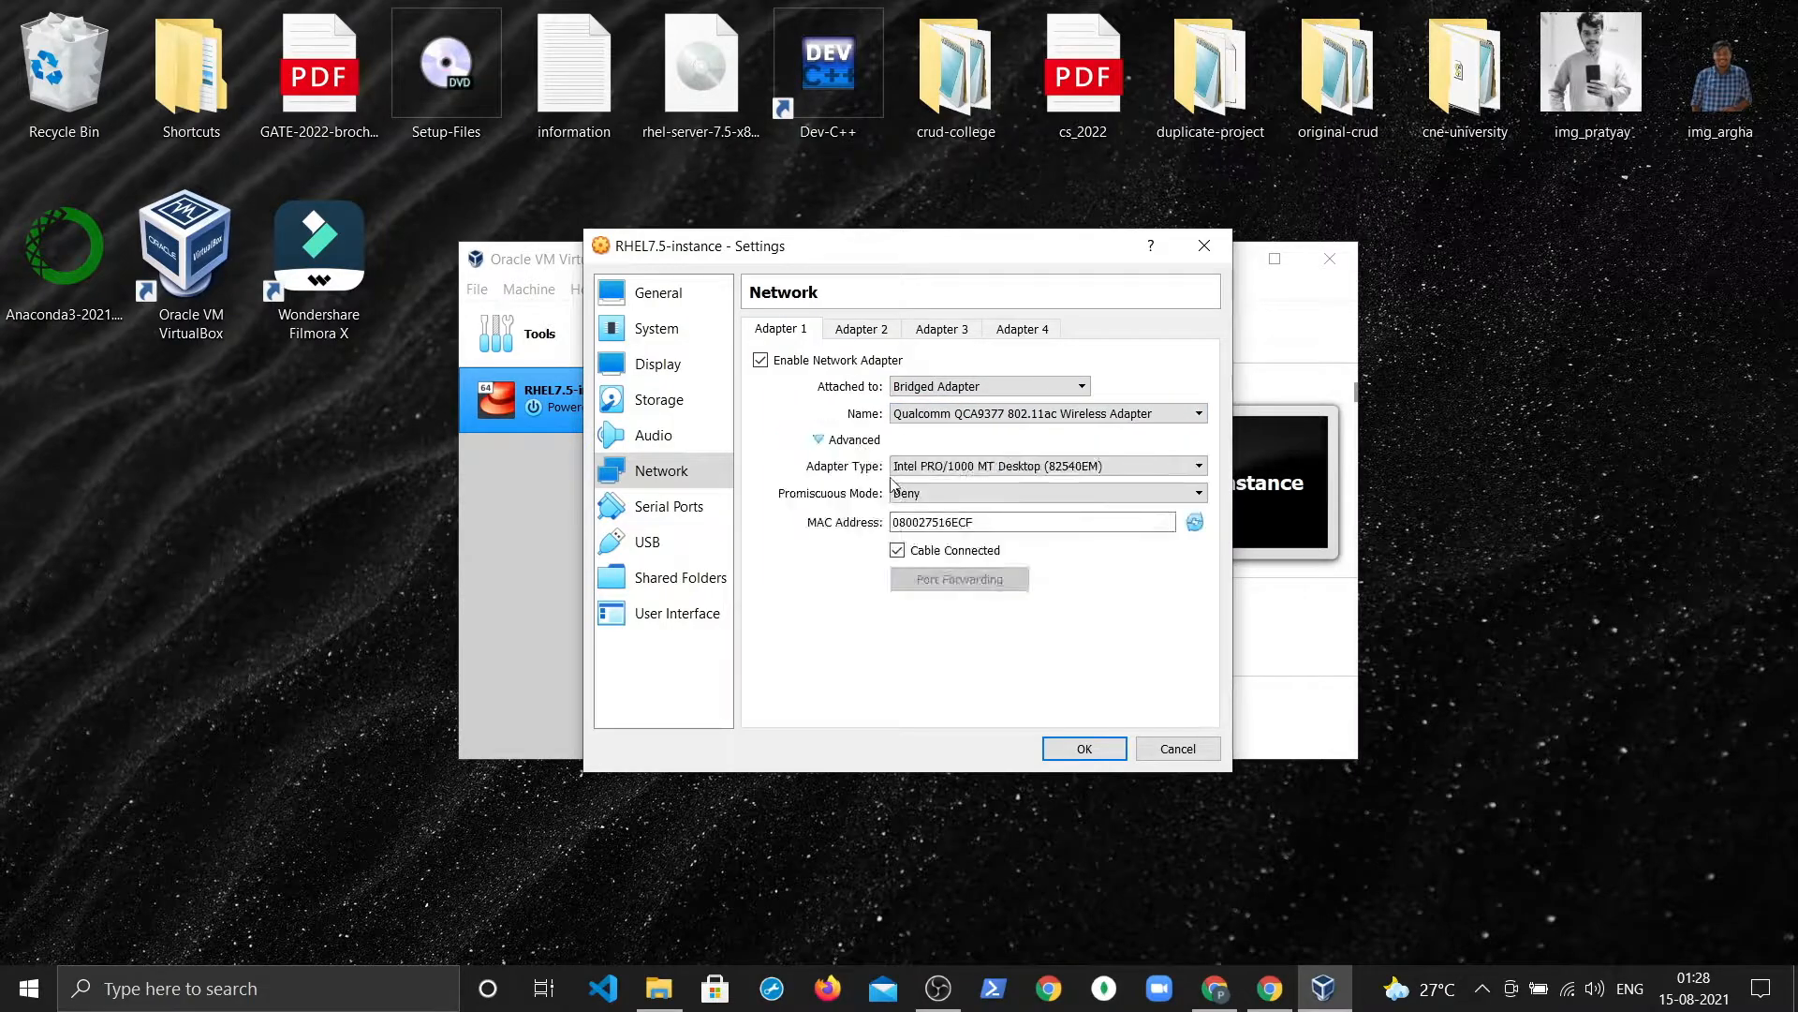
pyautogui.click(899, 493)
pyautogui.click(937, 541)
pyautogui.click(1082, 749)
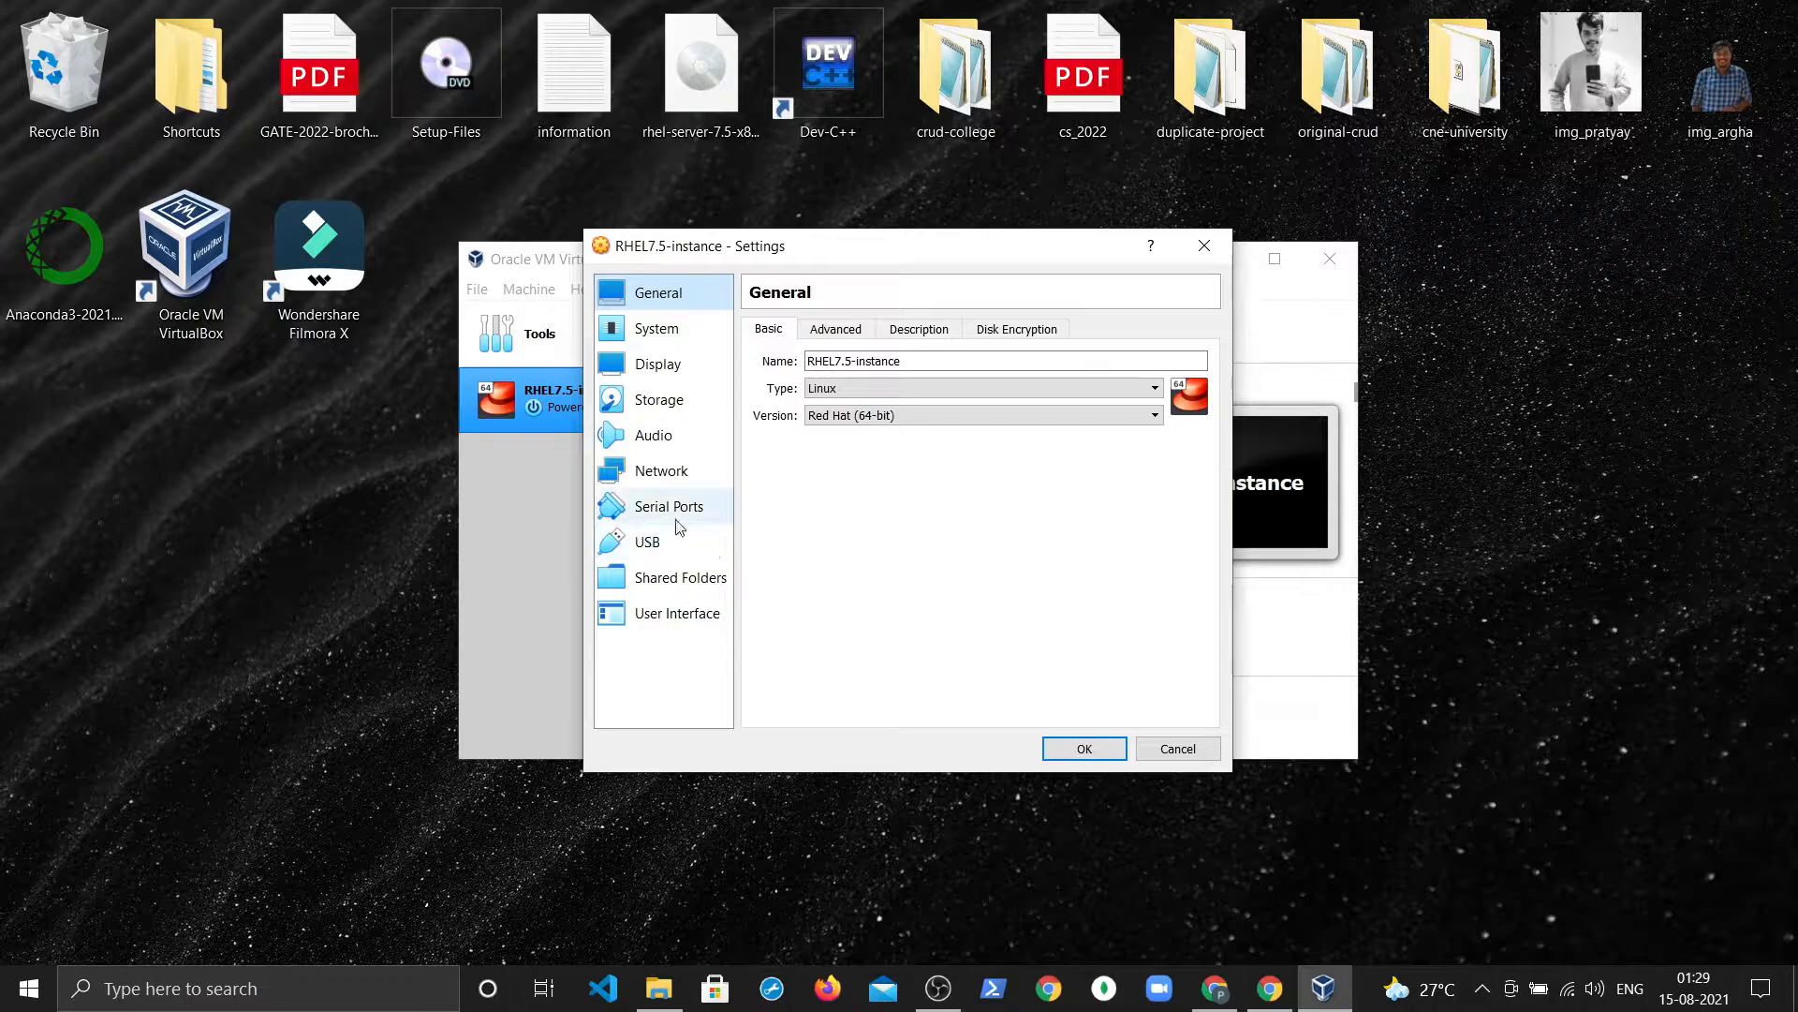
# Step: Close the settings, start RHEL7.5-instance, and maximize its VM window
pyautogui.click(1111, 754)
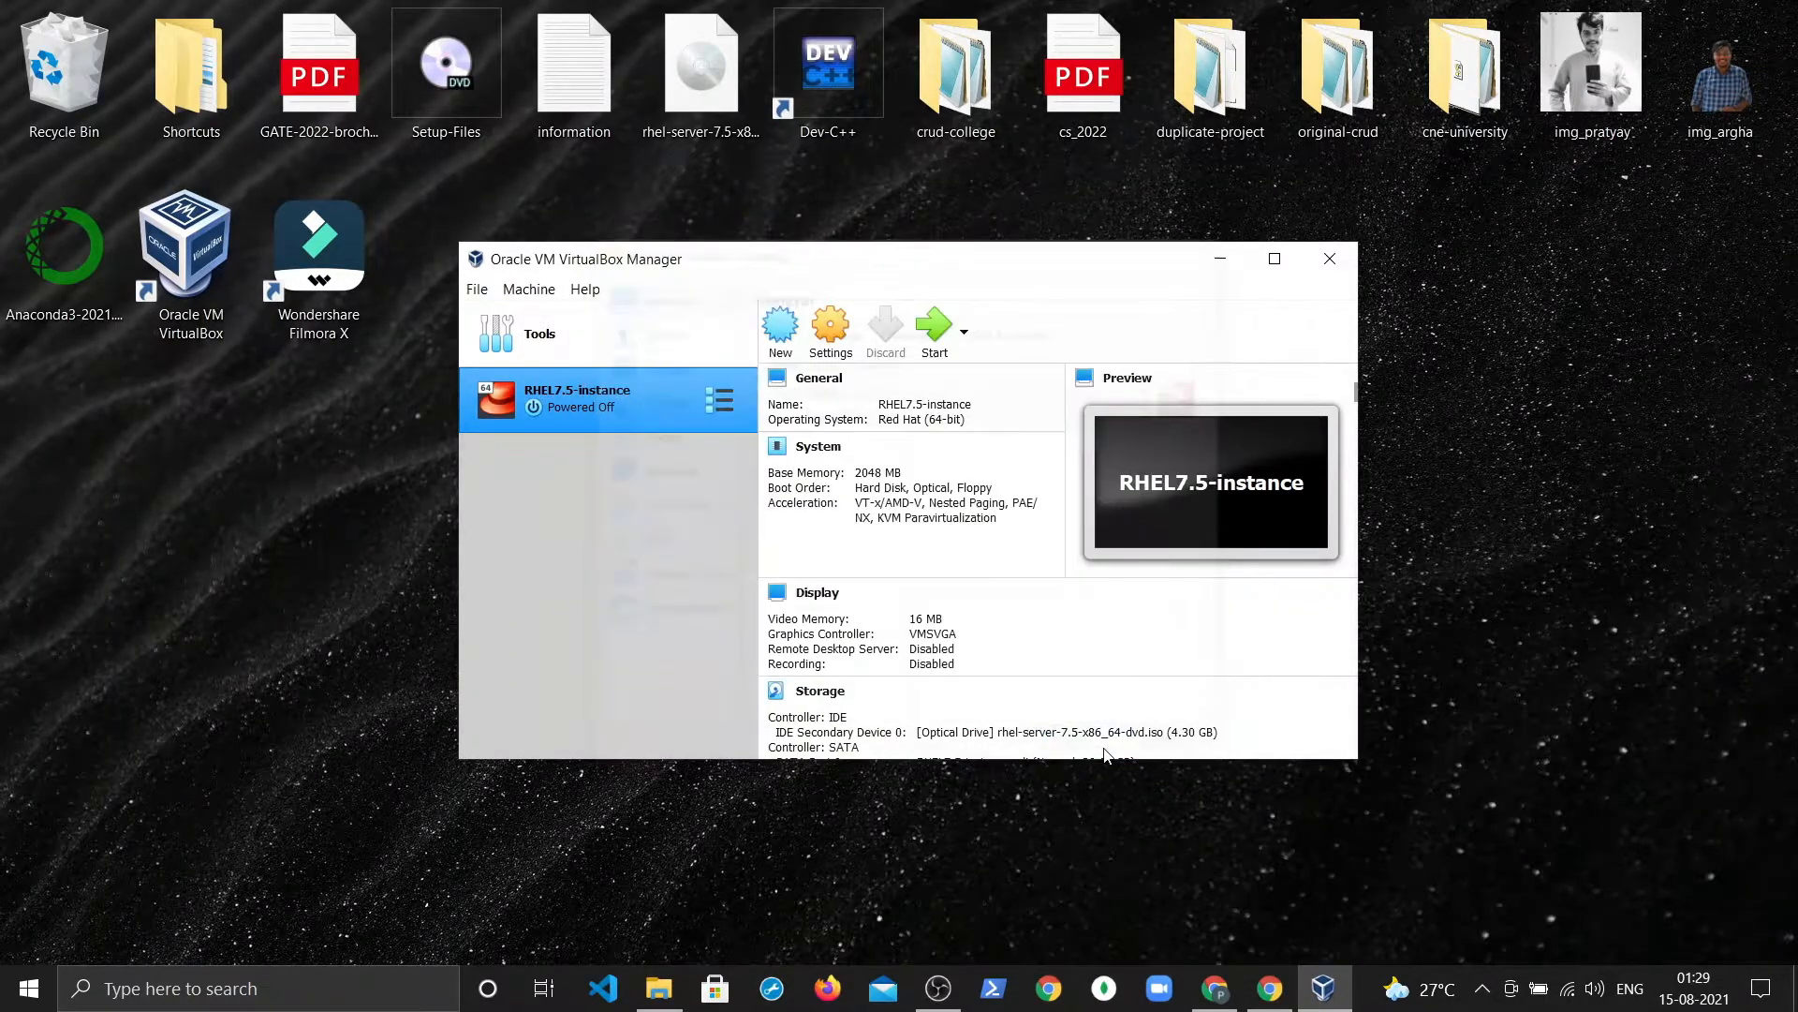
pyautogui.click(937, 345)
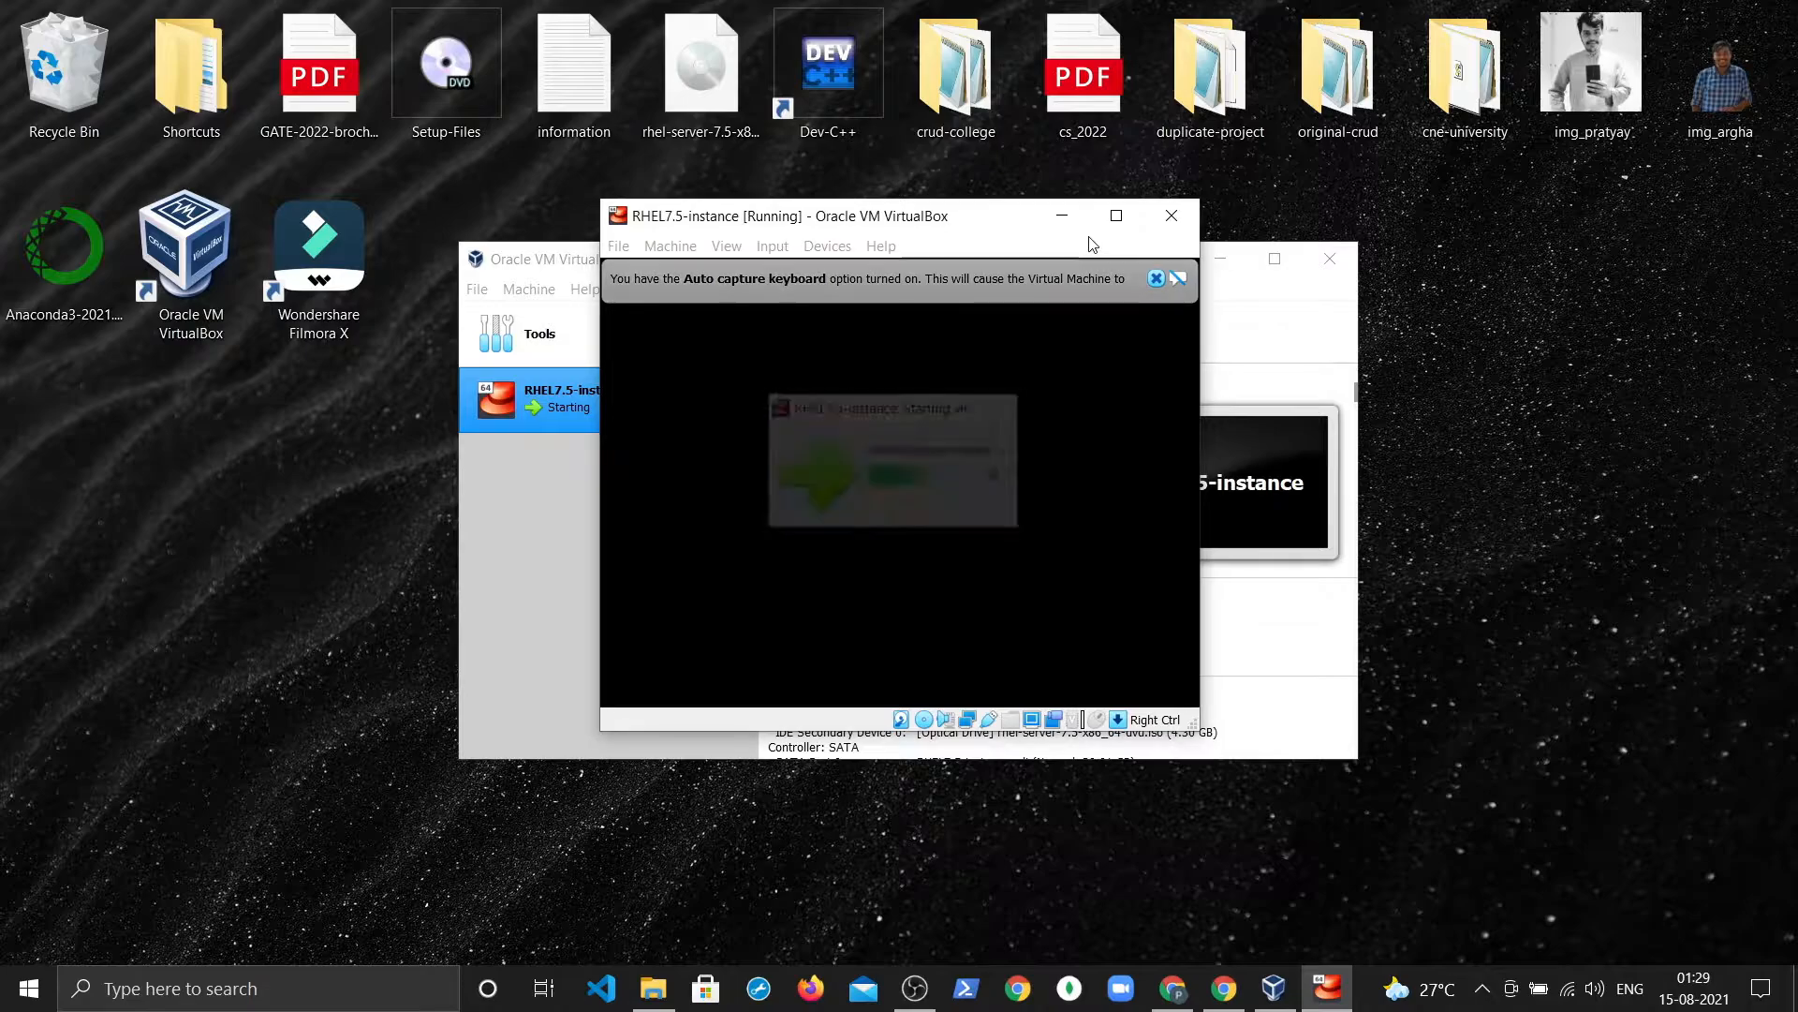
pyautogui.click(1115, 216)
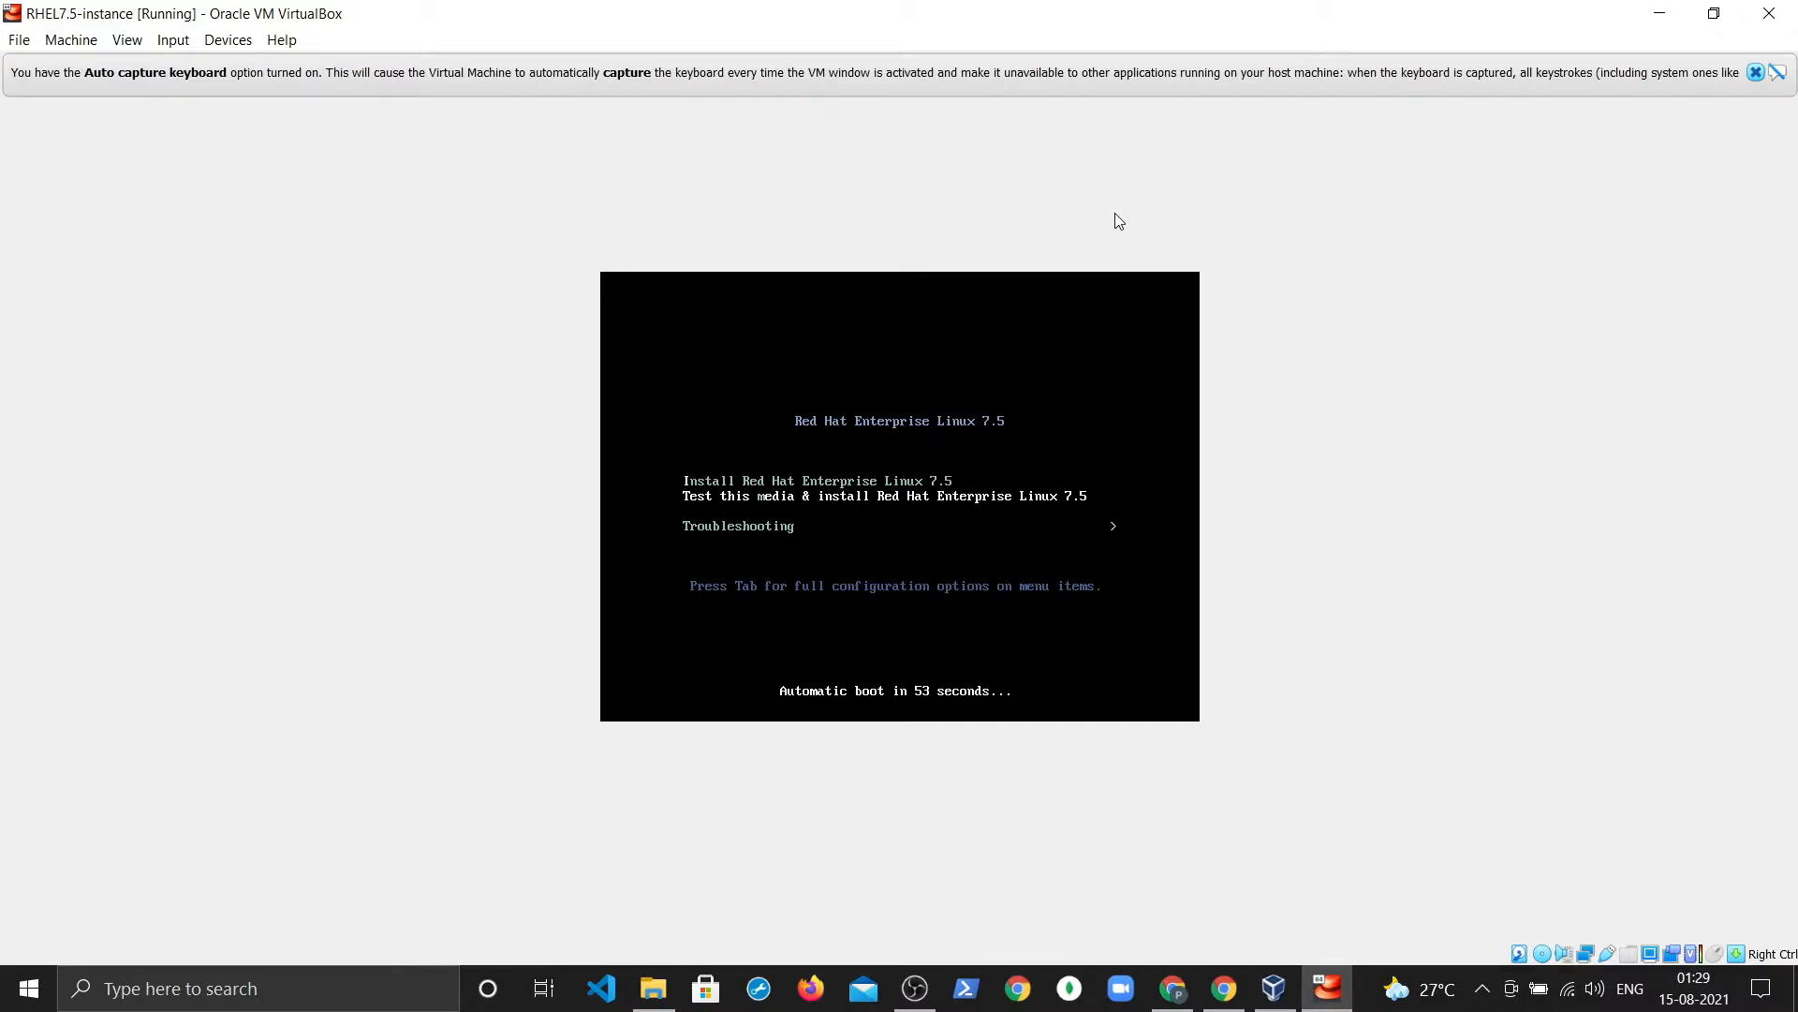
# Step: Choose 'Install Red Hat Enterprise Linux 7.5' in the boot menu and boot it
pyautogui.press('Up')
pyautogui.press('Down')
pyautogui.press('Up')
pyautogui.press('Down')
pyautogui.press('Up')
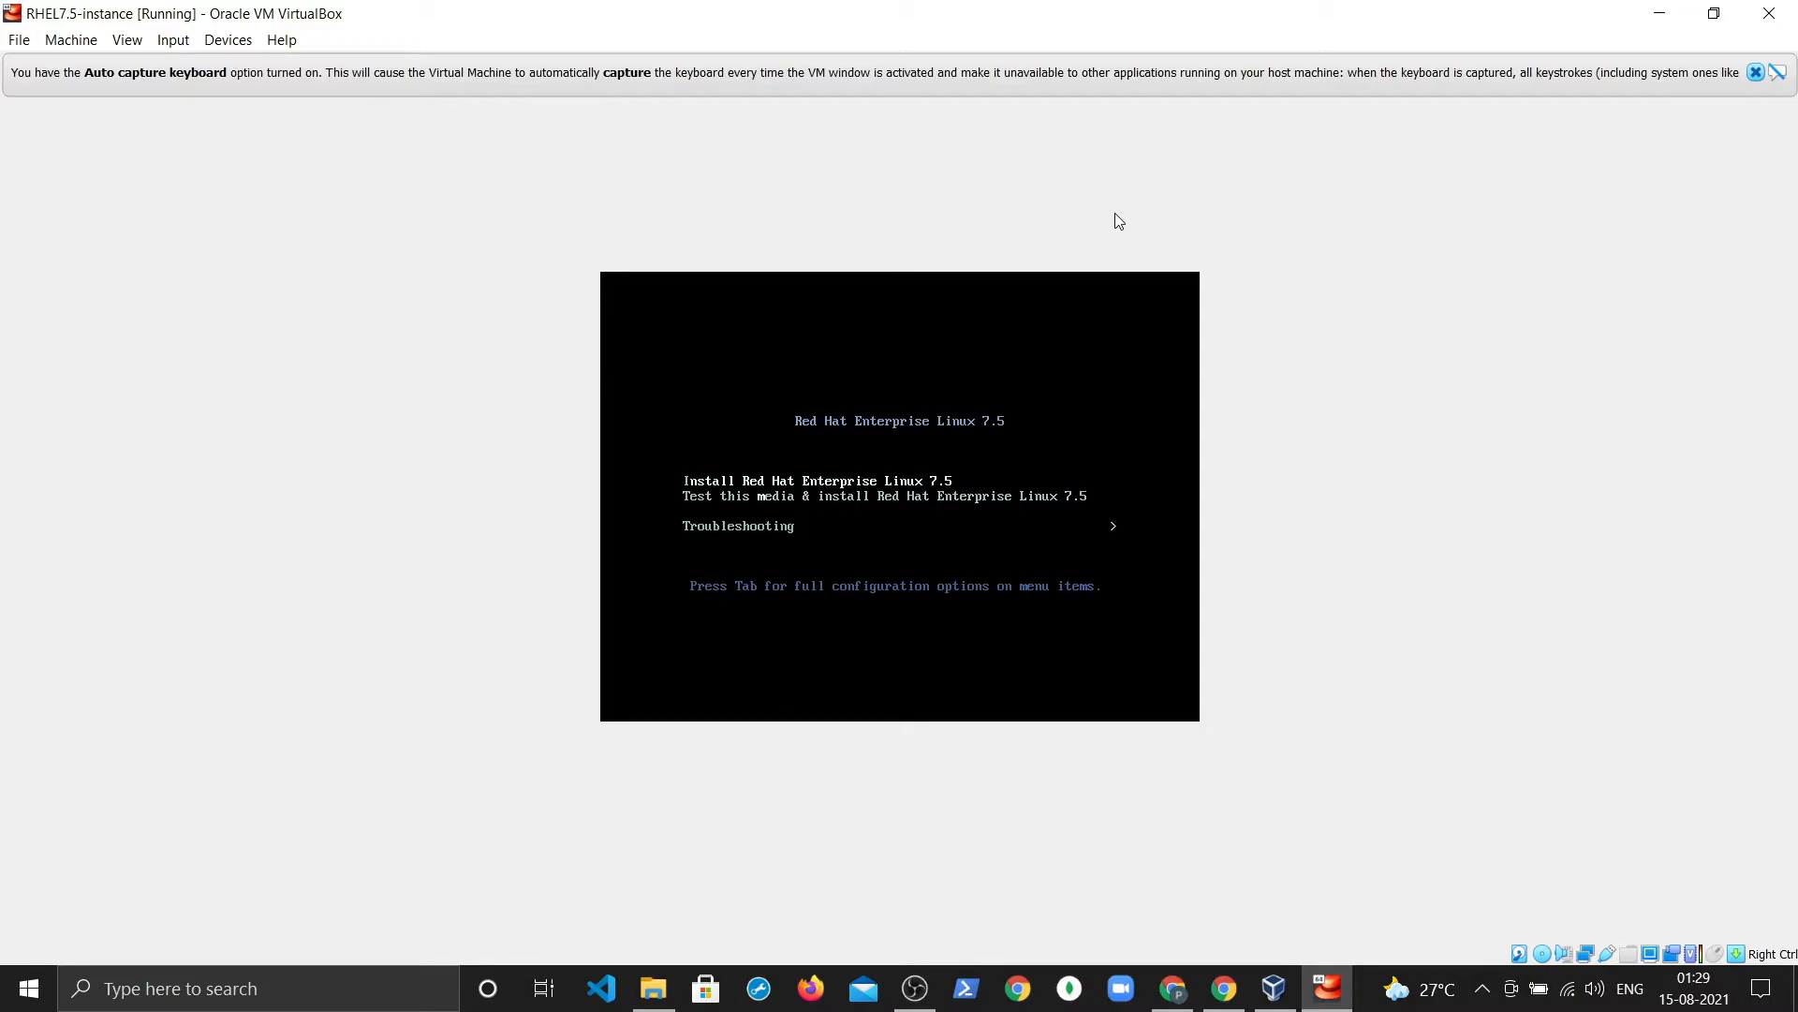
pyautogui.press('Return')
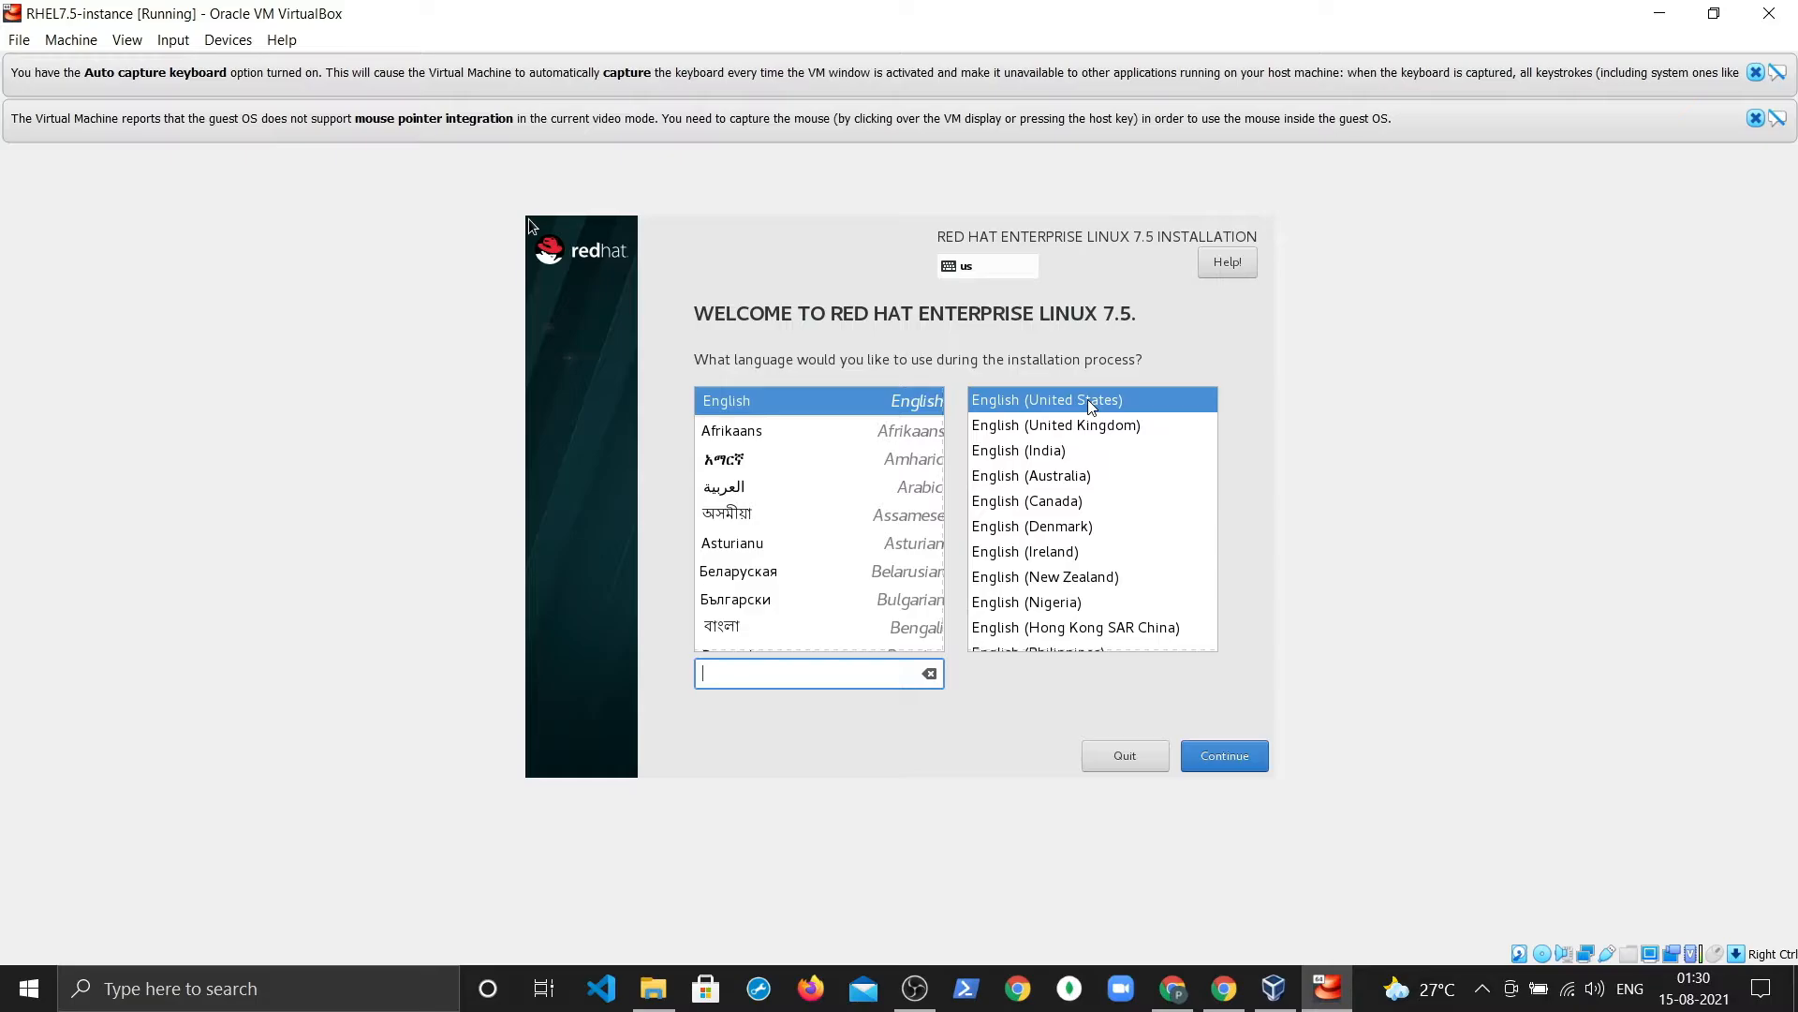
# Step: Scale the guest display to 125% through View > Virtual Screen 1
pyautogui.click(126, 40)
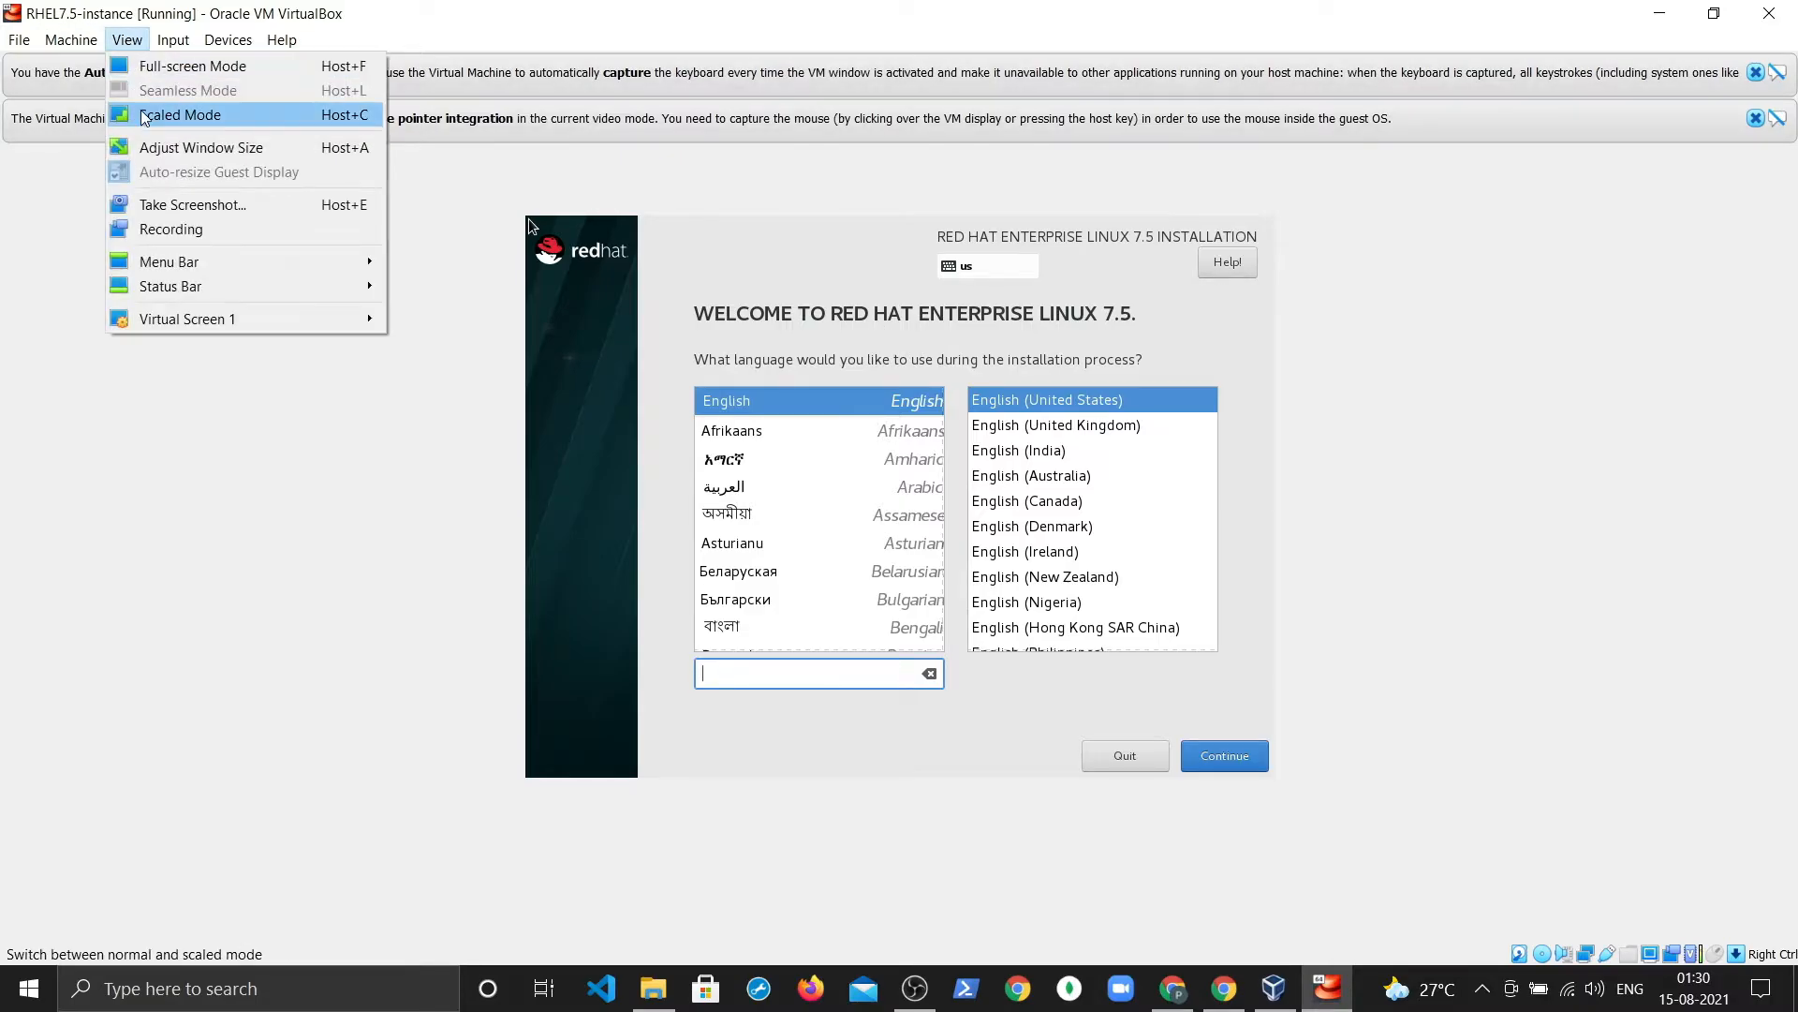
pyautogui.moveTo(176, 267)
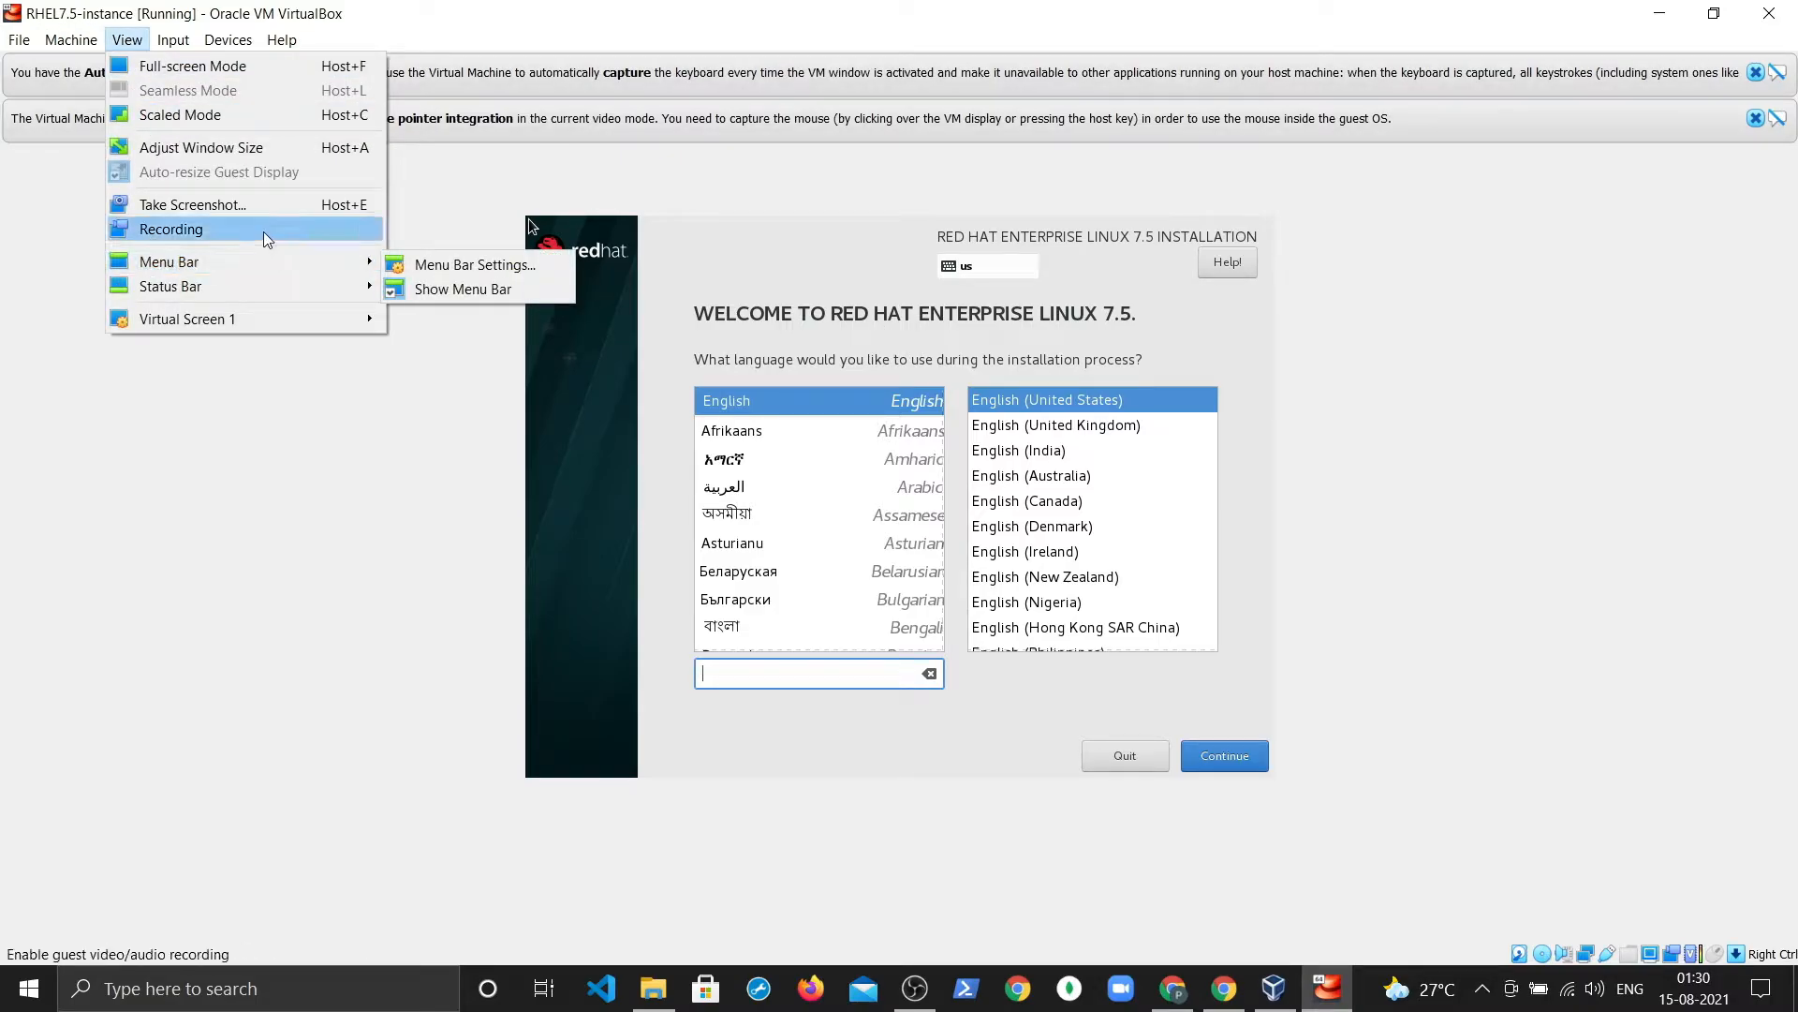
pyautogui.moveTo(272, 317)
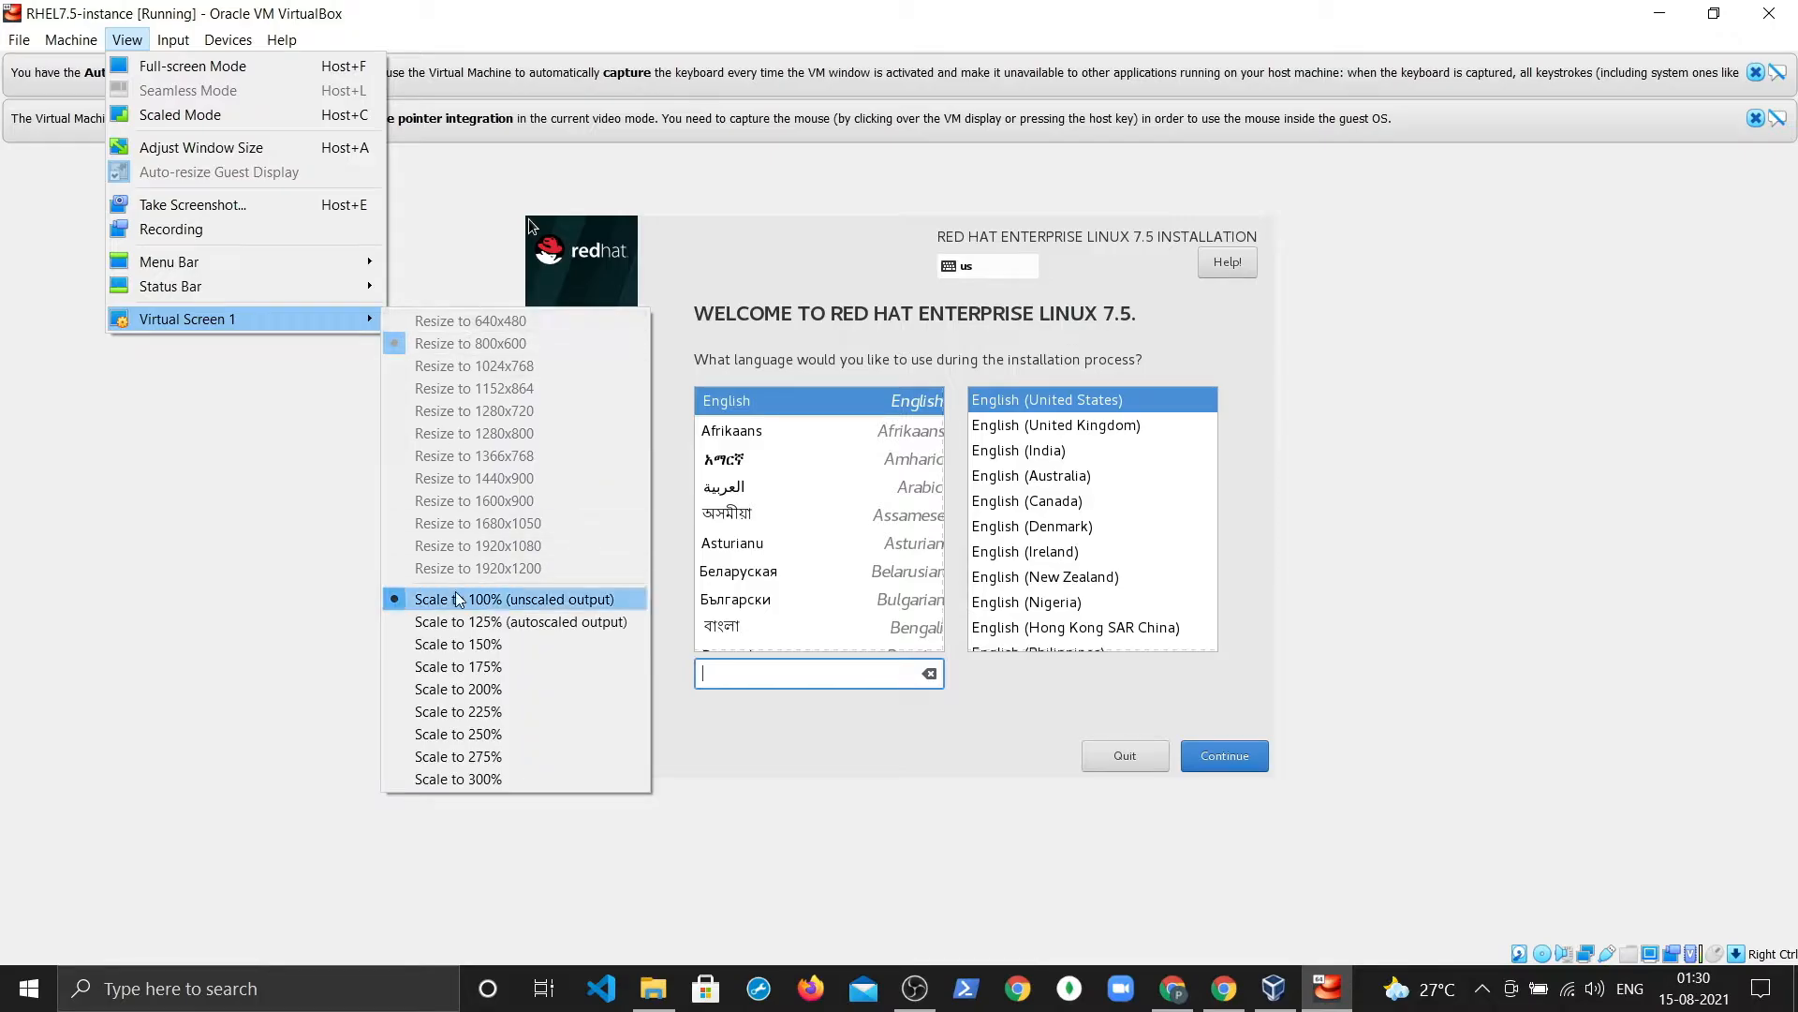
pyautogui.click(463, 621)
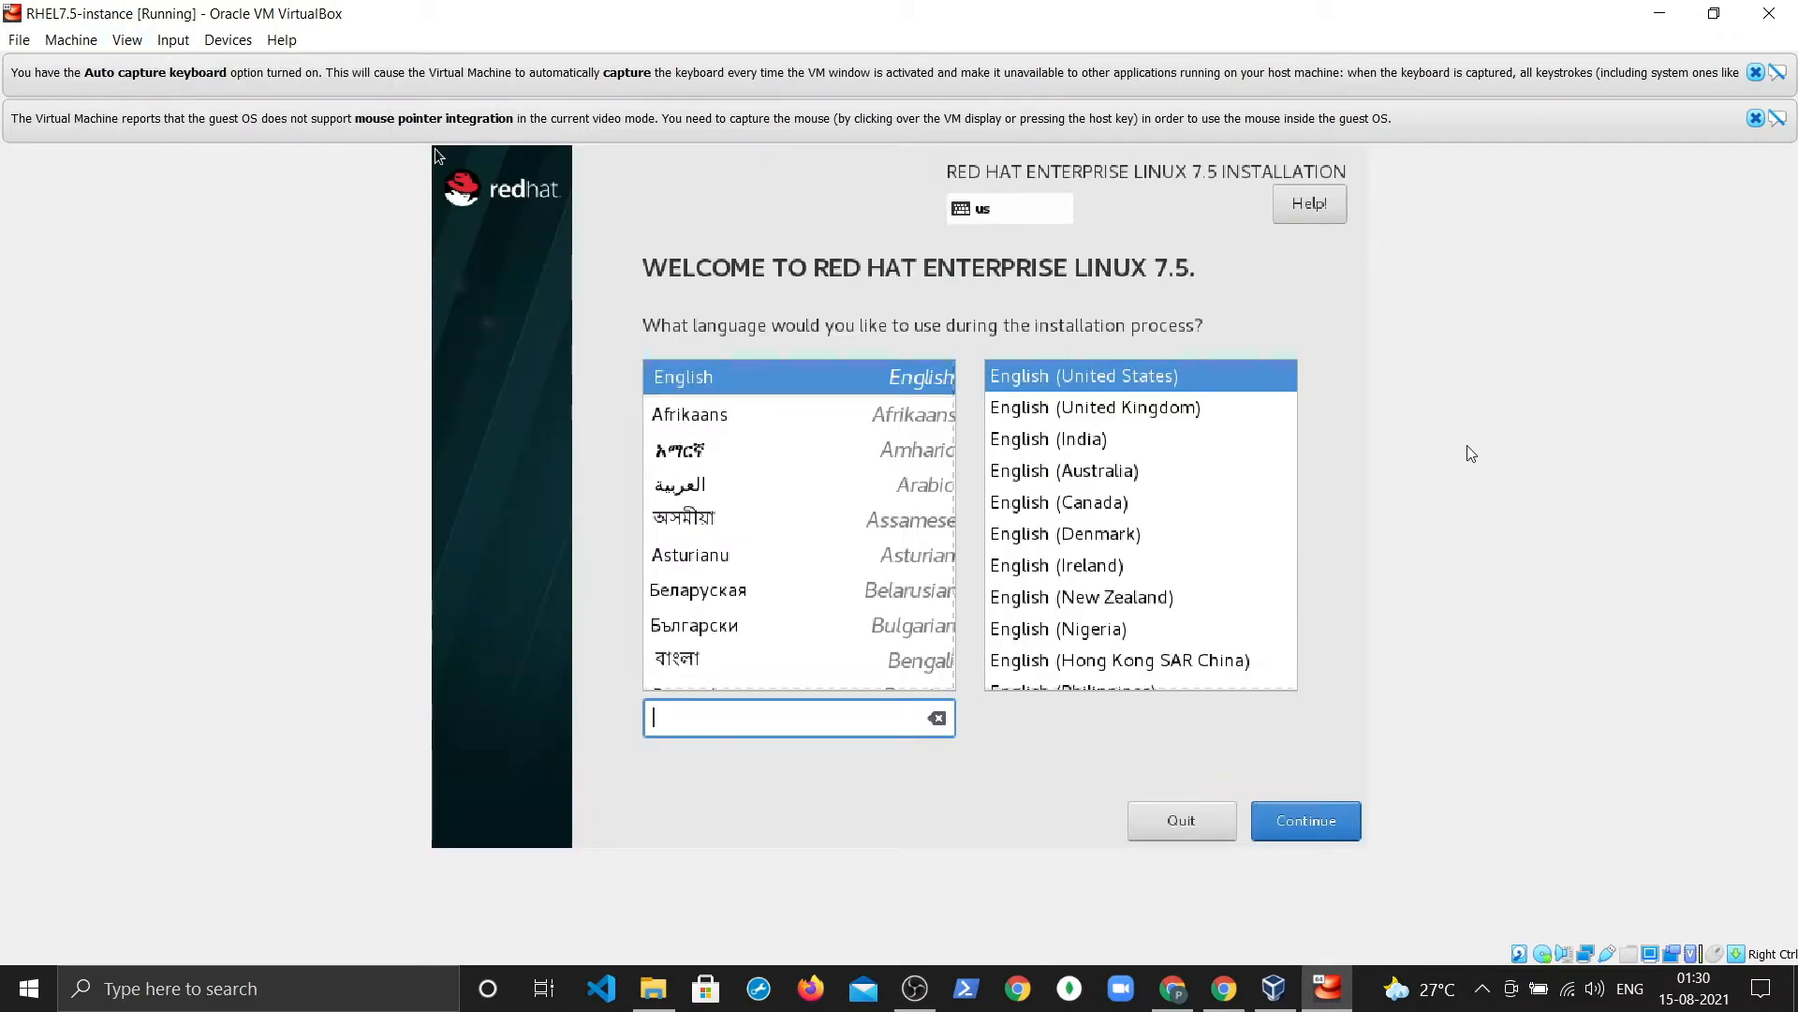
# Step: Let the VM capture mouse and keyboard, then select English (United States)
pyautogui.click(1300, 819)
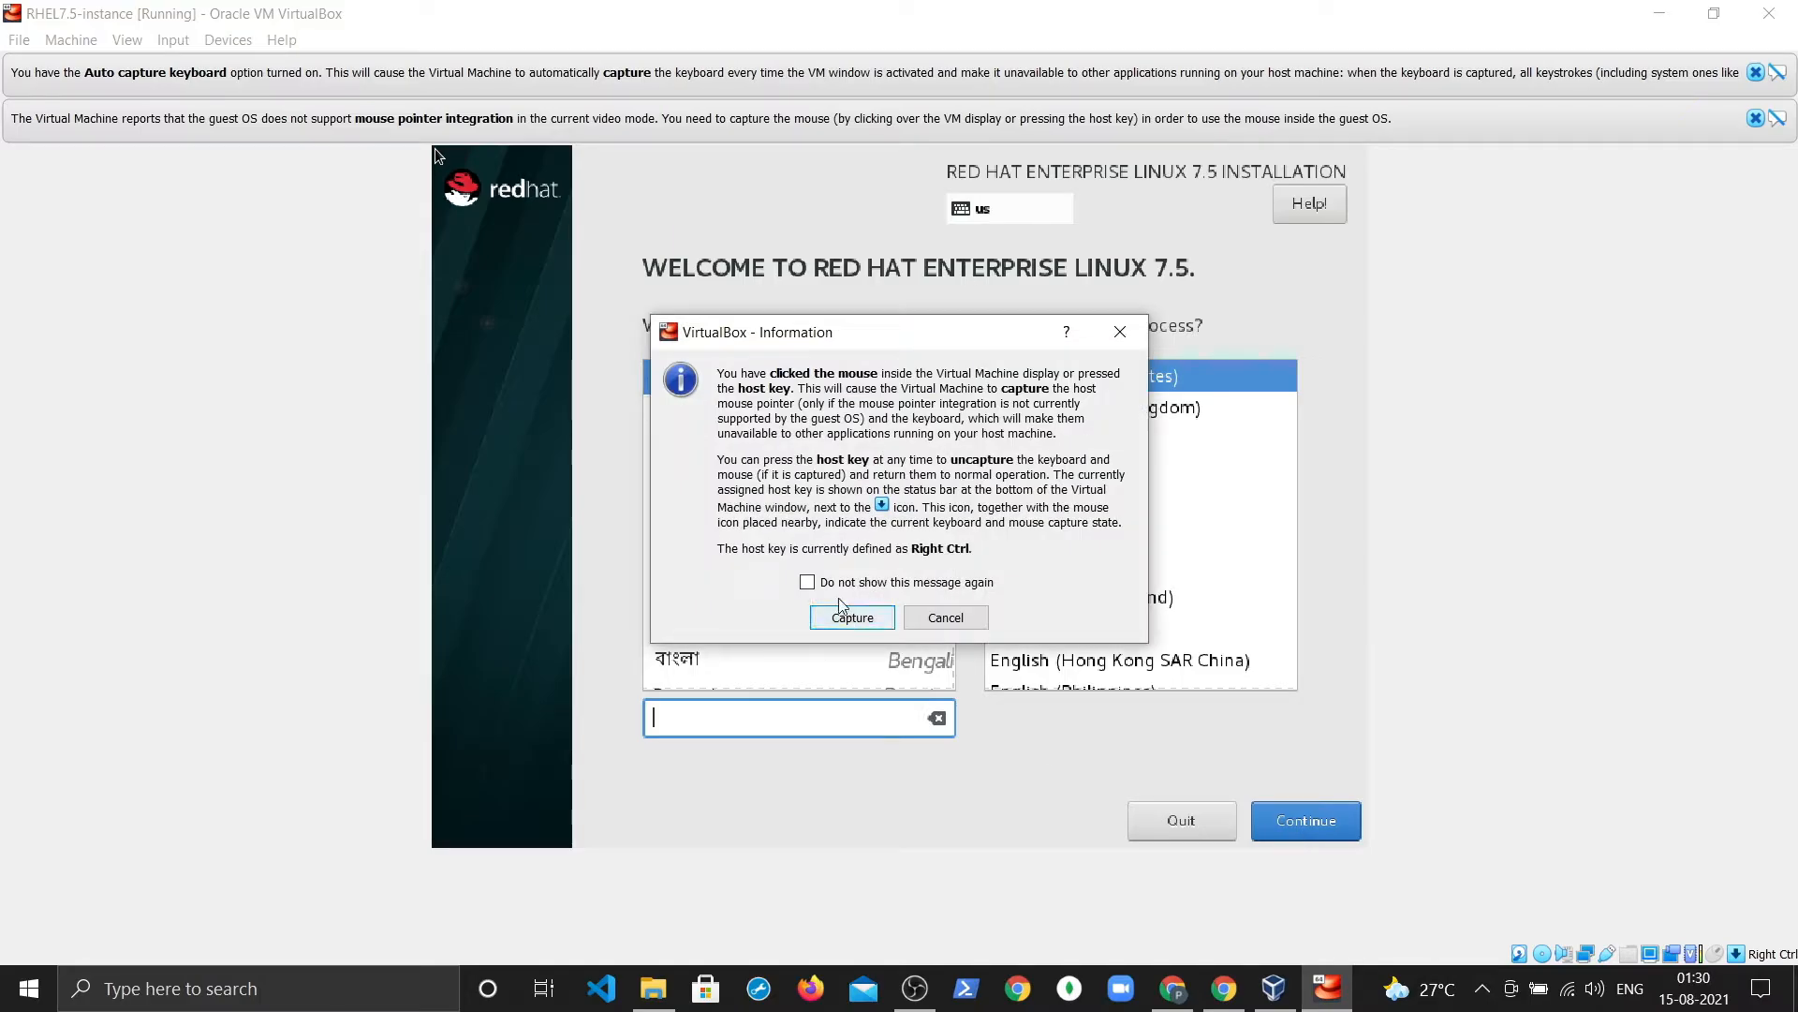
pyautogui.click(852, 618)
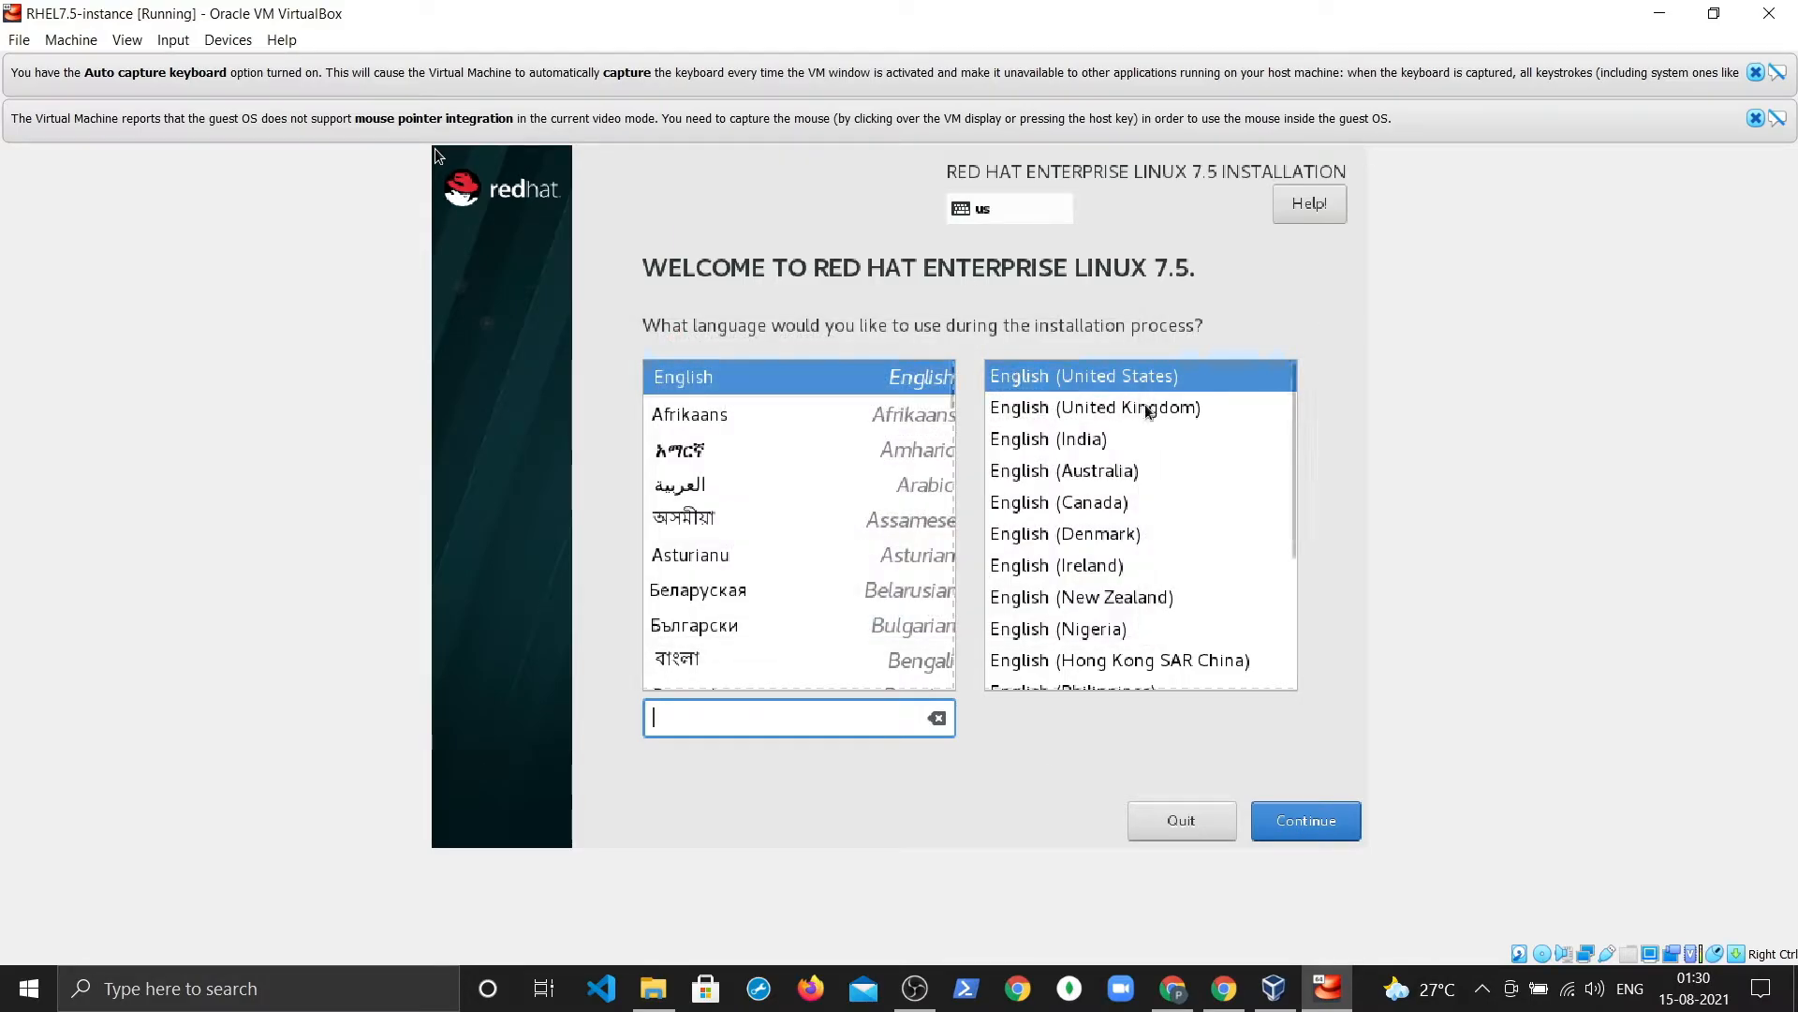
pyautogui.click(1065, 384)
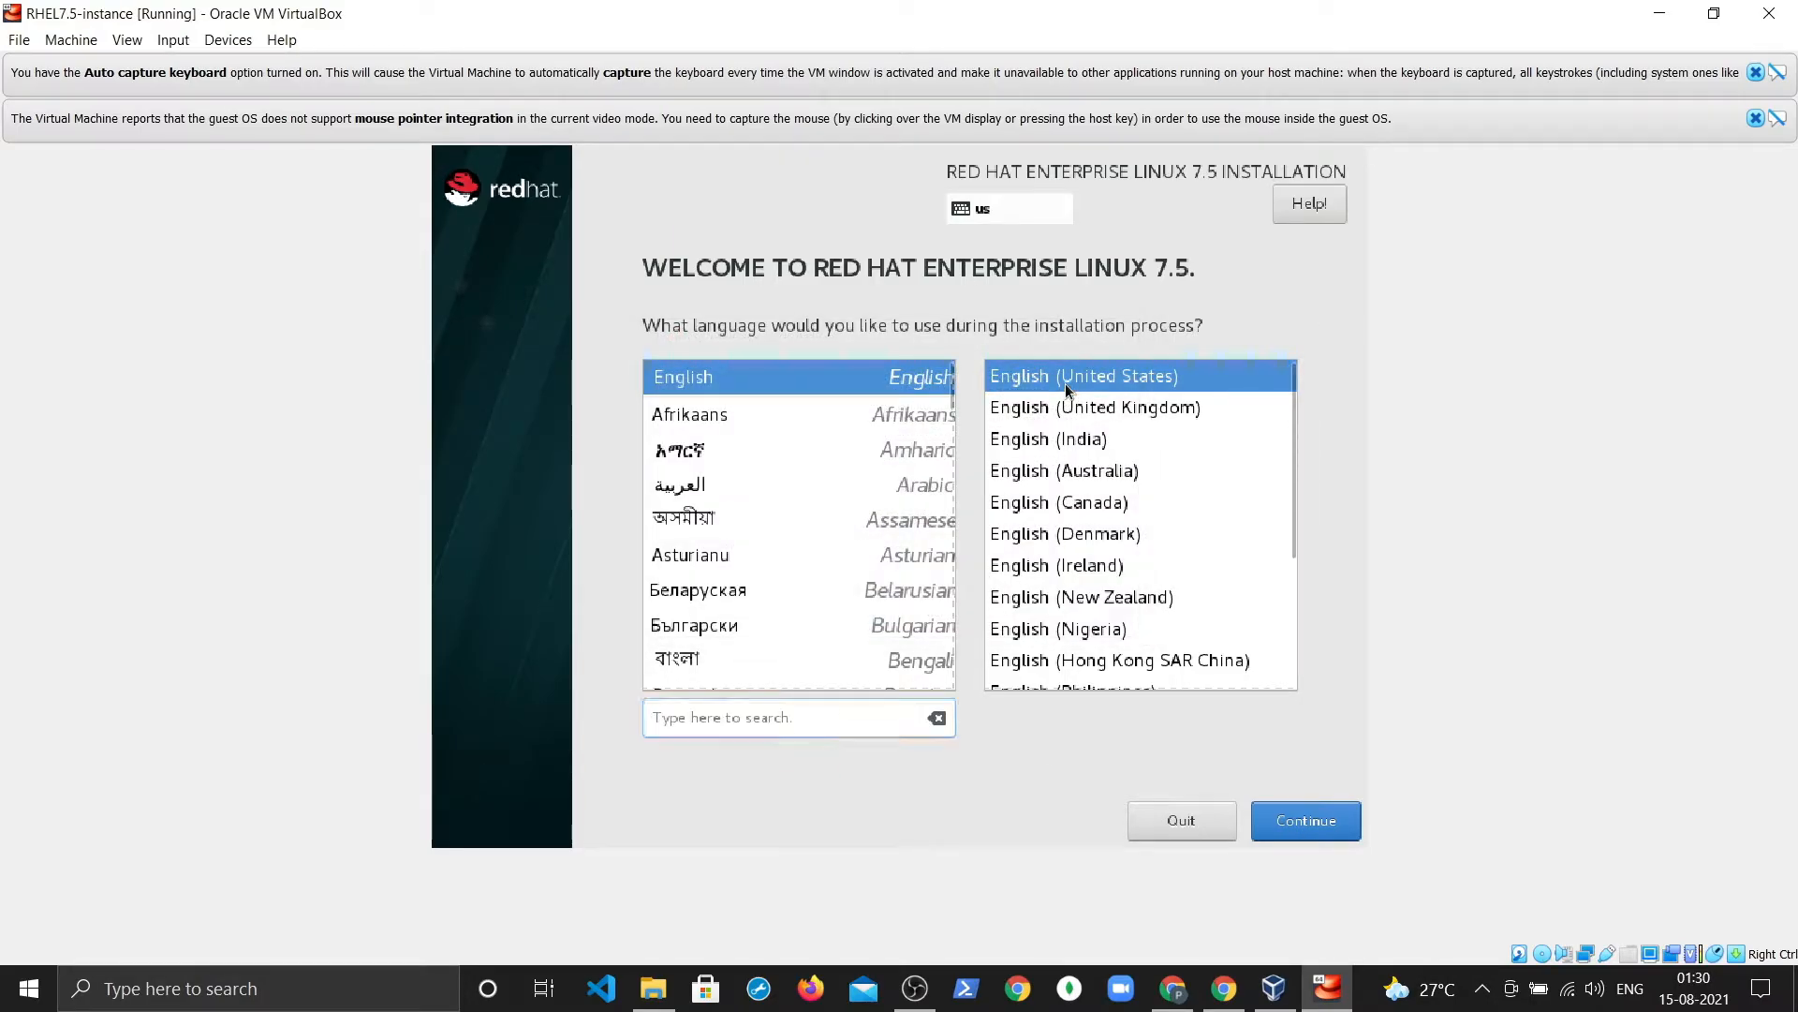
# Step: Continue past the language page and set the timezone to Asia/Kolkata (India)
pyautogui.click(1298, 824)
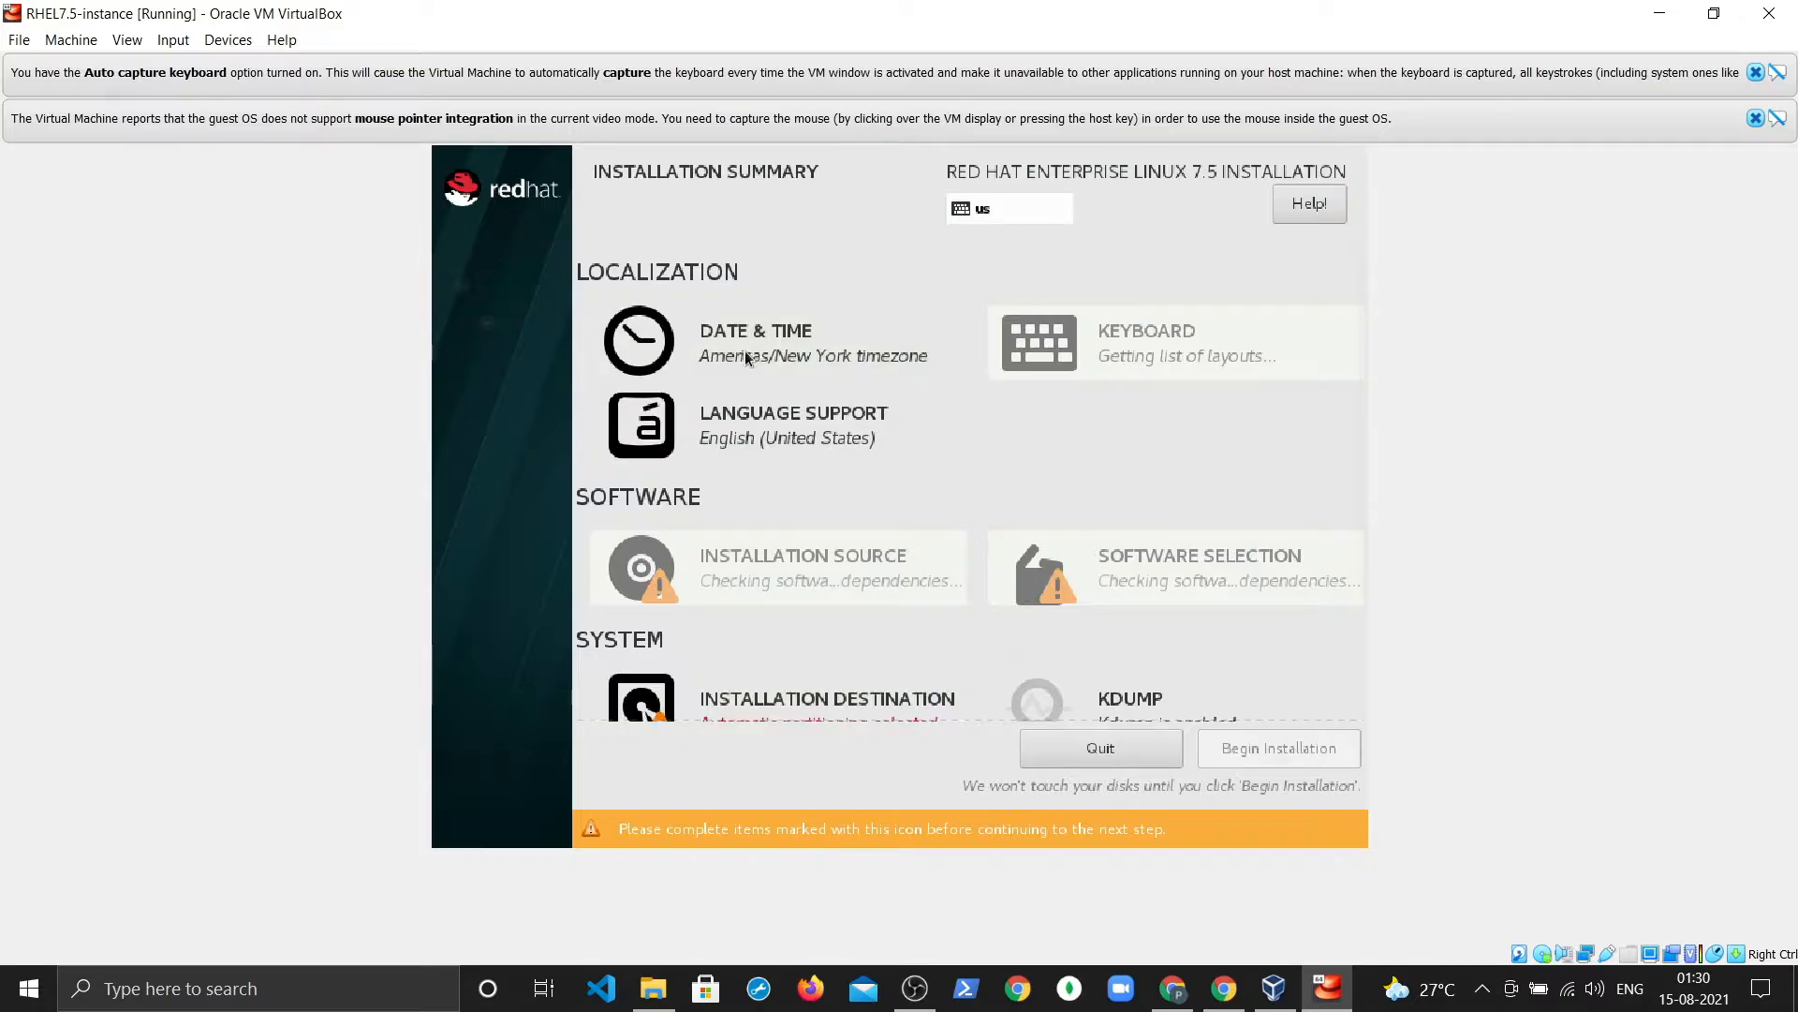
pyautogui.click(747, 358)
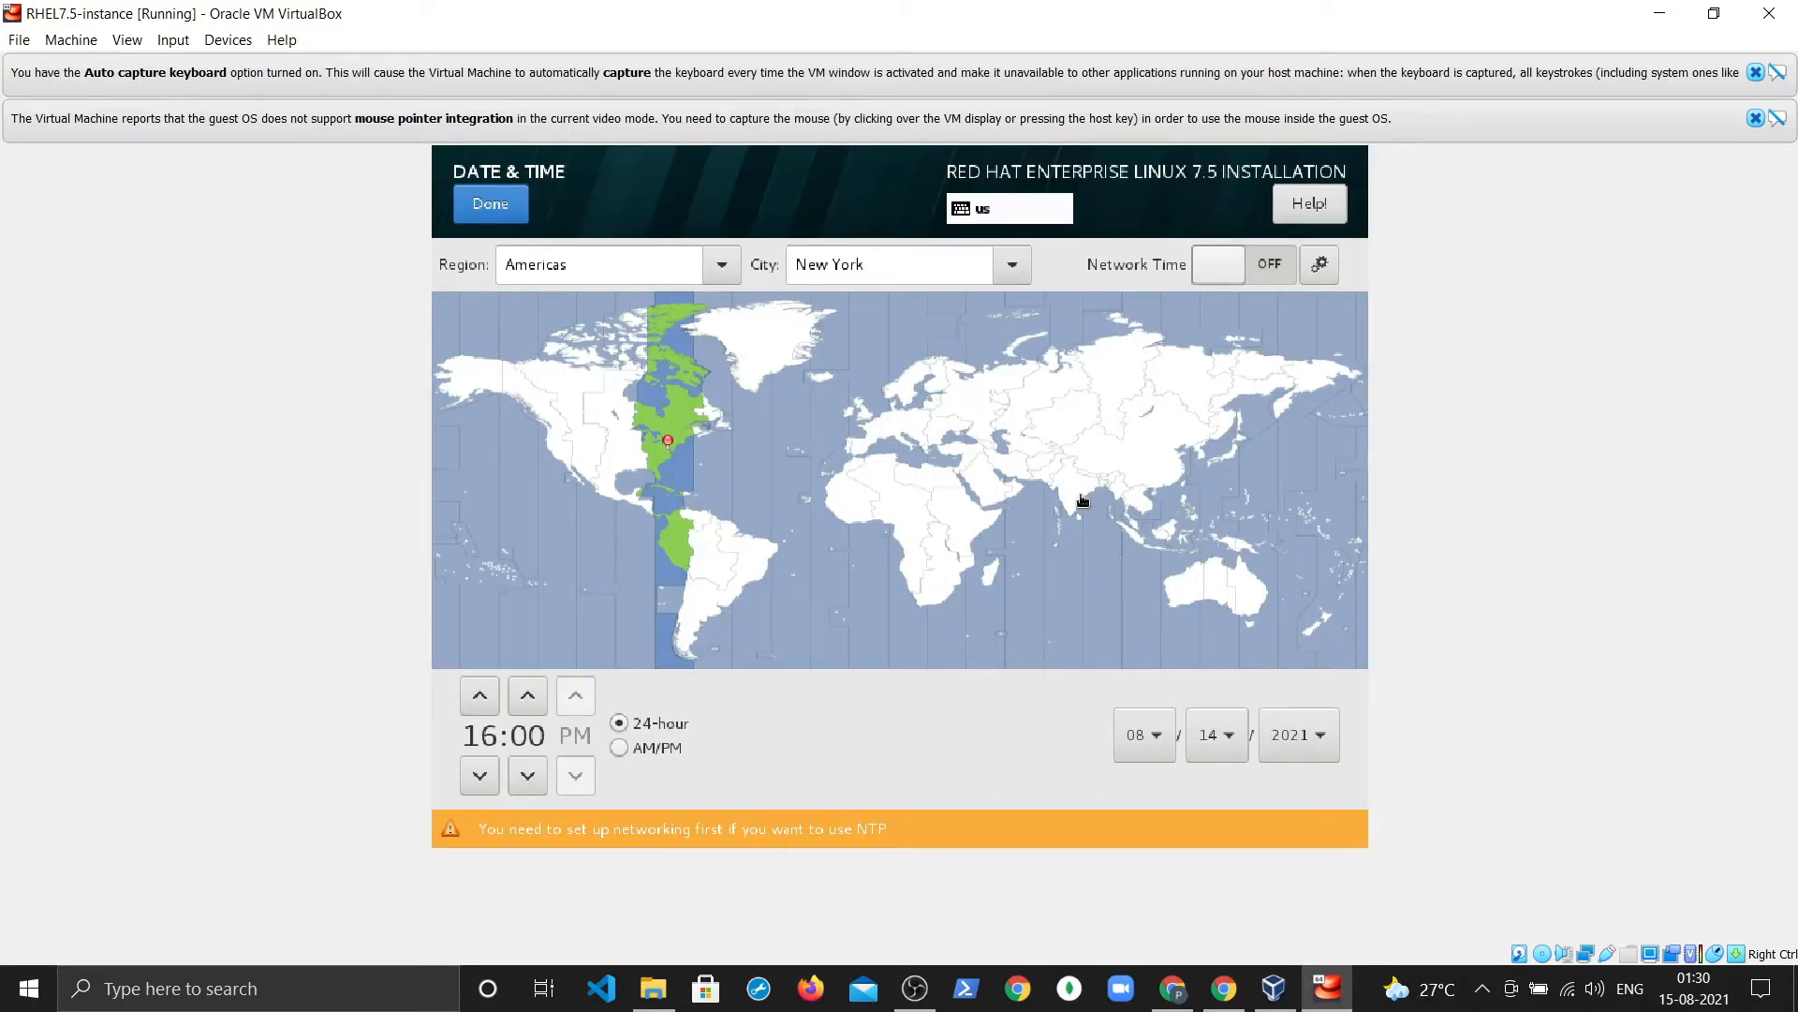
pyautogui.click(1082, 499)
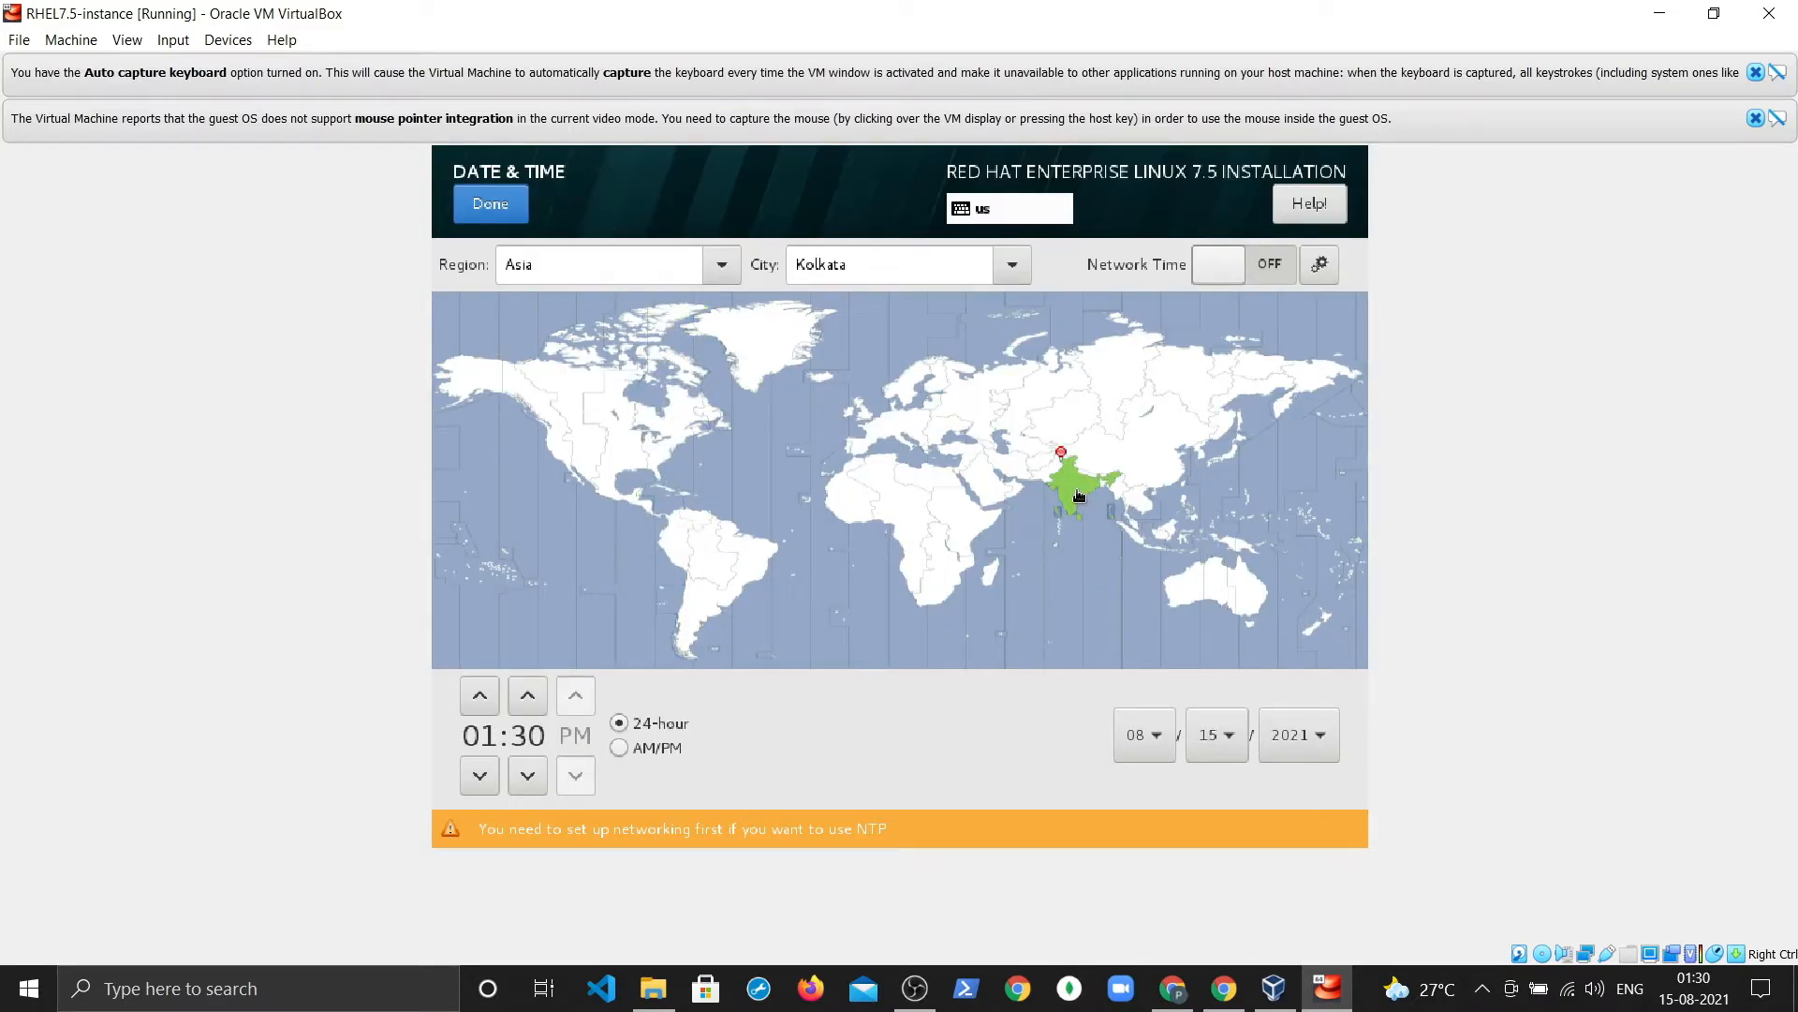
pyautogui.click(524, 217)
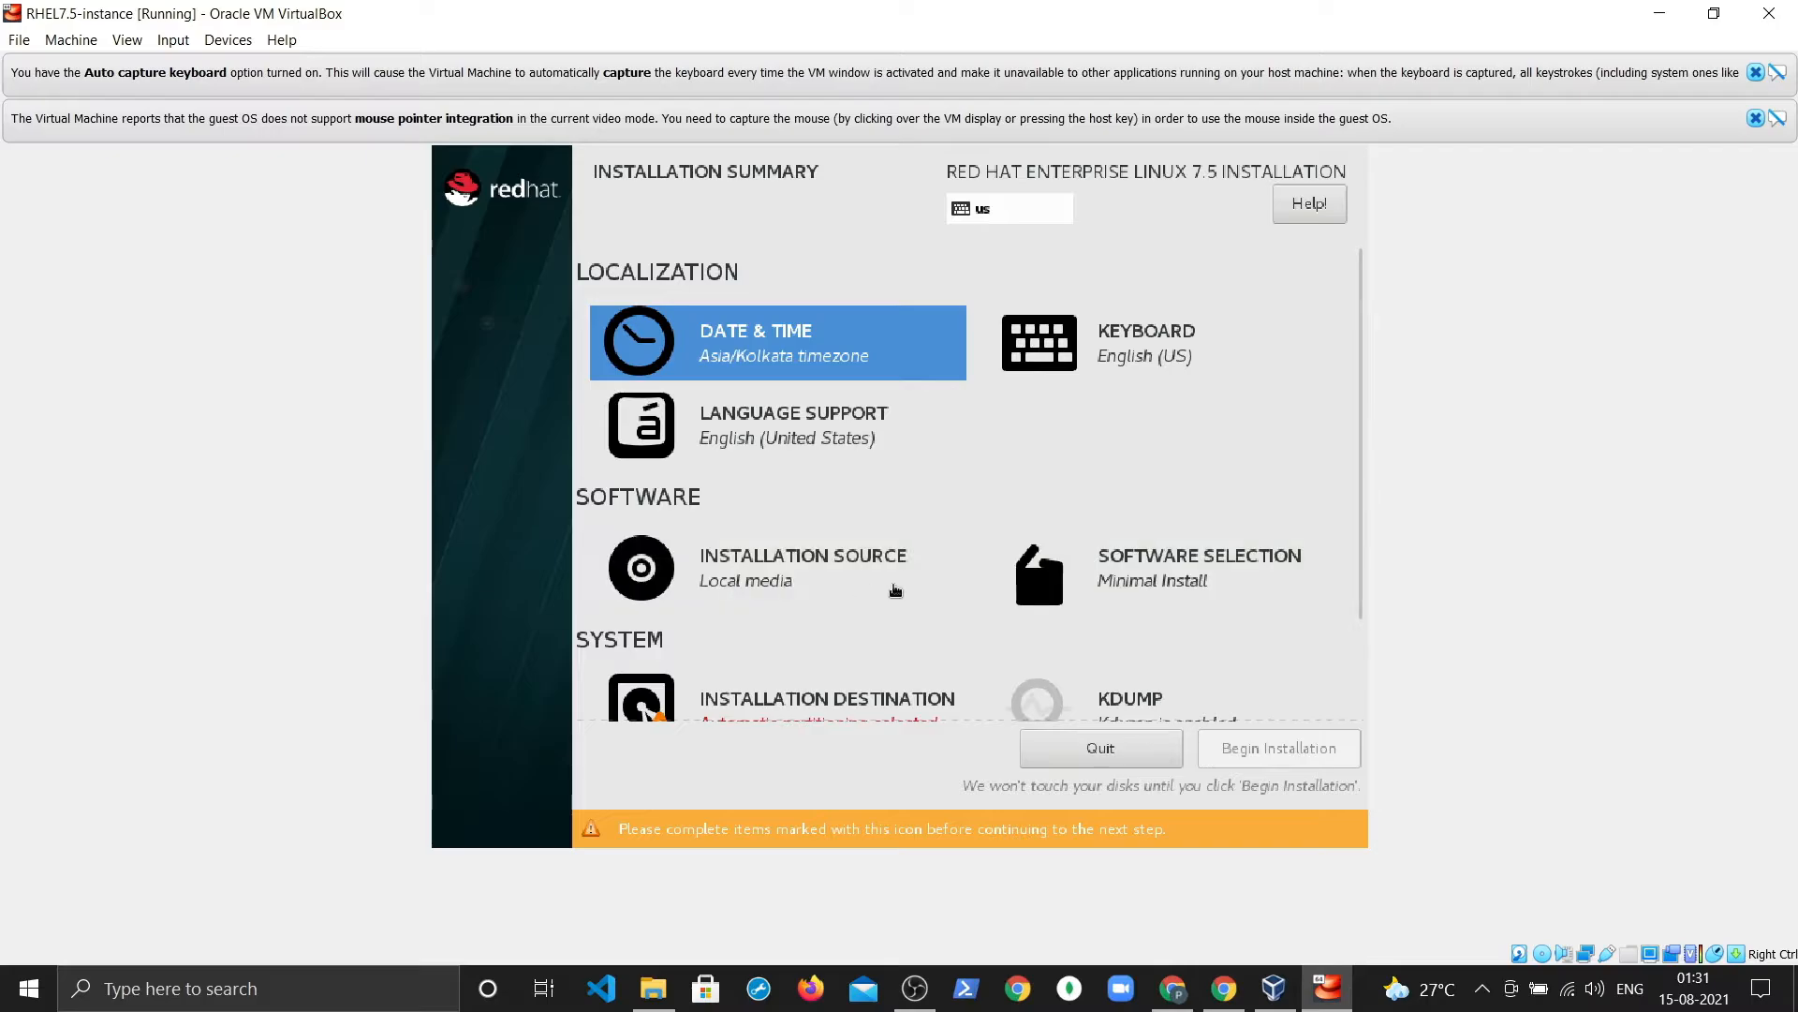
# Step: Keep Local media as the installation source and choose the Server with GUI base environment
pyautogui.click(882, 582)
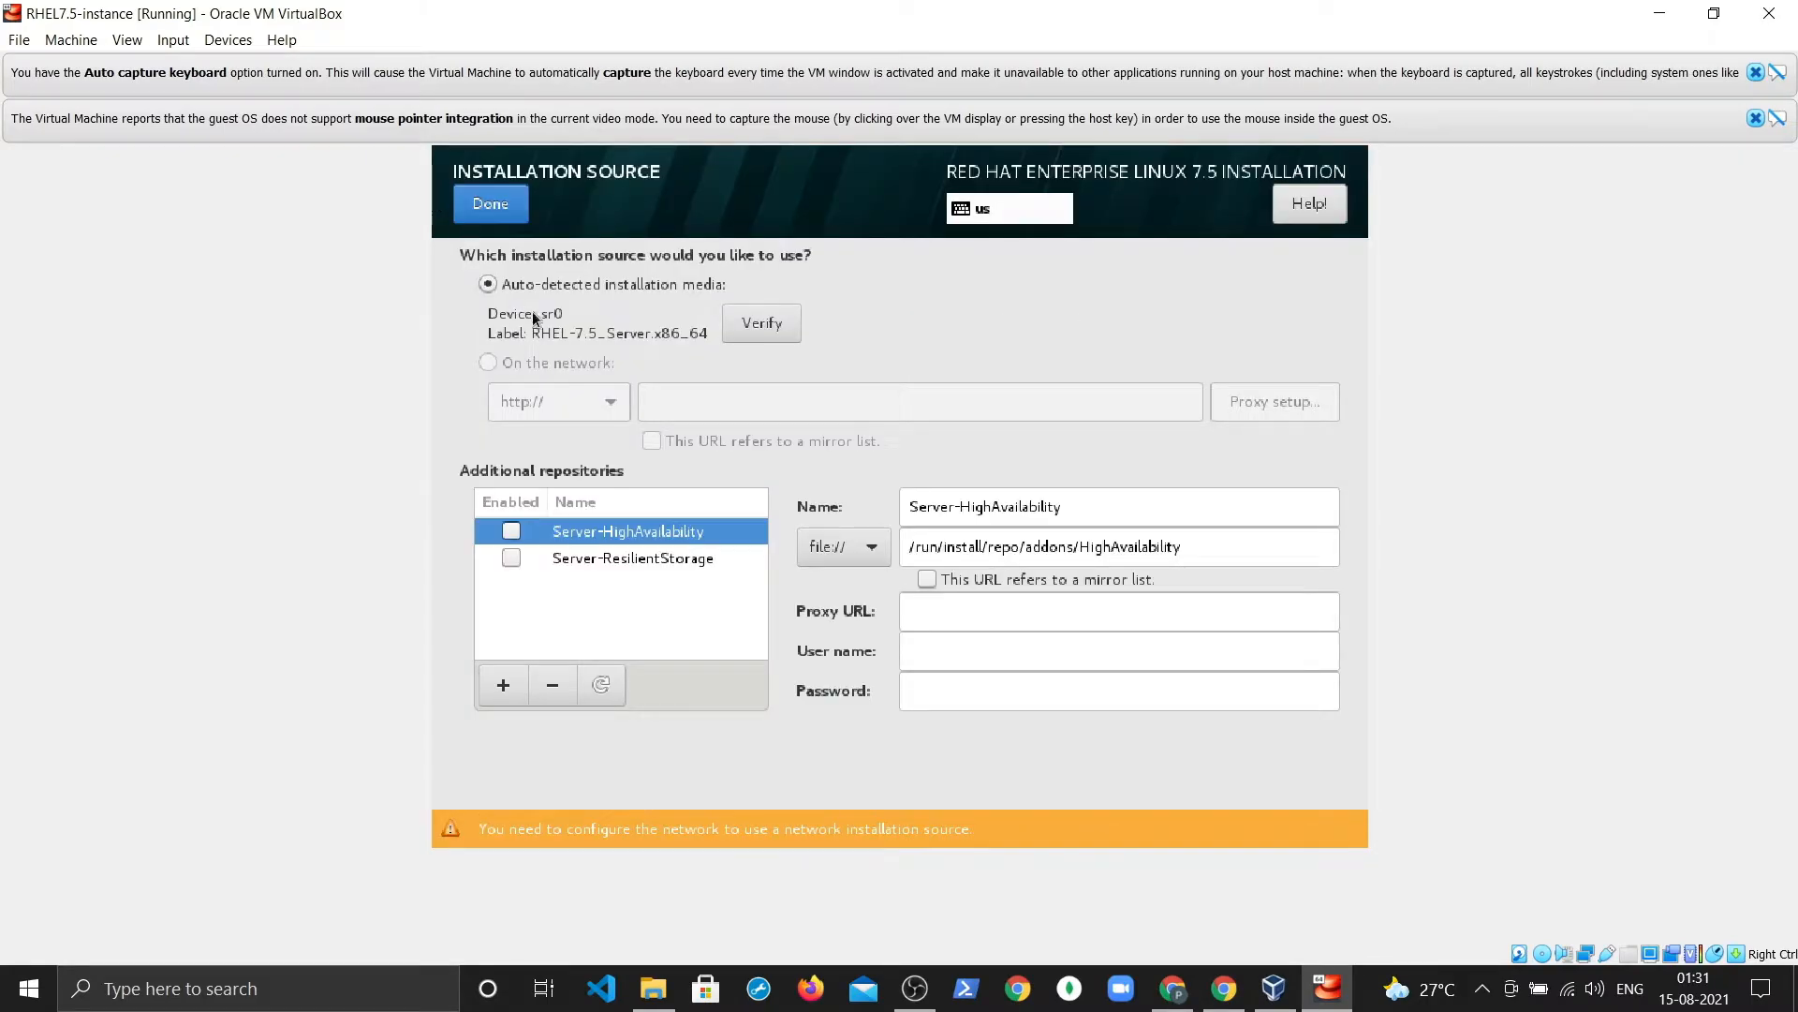
pyautogui.click(491, 204)
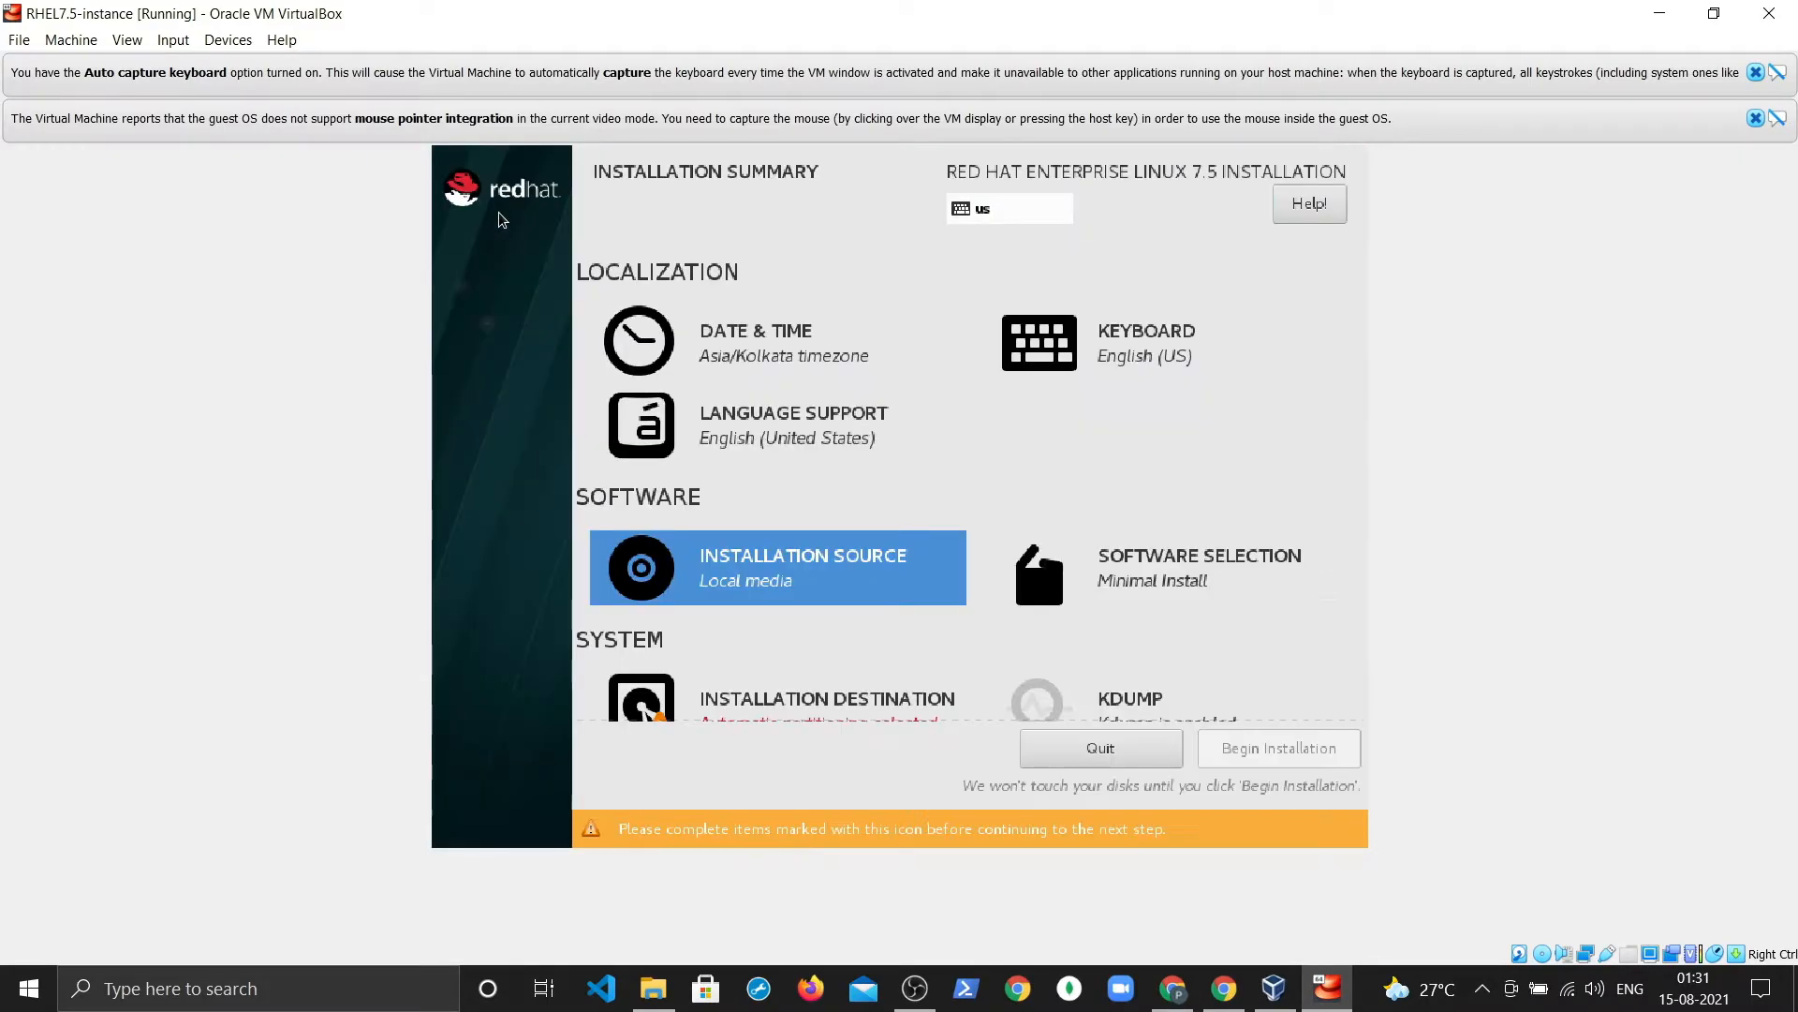
pyautogui.click(1084, 593)
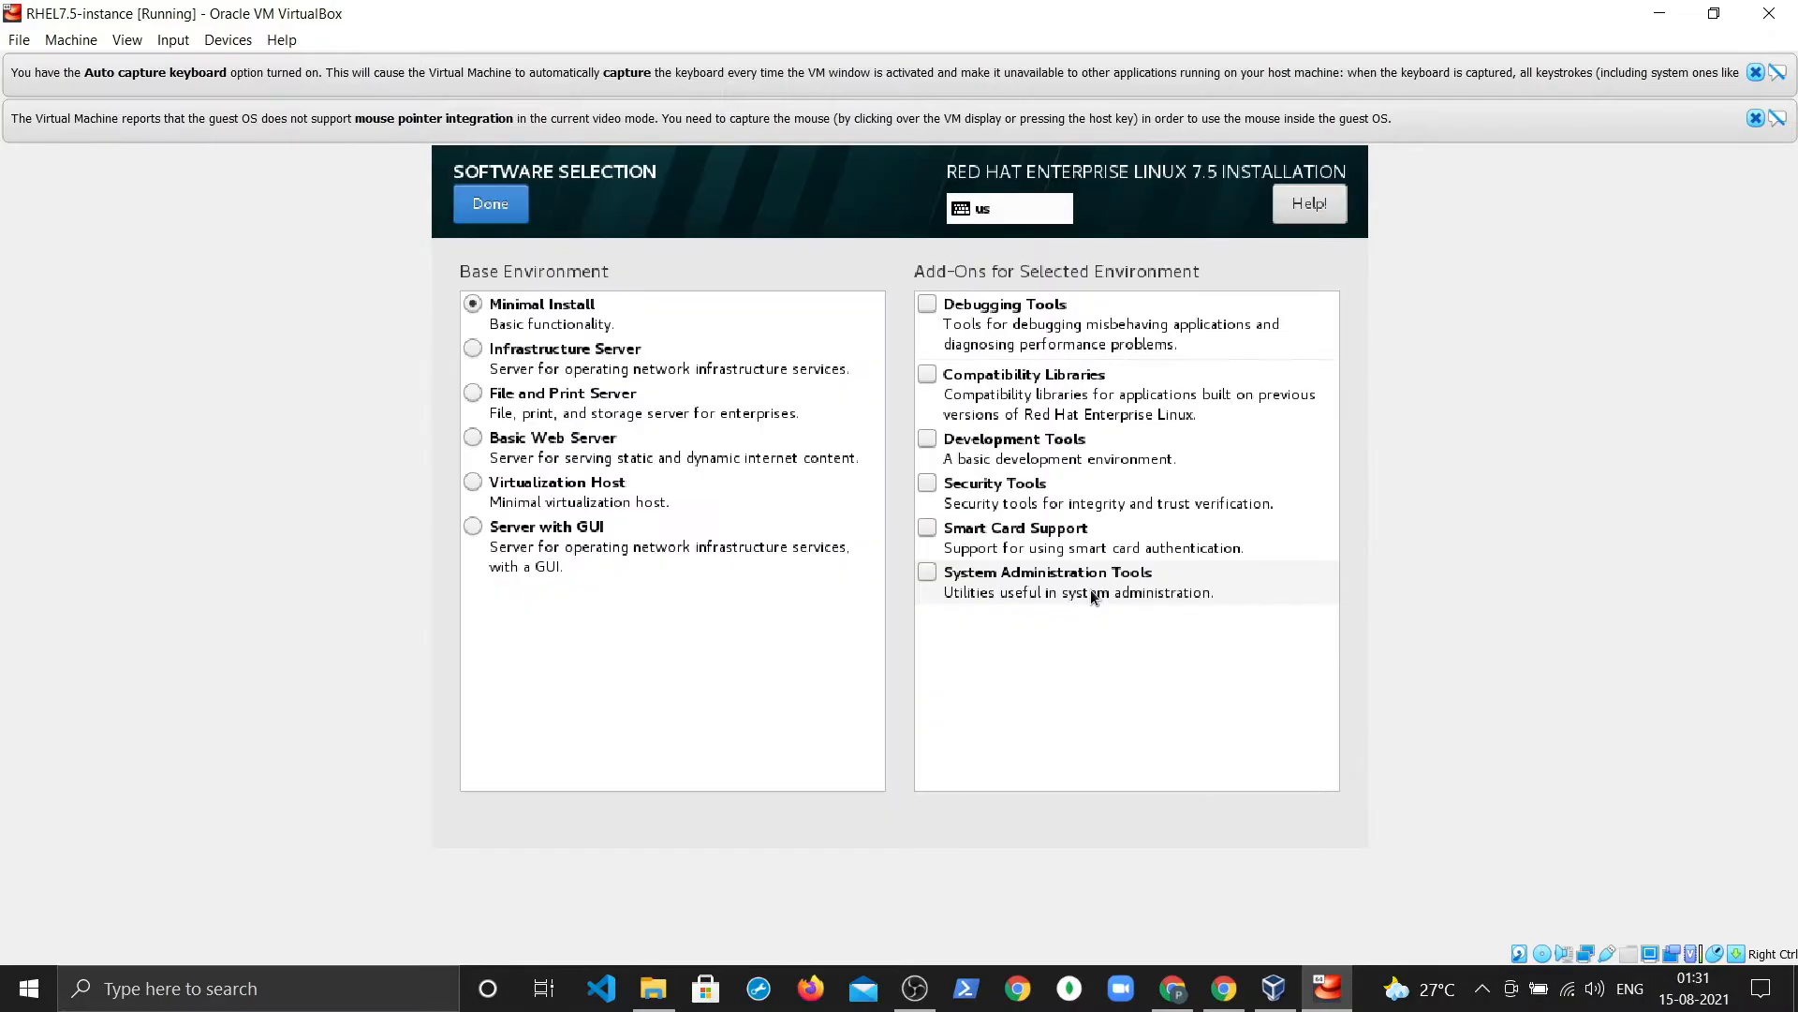
pyautogui.click(477, 529)
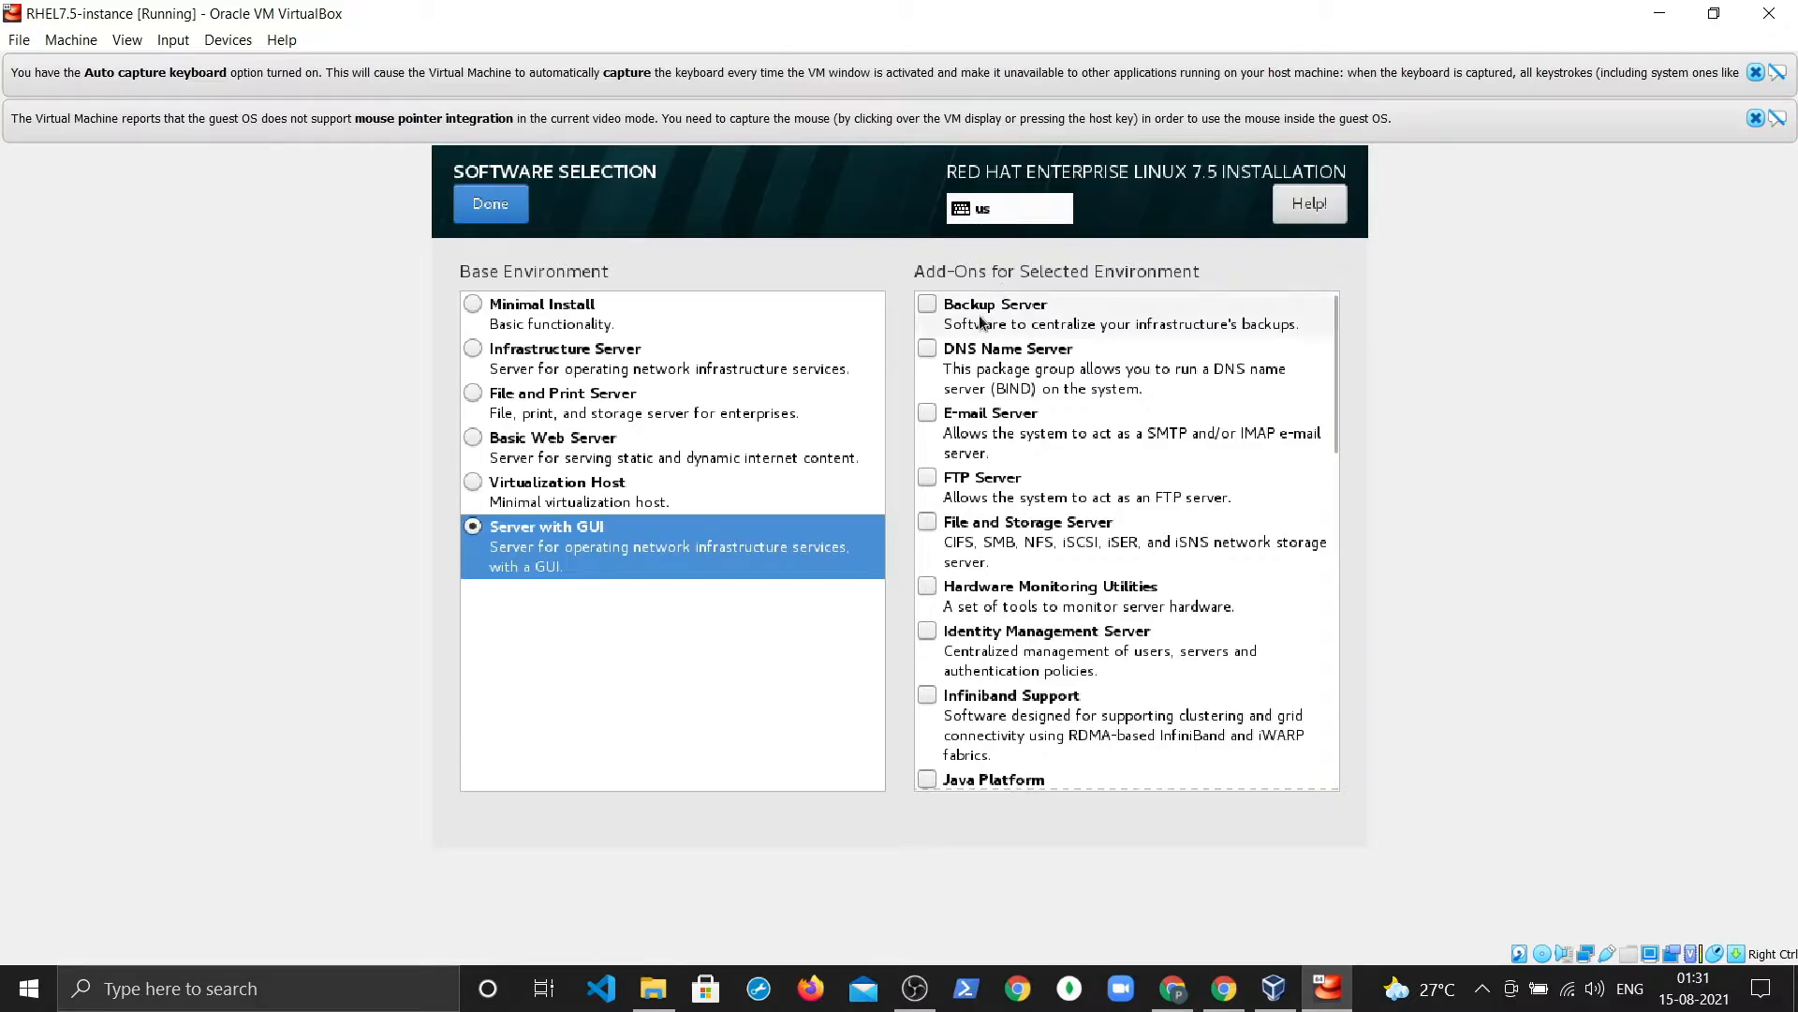
pyautogui.click(489, 208)
pyautogui.scroll(-1, 1340, 524)
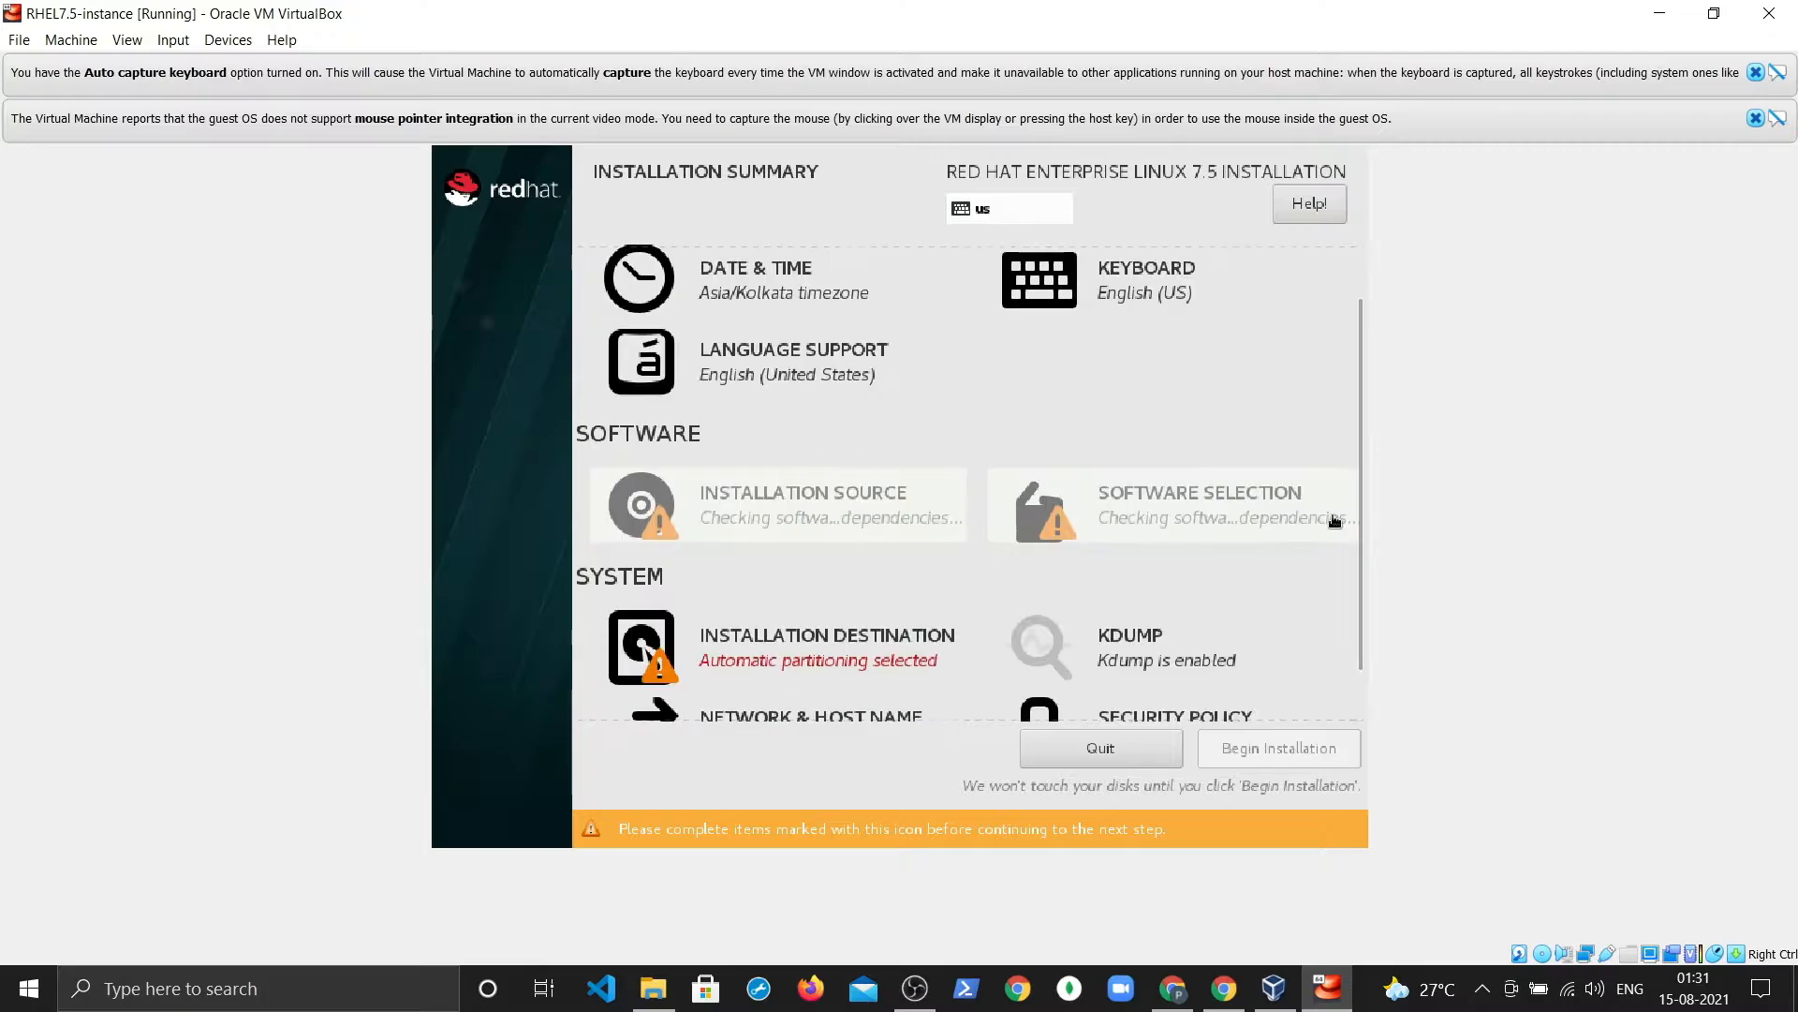
pyautogui.scroll(-1, 1114, 659)
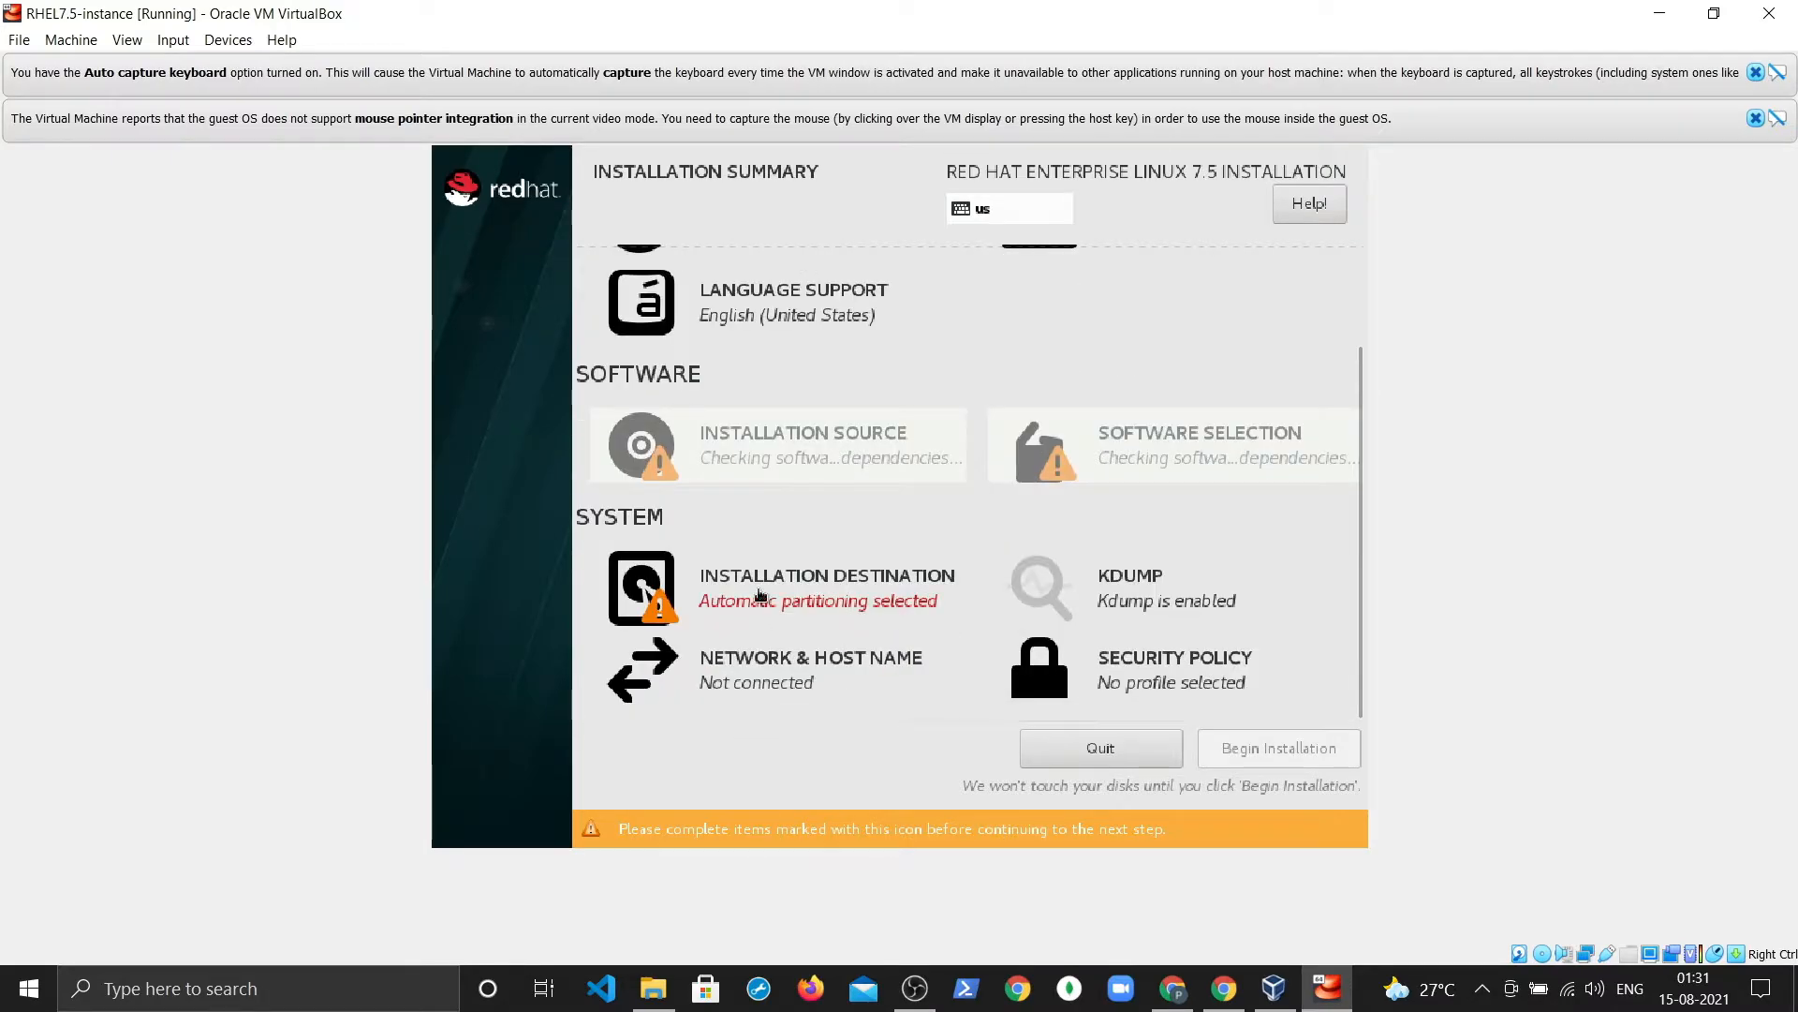
pyautogui.scroll(1, 761, 599)
pyautogui.scroll(-1, 766, 593)
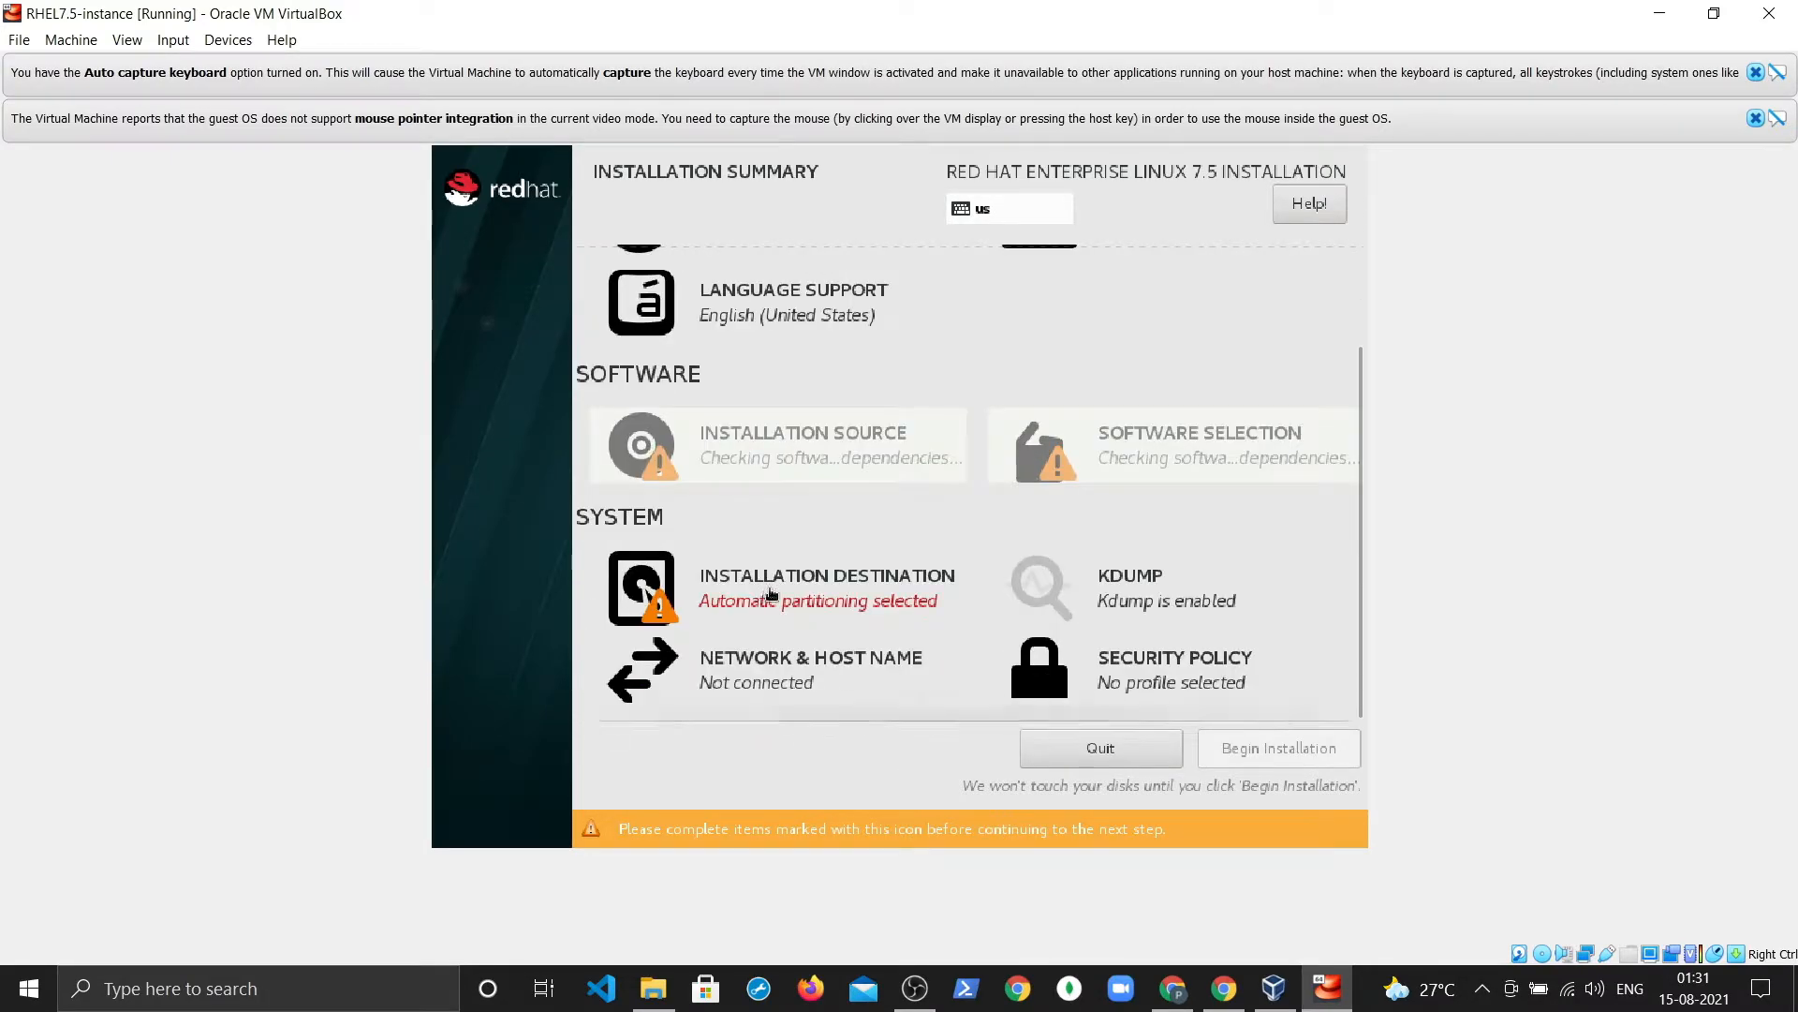
# Step: Select the 20.91 GiB virtual disk as the installation destination with automatic partitioning
pyautogui.click(768, 590)
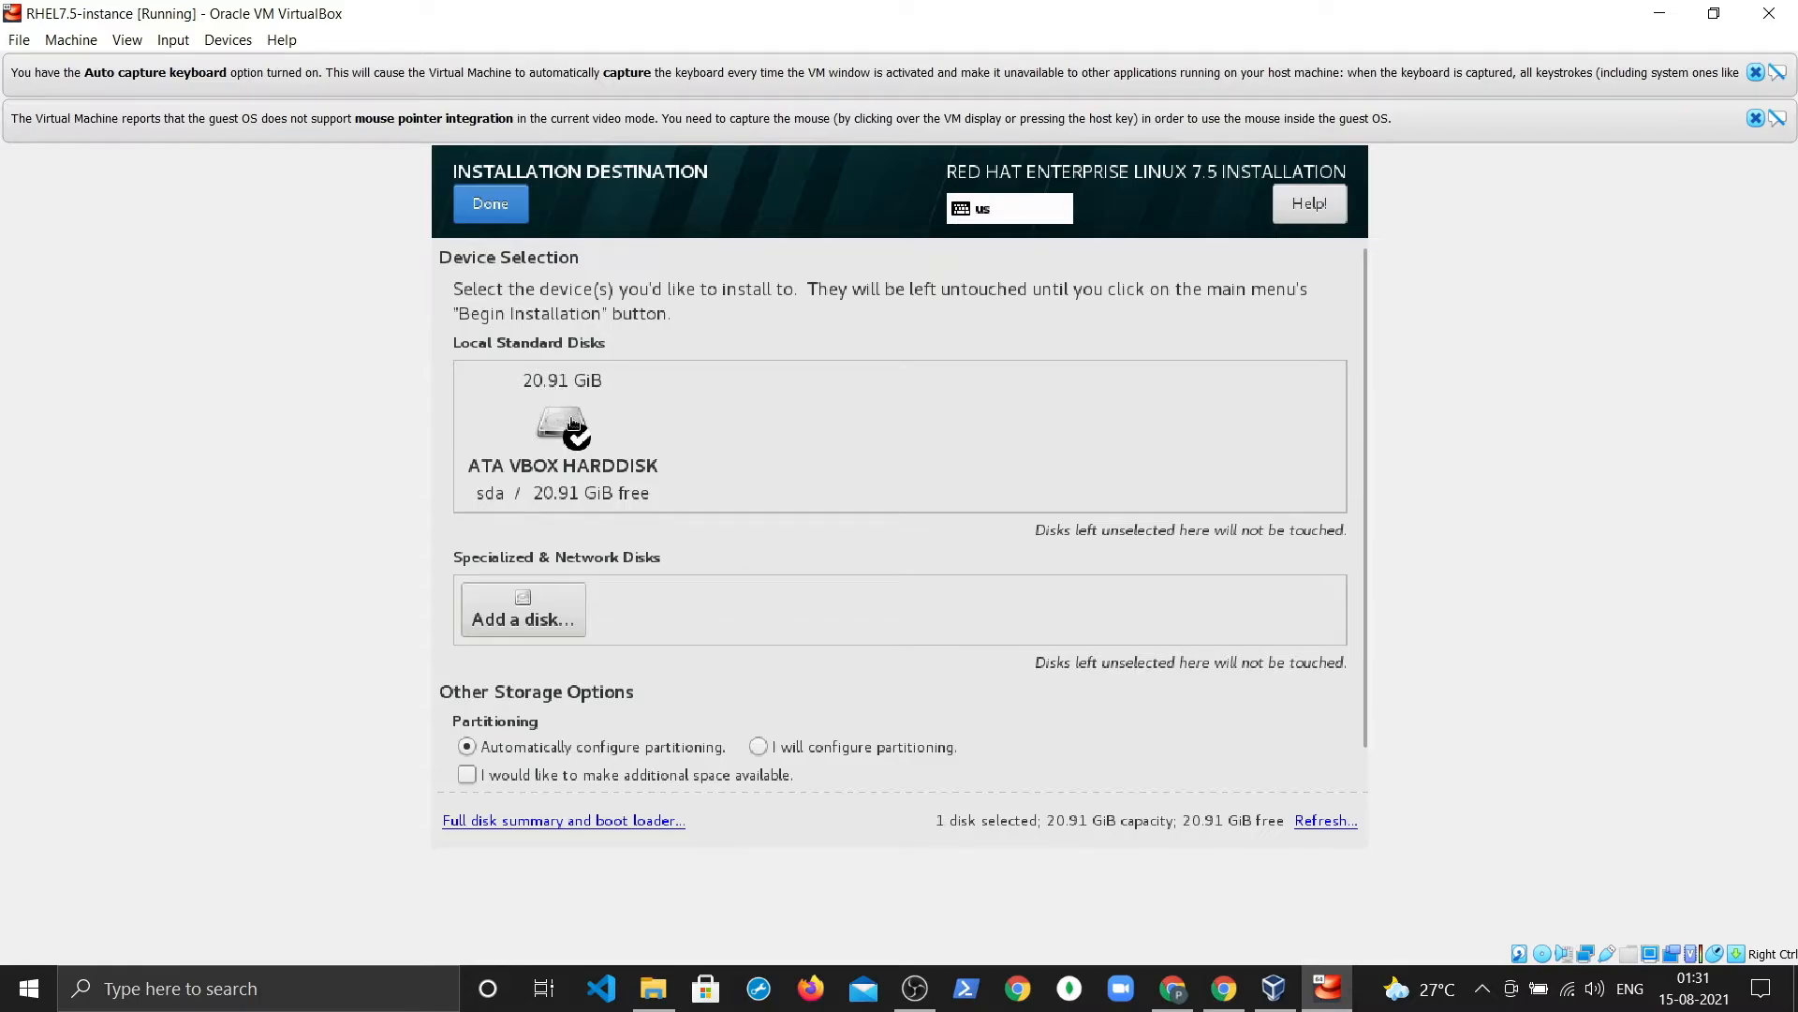
pyautogui.click(570, 411)
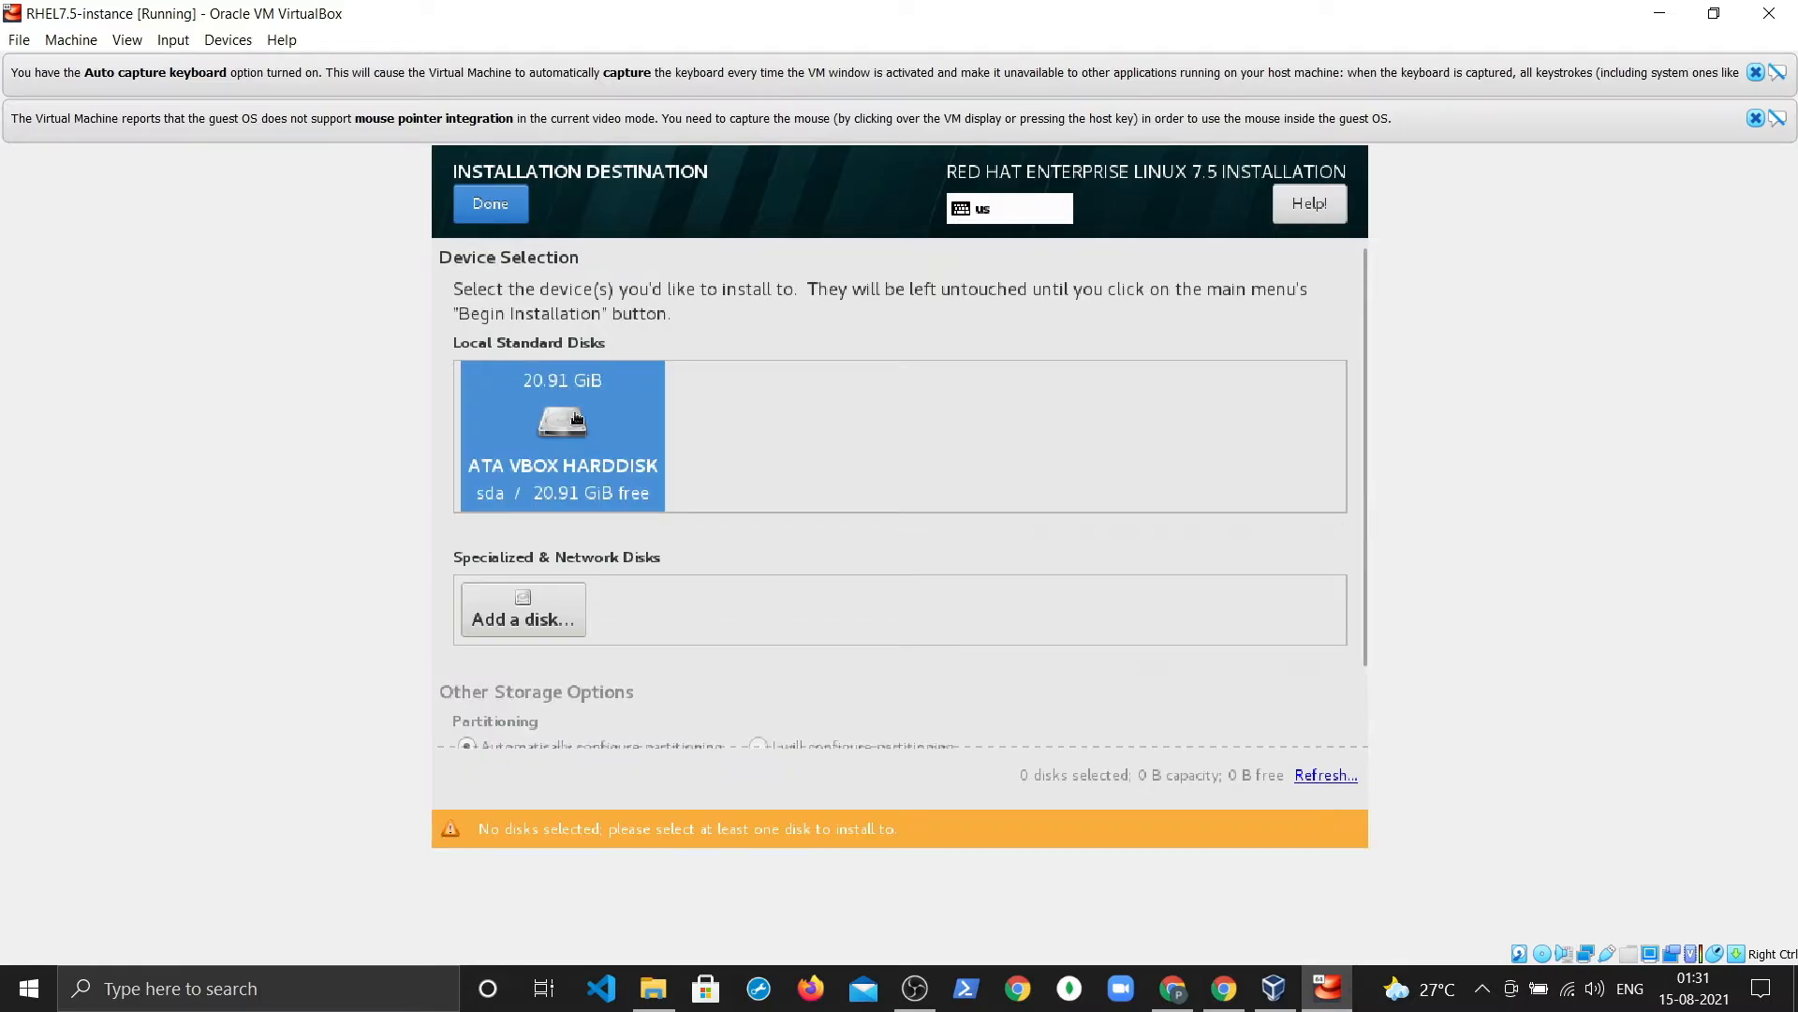
pyautogui.click(572, 468)
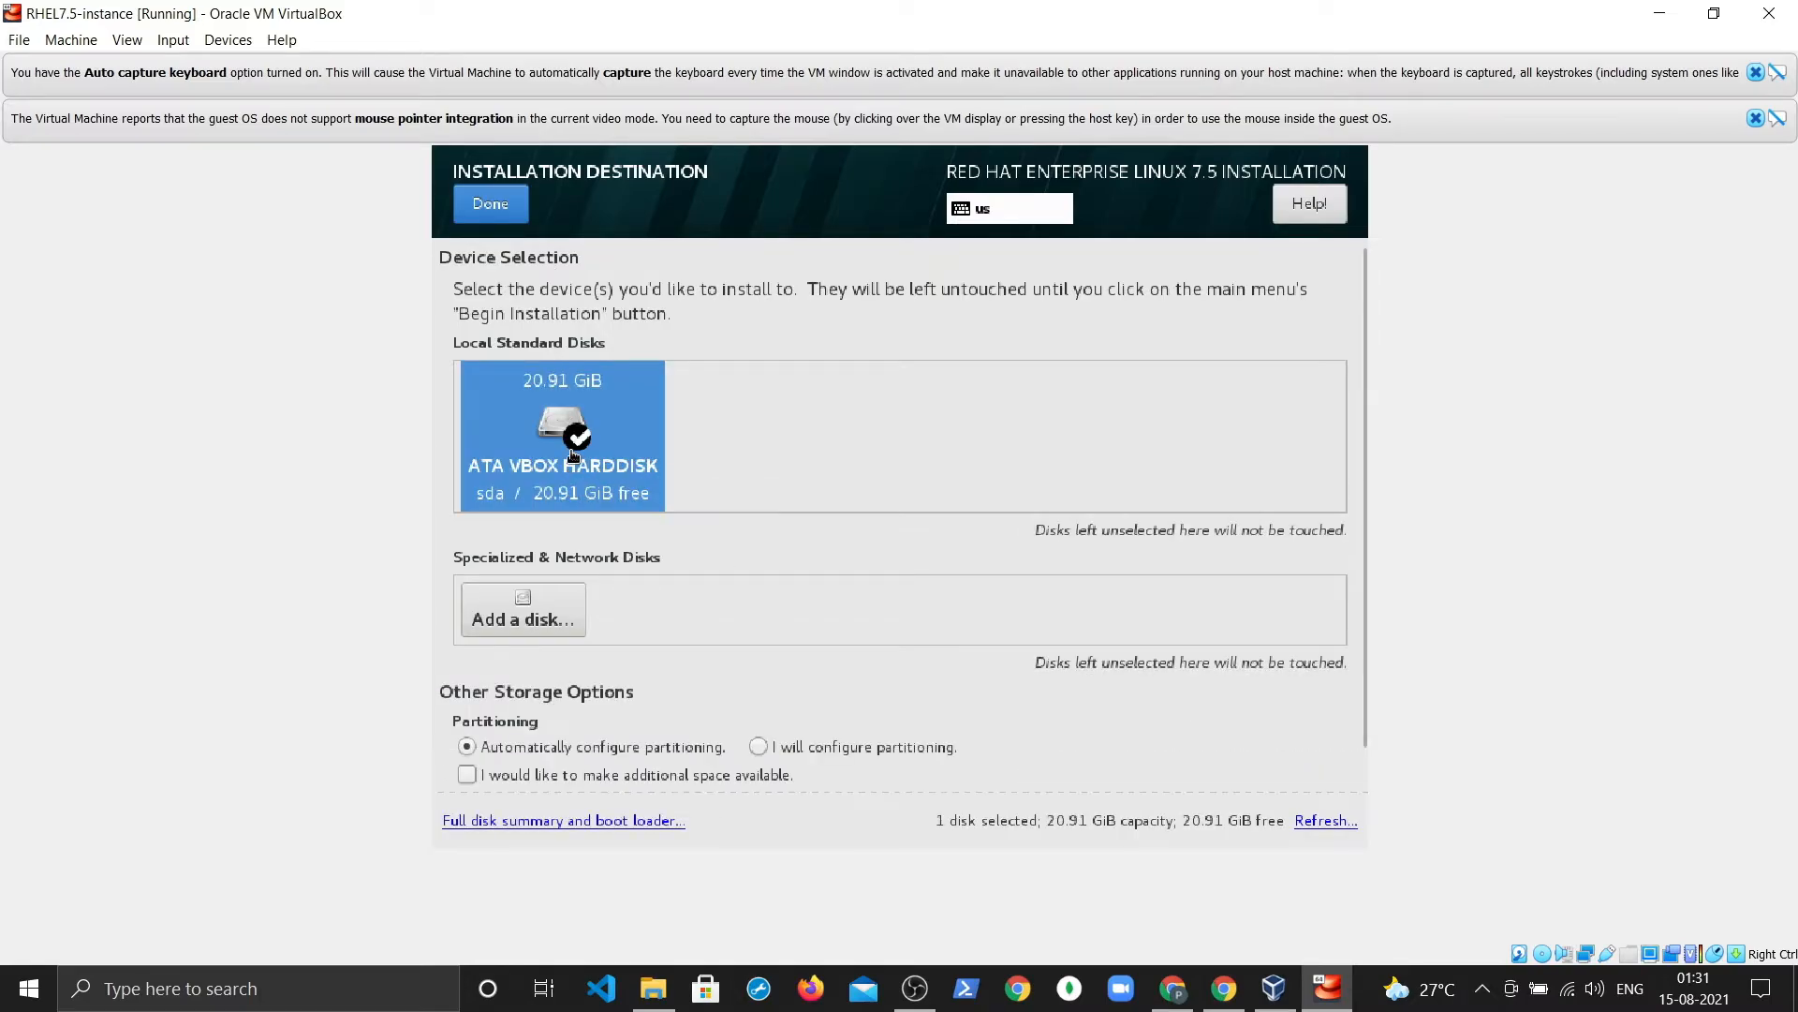
pyautogui.click(518, 211)
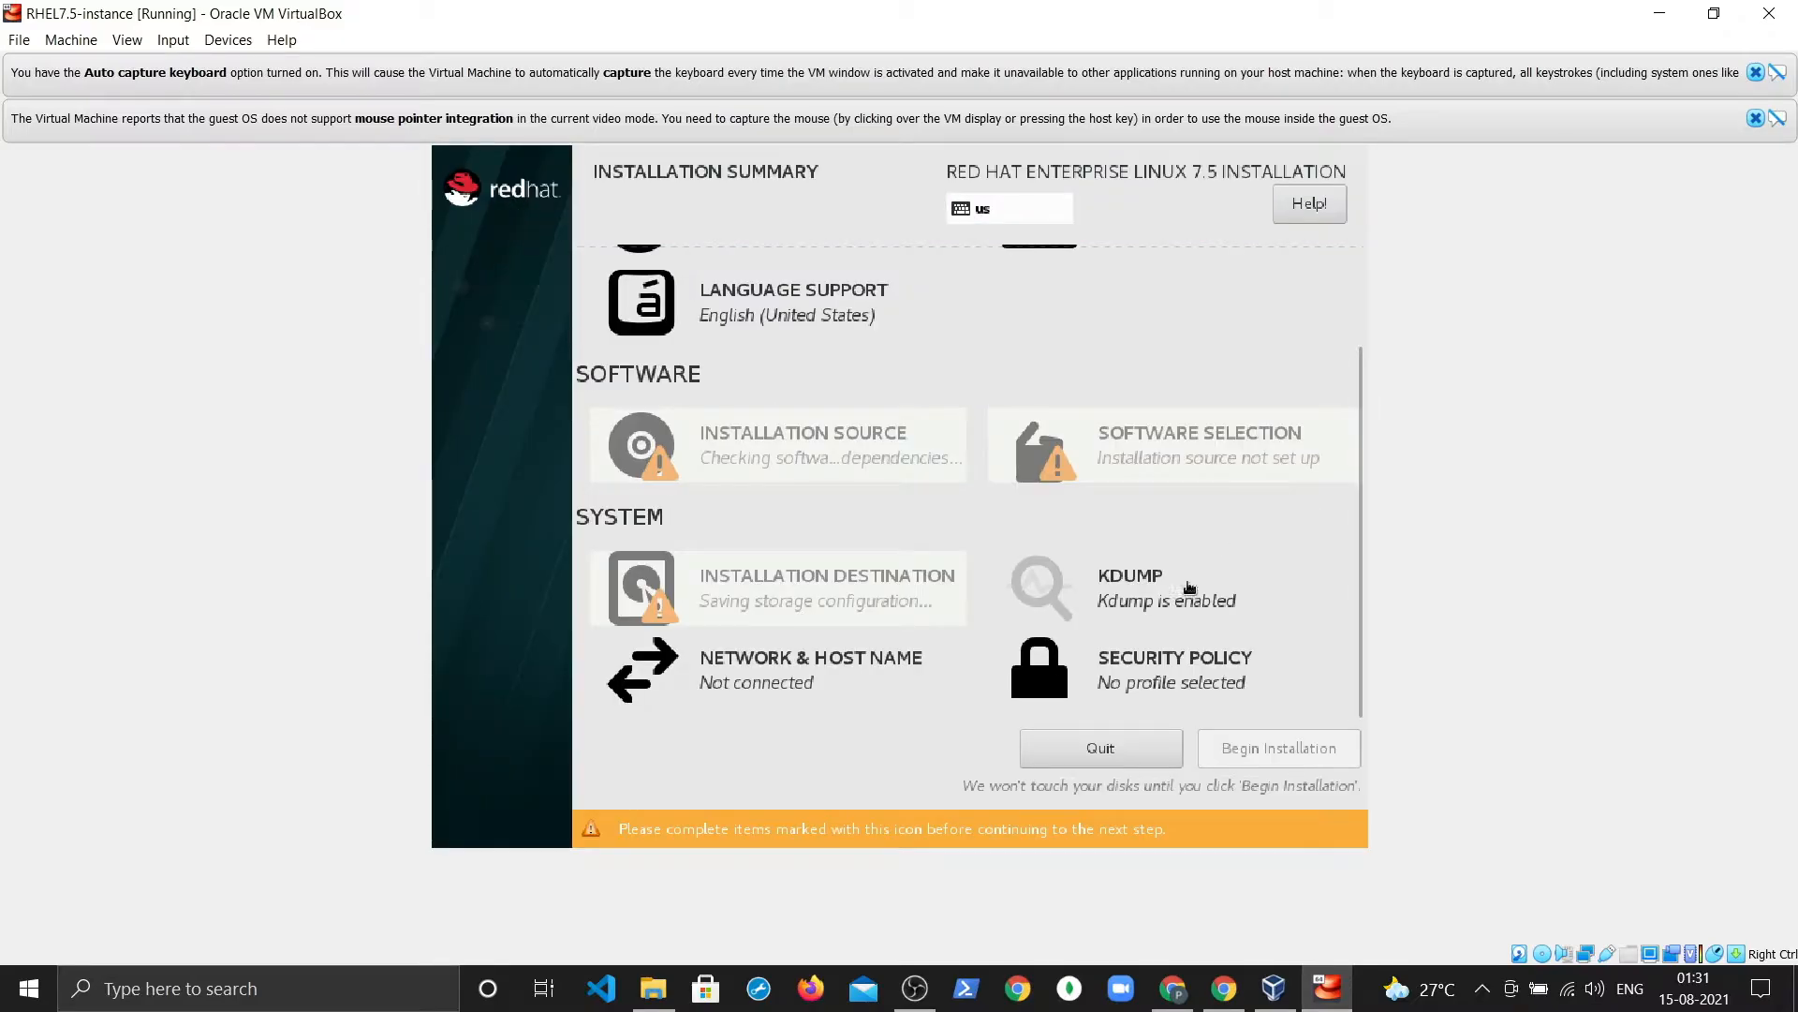
# Step: Switch on the Ethernet (enp0s3) connection in Network & Host Name
pyautogui.click(763, 653)
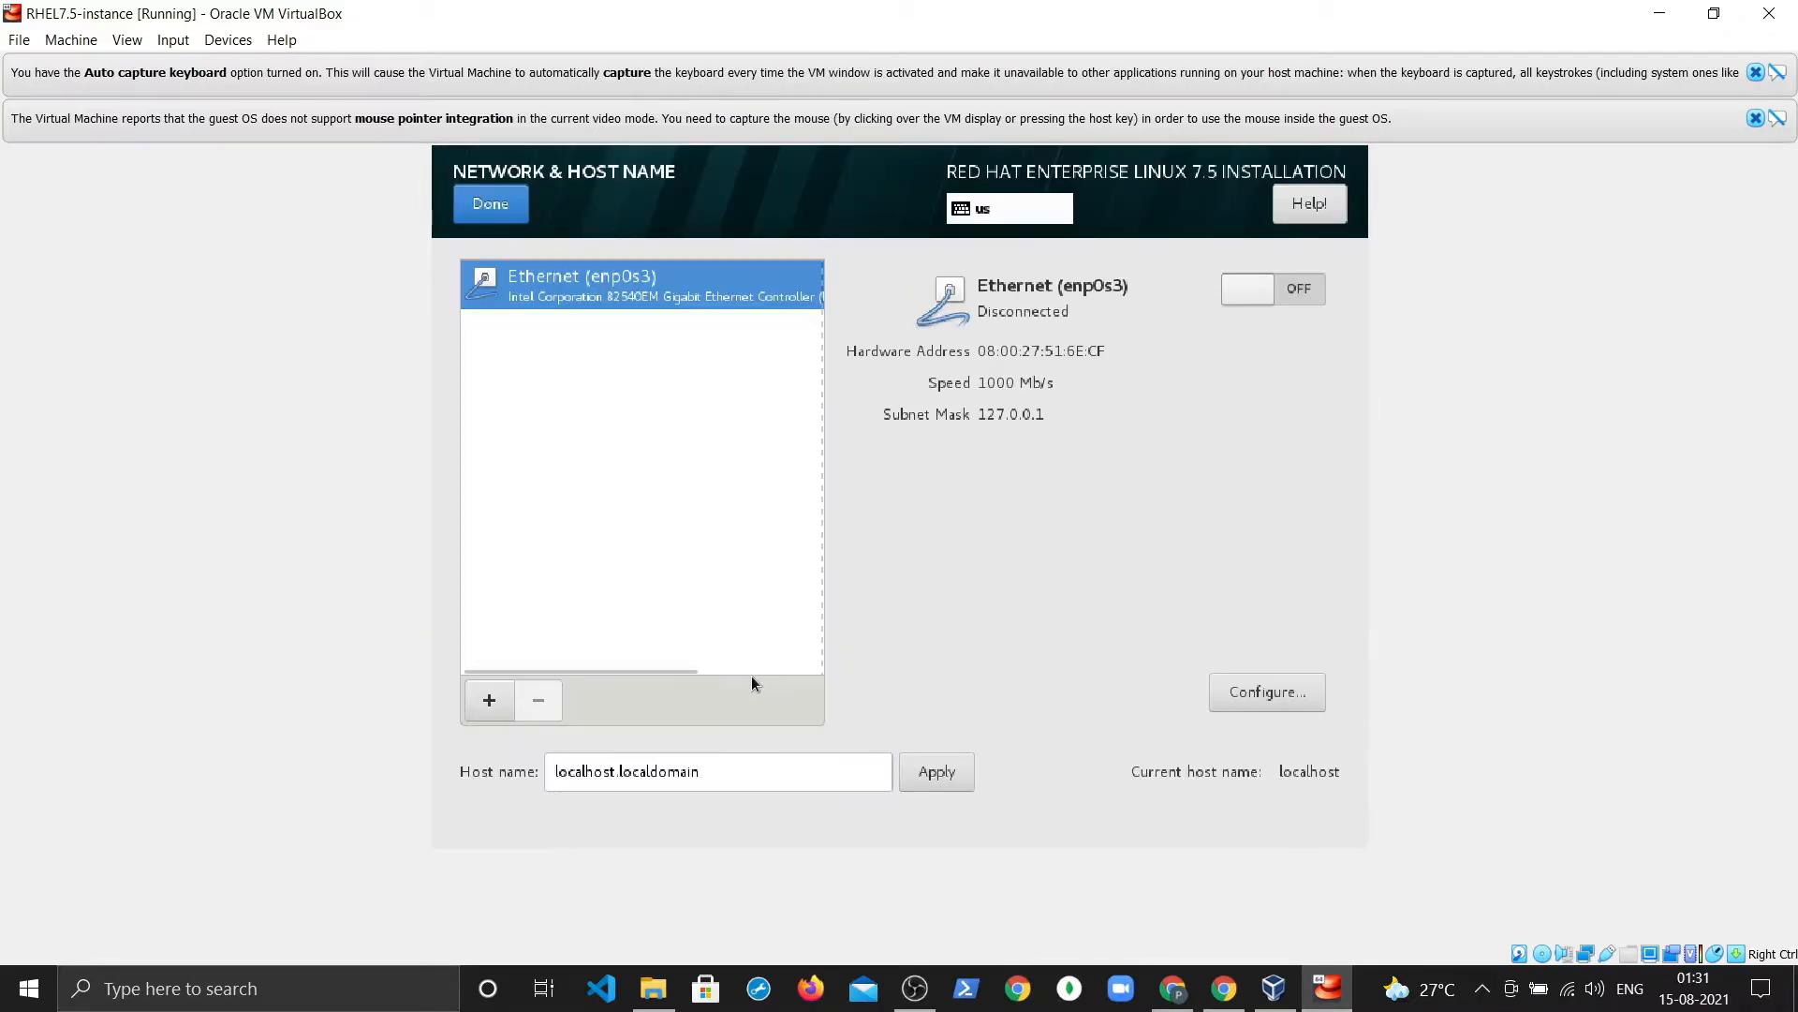
pyautogui.click(1292, 297)
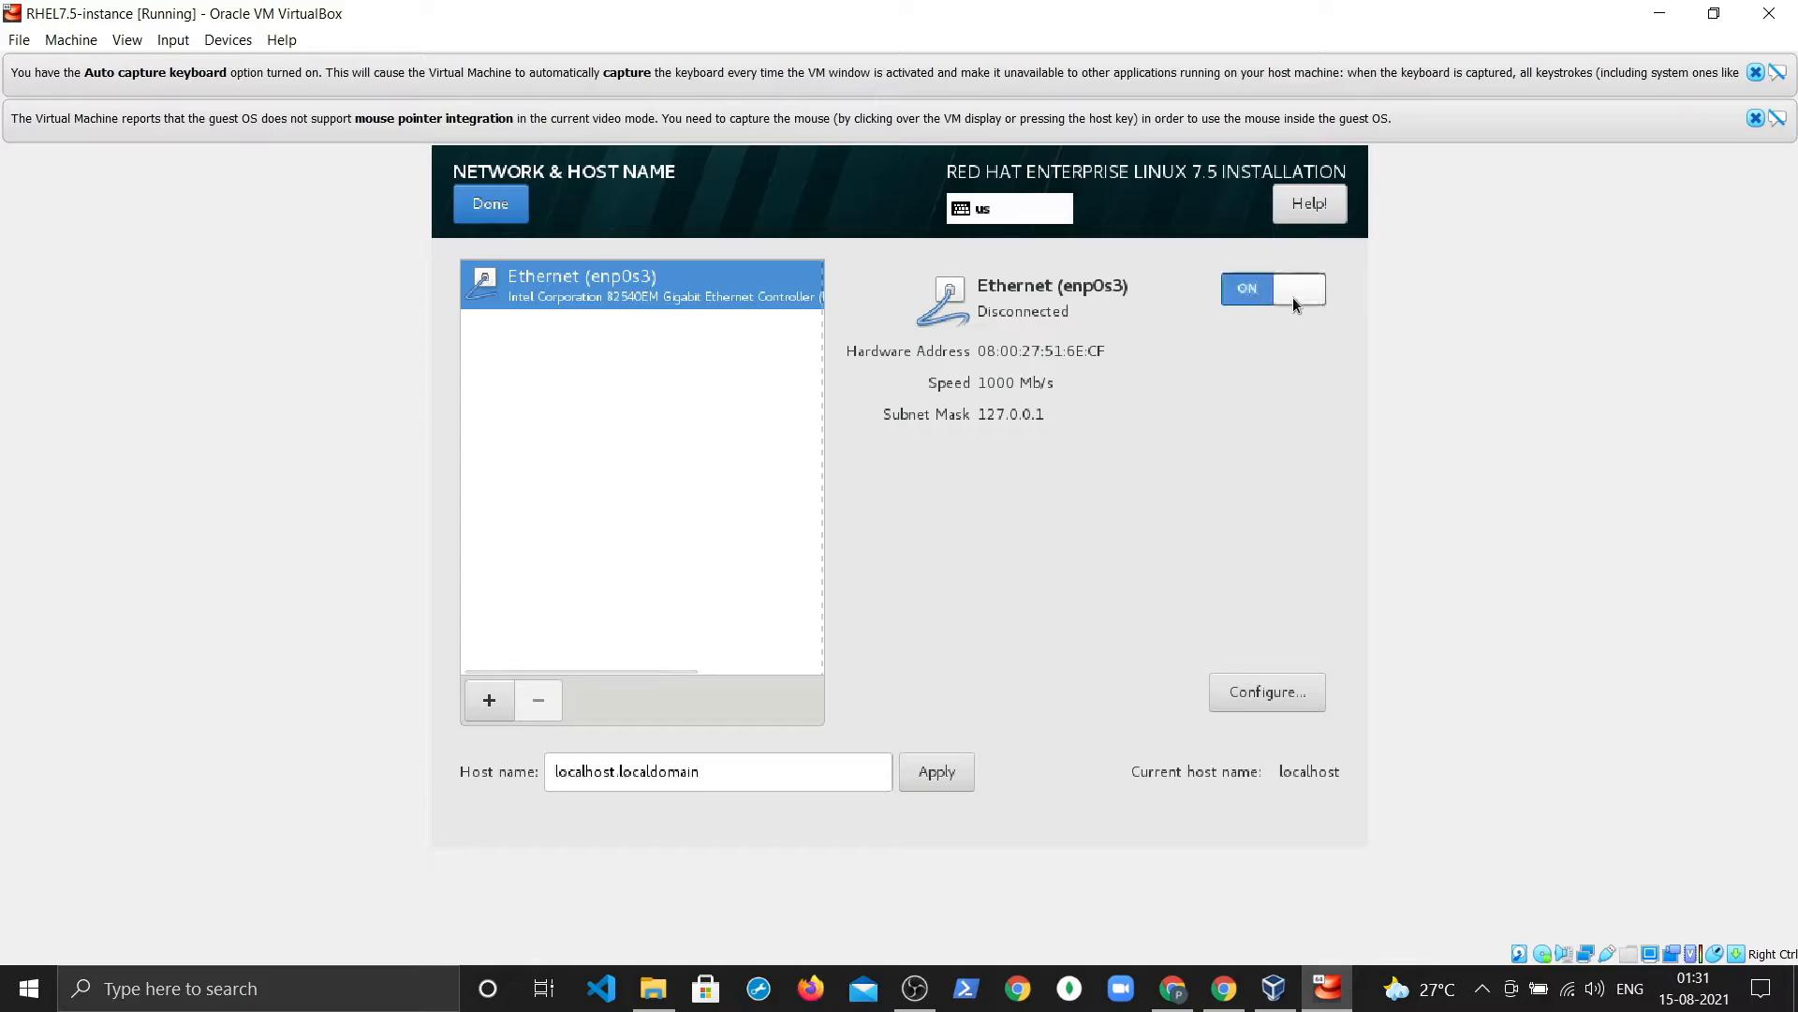
pyautogui.click(491, 204)
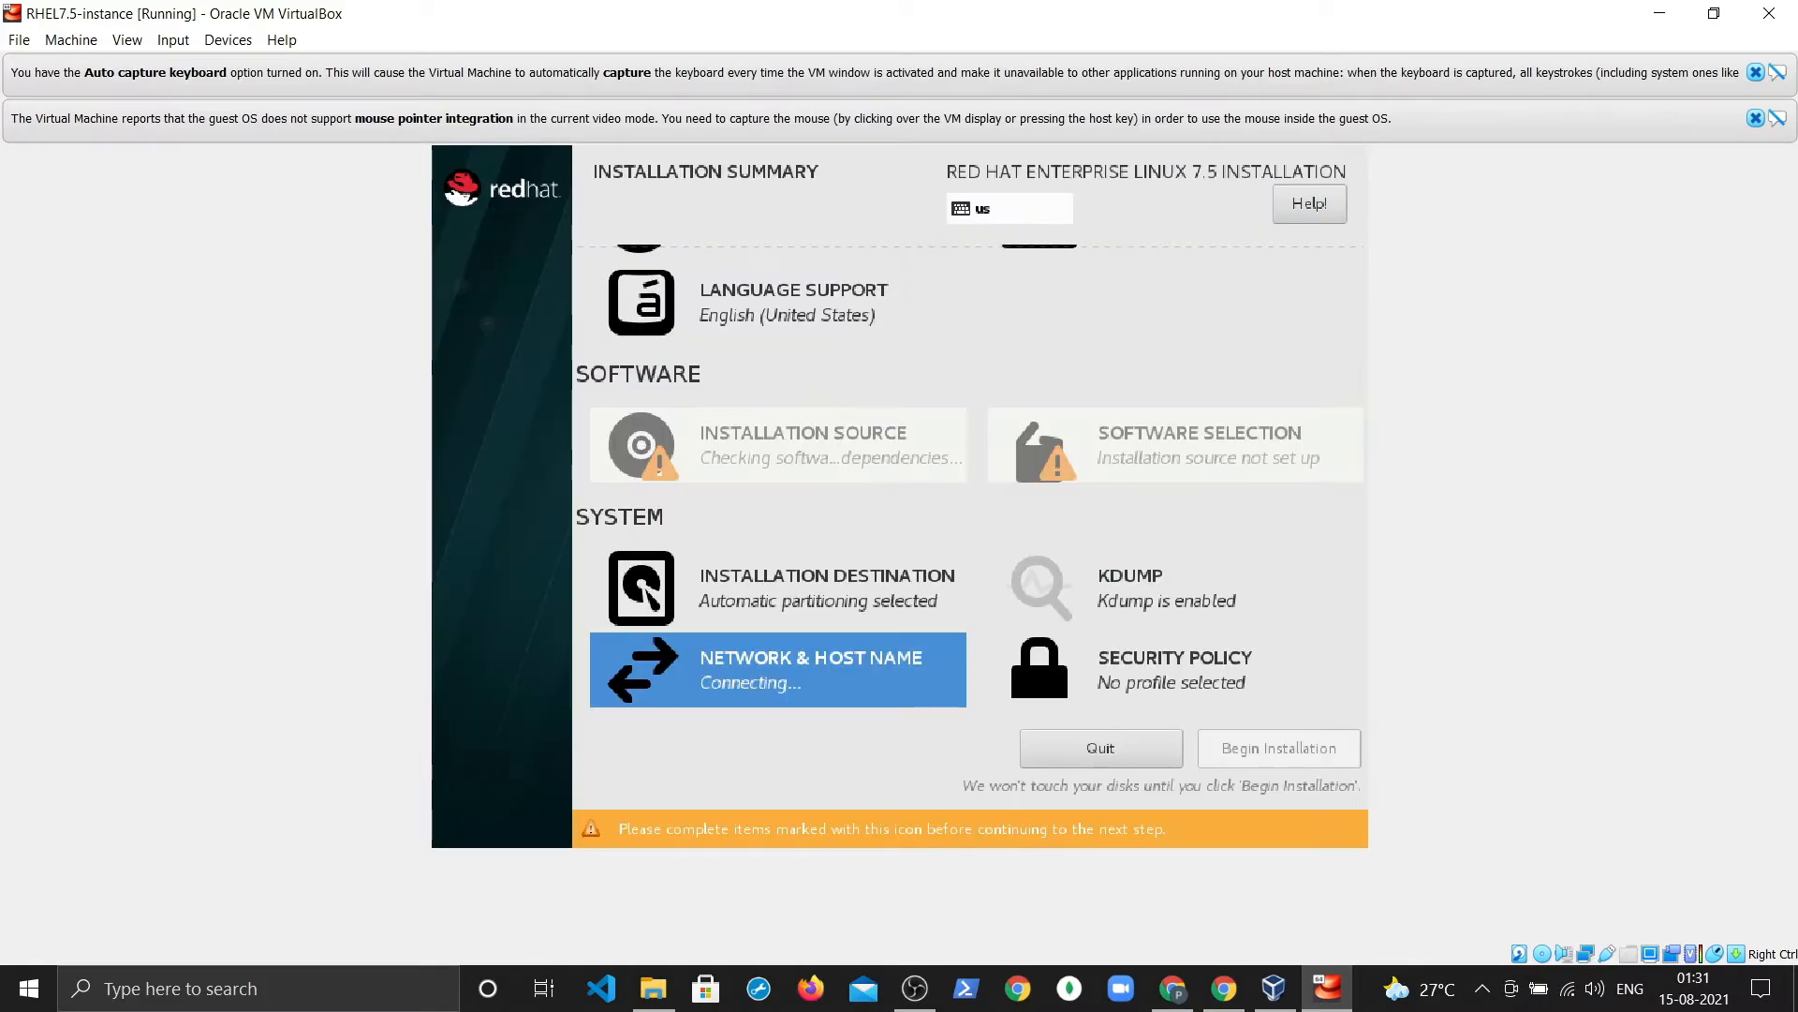
pyautogui.scroll(1, 1239, 616)
pyautogui.scroll(1, 1239, 610)
pyautogui.scroll(-2, 1239, 609)
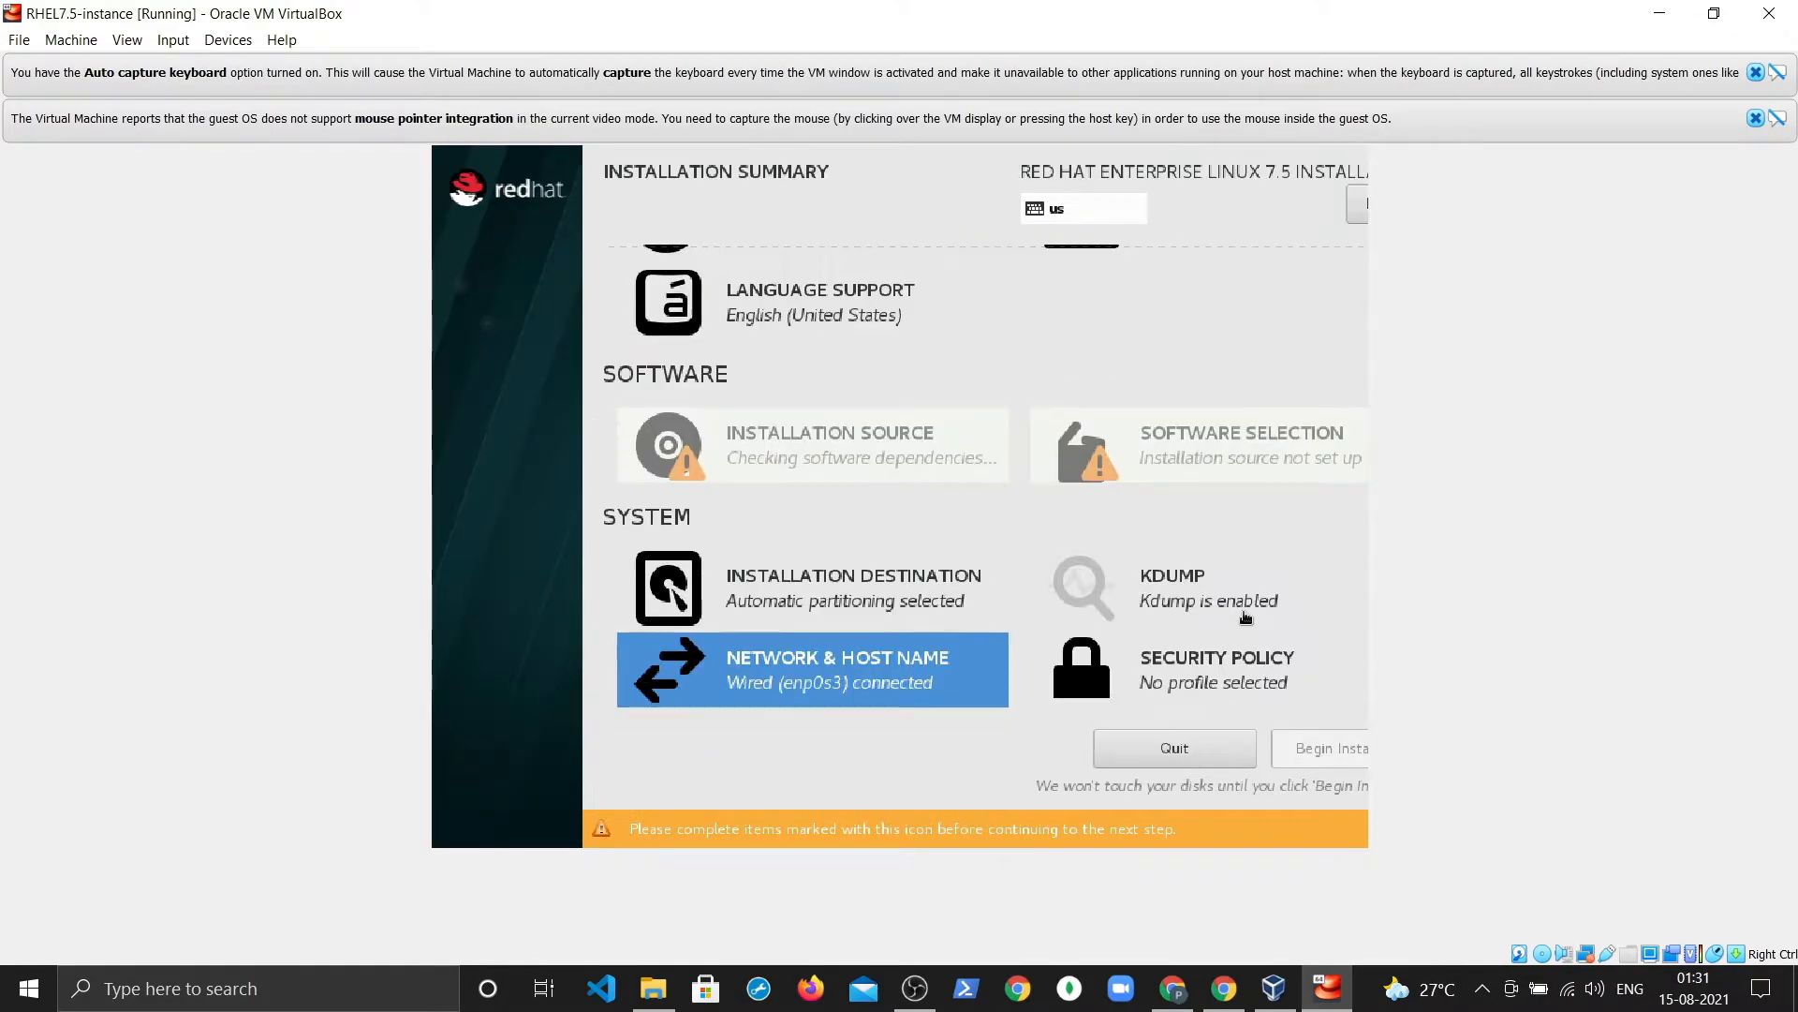
pyautogui.scroll(2, 1239, 610)
pyautogui.scroll(-2, 1239, 610)
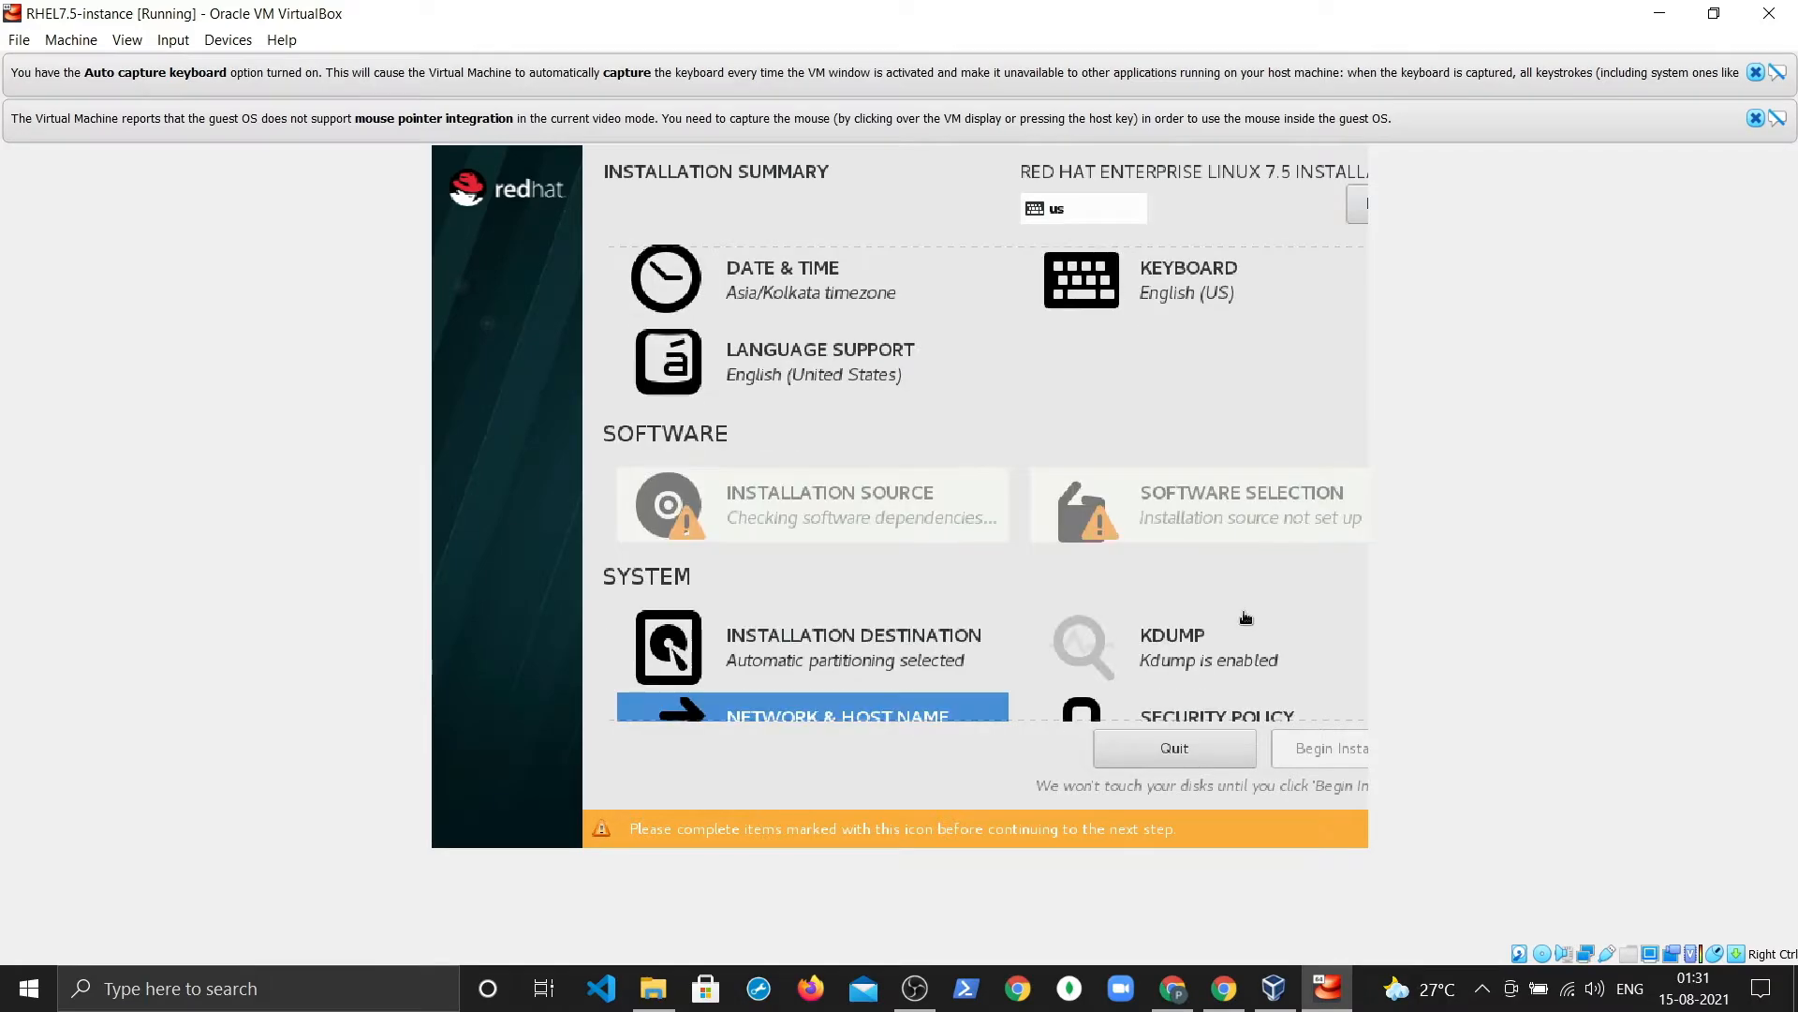
pyautogui.scroll(2, 1239, 610)
pyautogui.scroll(-2, 1239, 610)
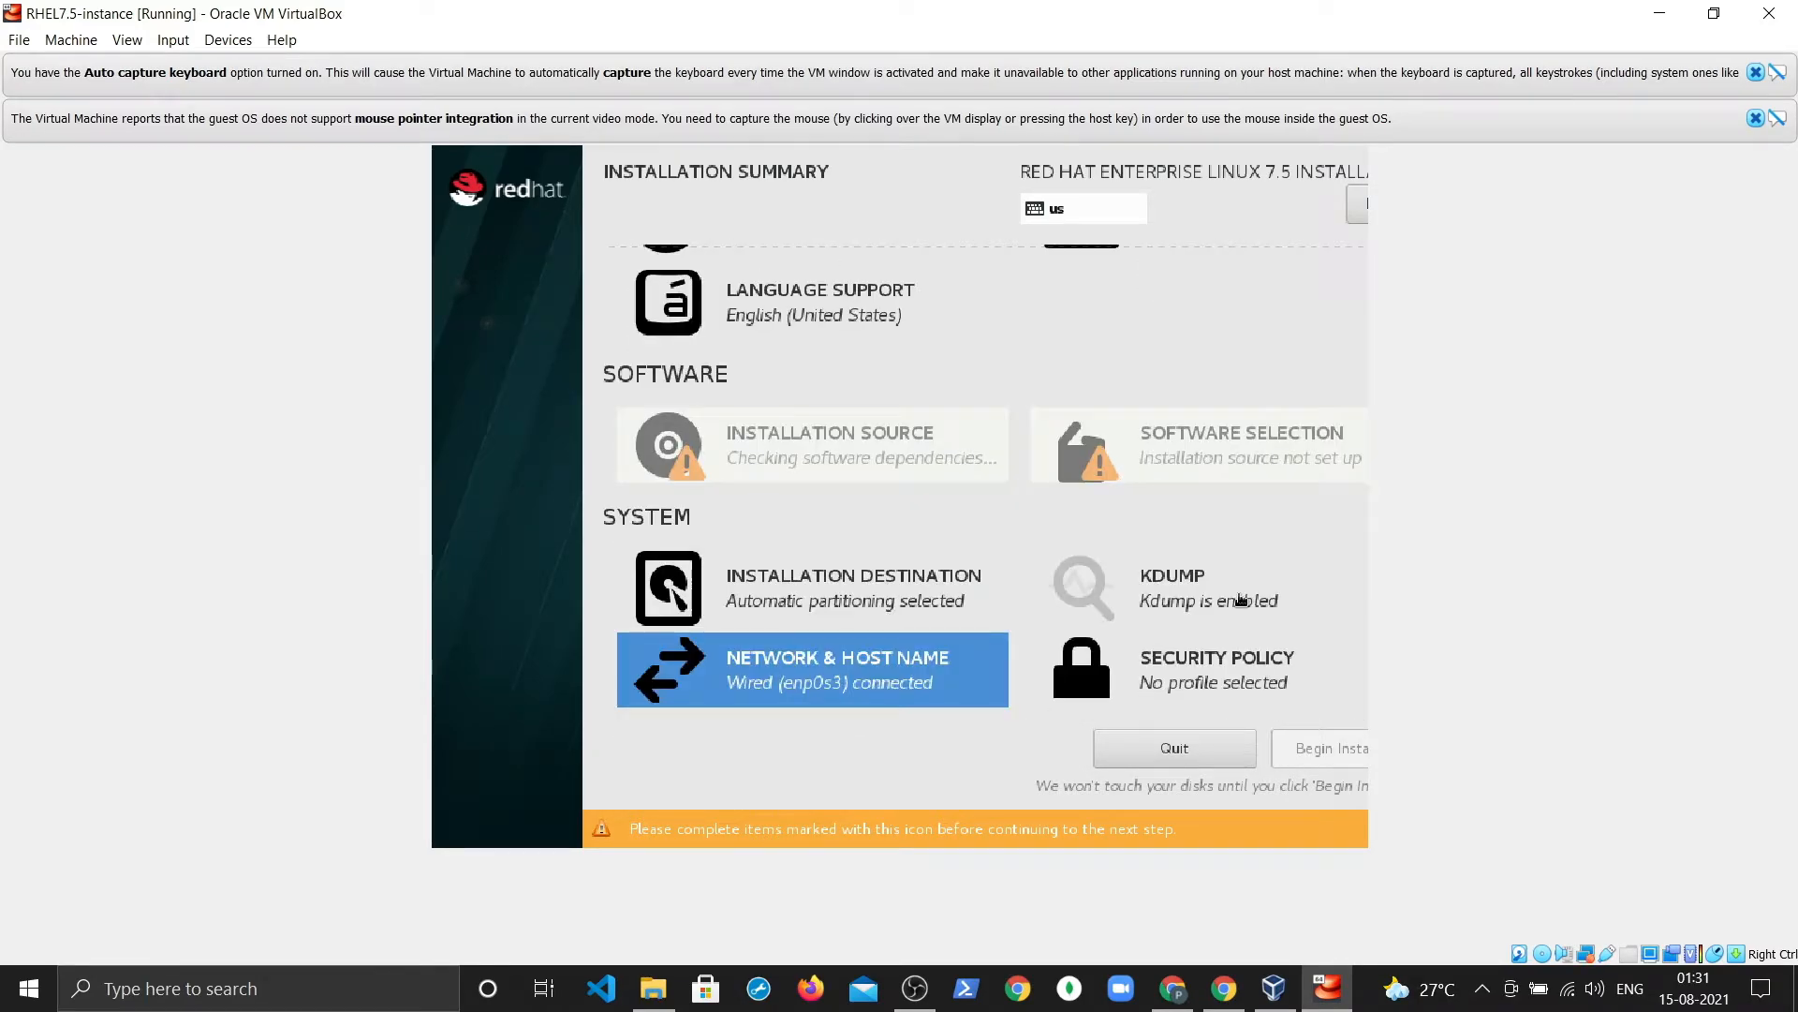
# Step: Disable kdump by unchecking Enable kdump
pyautogui.click(1243, 609)
pyautogui.click(457, 333)
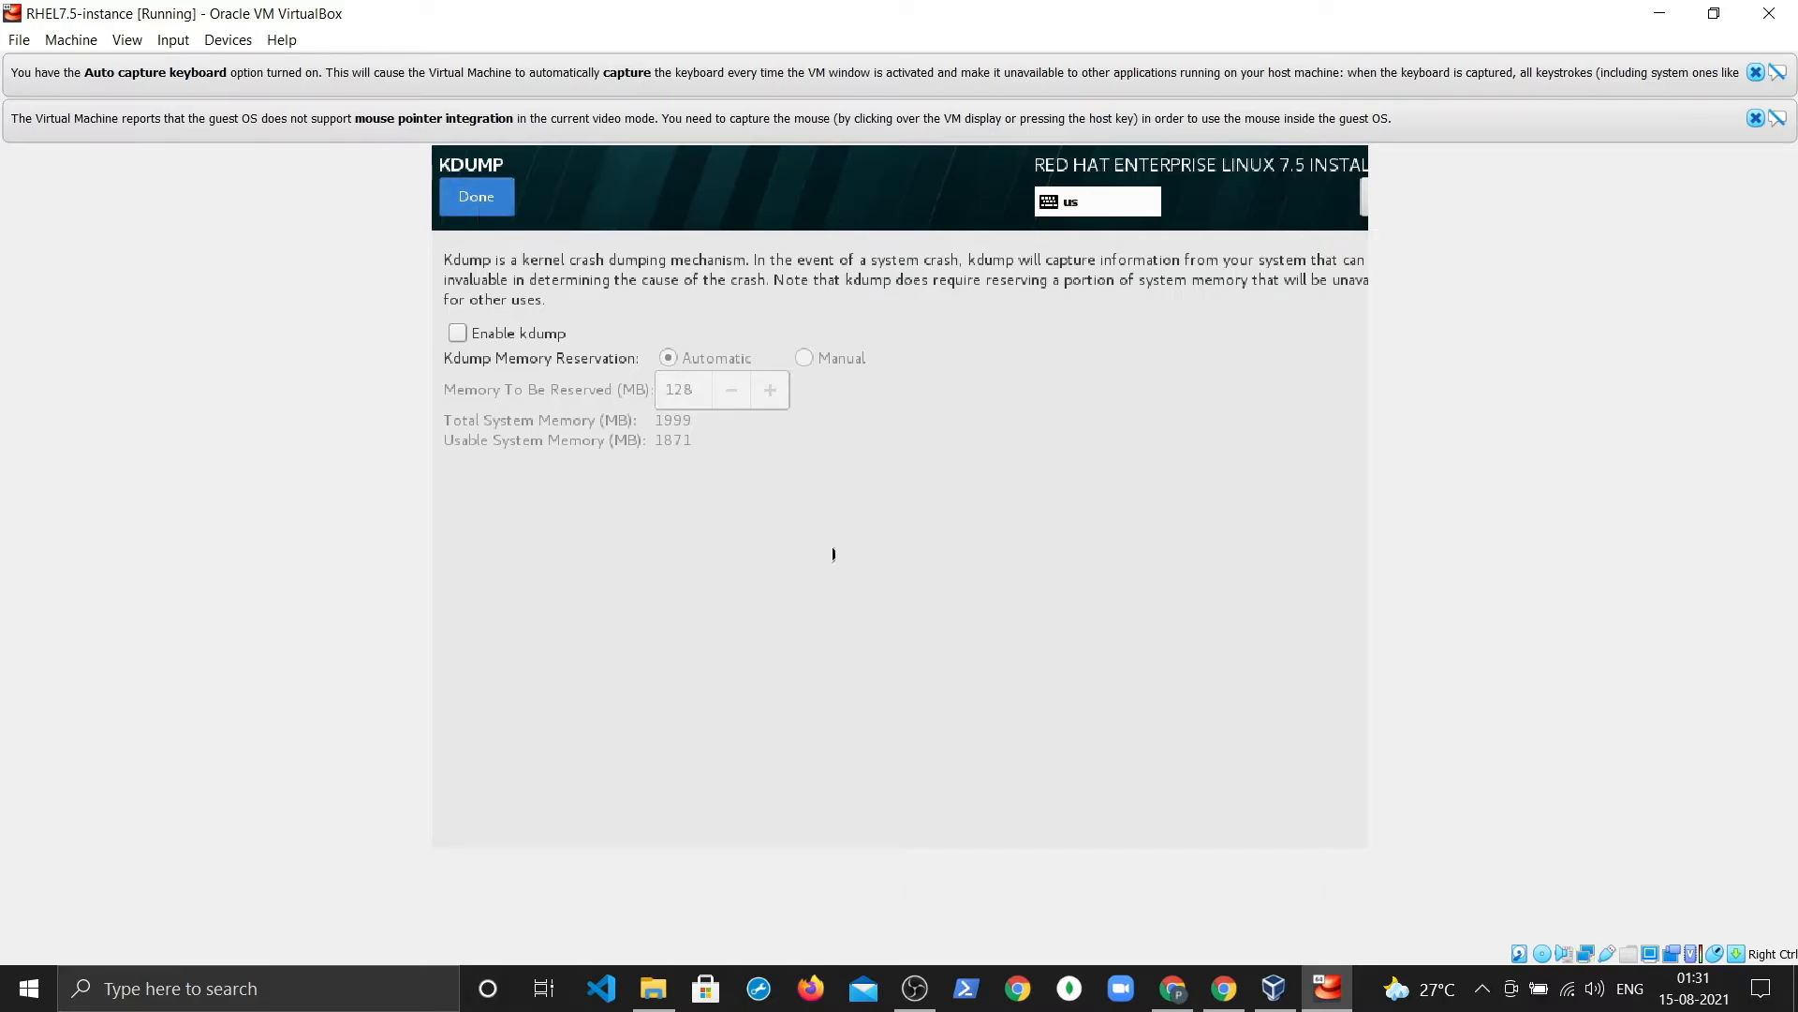
pyautogui.click(467, 196)
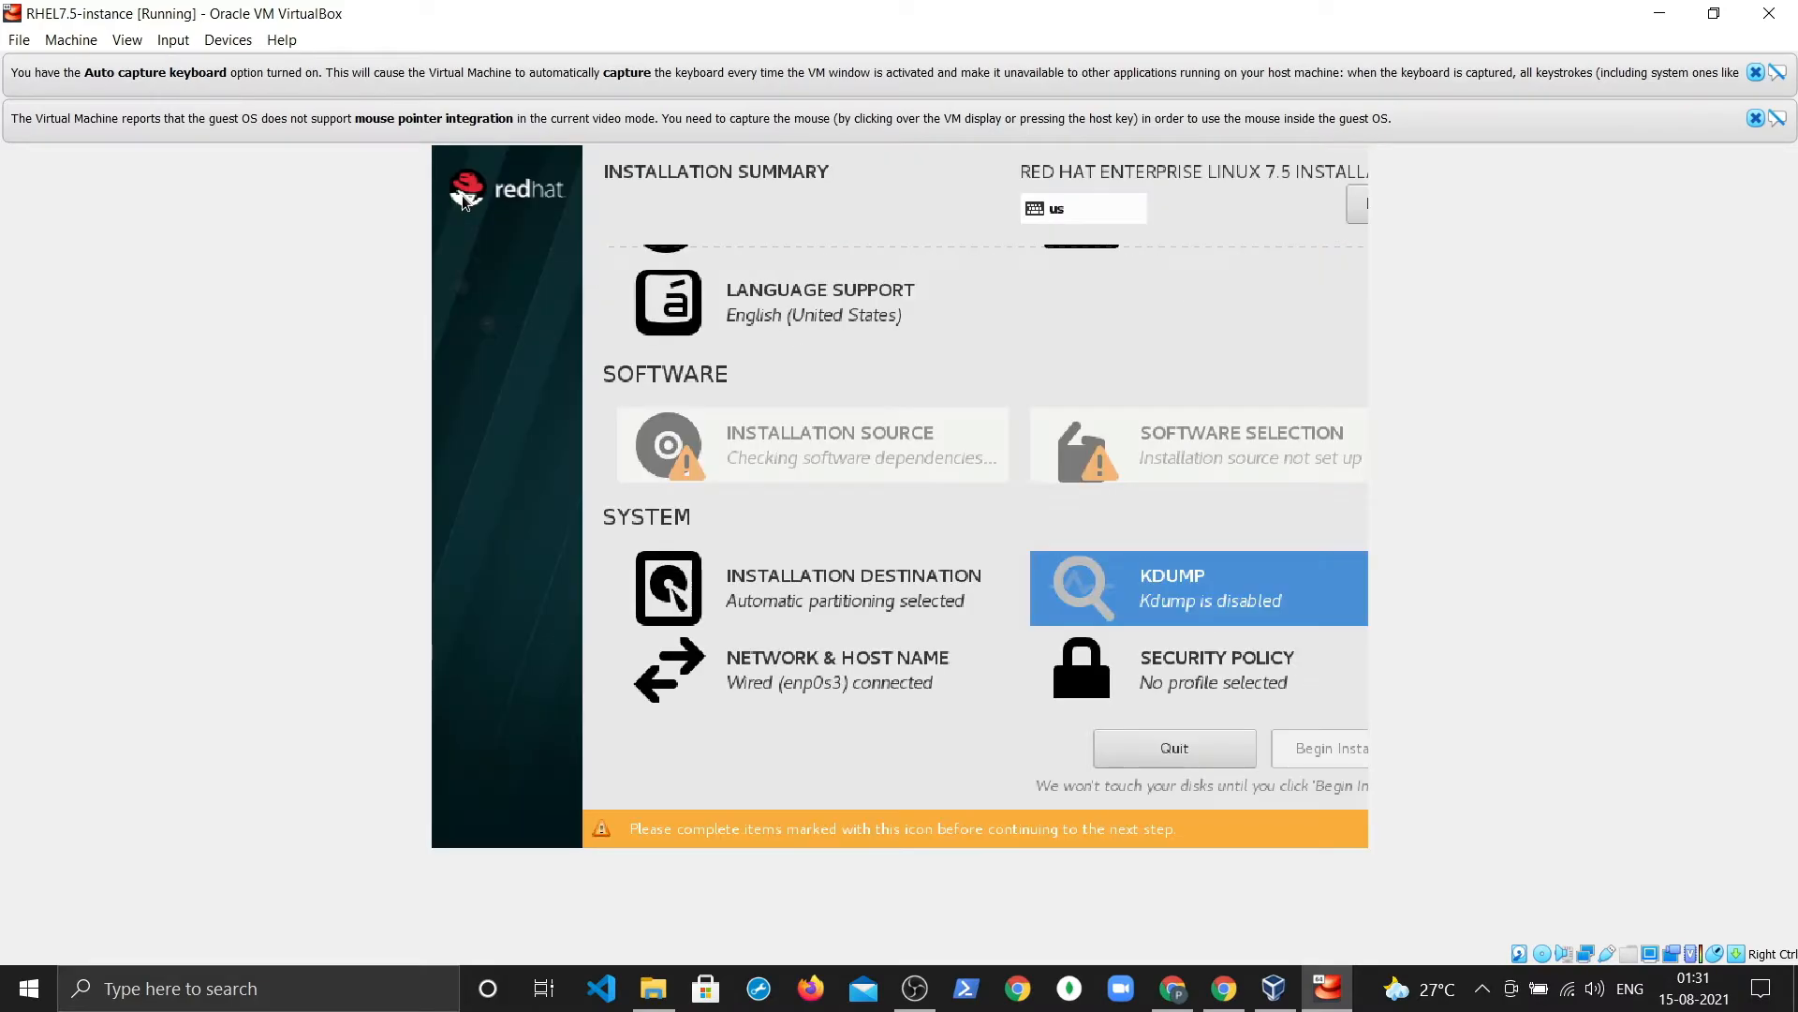
pyautogui.scroll(2, 988, 712)
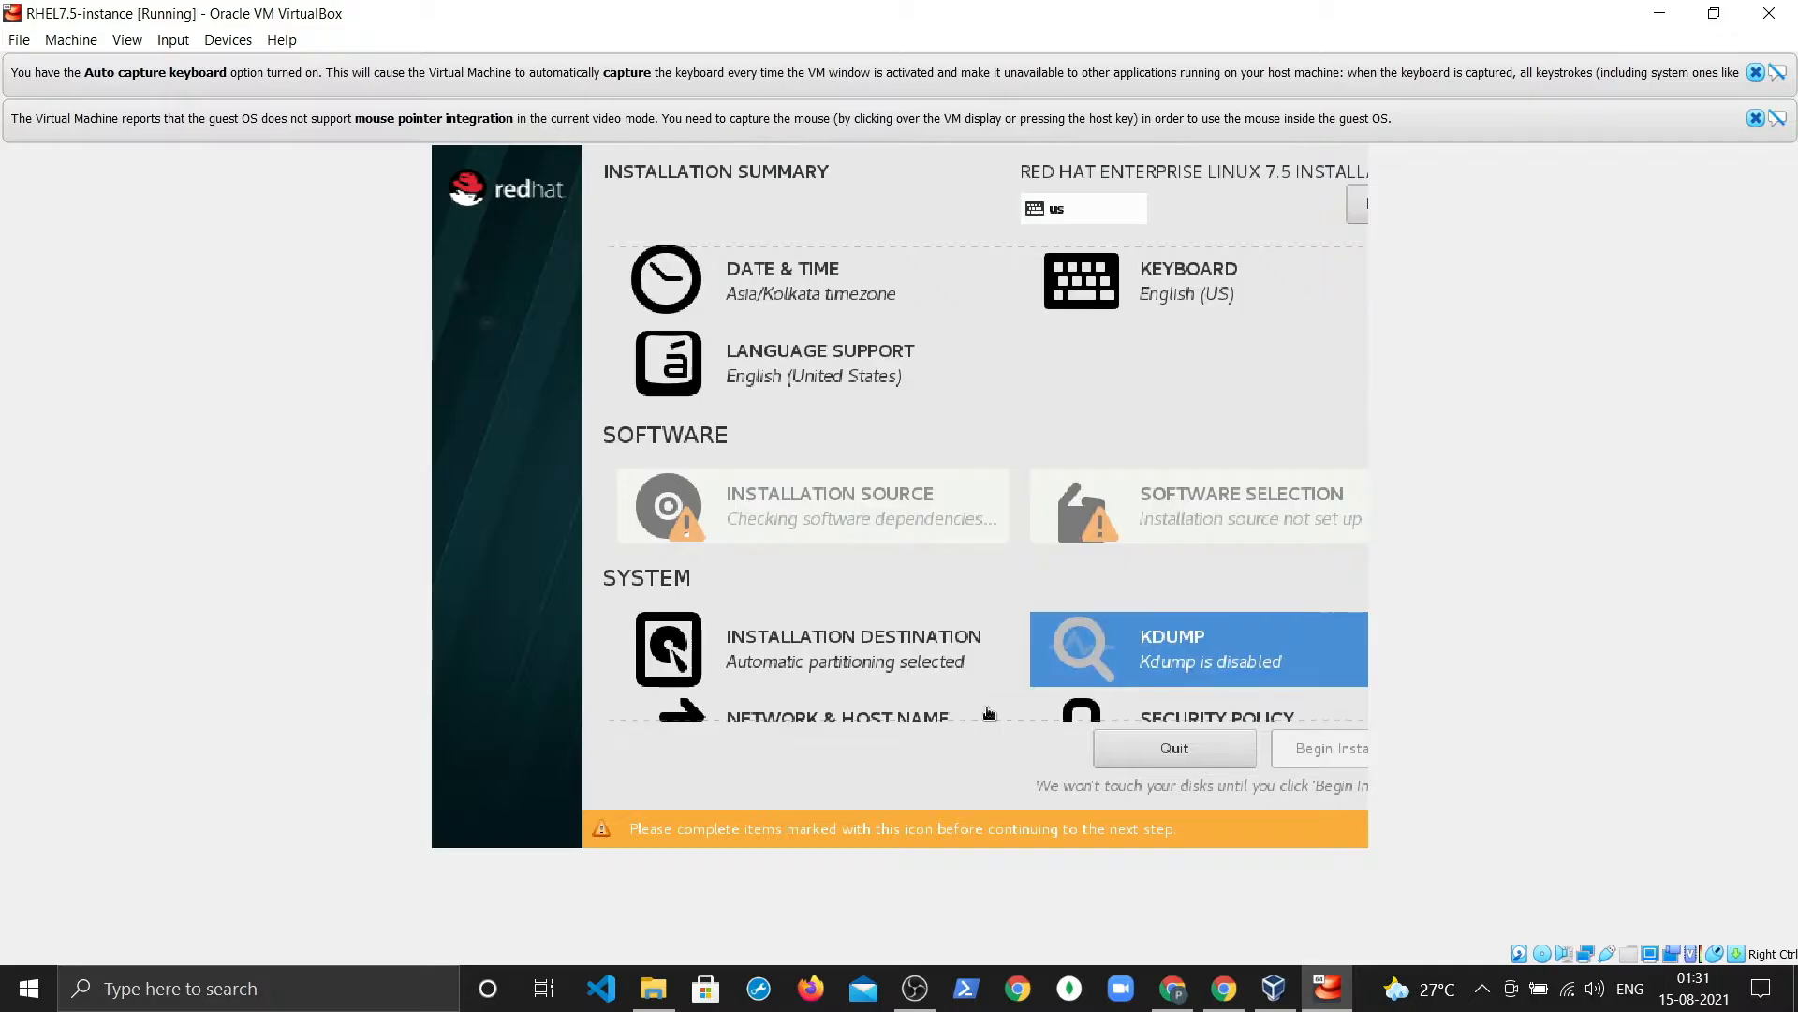
pyautogui.scroll(-1, 989, 712)
pyautogui.scroll(2, 988, 711)
pyautogui.scroll(-2, 989, 714)
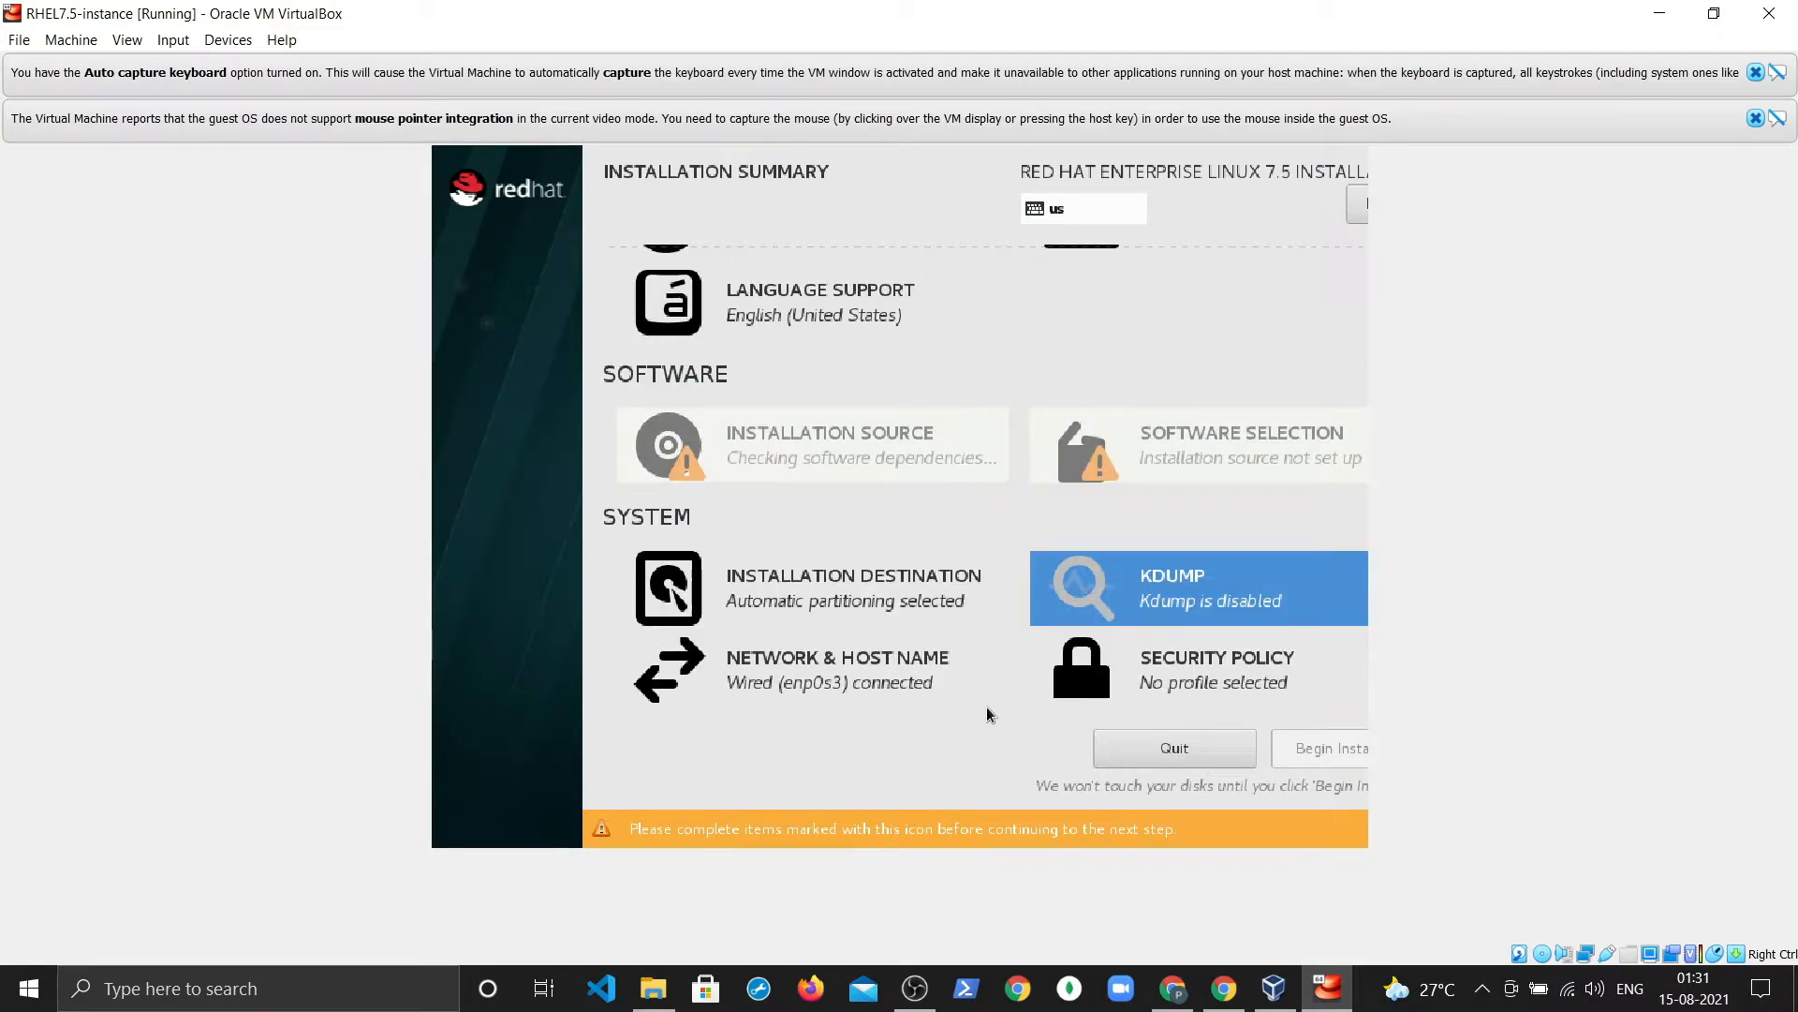
pyautogui.scroll(2, 988, 713)
pyautogui.scroll(-2, 989, 714)
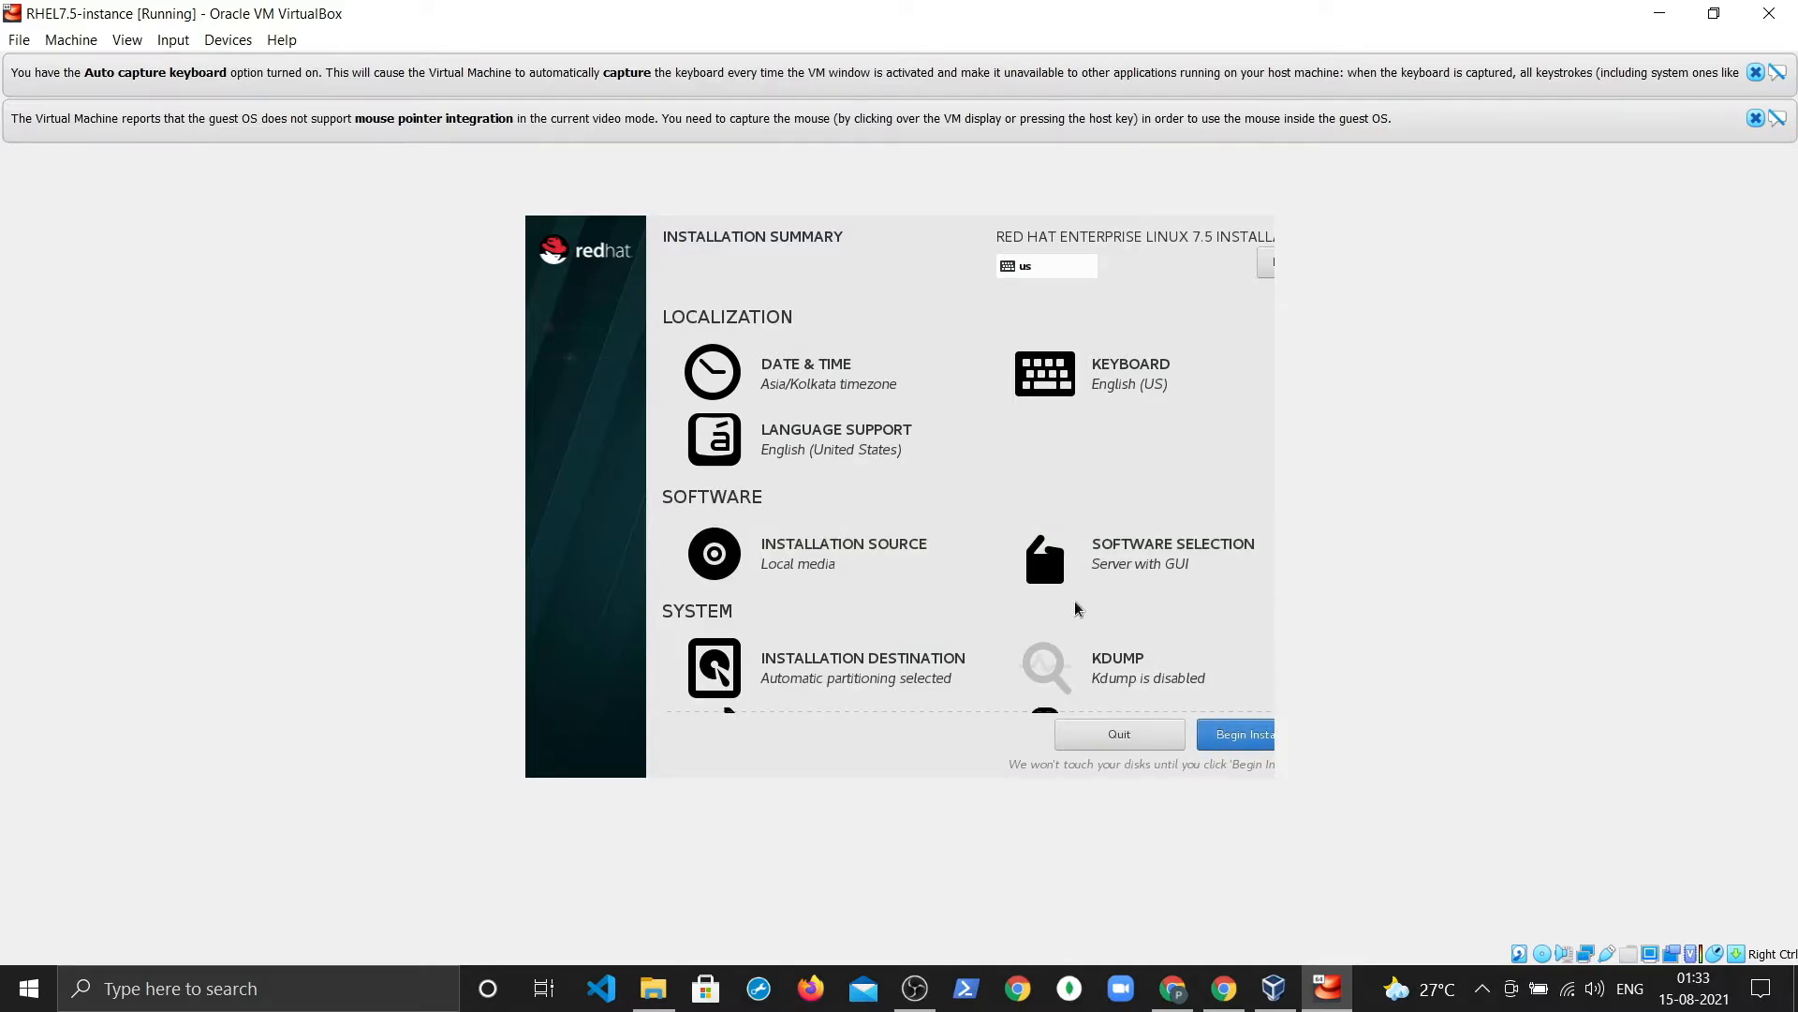
# Step: Review the Installation Summary and begin the RHEL 7.5 installation
pyautogui.scroll(-2, 1133, 636)
pyautogui.scroll(2, 1133, 636)
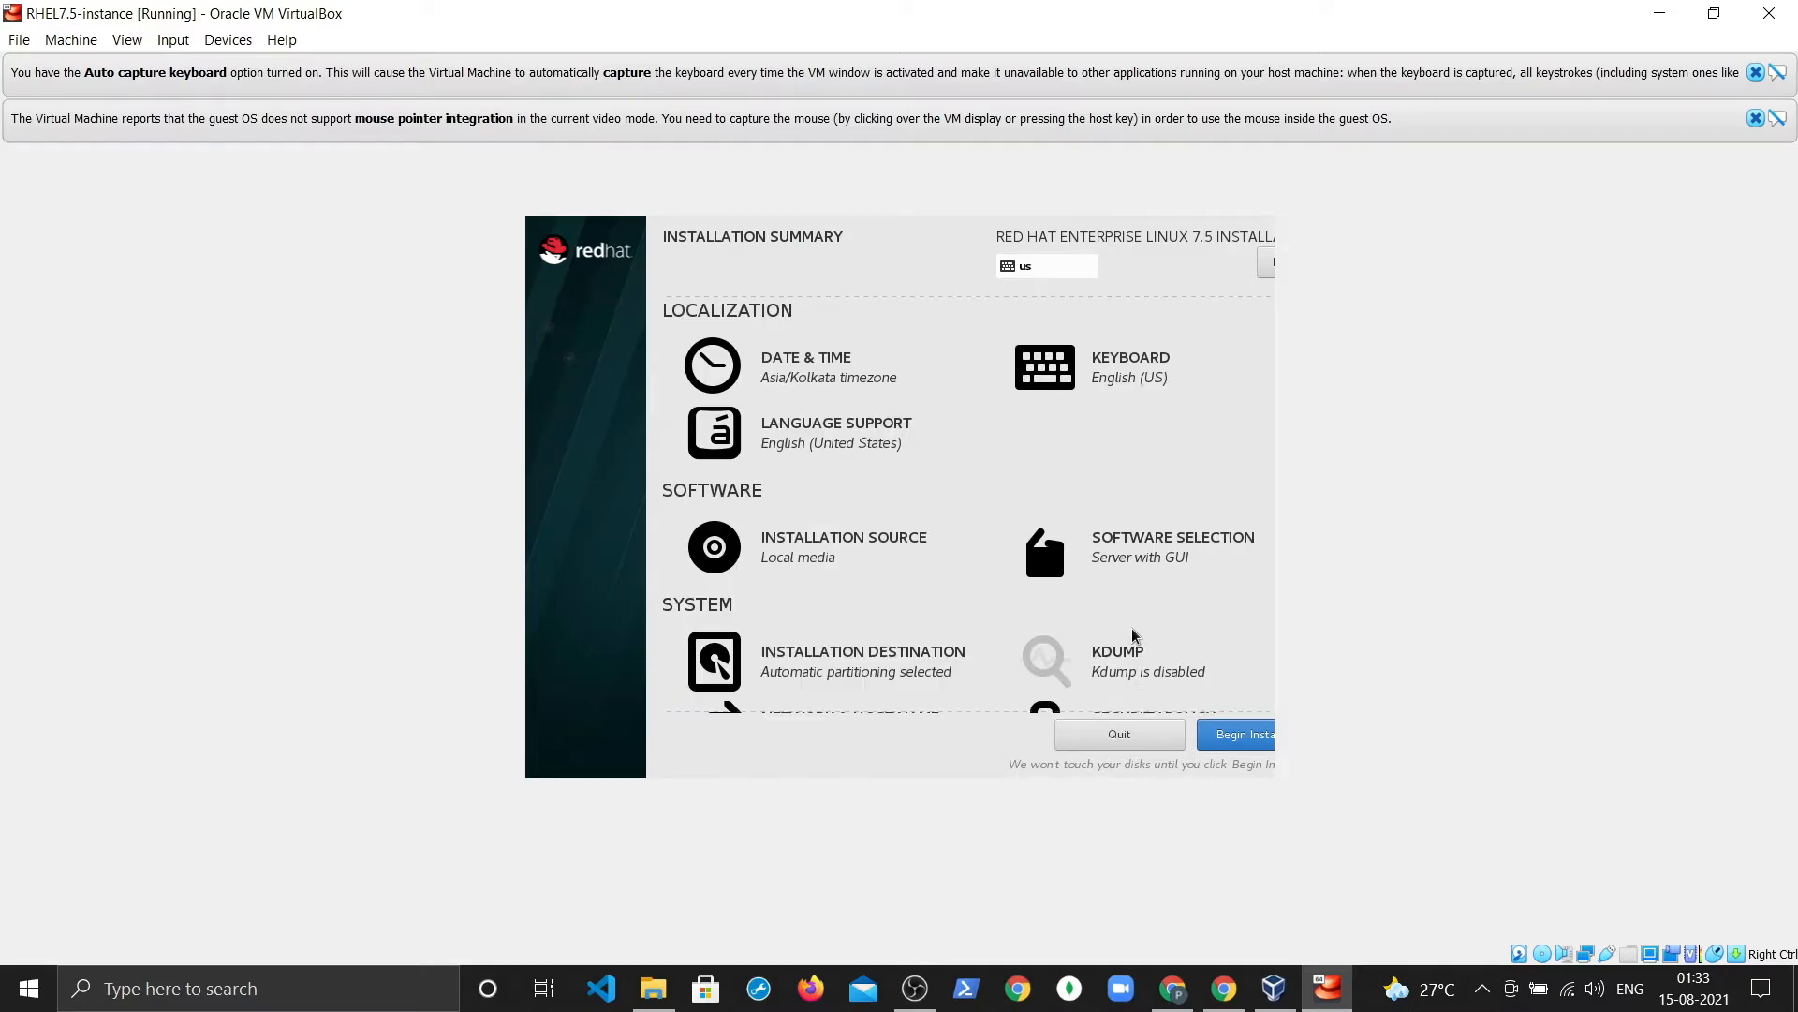
pyautogui.scroll(-2, 1133, 636)
pyautogui.scroll(2, 1132, 636)
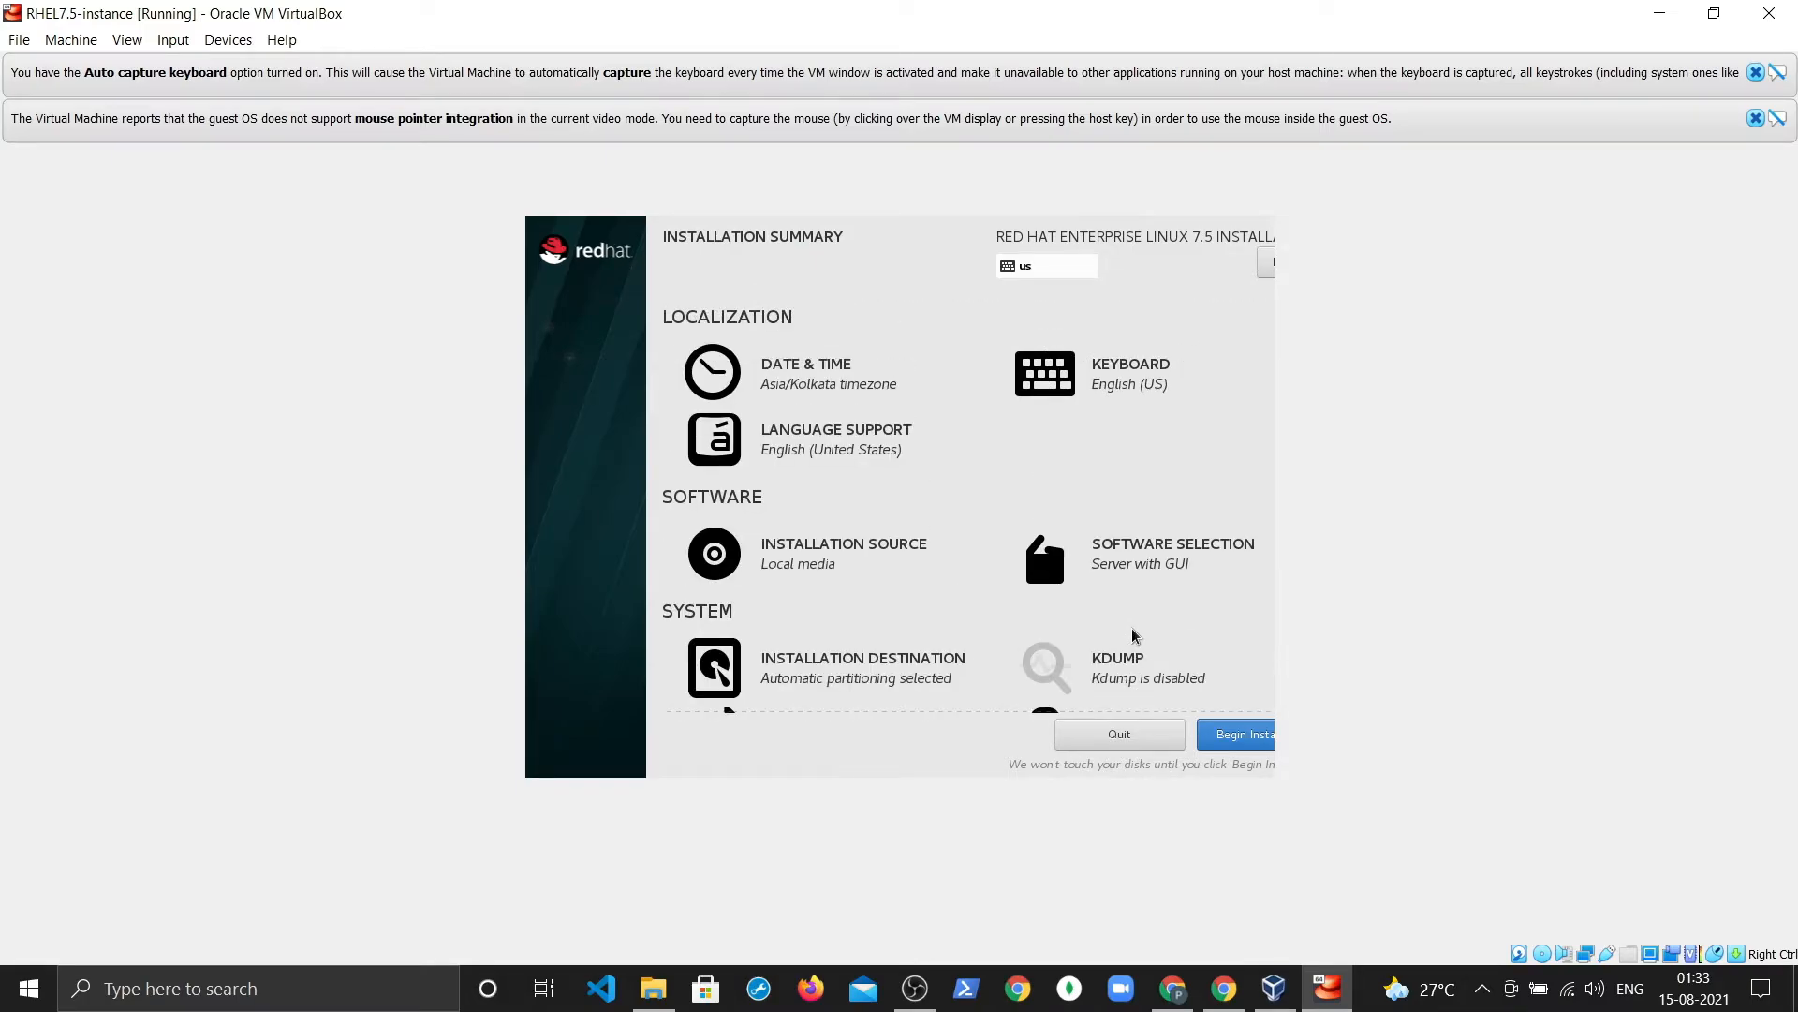
pyautogui.scroll(-2, 1132, 636)
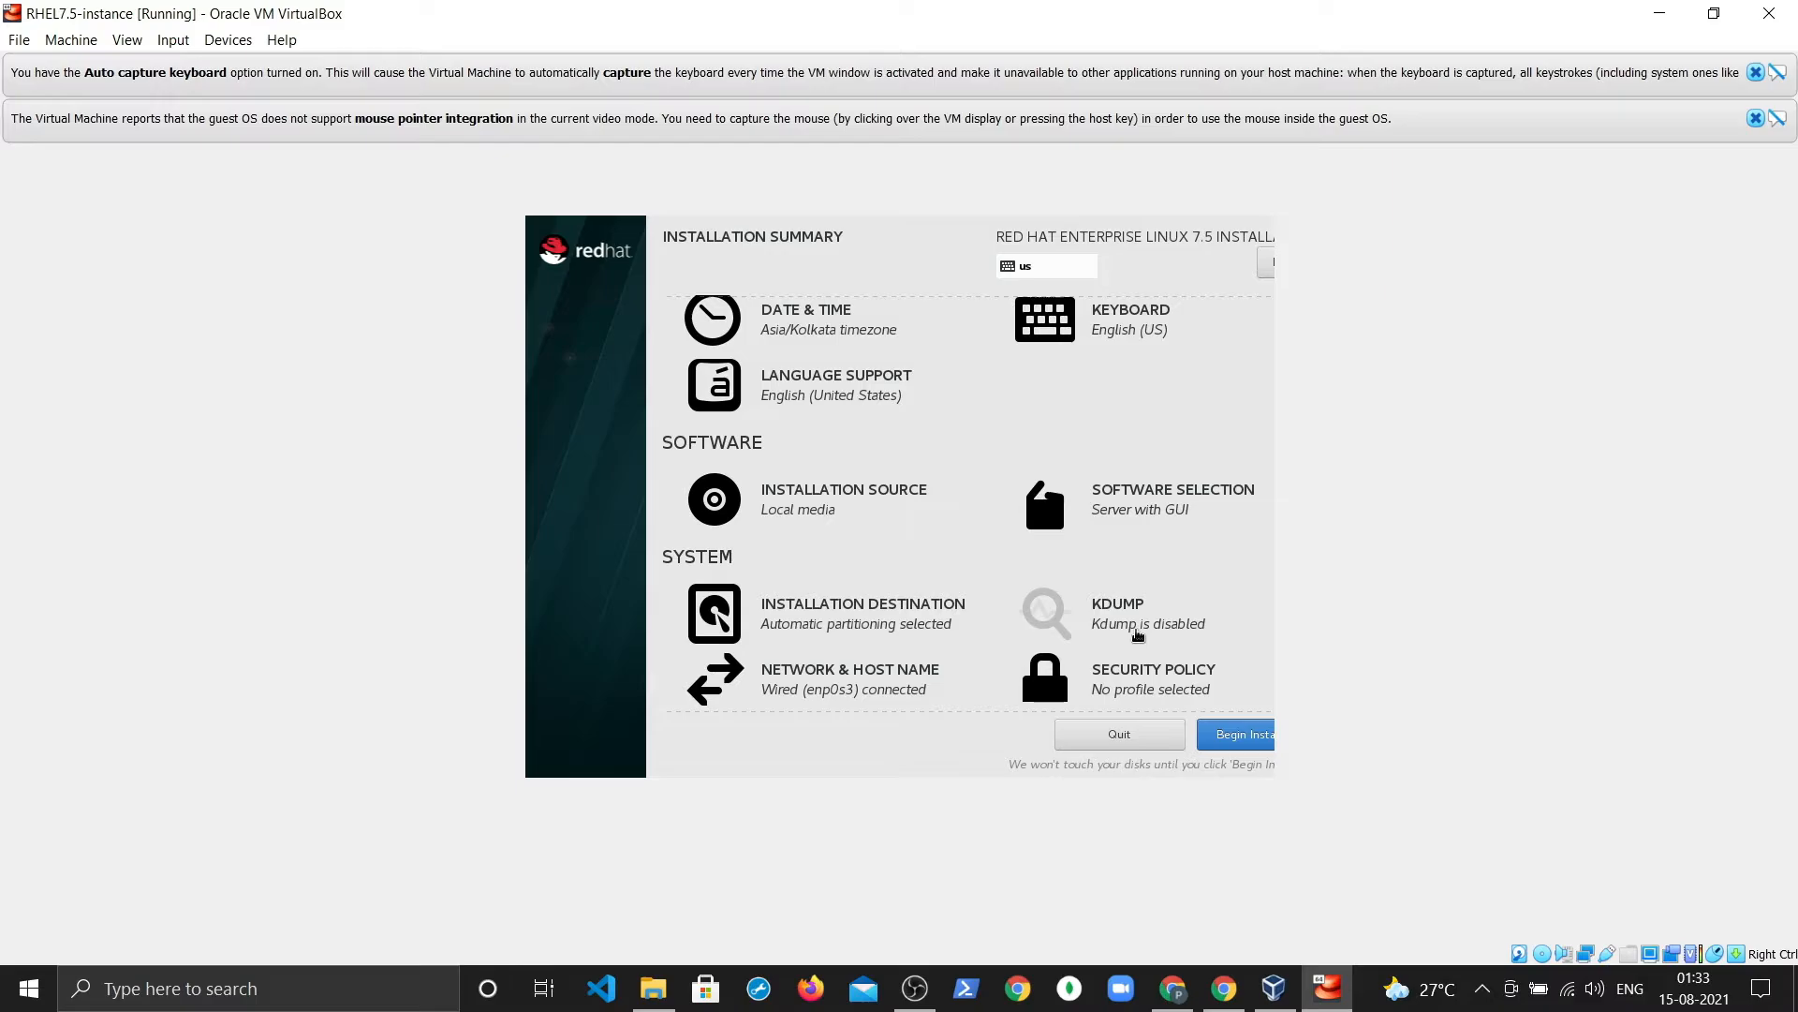
pyautogui.scroll(2, 1135, 636)
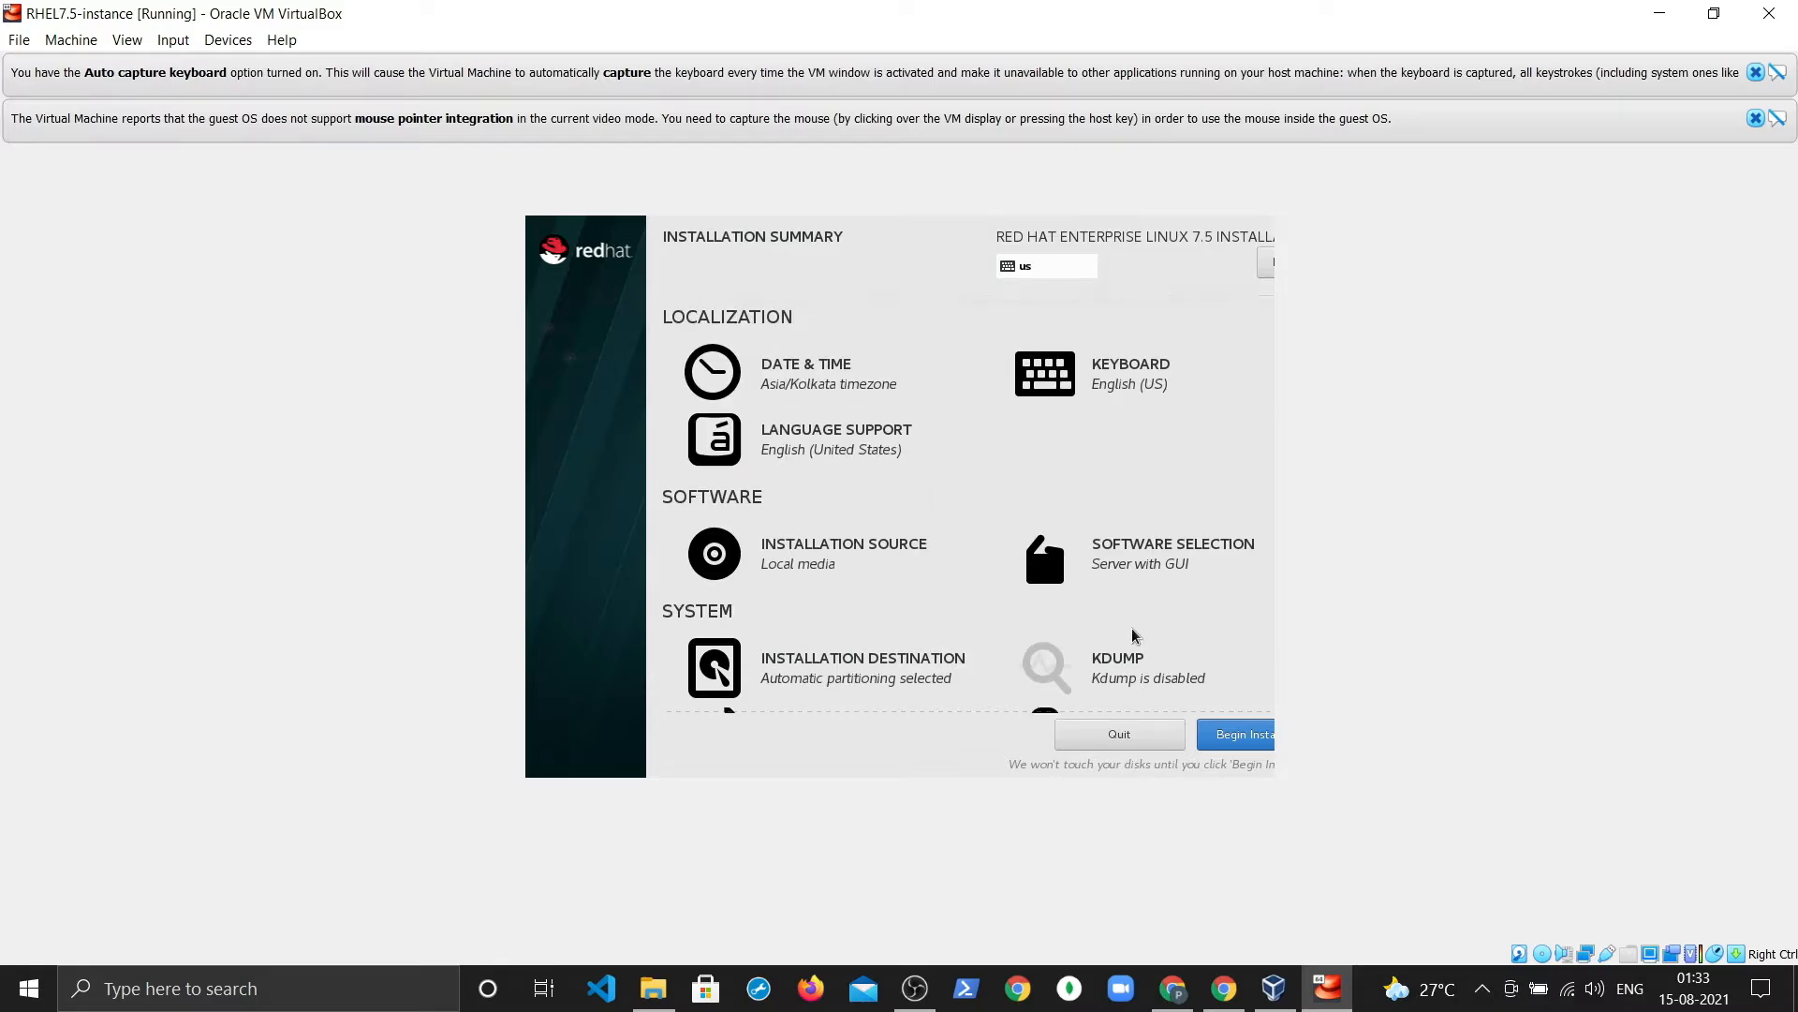
pyautogui.scroll(-2, 1162, 621)
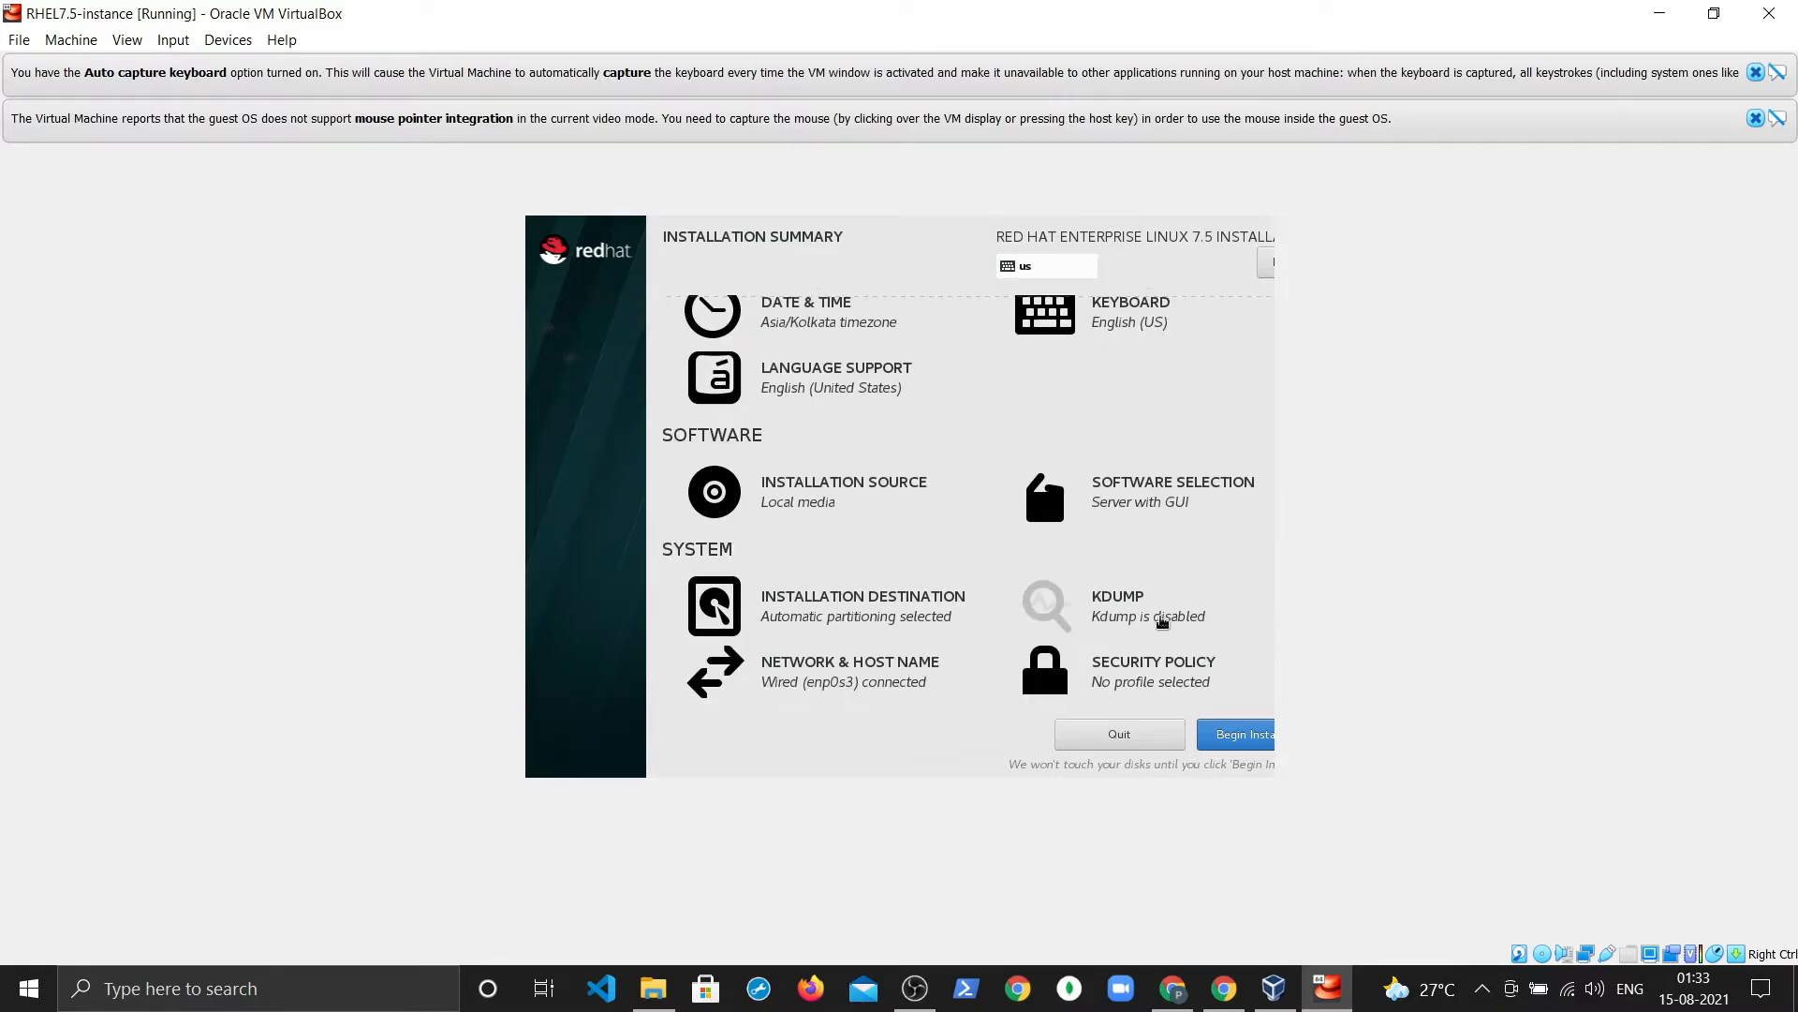
pyautogui.click(1243, 734)
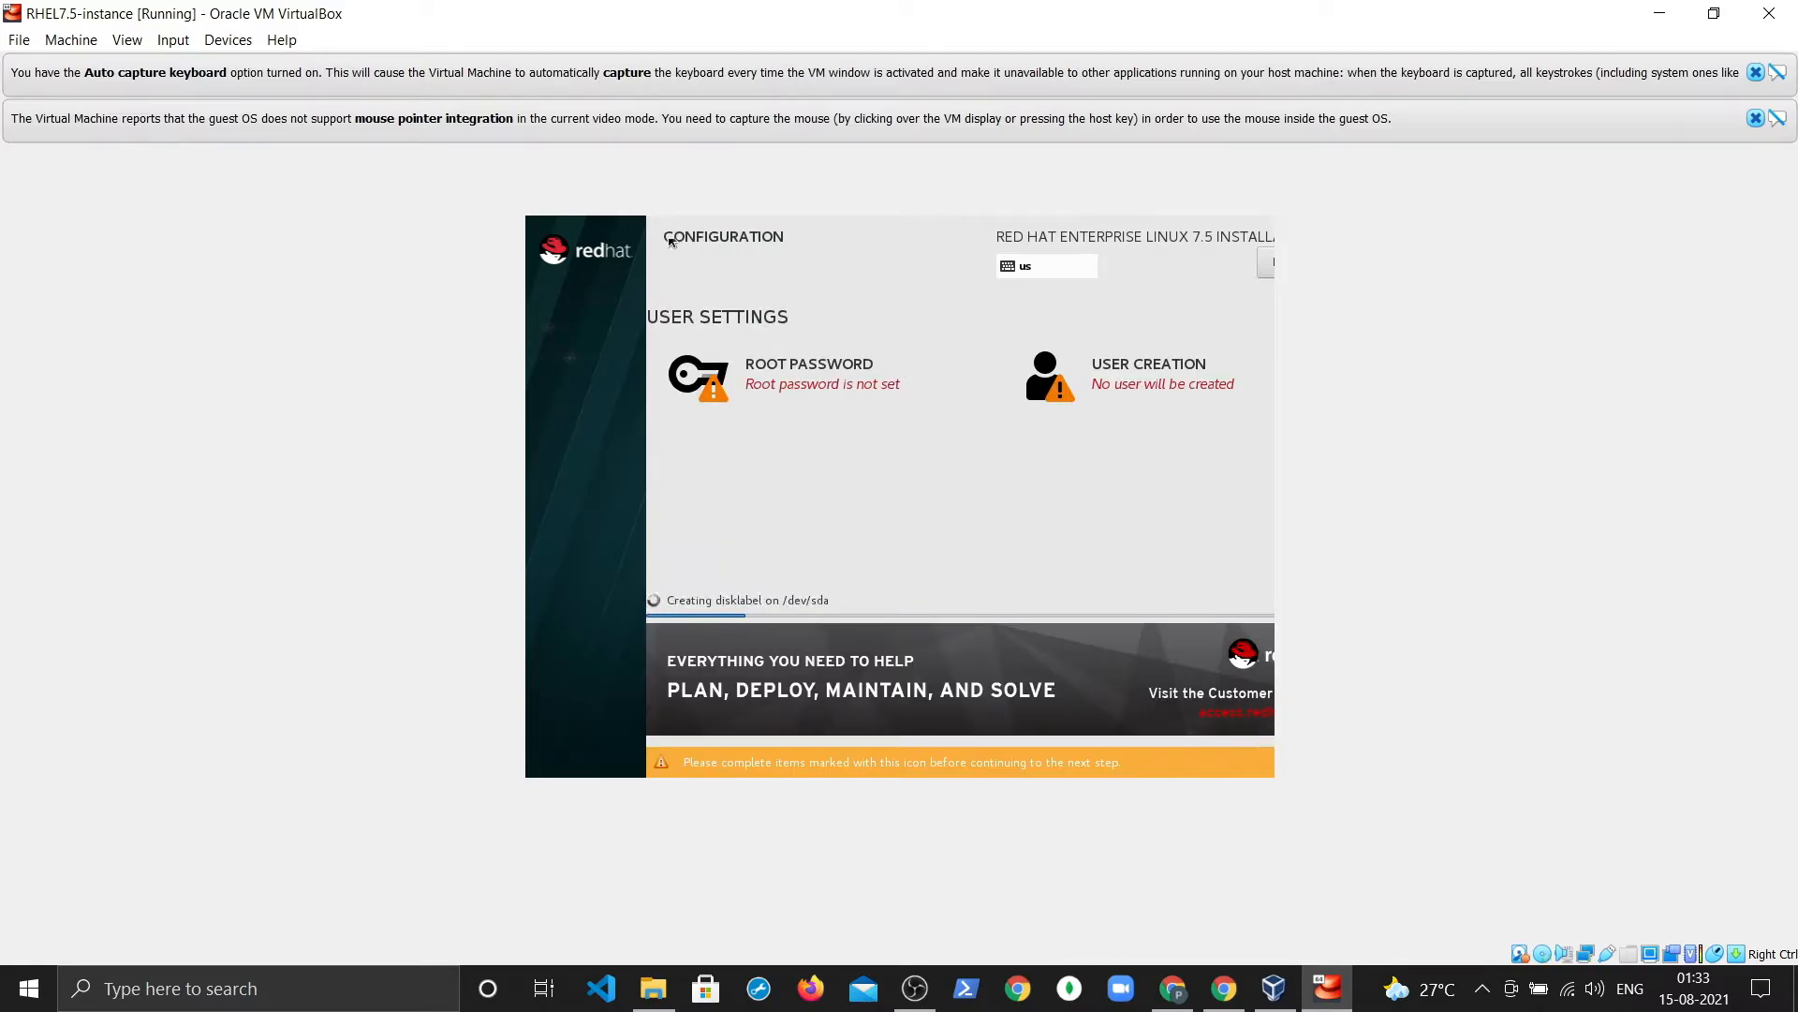
# Step: Set and confirm the root password, accepting it despite the weak-password warning
pyautogui.click(820, 388)
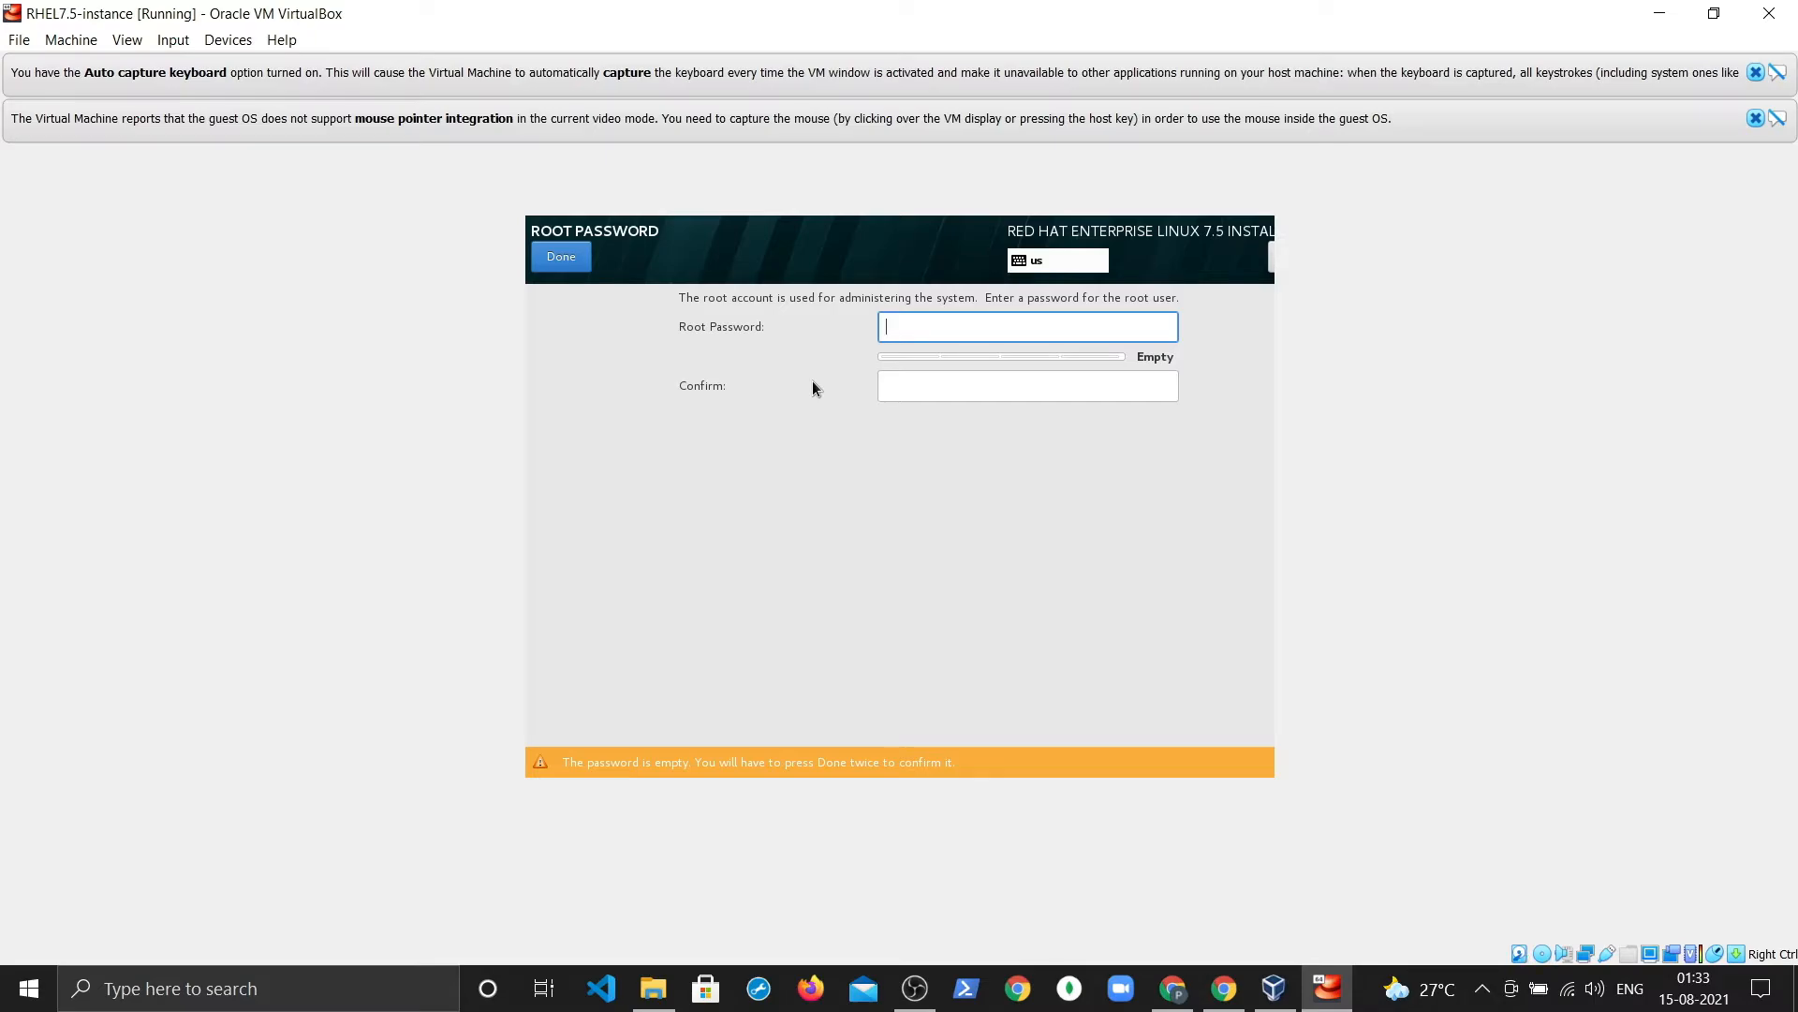
pyautogui.write('root')
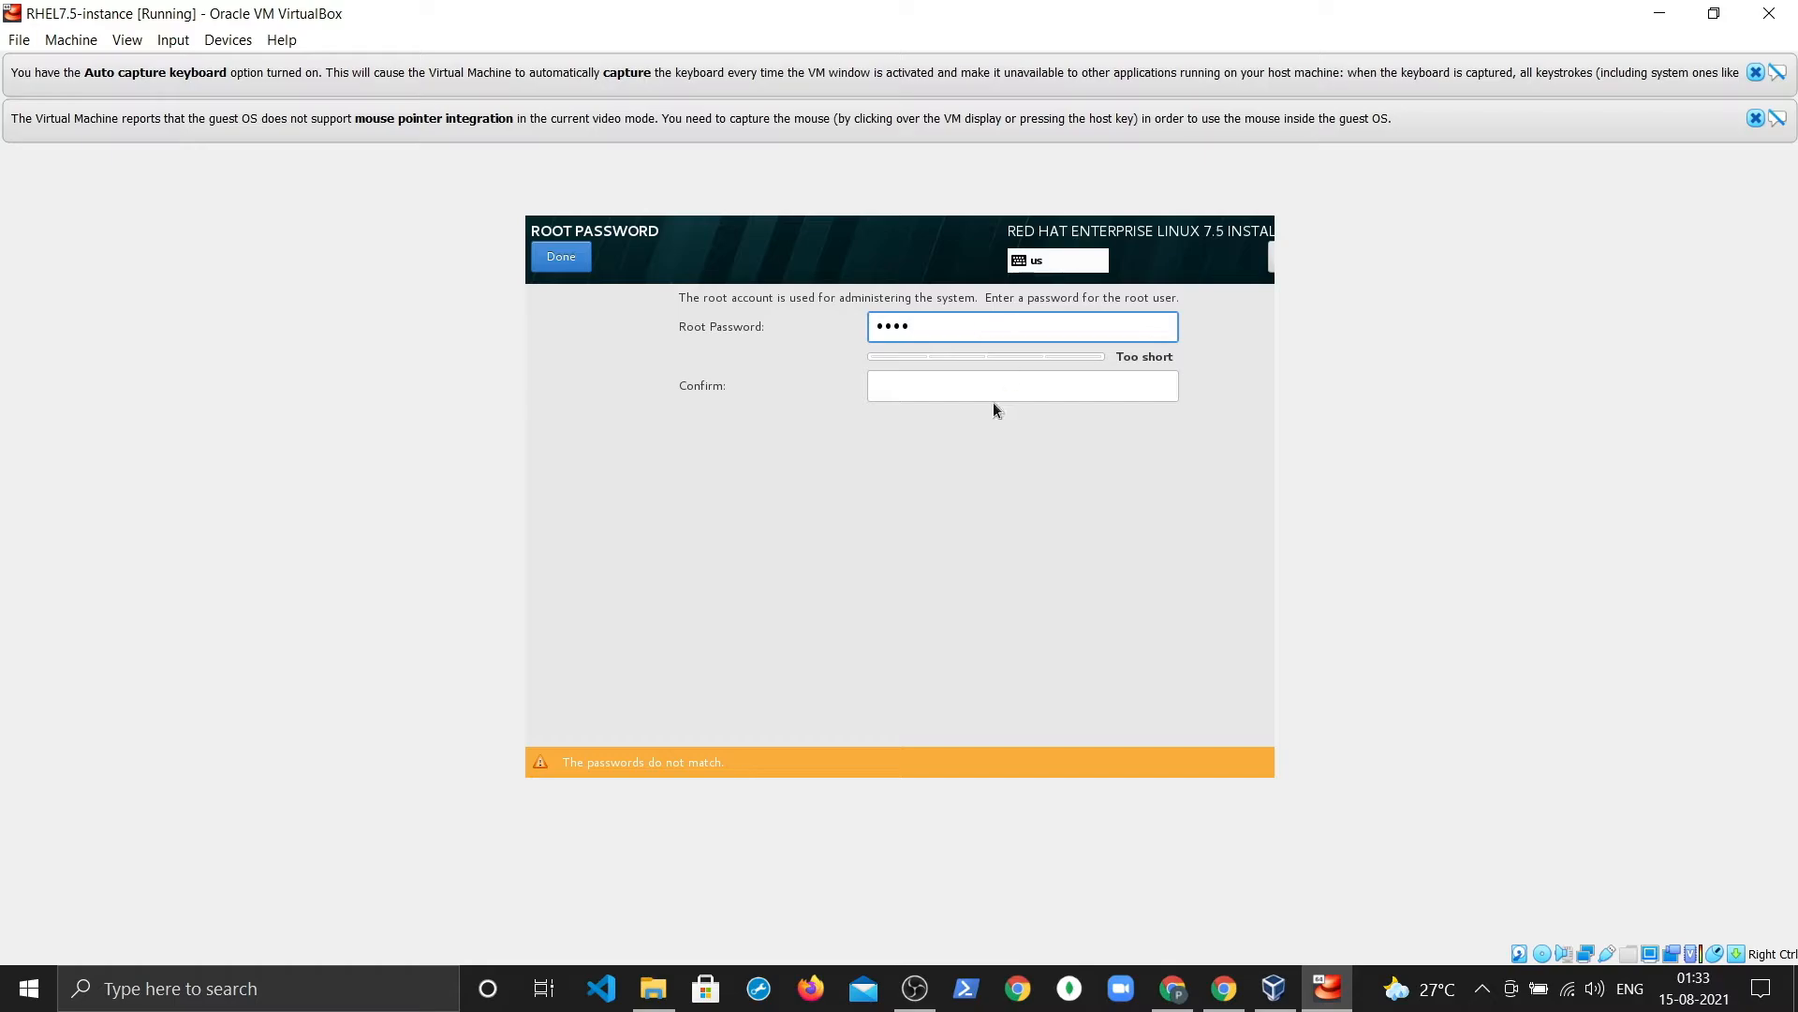
pyautogui.click(992, 388)
pyautogui.write('root')
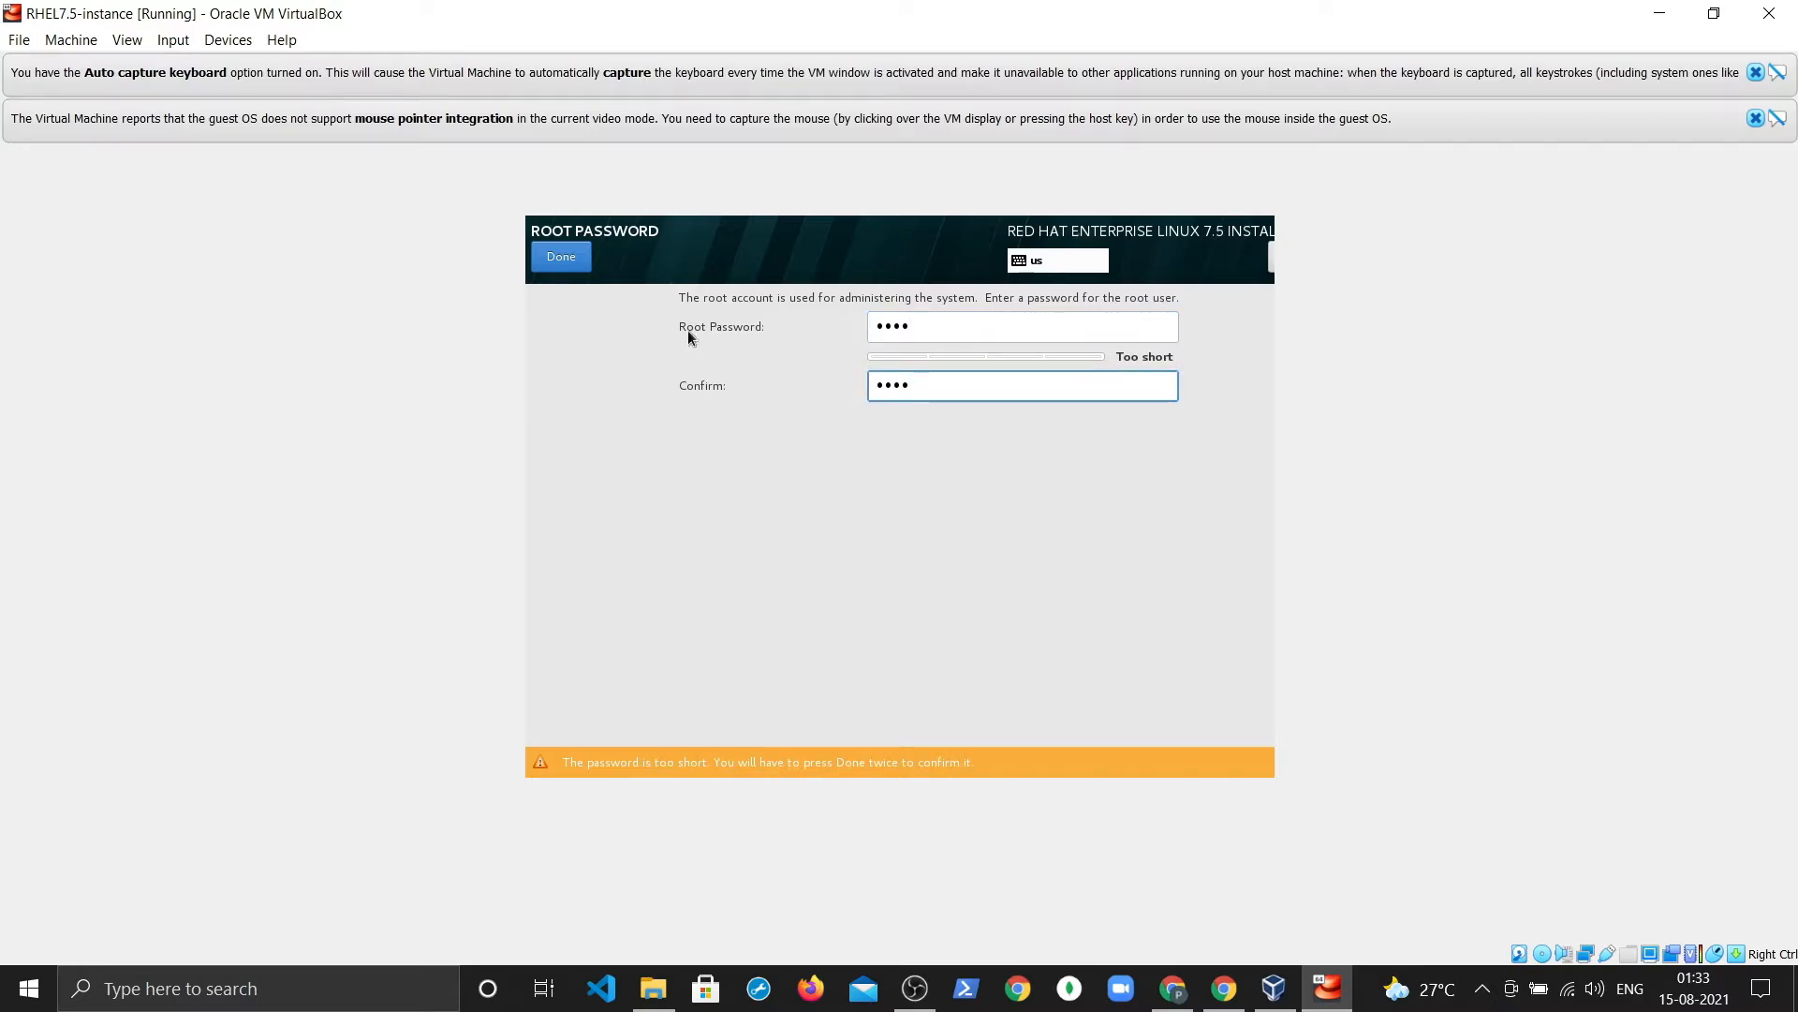
pyautogui.click(578, 268)
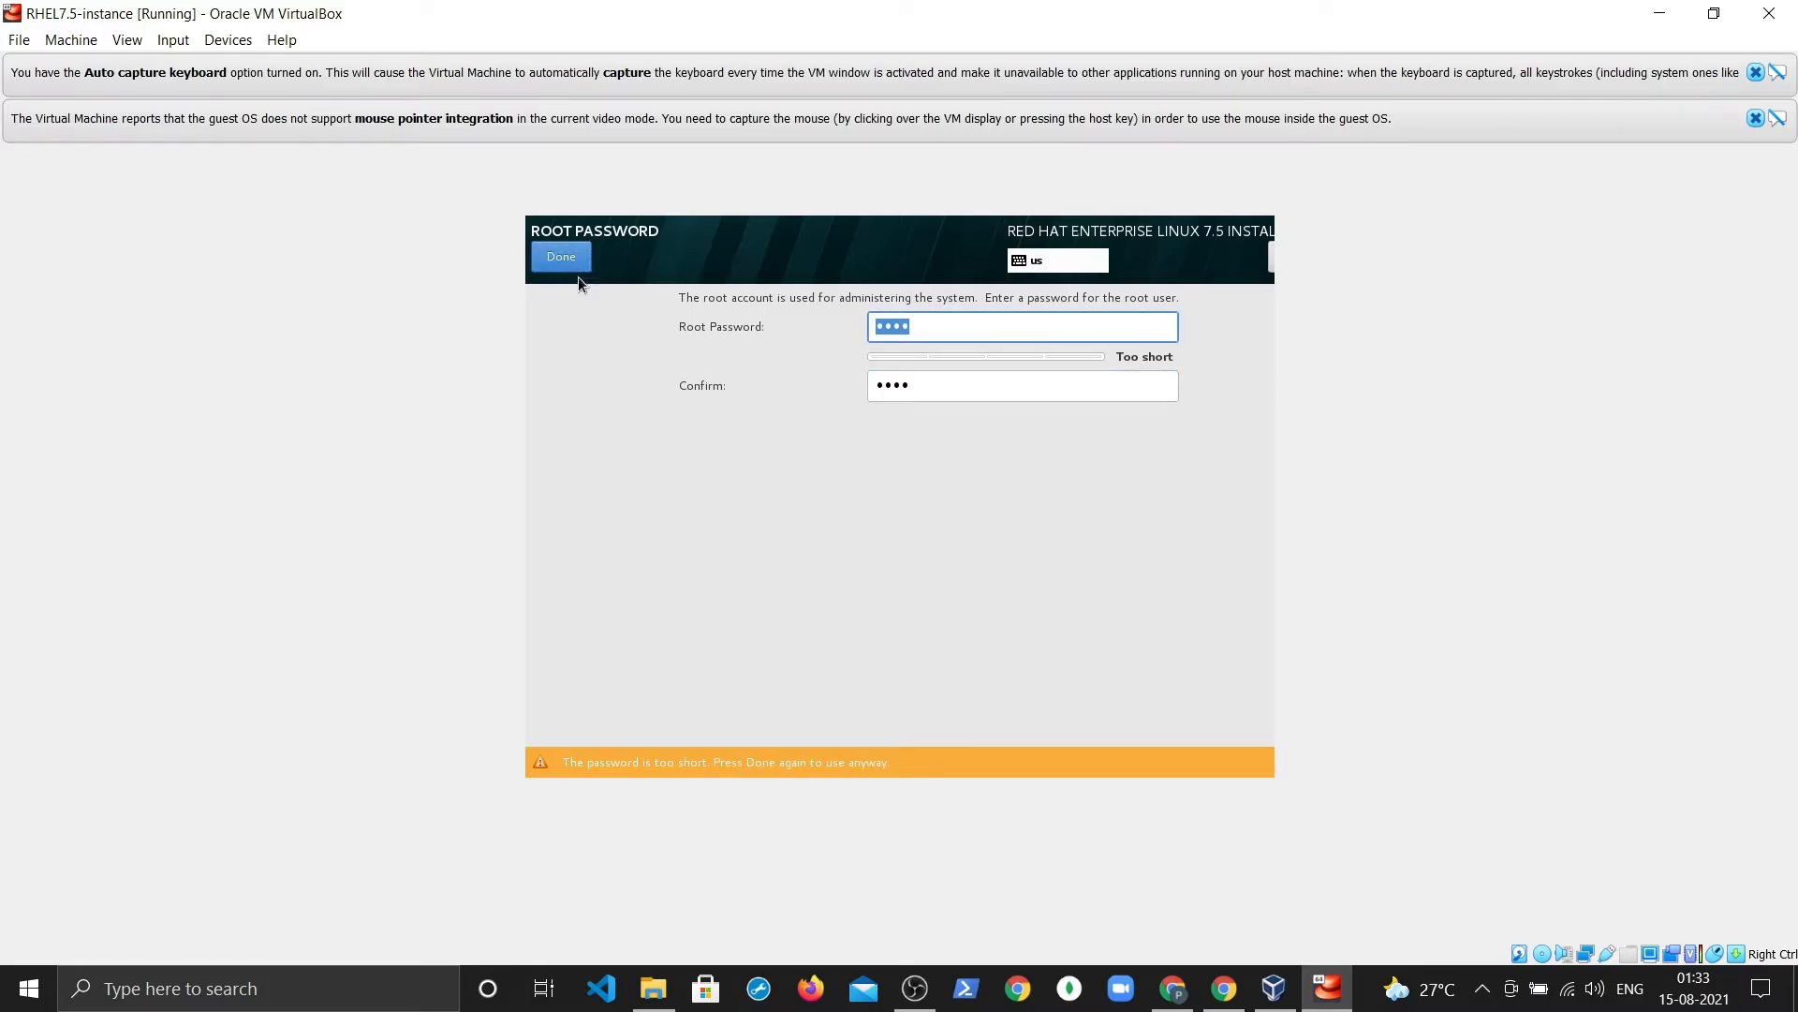
pyautogui.click(577, 266)
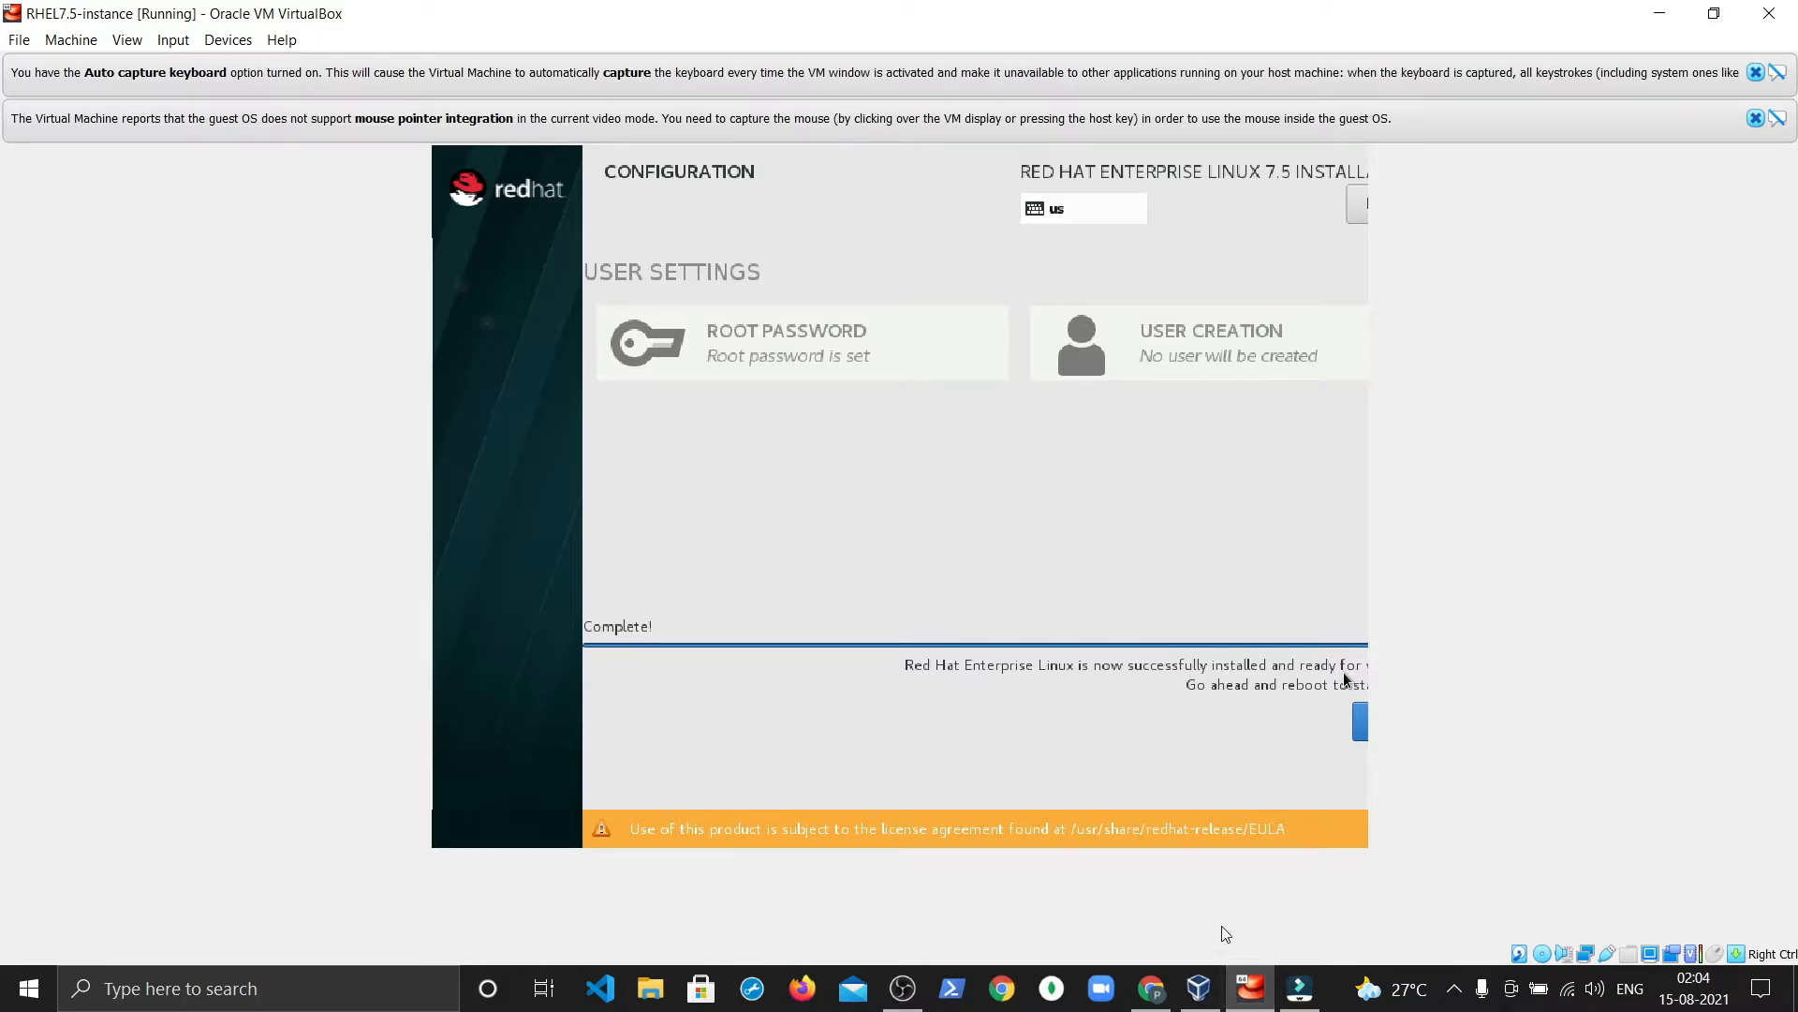
# Step: Let the VM capture the mouse and keyboard by confirming Capture in the information dialog
pyautogui.click(1305, 710)
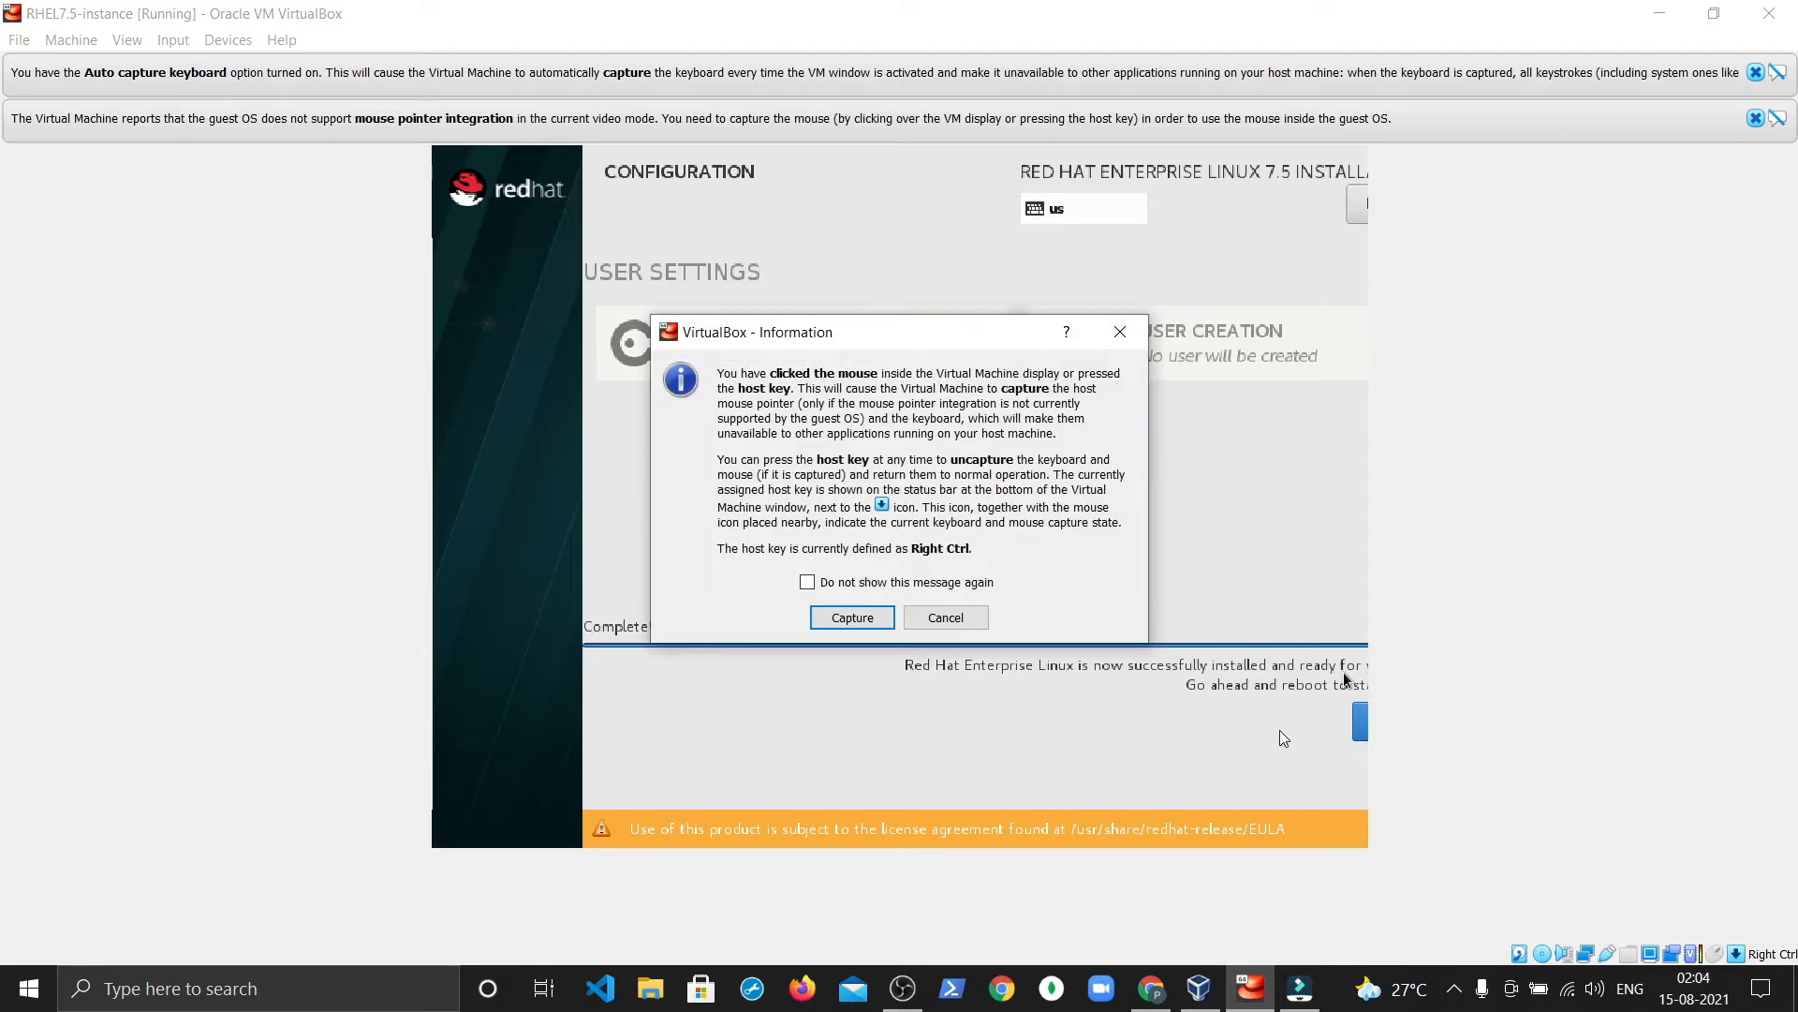
pyautogui.click(813, 611)
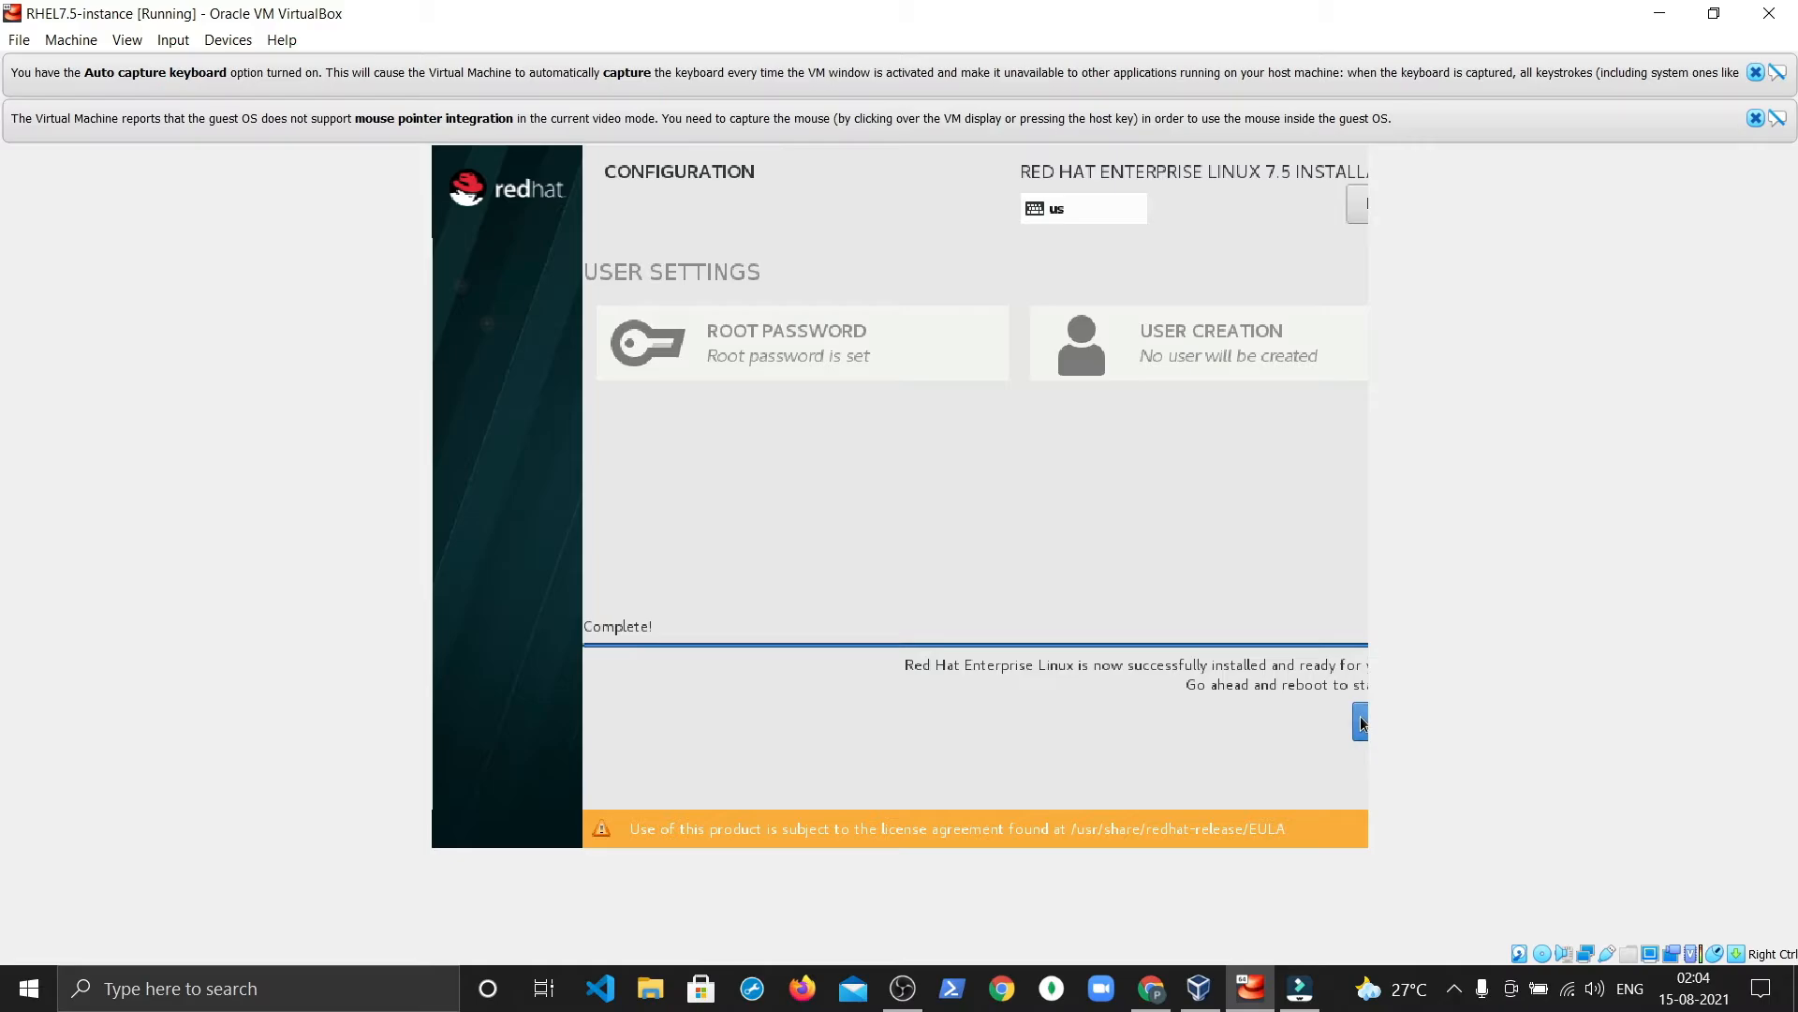
# Step: Reboot the newly installed system, then power off the RHEL7.5-instance VM
pyautogui.click(1361, 724)
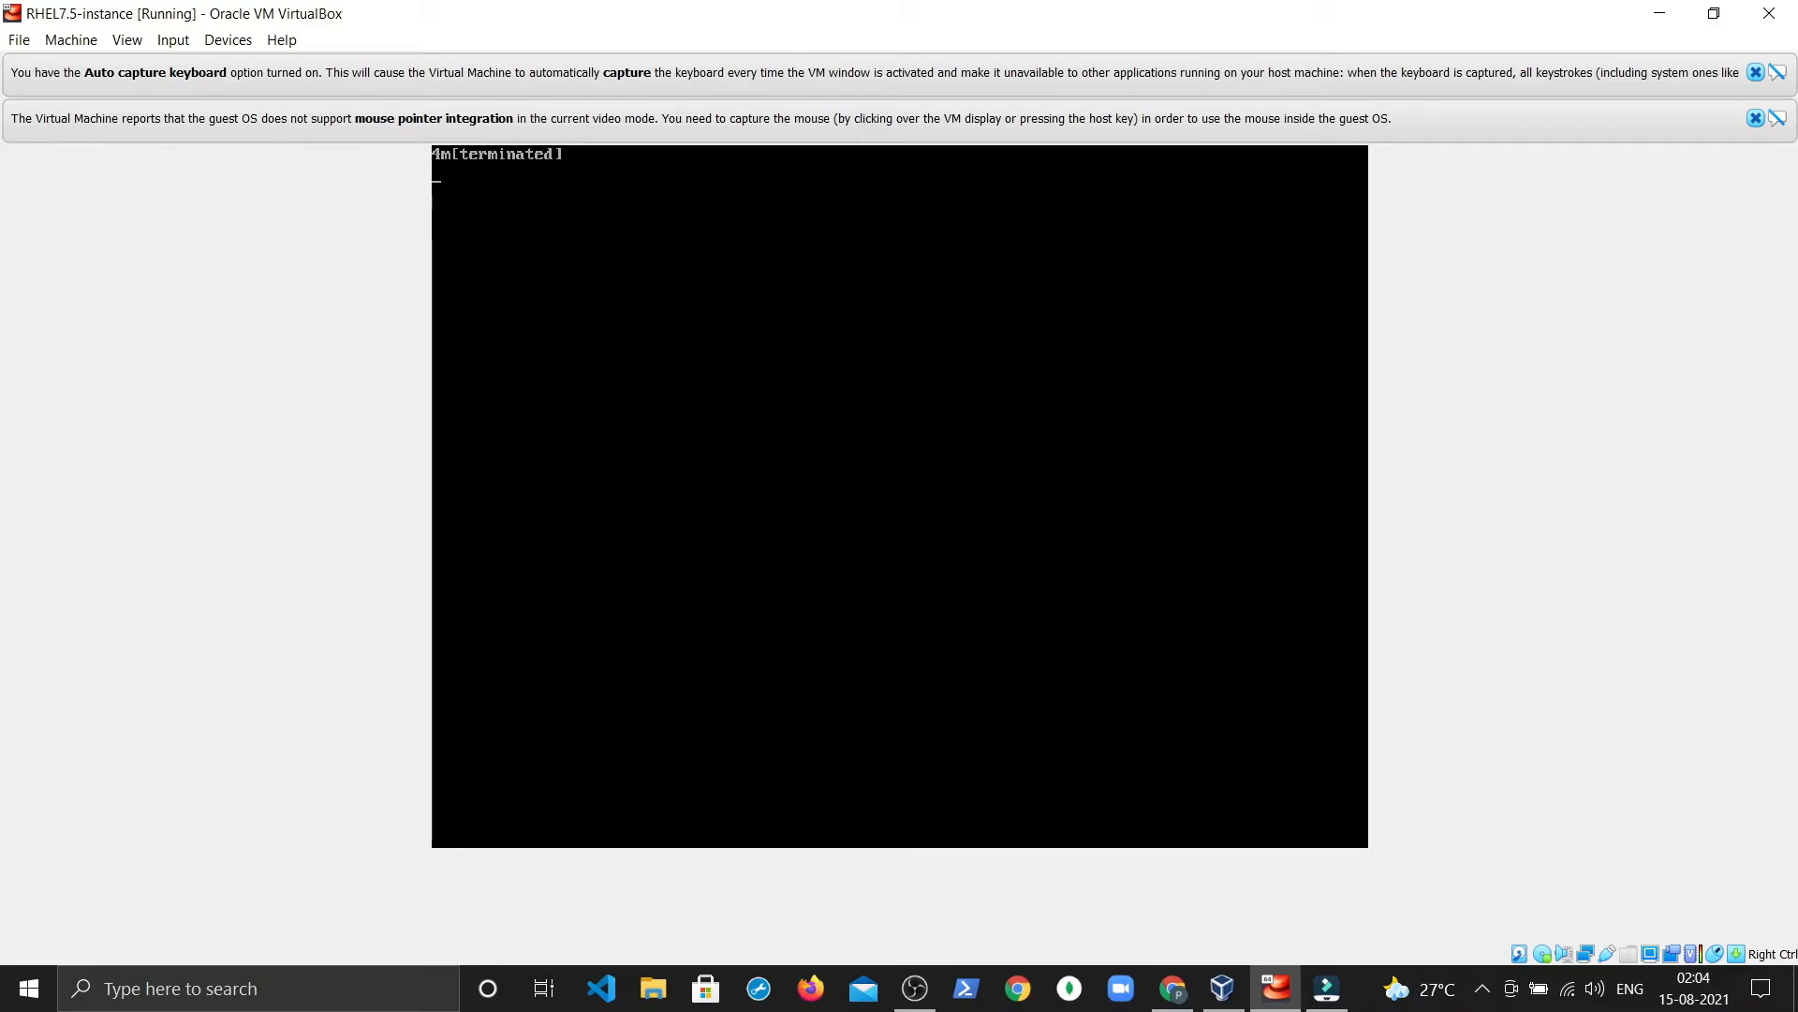
pyautogui.click(1769, 13)
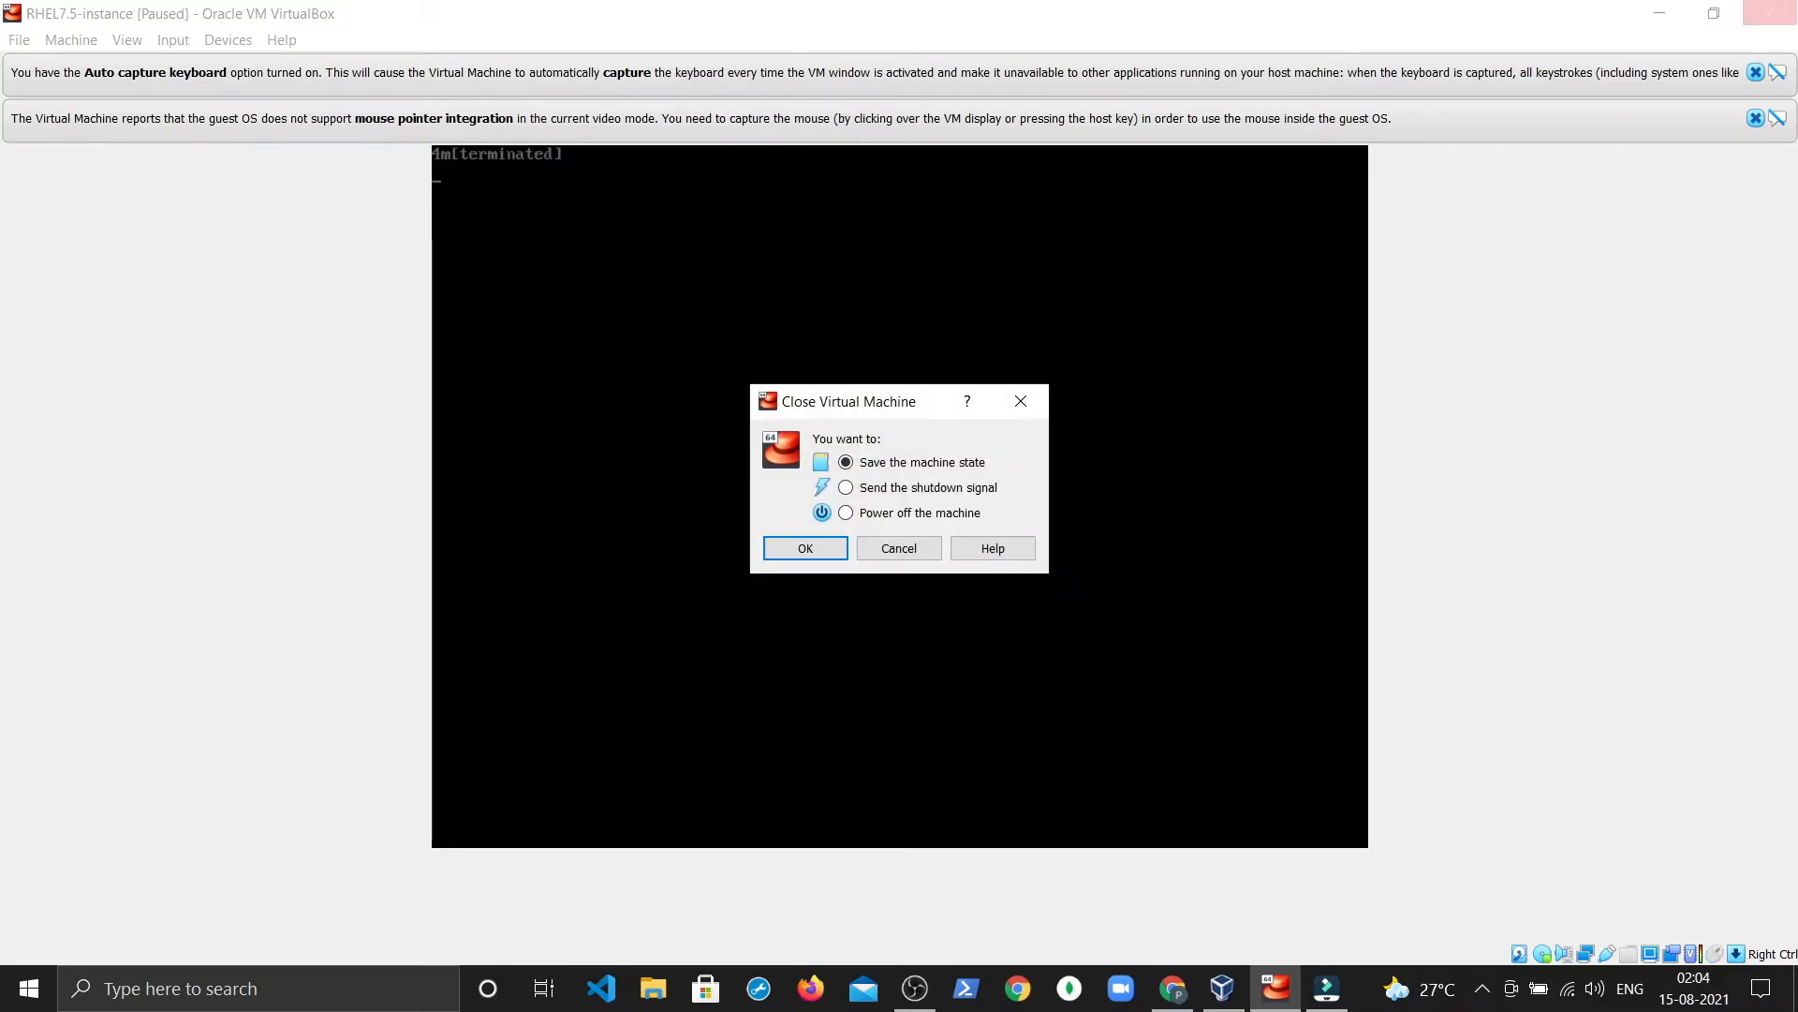
pyautogui.click(866, 517)
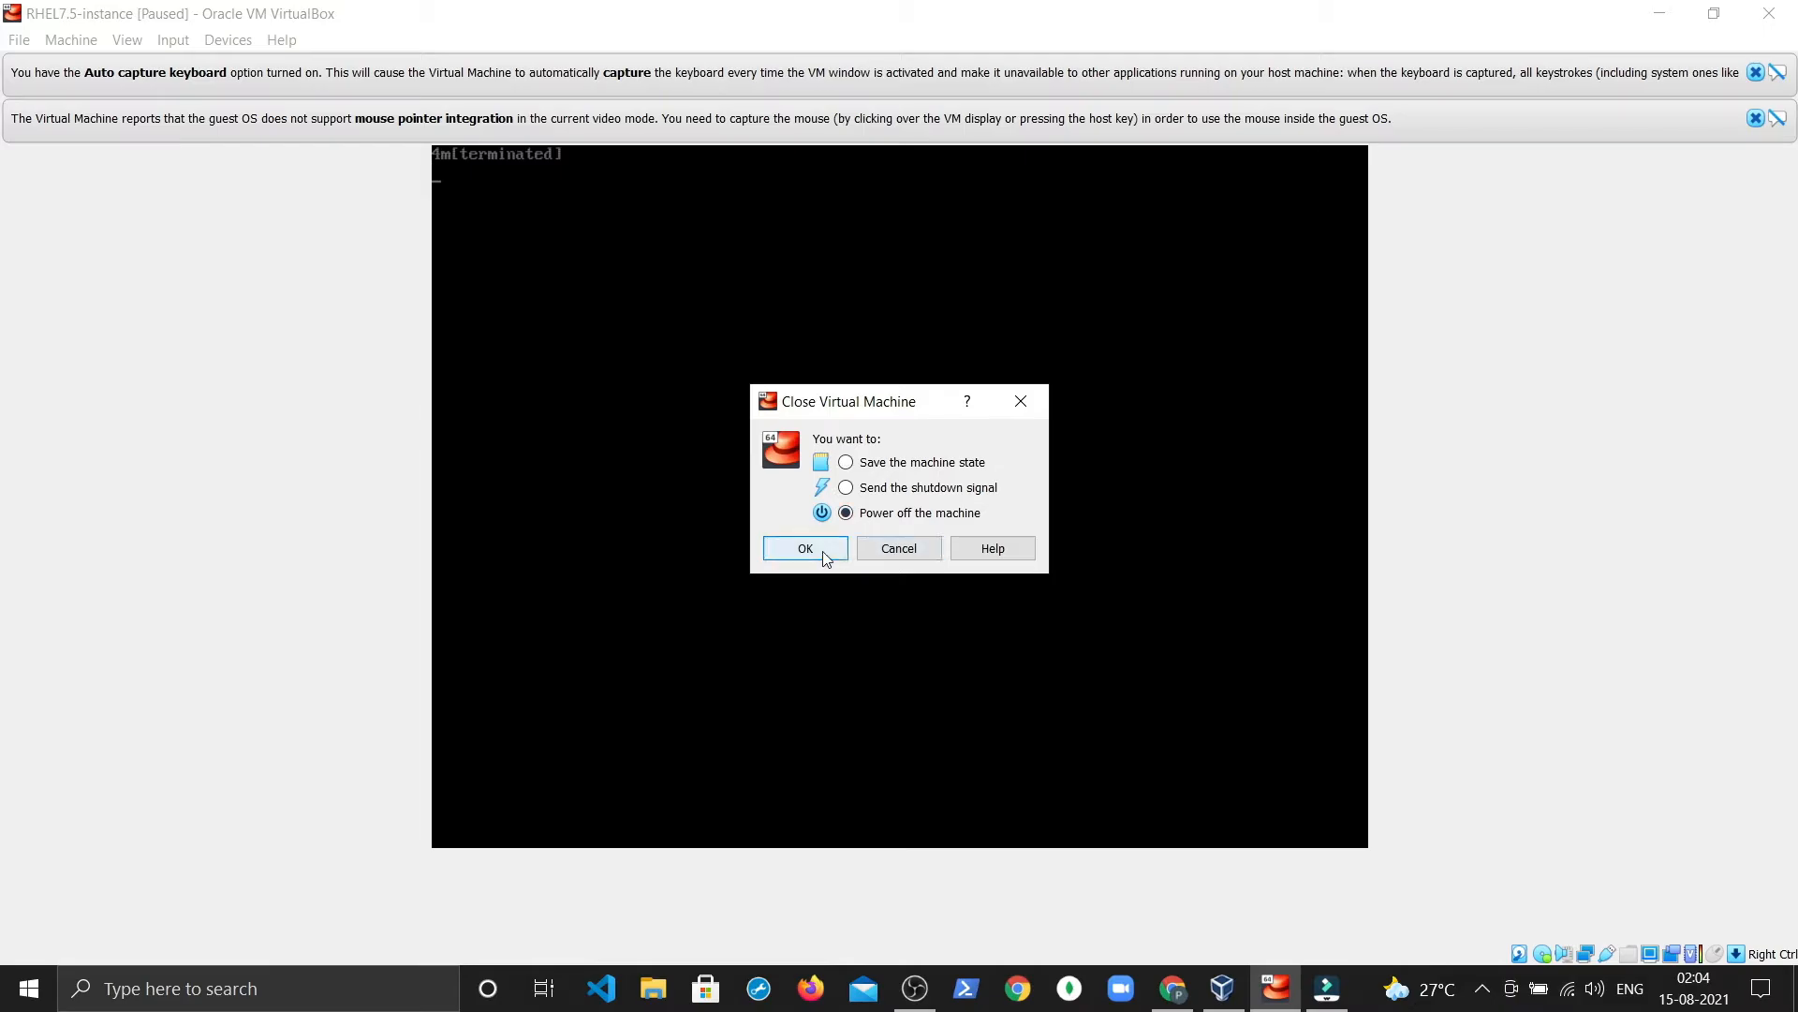
pyautogui.click(821, 550)
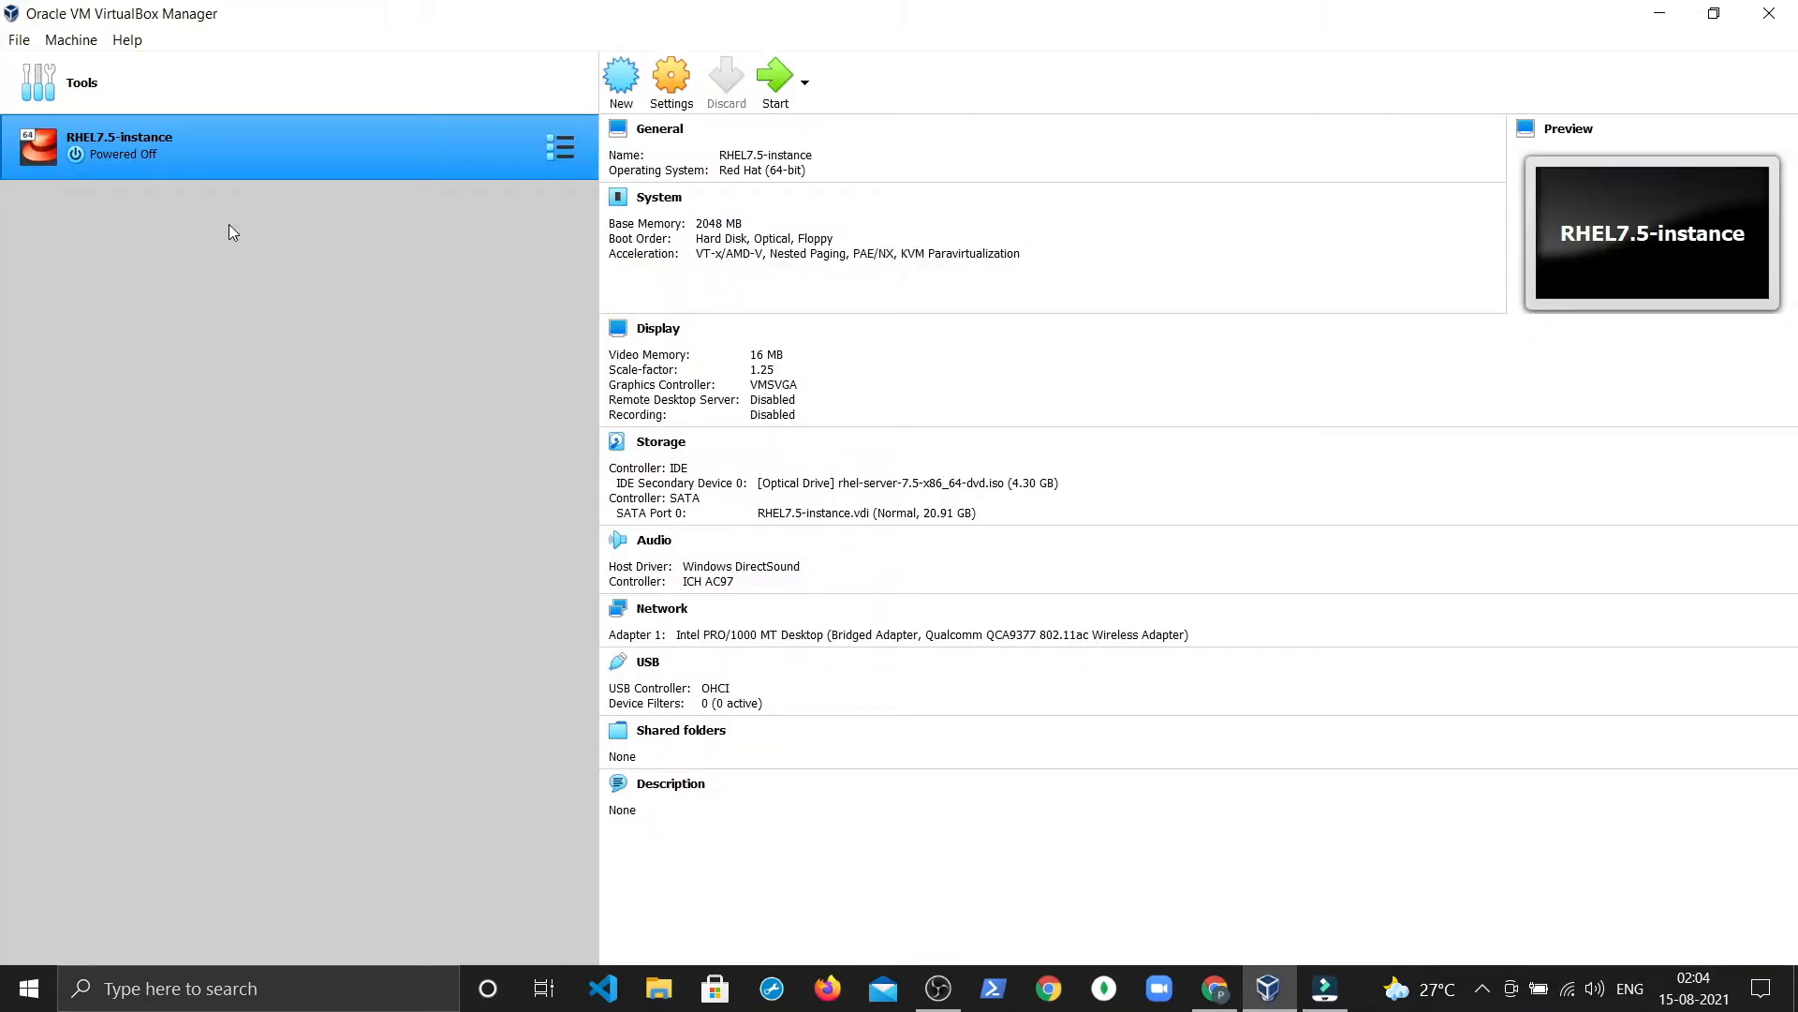
# Step: Cancel the accidental New VM wizard and start RHEL7.5-instance again
pyautogui.click(618, 80)
pyautogui.click(1118, 300)
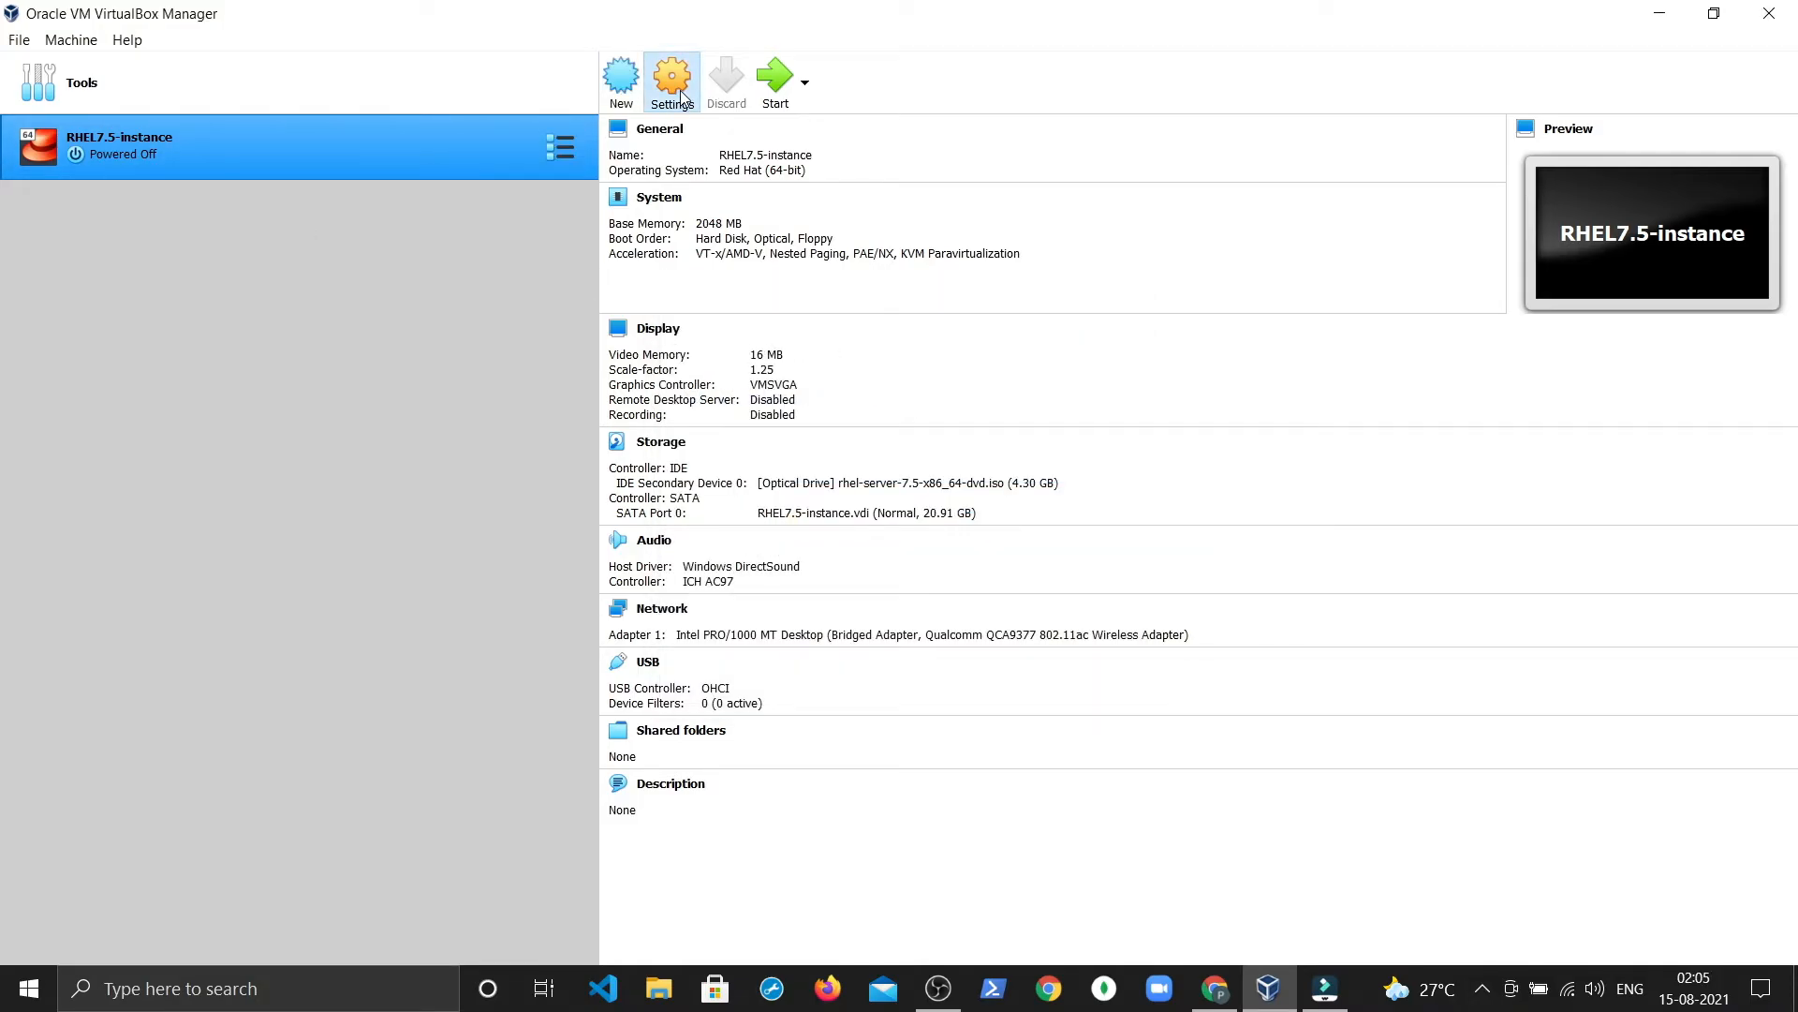
pyautogui.click(778, 88)
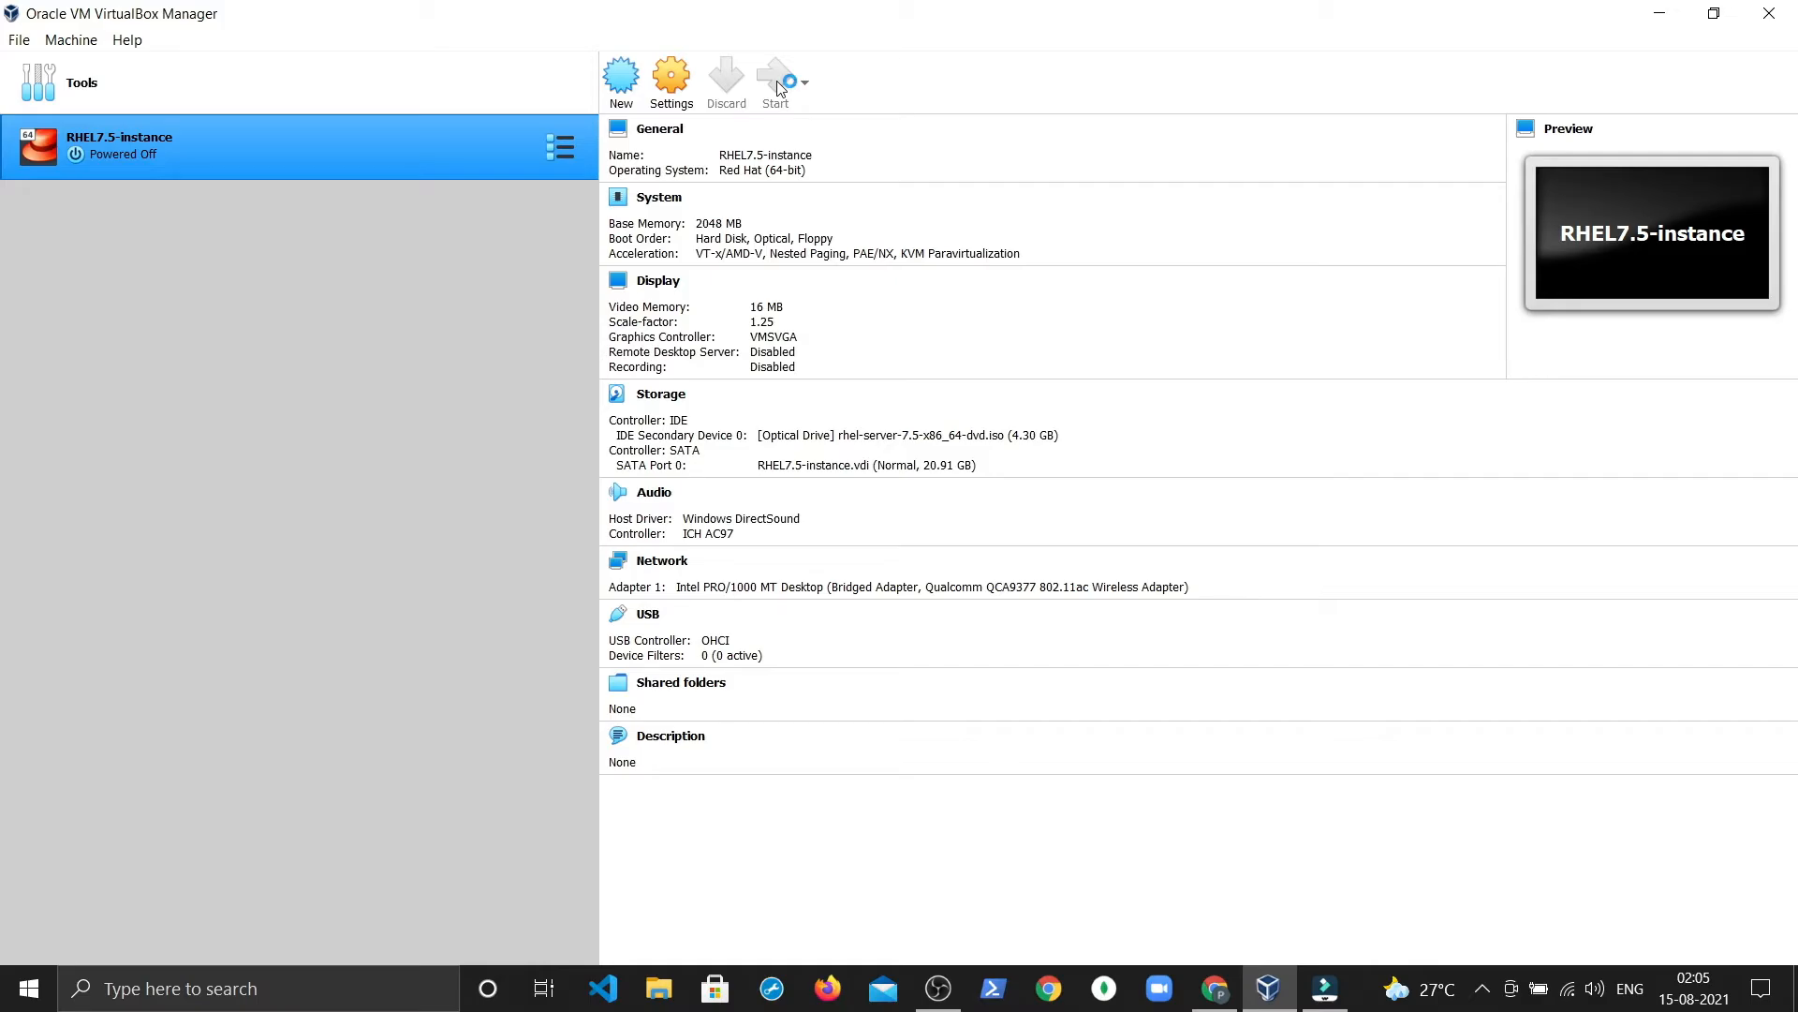
pyautogui.click(777, 89)
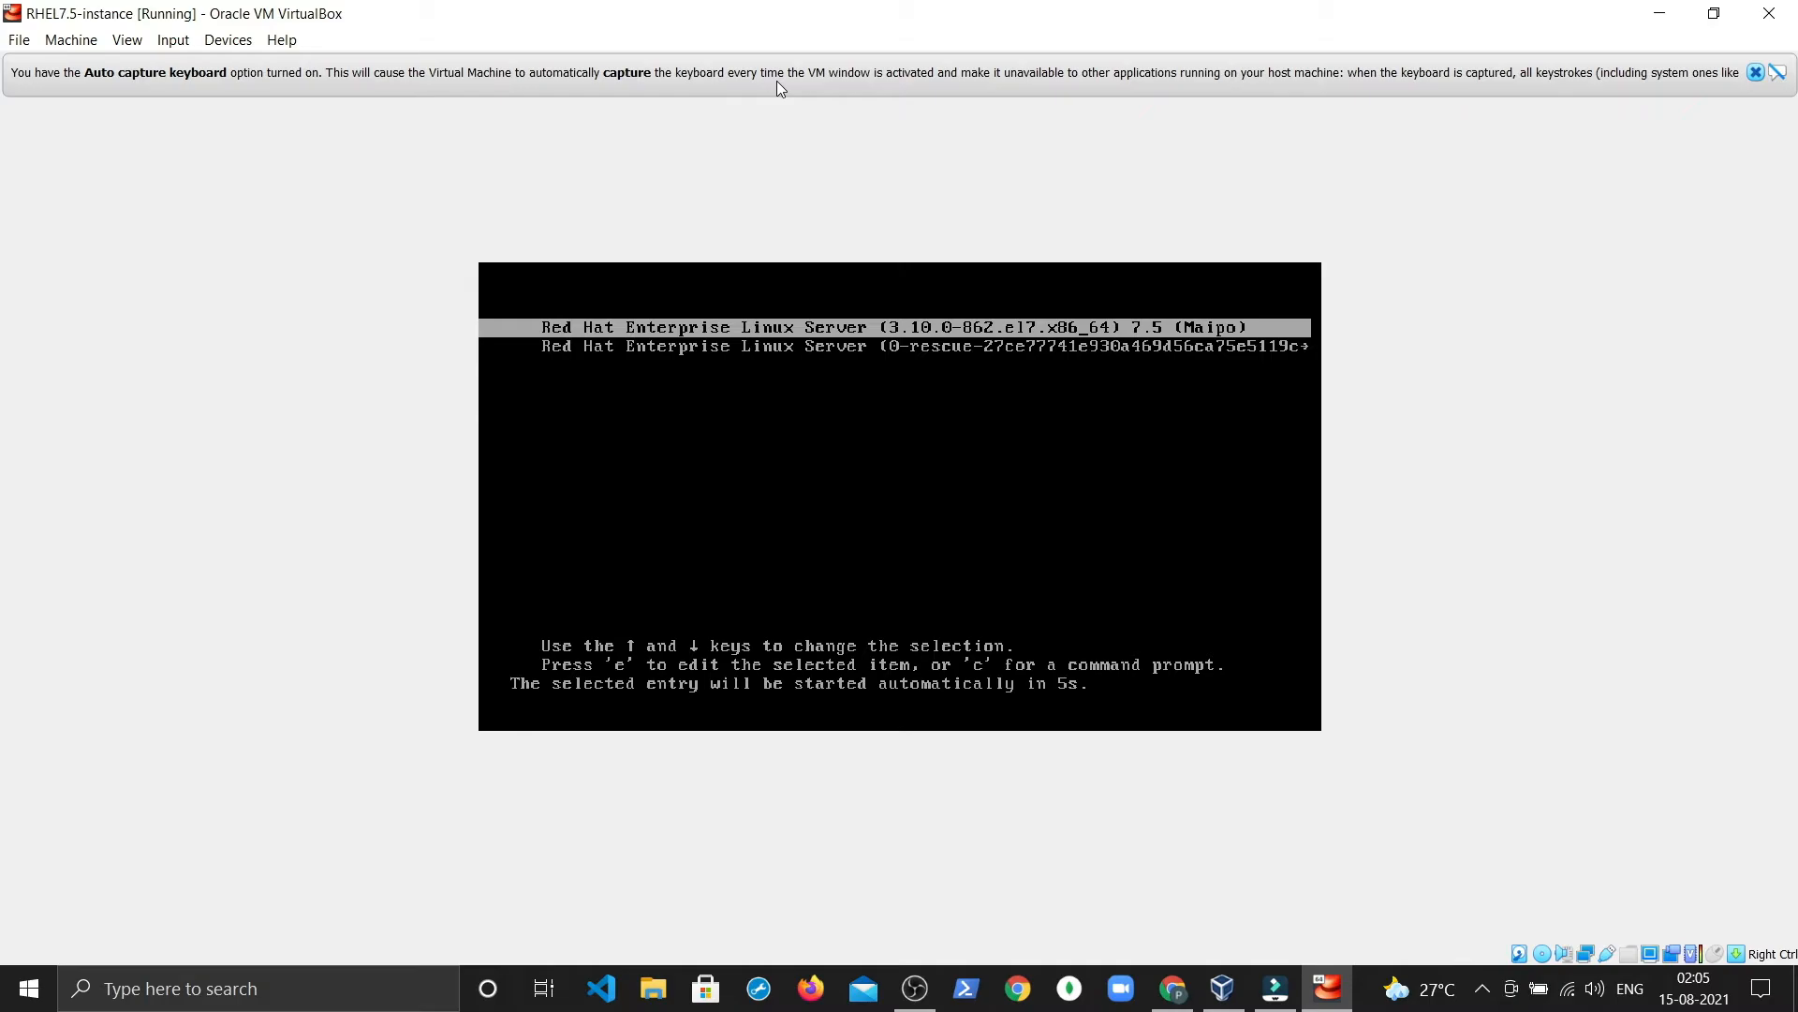
# Step: Boot the default RHEL 7.5 entry and show the VM display unscaled at 100%
pyautogui.press('Return')
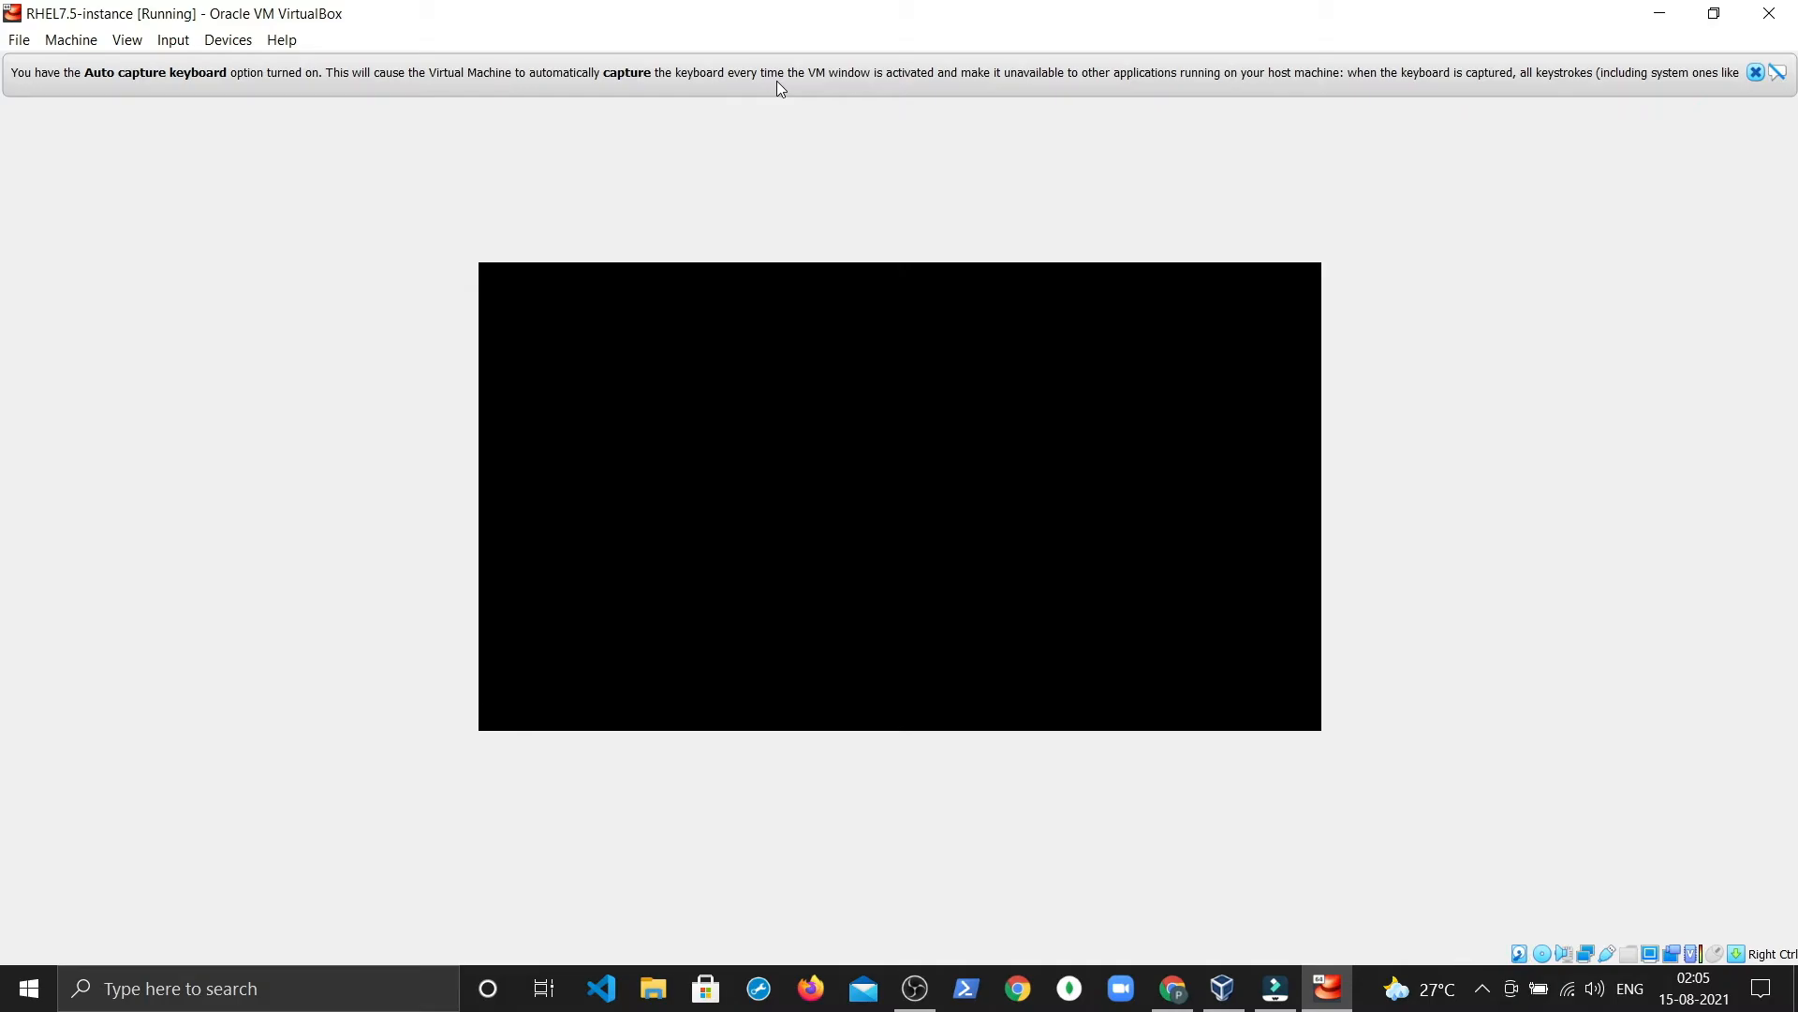
pyautogui.click(172, 39)
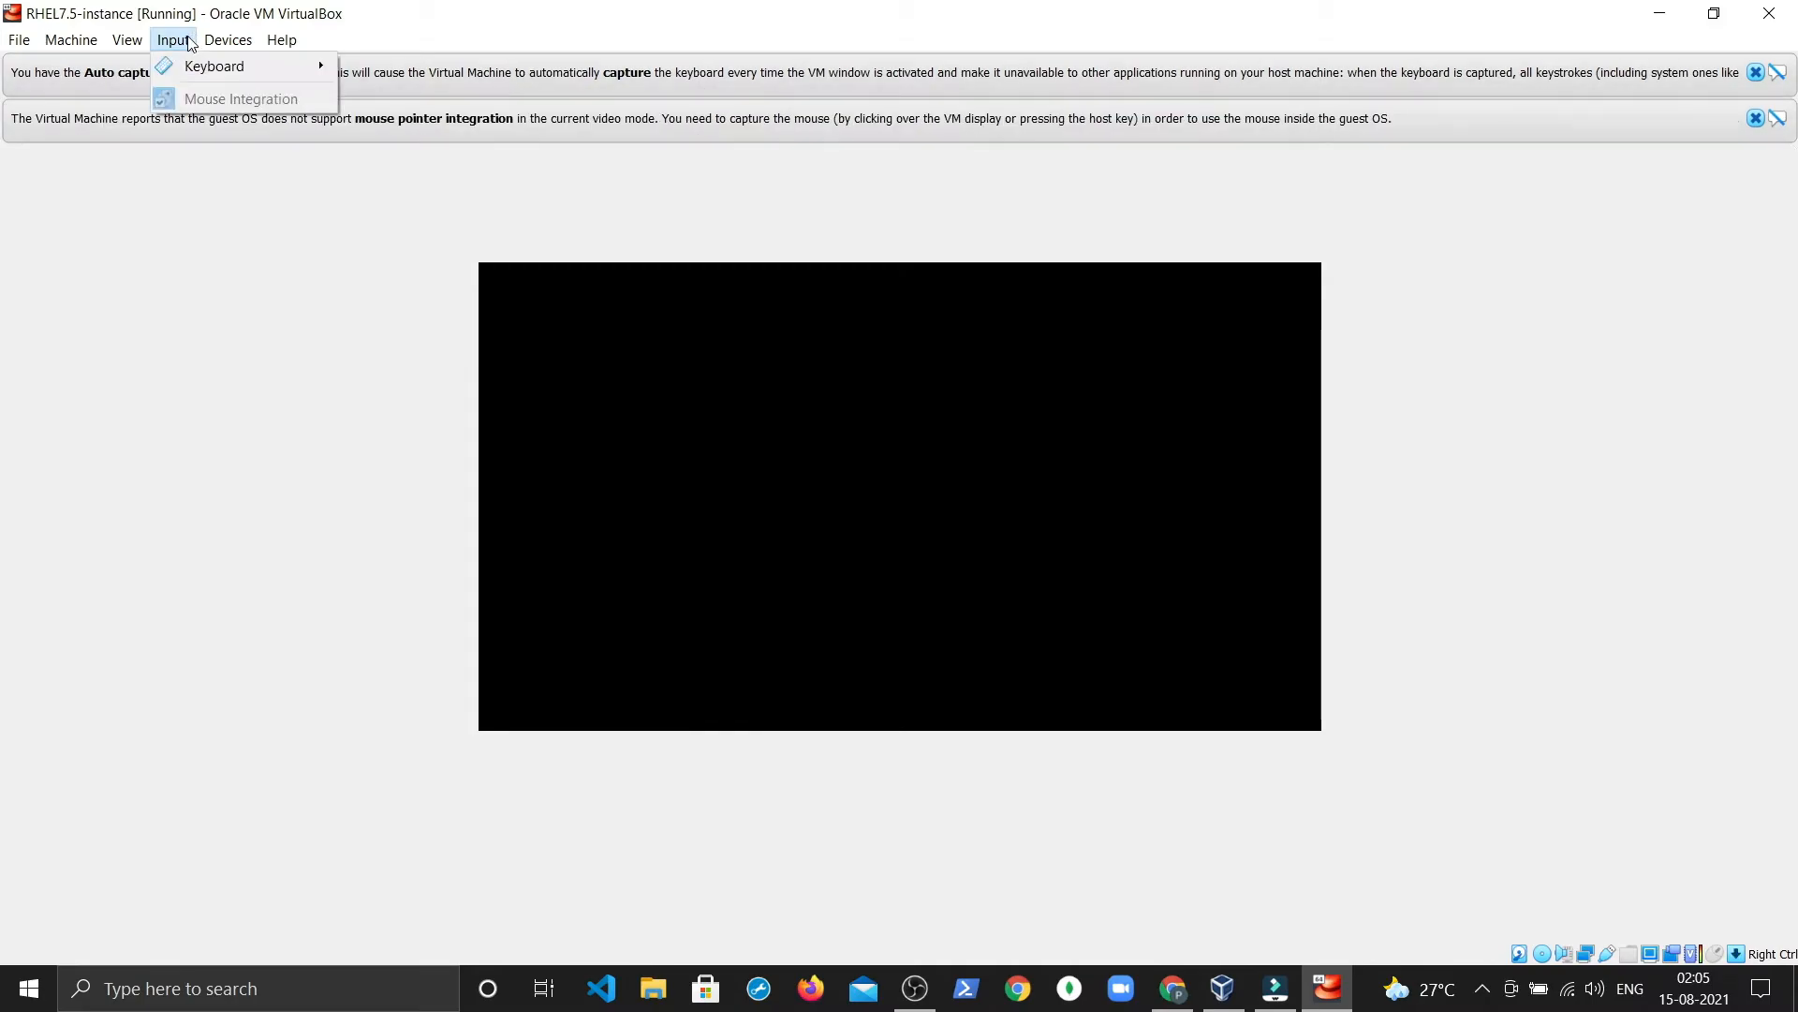
pyautogui.moveTo(231, 49)
pyautogui.moveTo(126, 39)
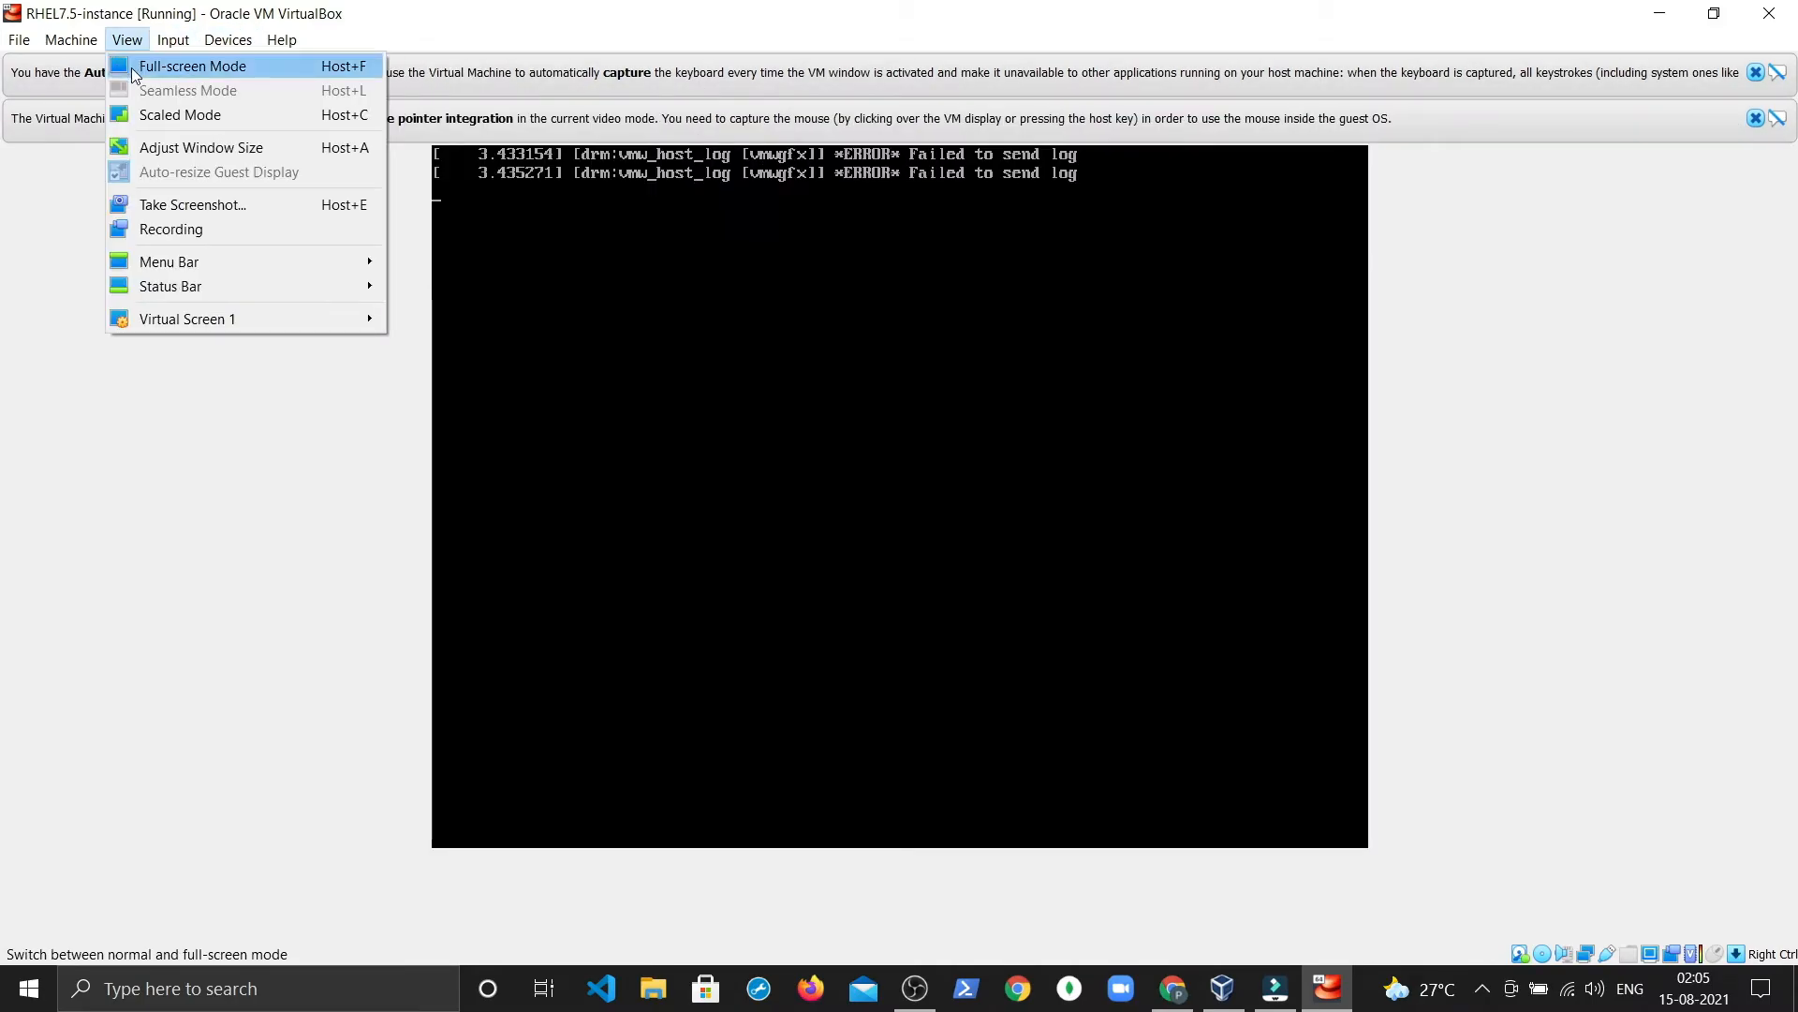
pyautogui.moveTo(202, 317)
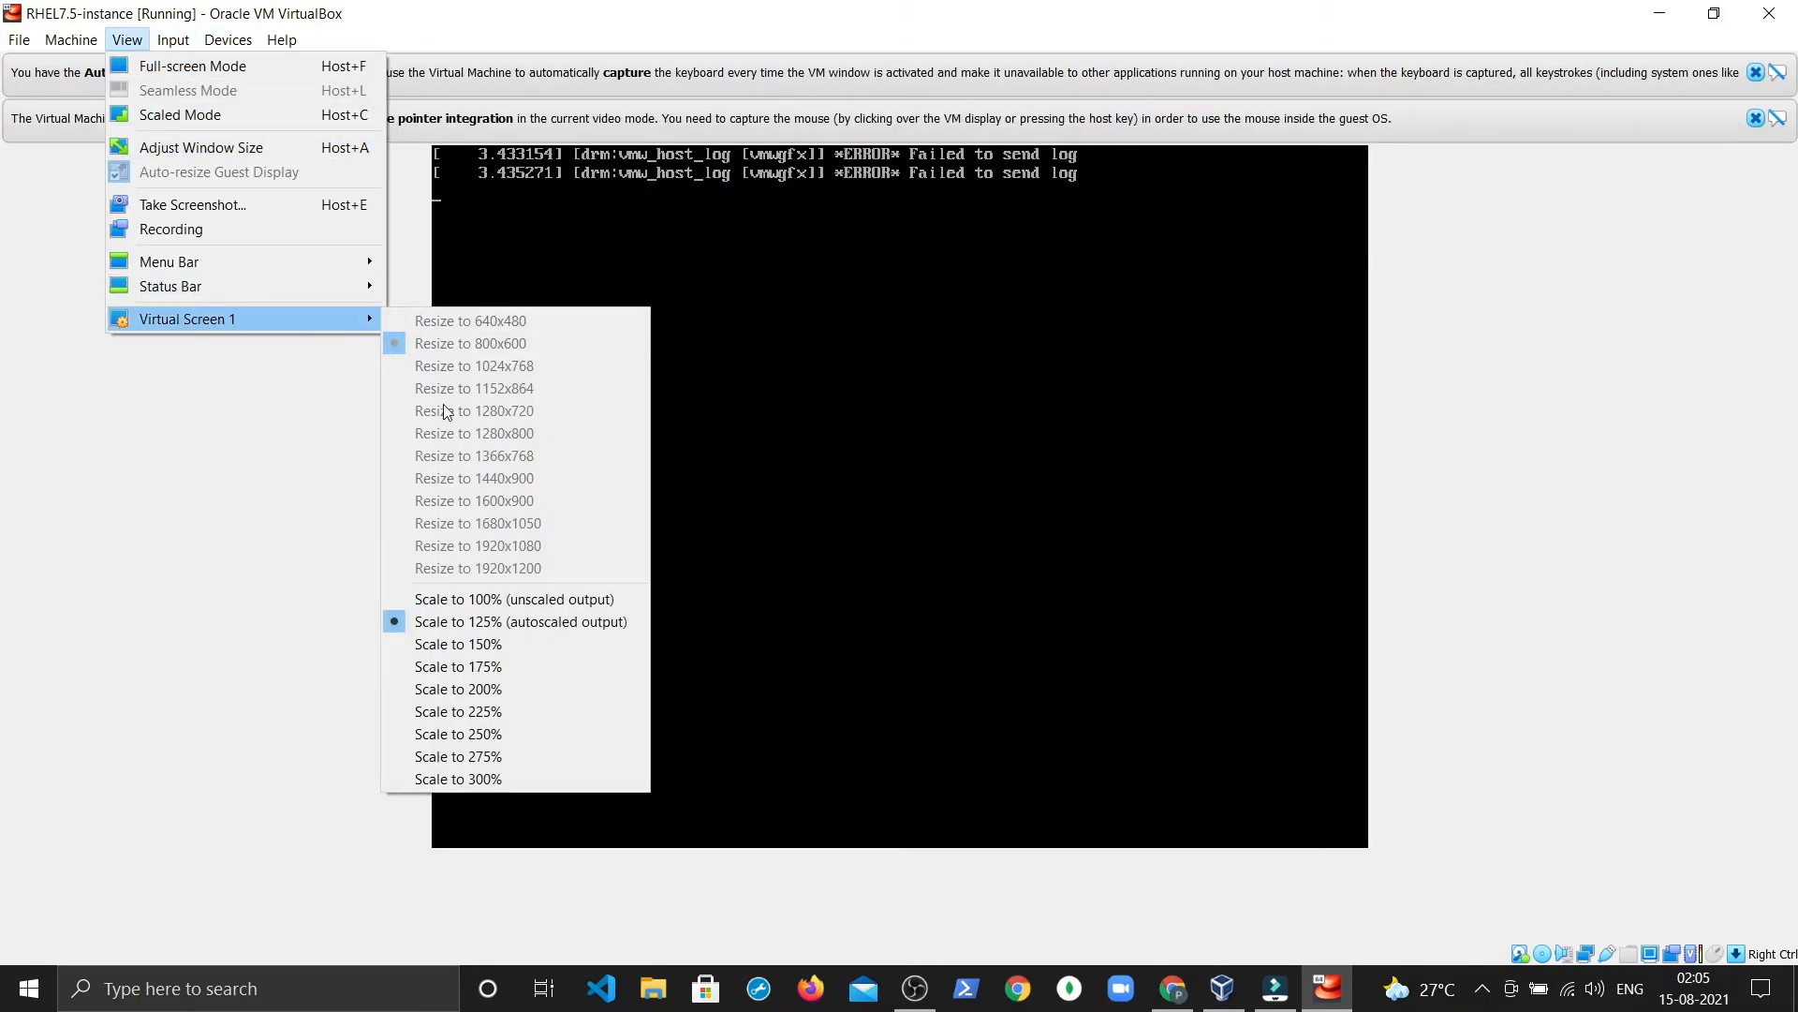
pyautogui.click(433, 599)
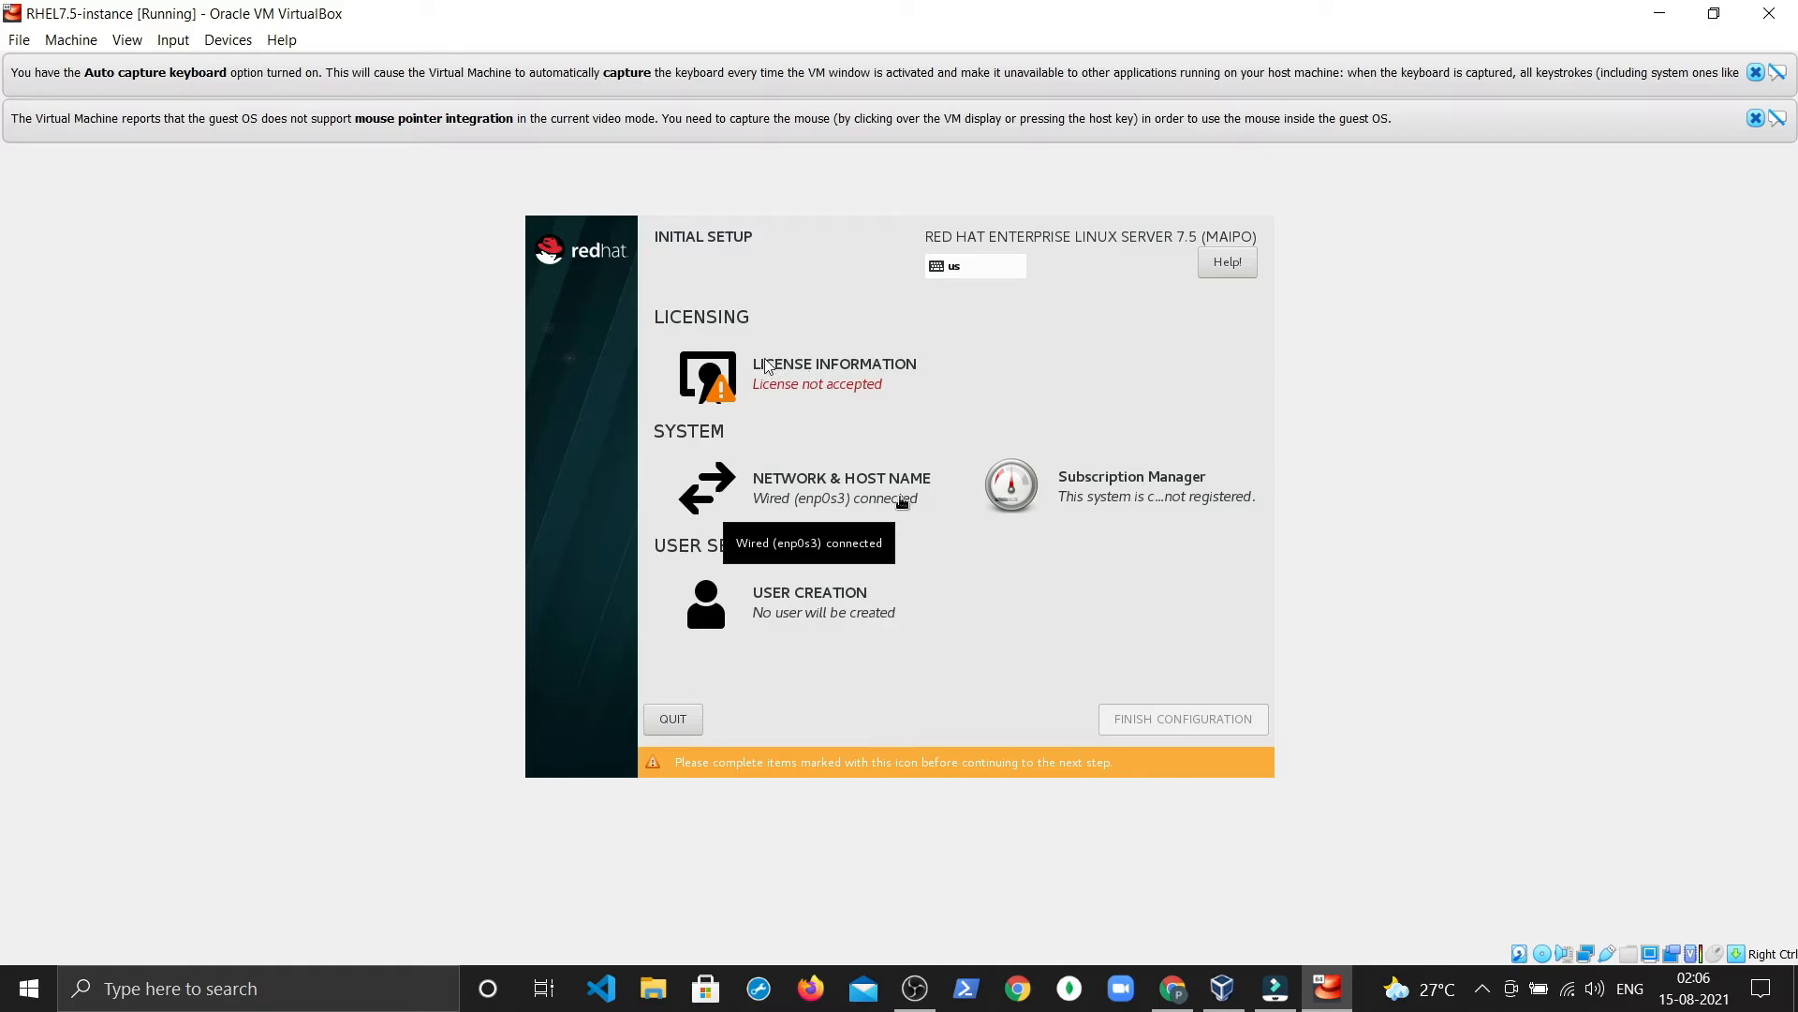
# Step: Let the VM capture the mouse, ticking 'Do not show again' on the capture notice
pyautogui.click(829, 373)
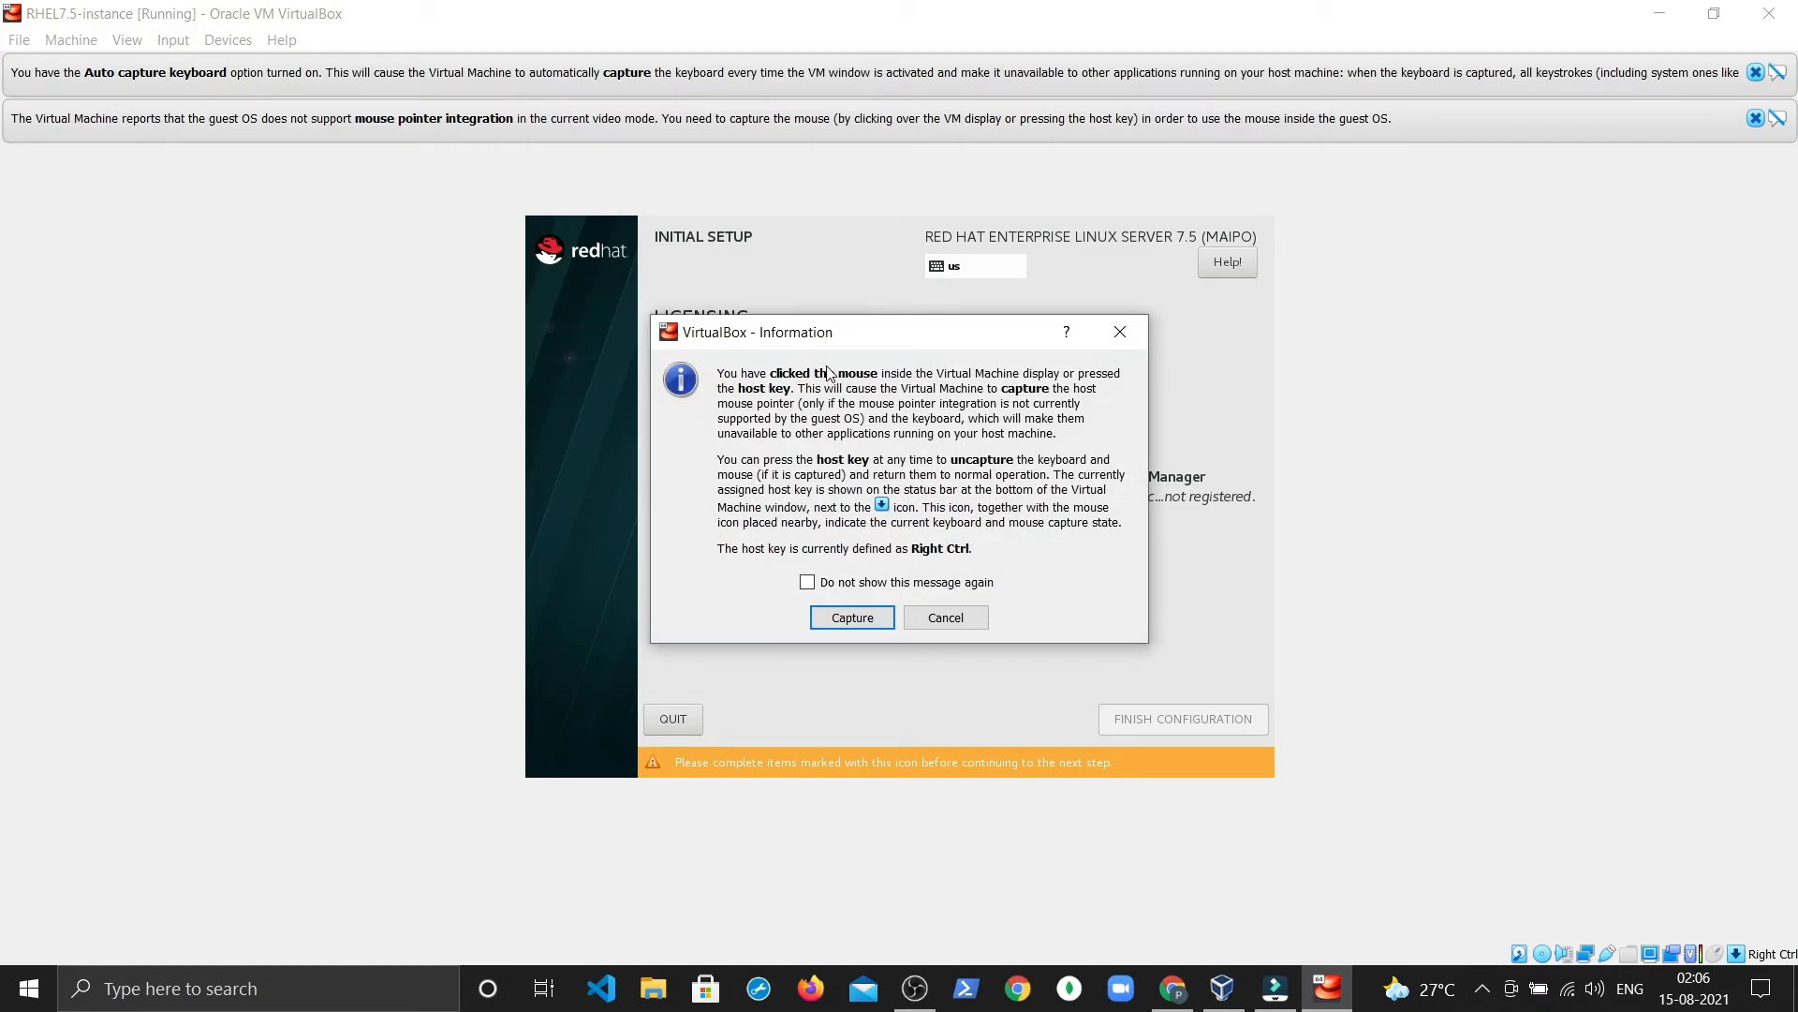
pyautogui.click(925, 619)
pyautogui.click(818, 441)
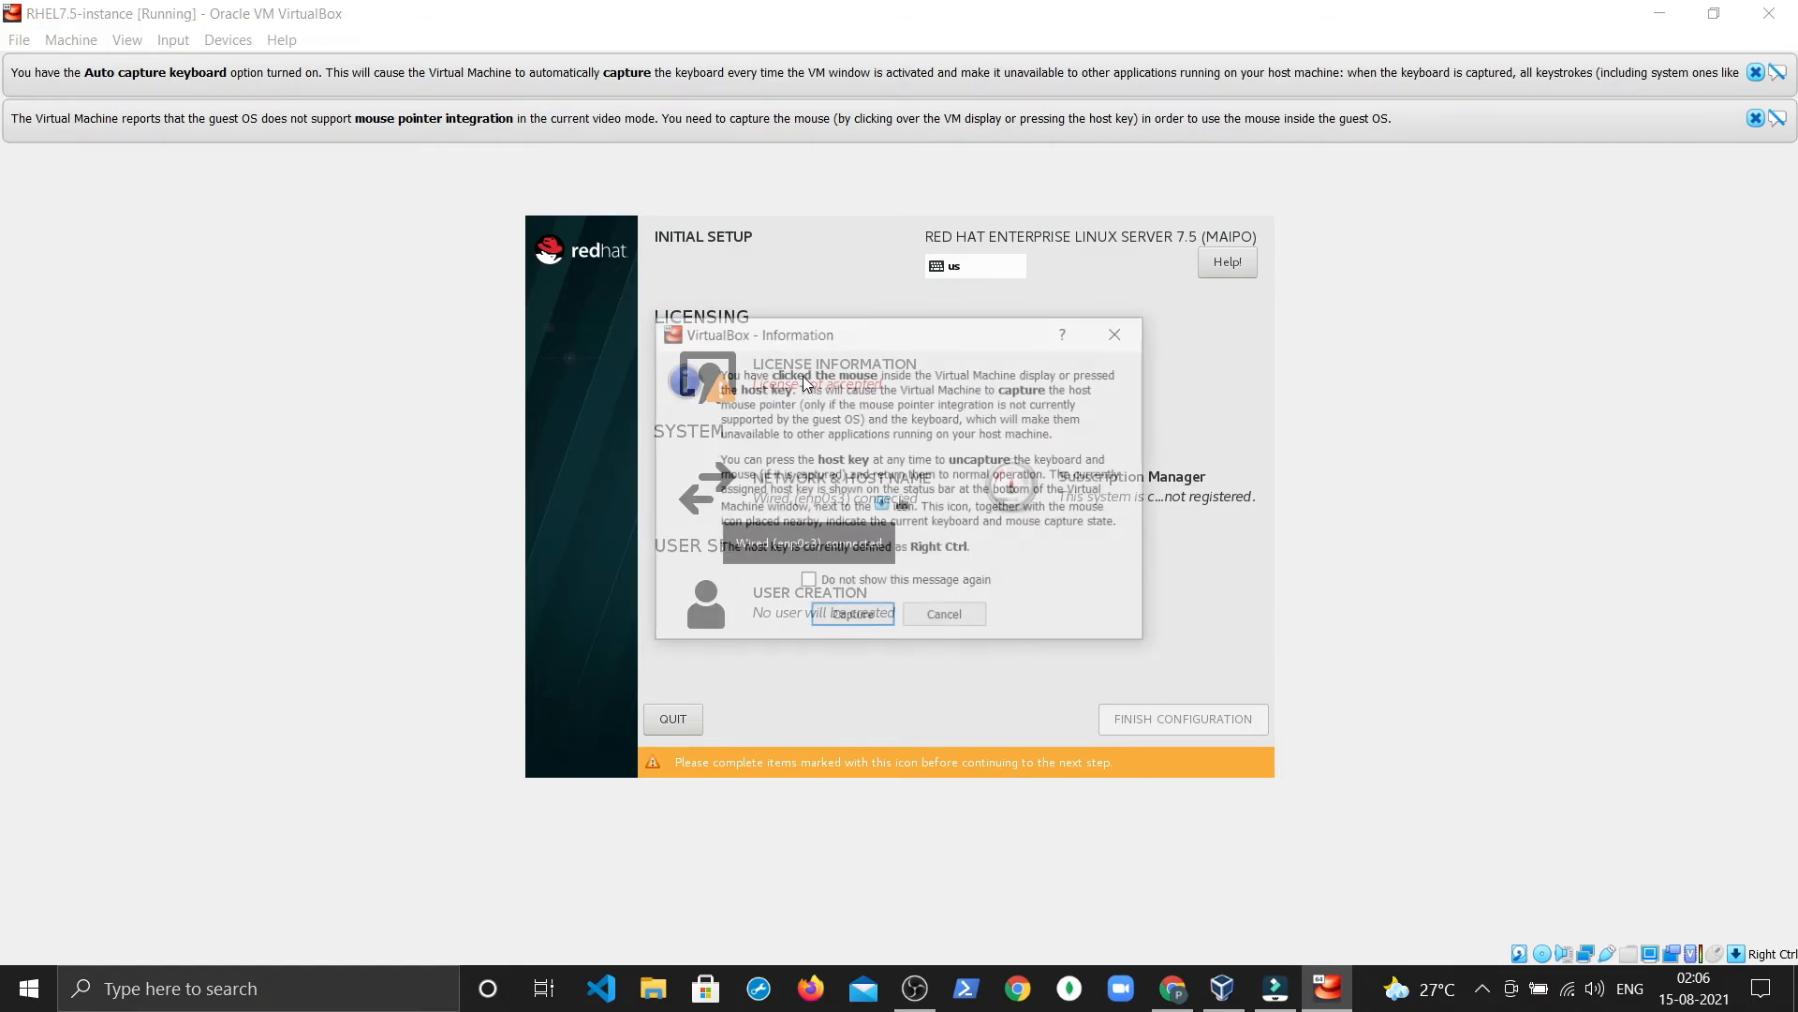
pyautogui.click(806, 582)
pyautogui.click(852, 618)
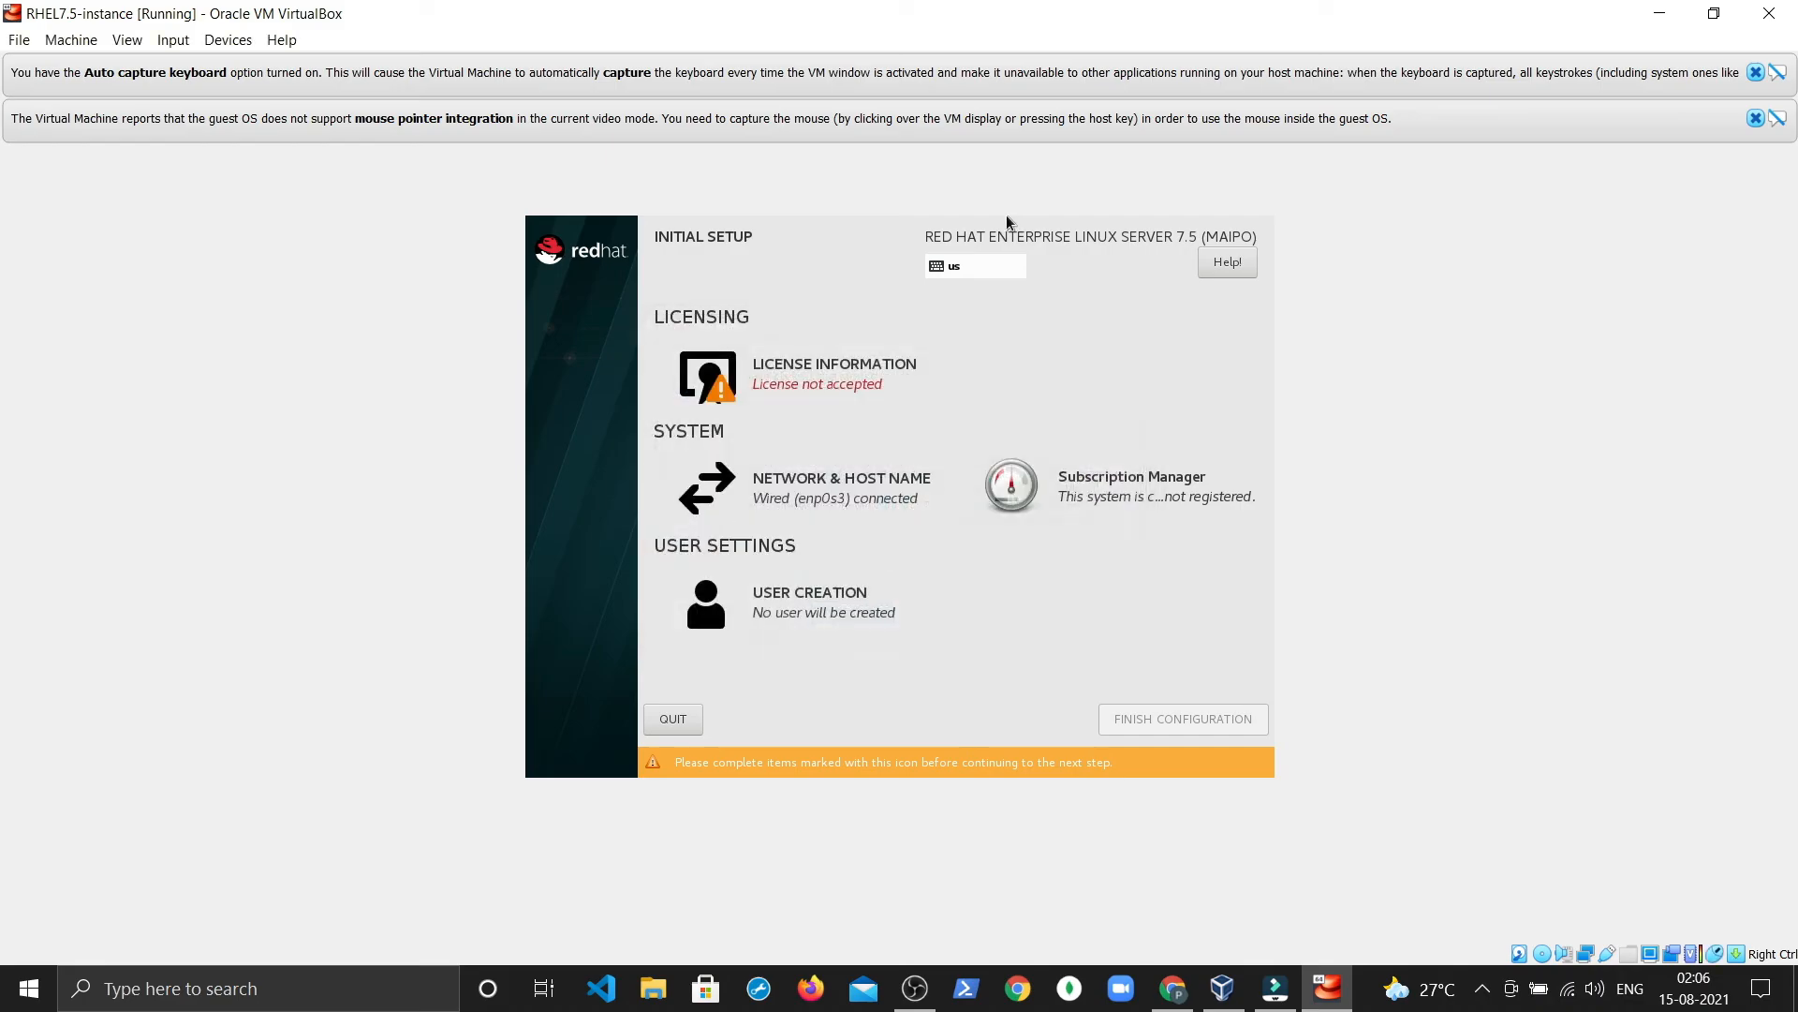
# Step: Accept the RHEL license agreement and finish the initial configuration
pyautogui.click(759, 388)
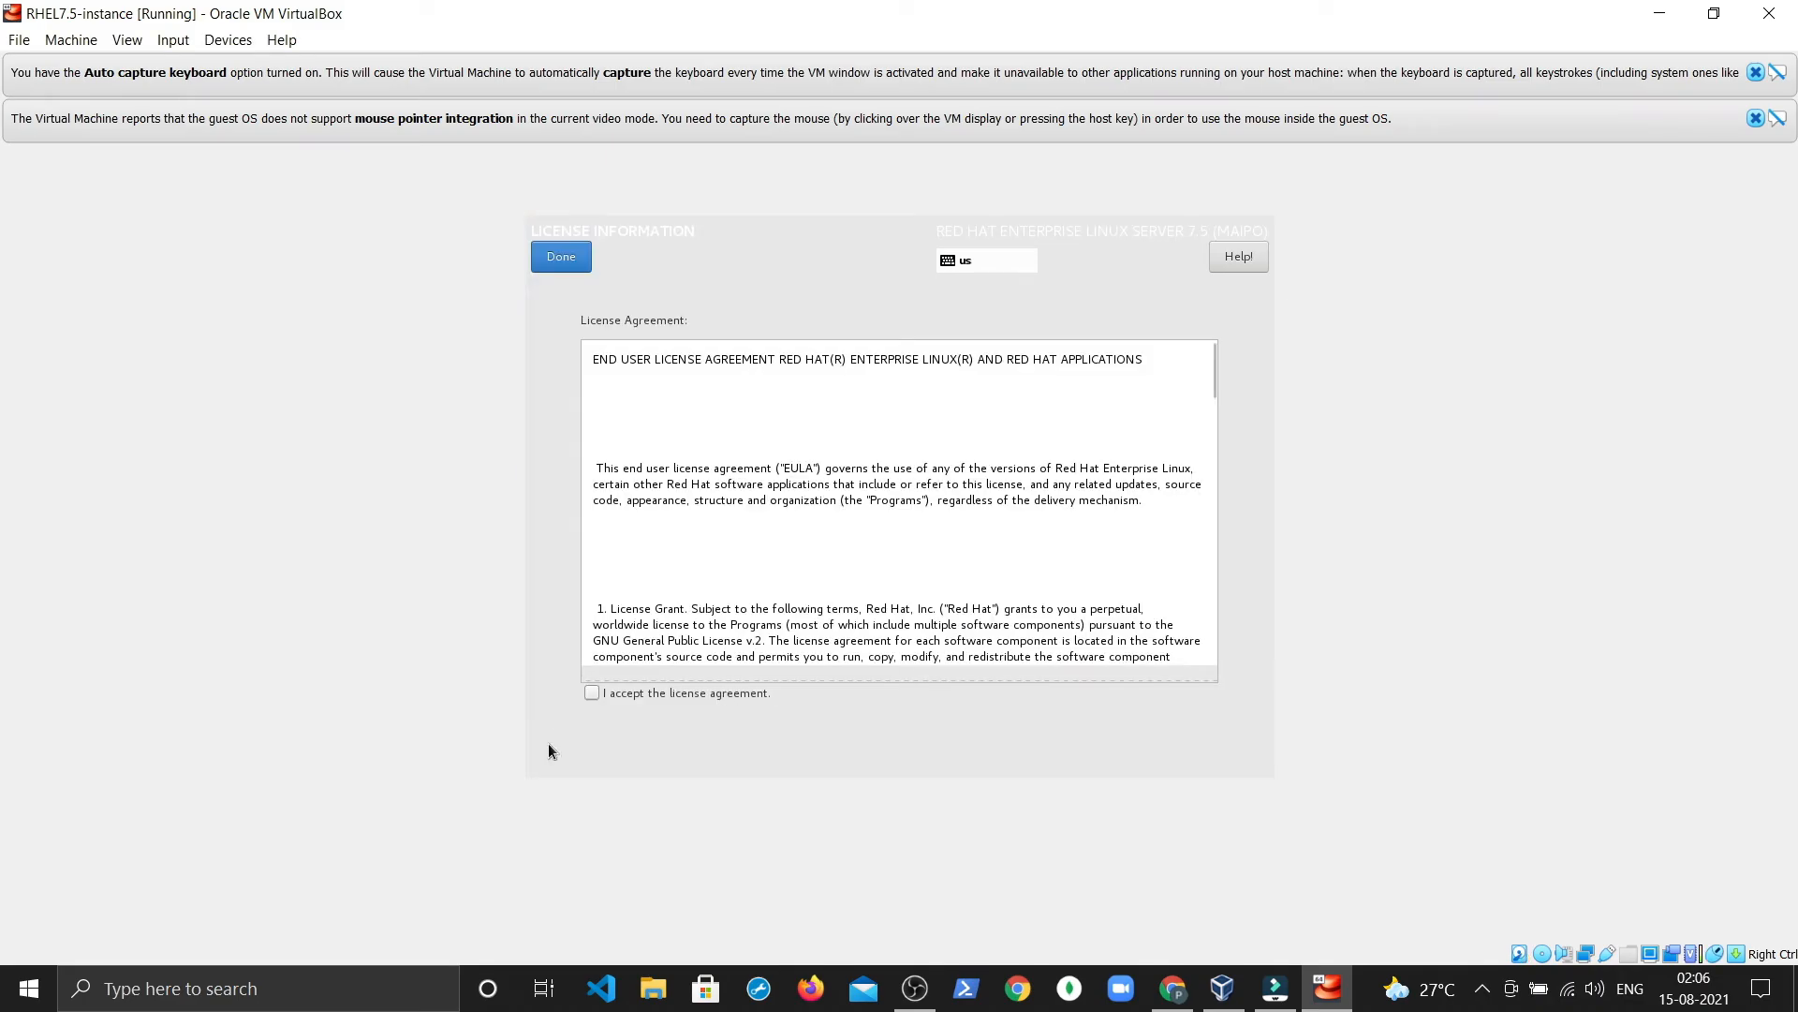
pyautogui.click(592, 693)
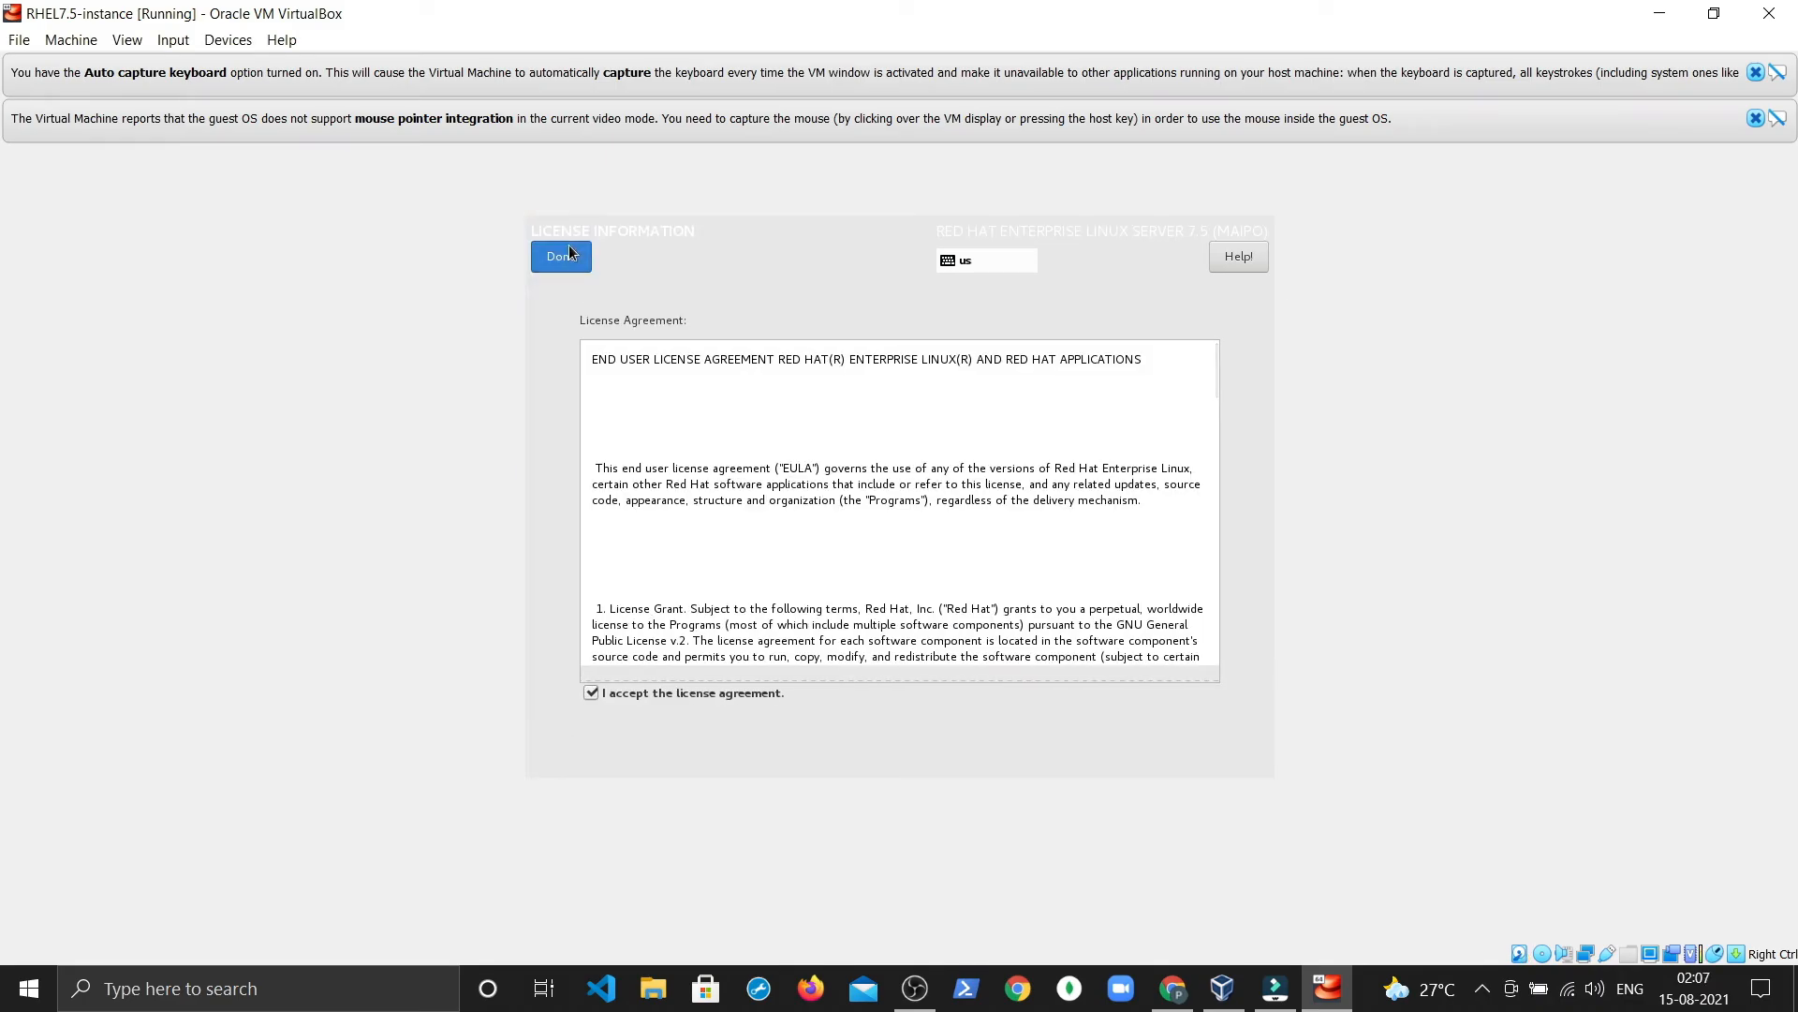
pyautogui.click(569, 255)
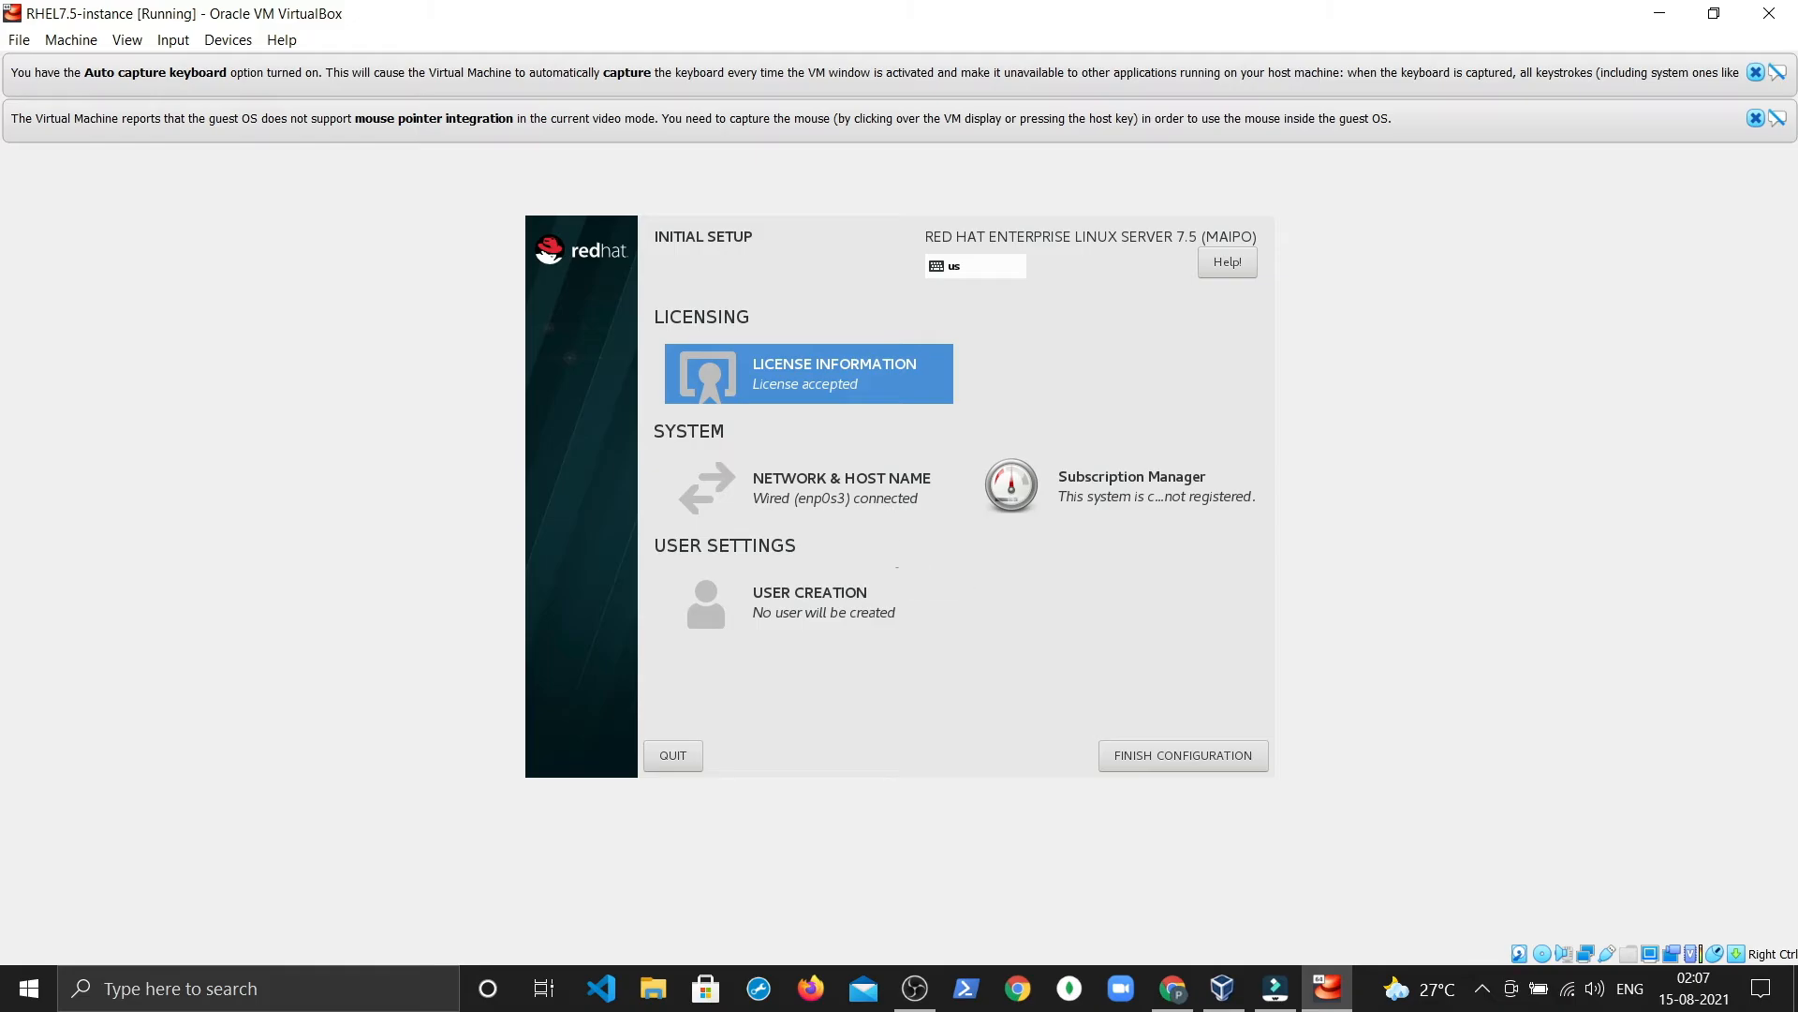
pyautogui.click(1184, 755)
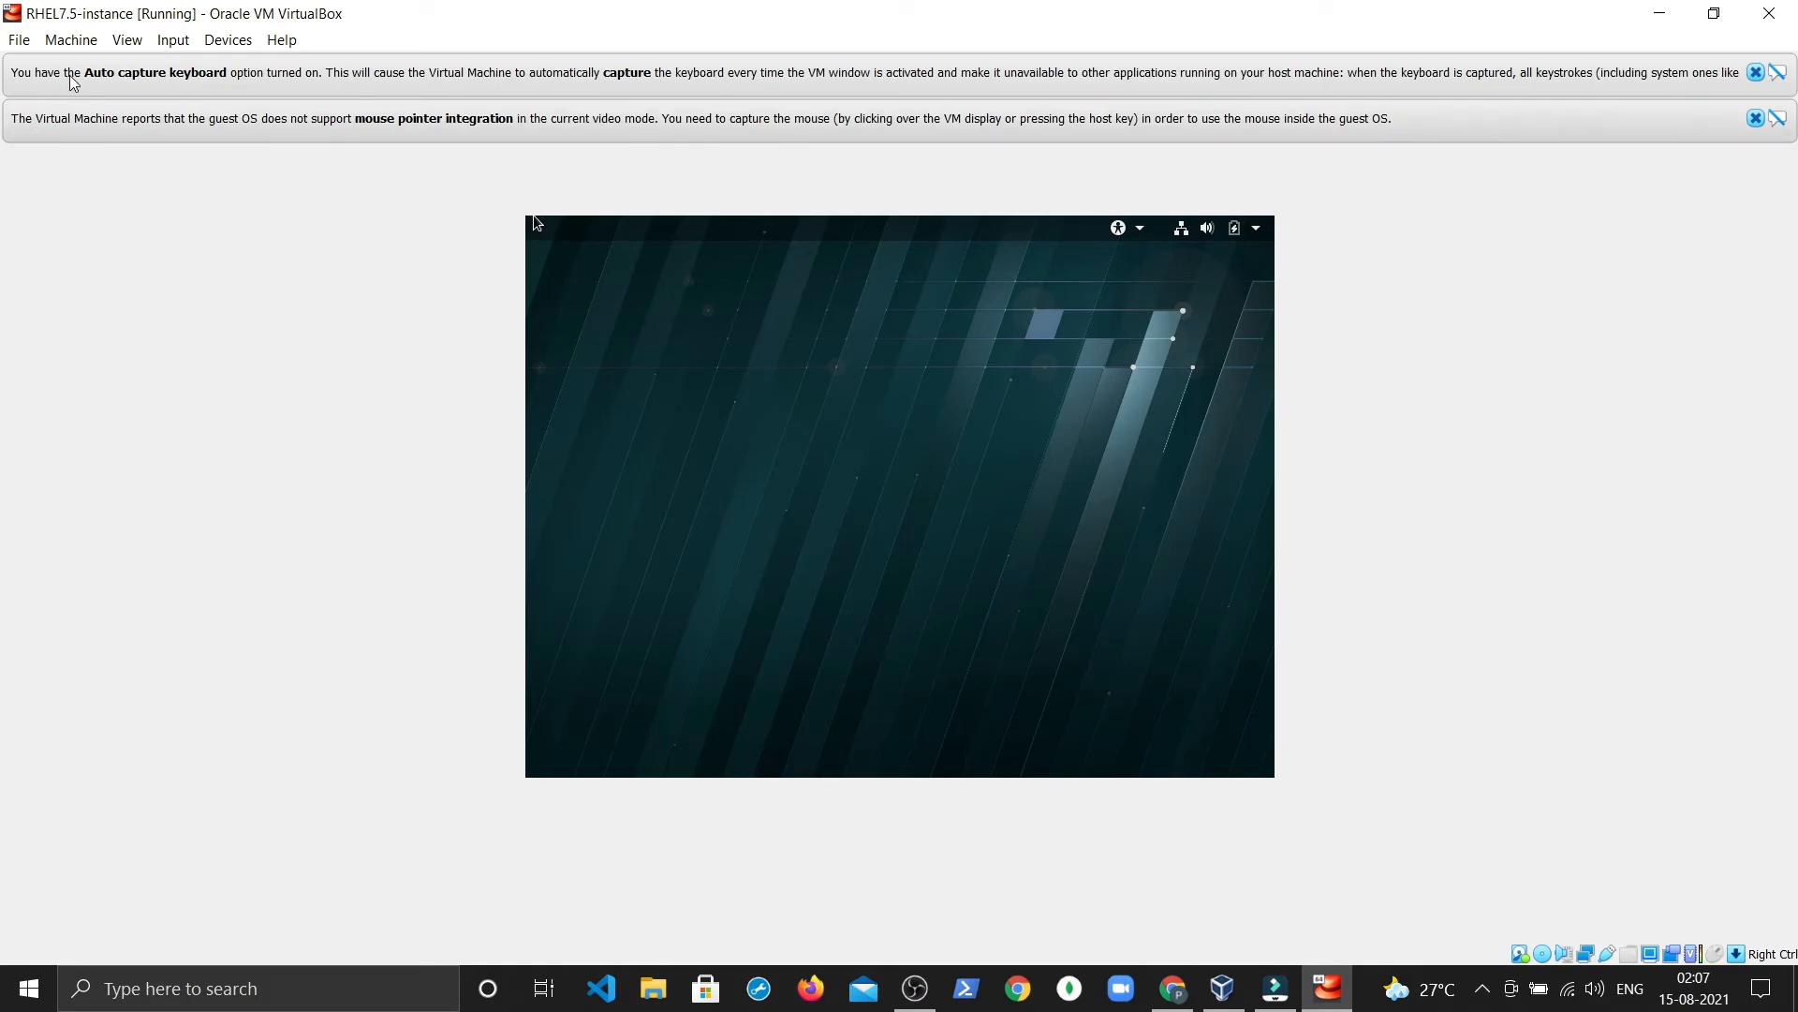
# Step: Scale the VM display to 125% and capture the mouse into the guest
pyautogui.click(131, 41)
pyautogui.moveTo(225, 318)
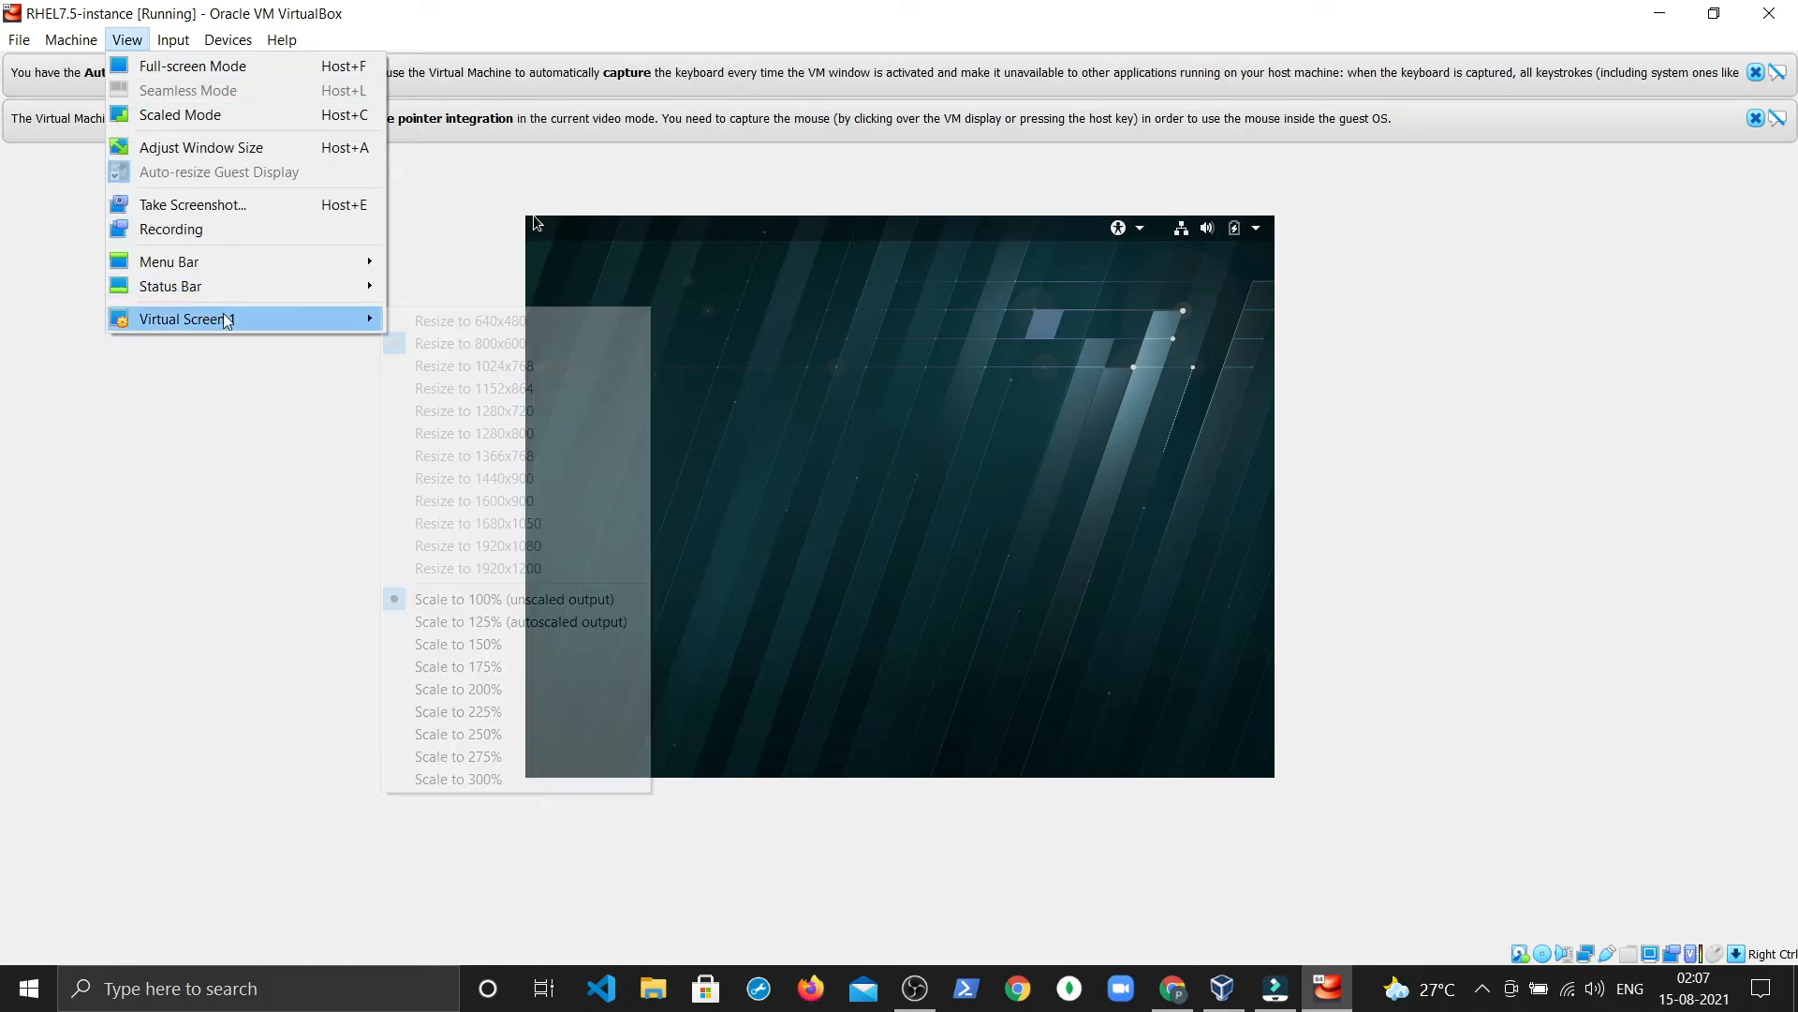
pyautogui.click(510, 623)
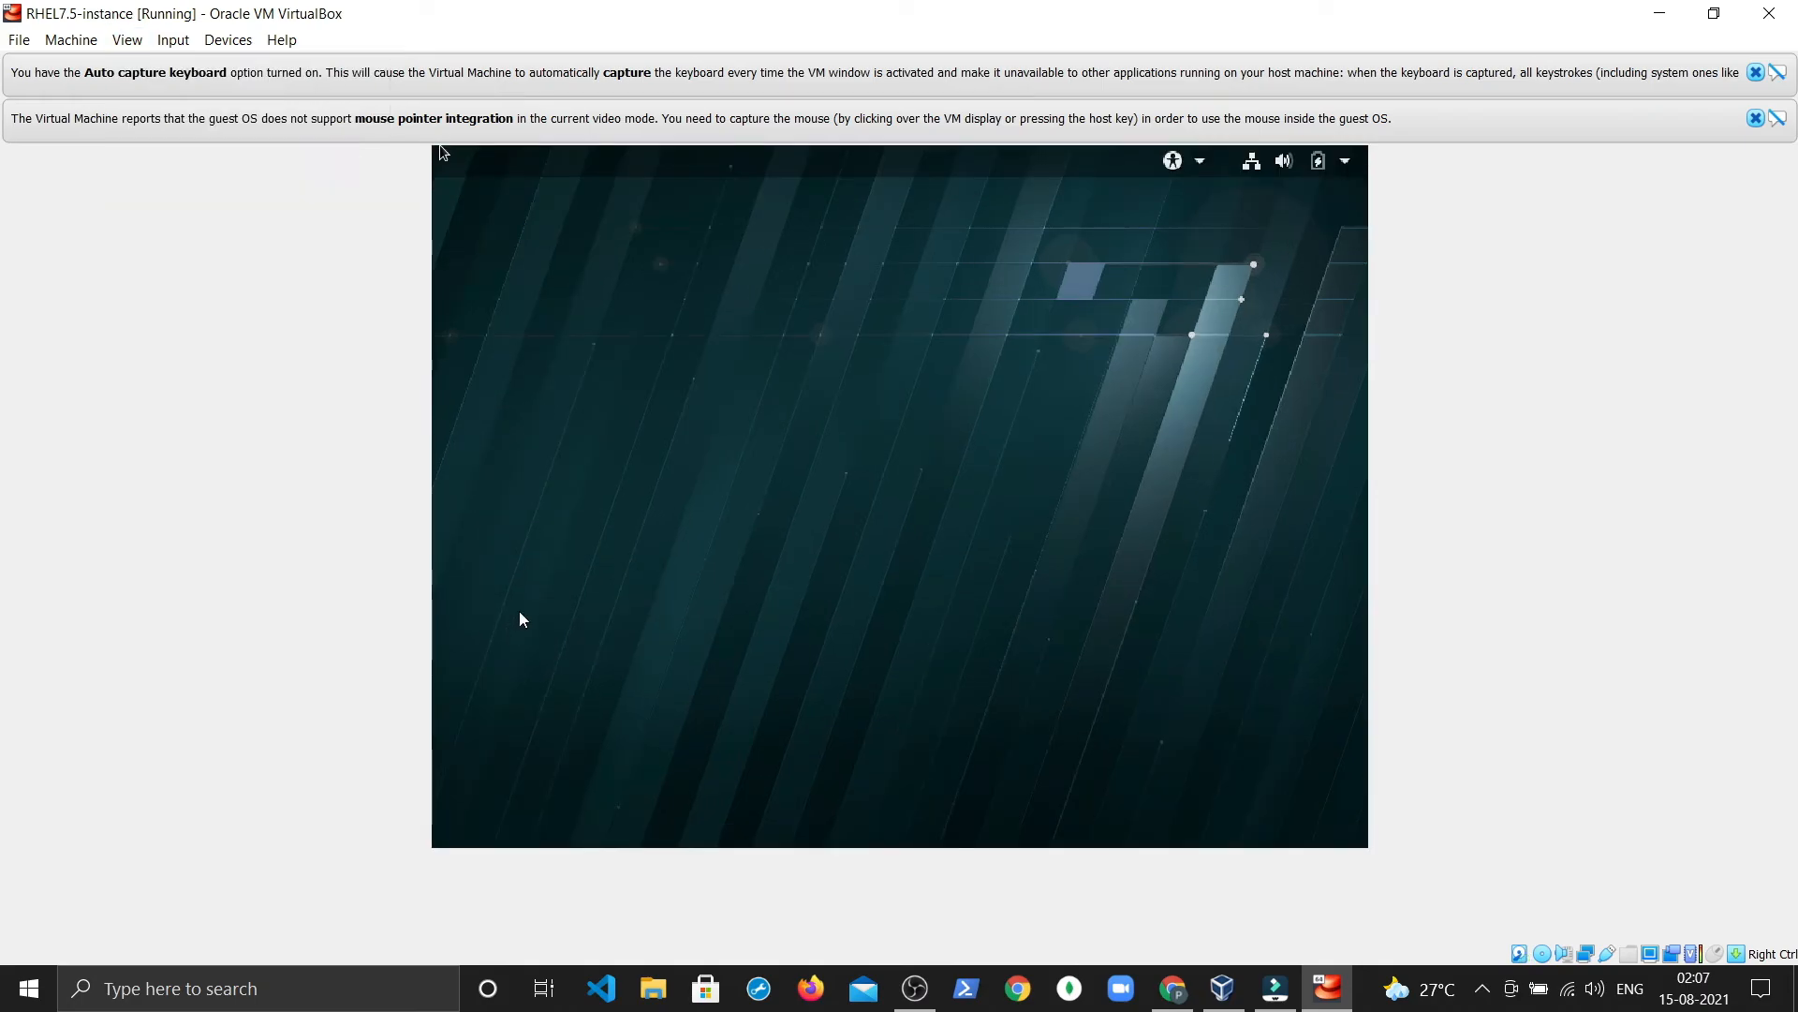
pyautogui.click(999, 410)
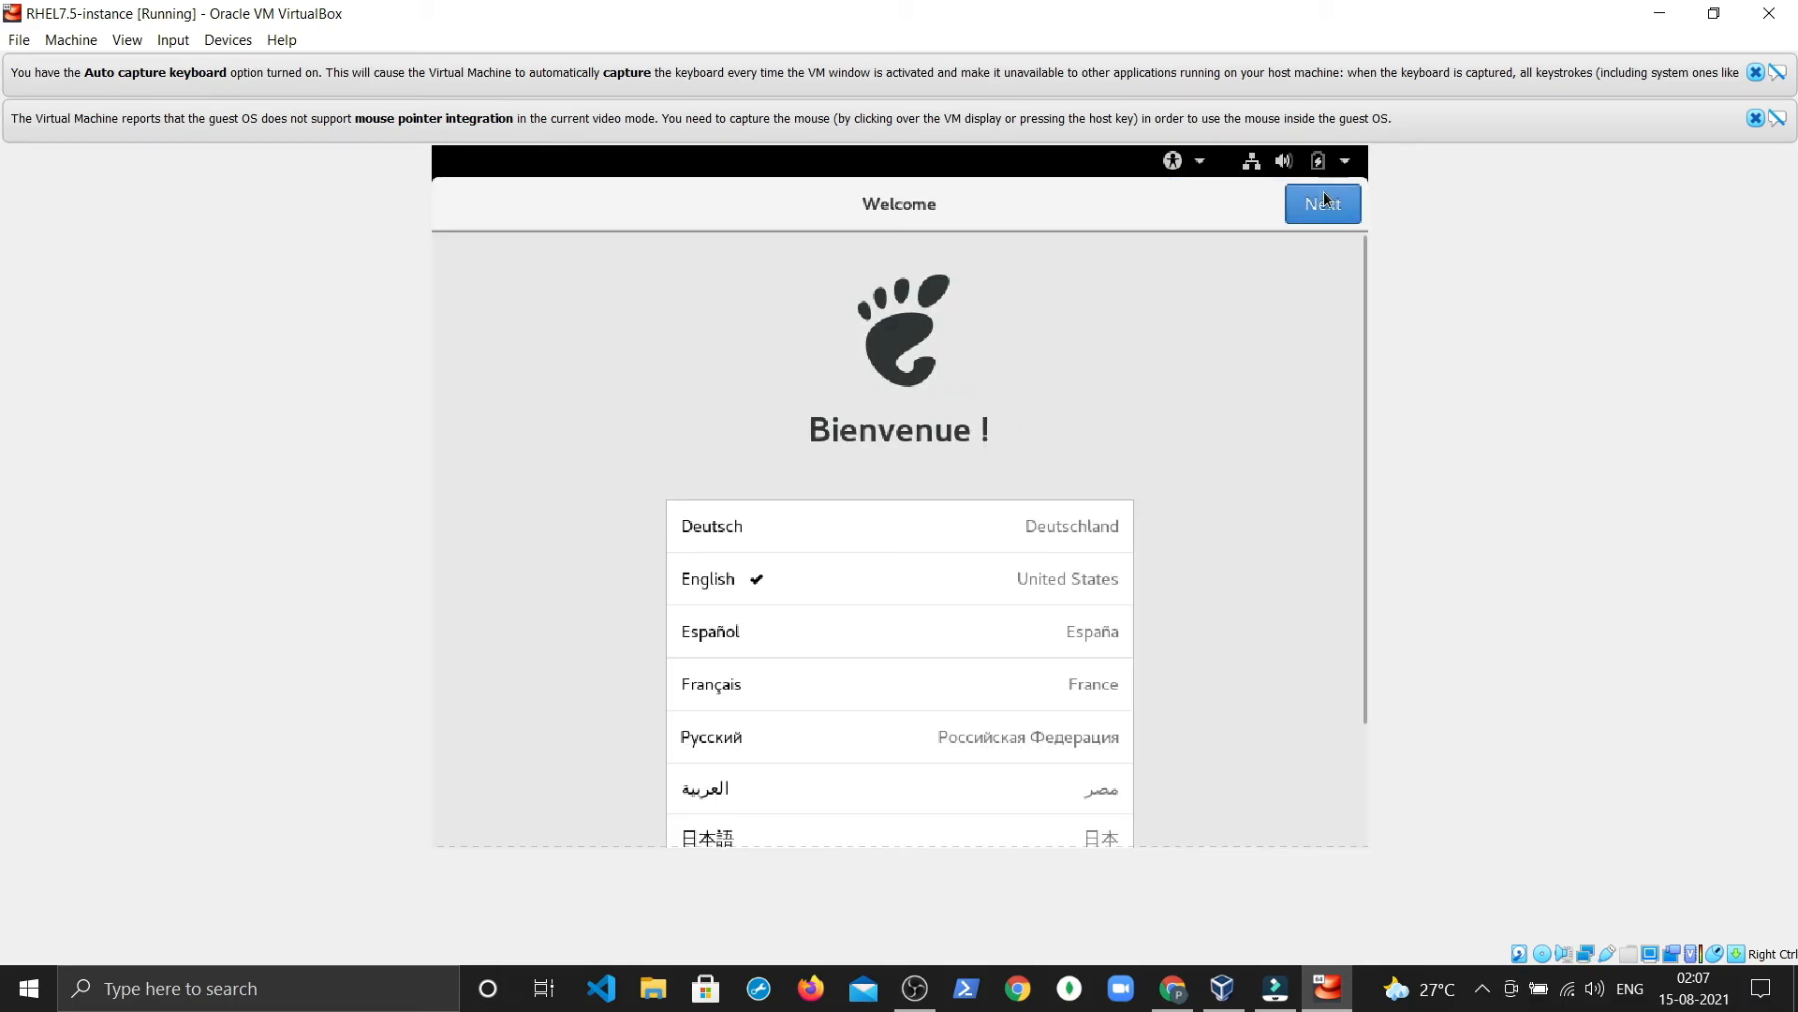
# Step: Keep English defaults, grant location access, accept the Kolkata time zone and skip online accounts
pyautogui.click(1317, 205)
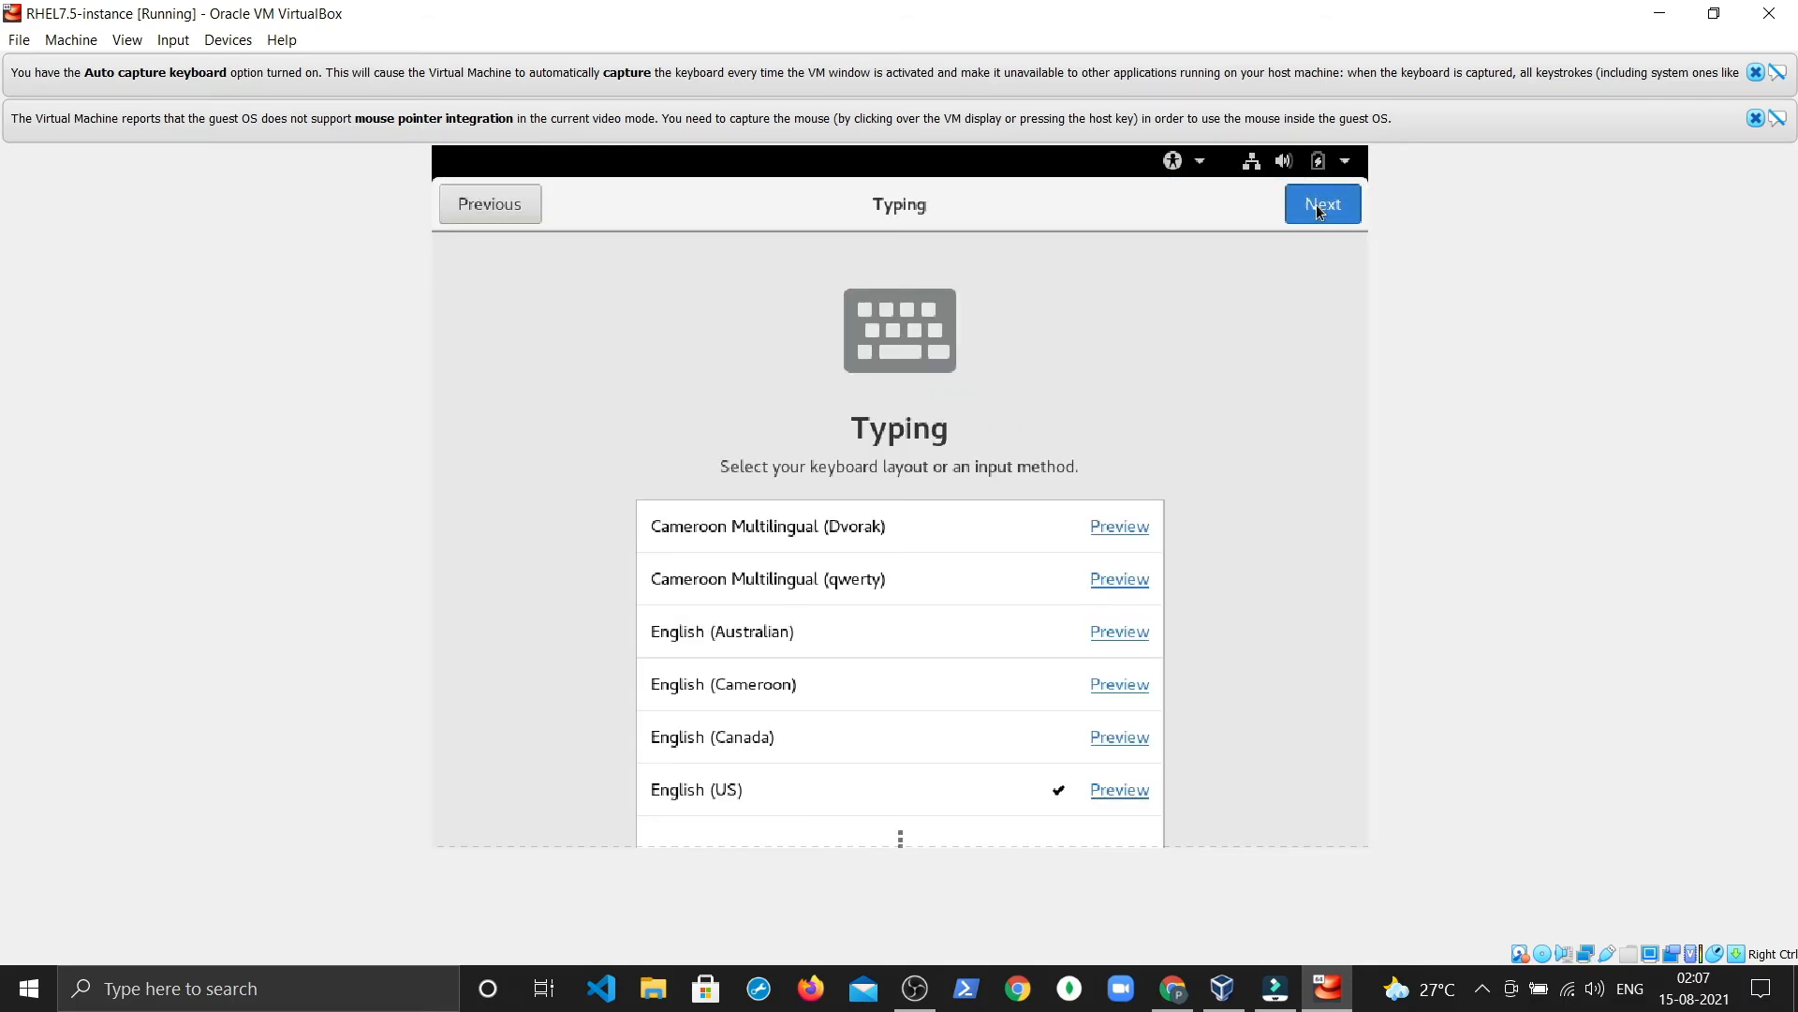
pyautogui.click(1317, 208)
pyautogui.click(1317, 208)
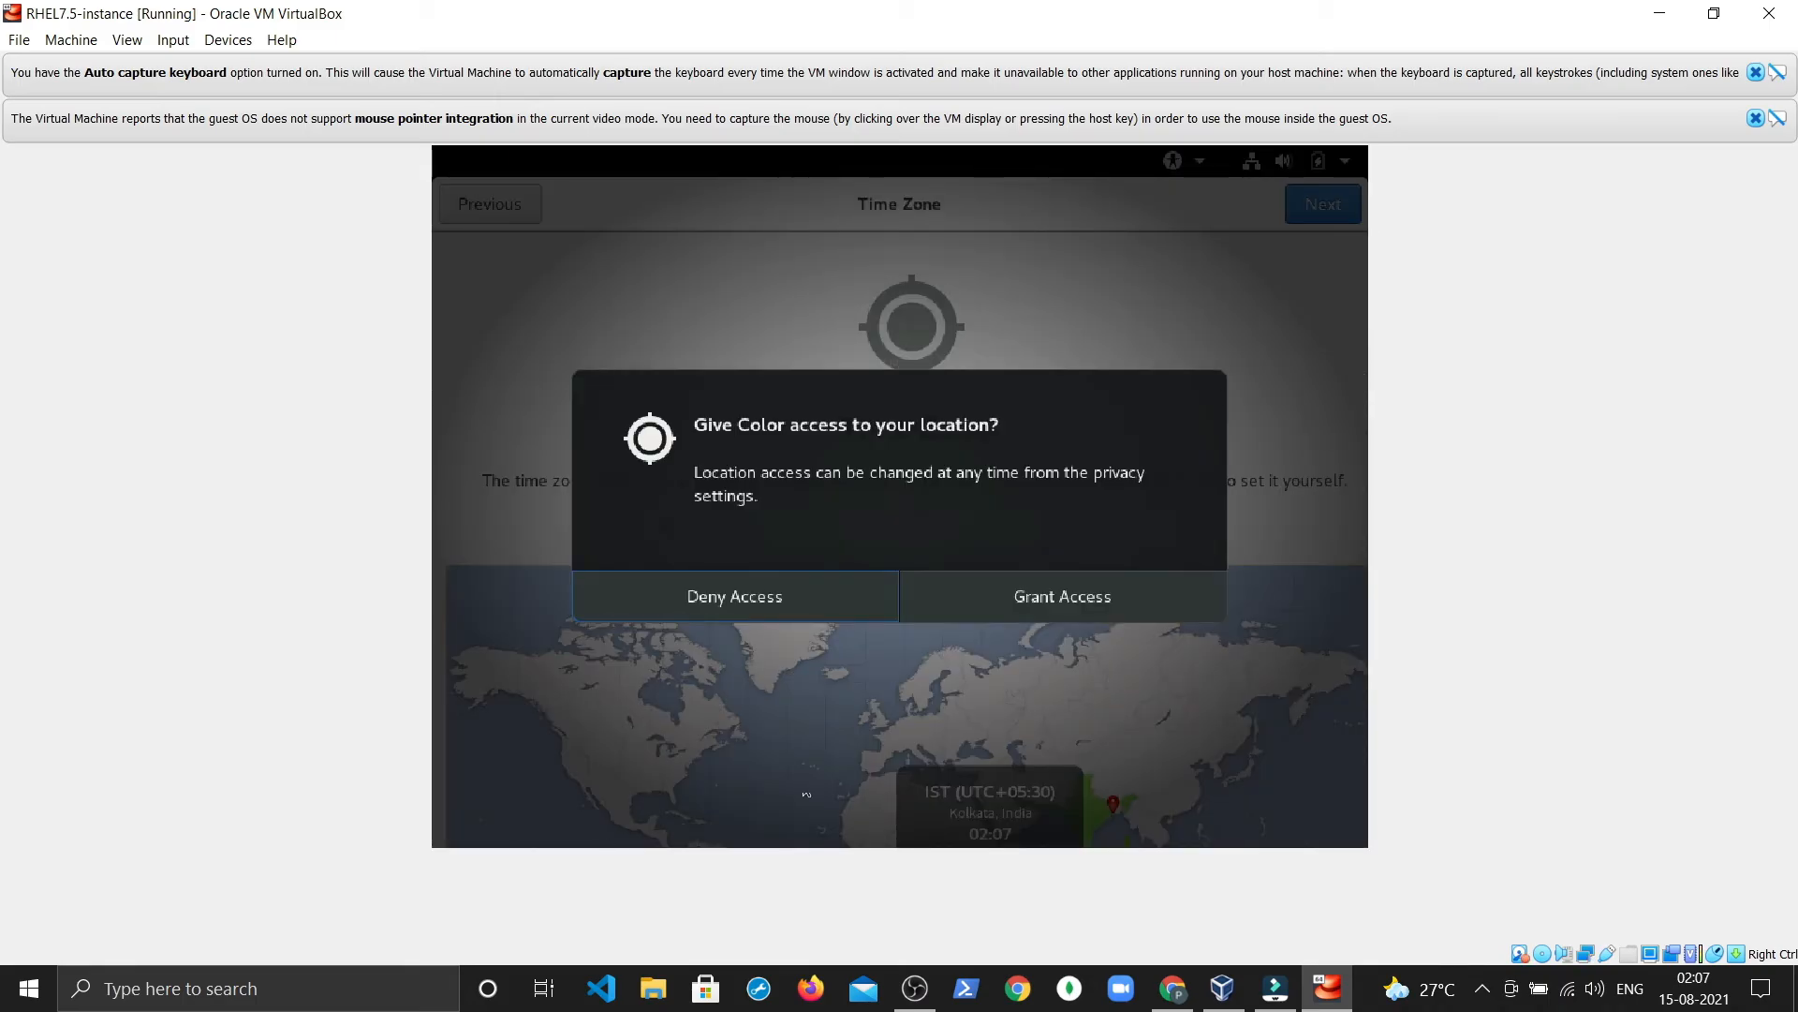
pyautogui.click(981, 605)
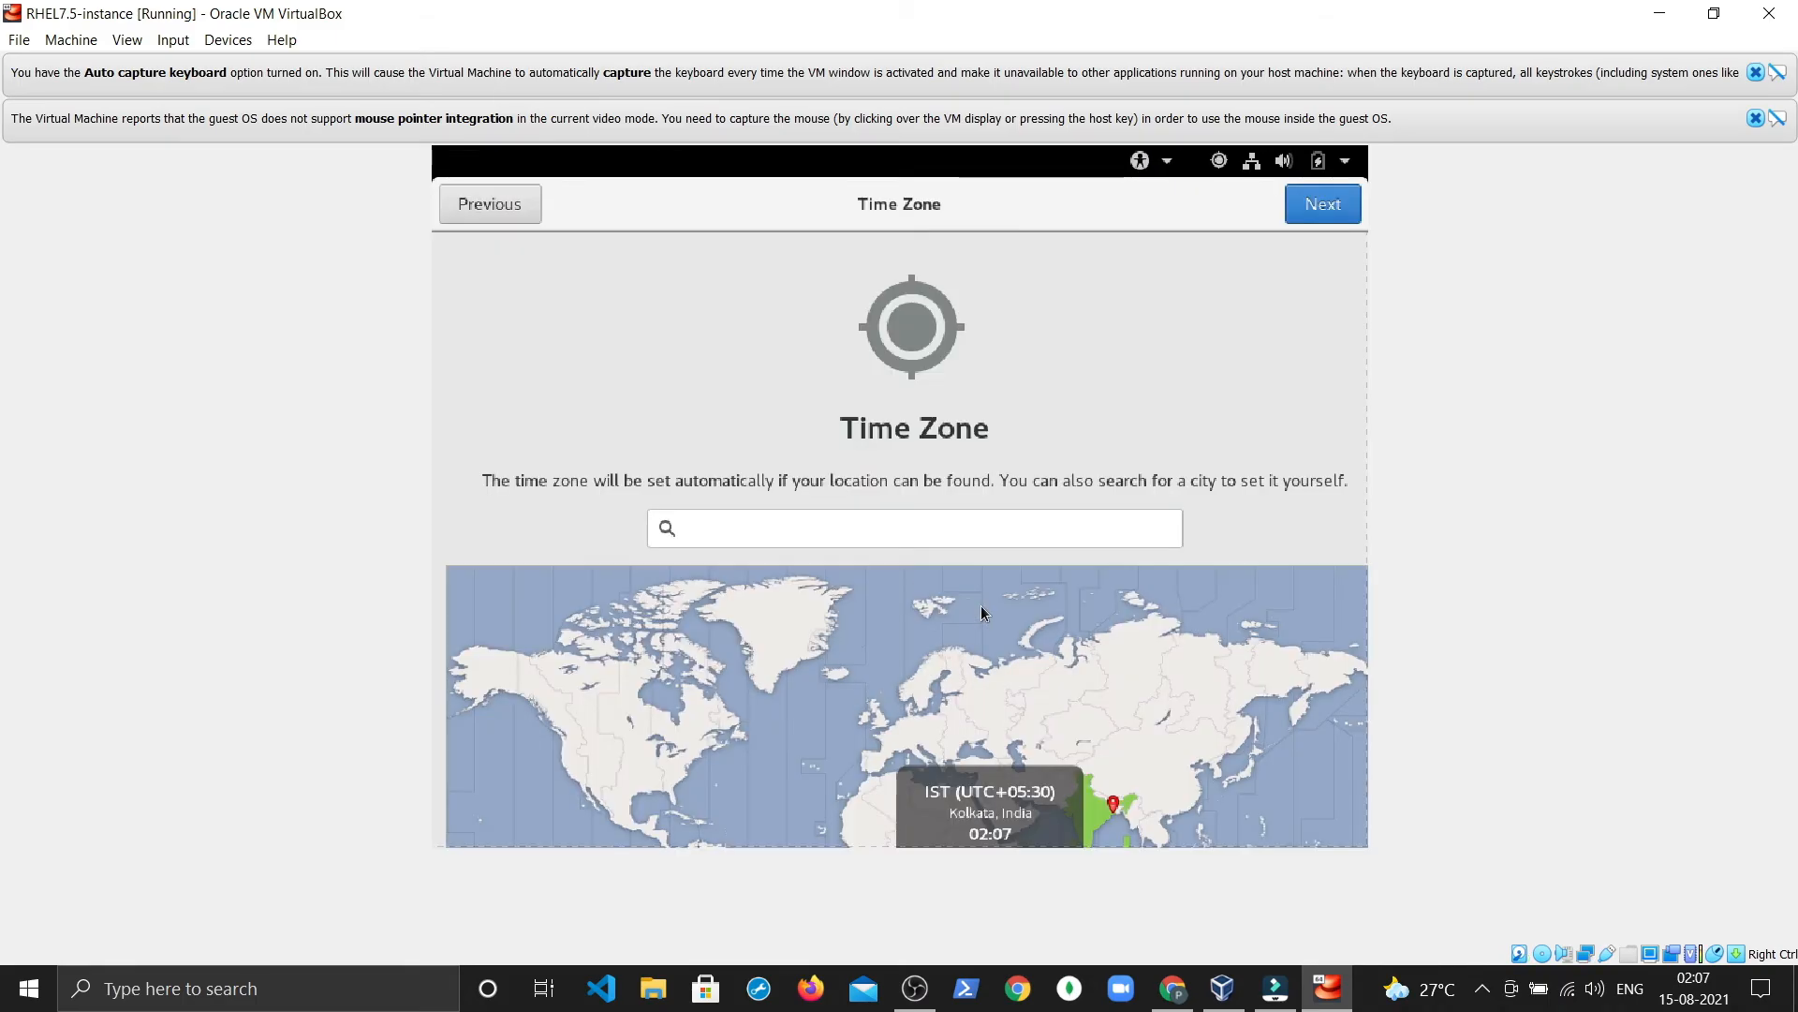
pyautogui.scroll(-3, 936, 622)
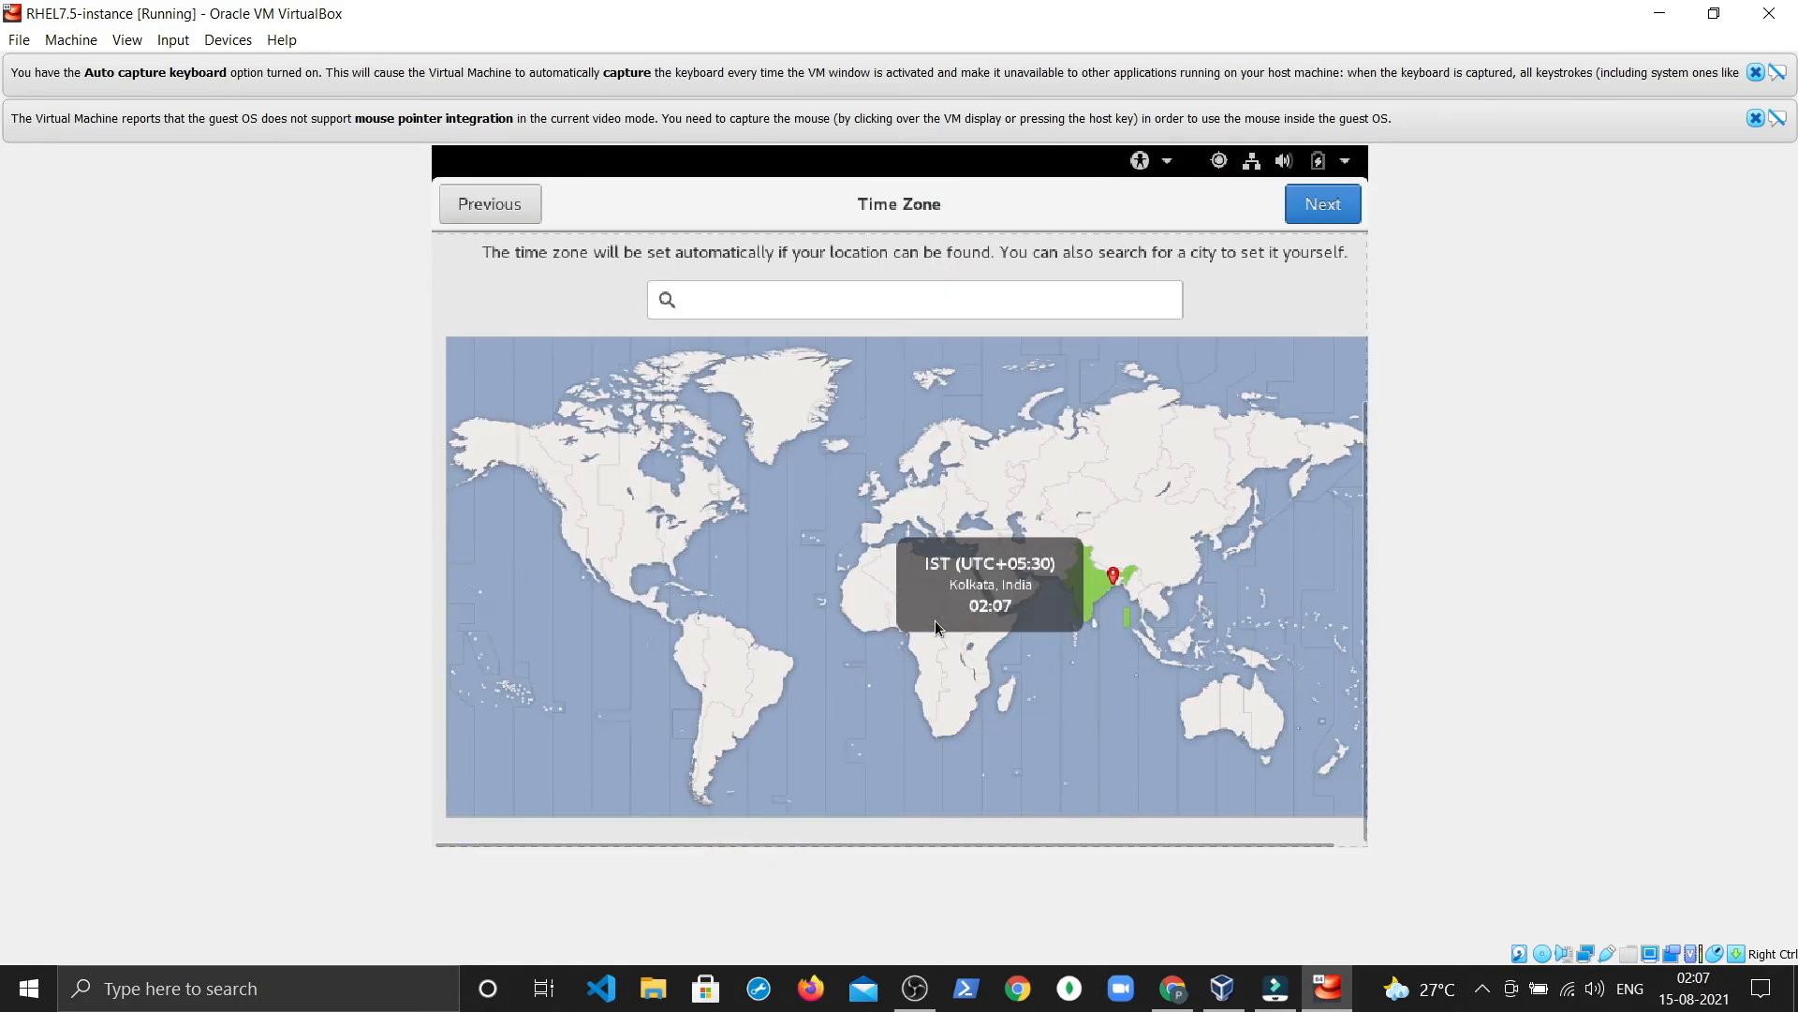
pyautogui.scroll(2, 936, 622)
pyautogui.scroll(-1, 936, 622)
pyautogui.scroll(-1, 936, 627)
pyautogui.scroll(3, 936, 627)
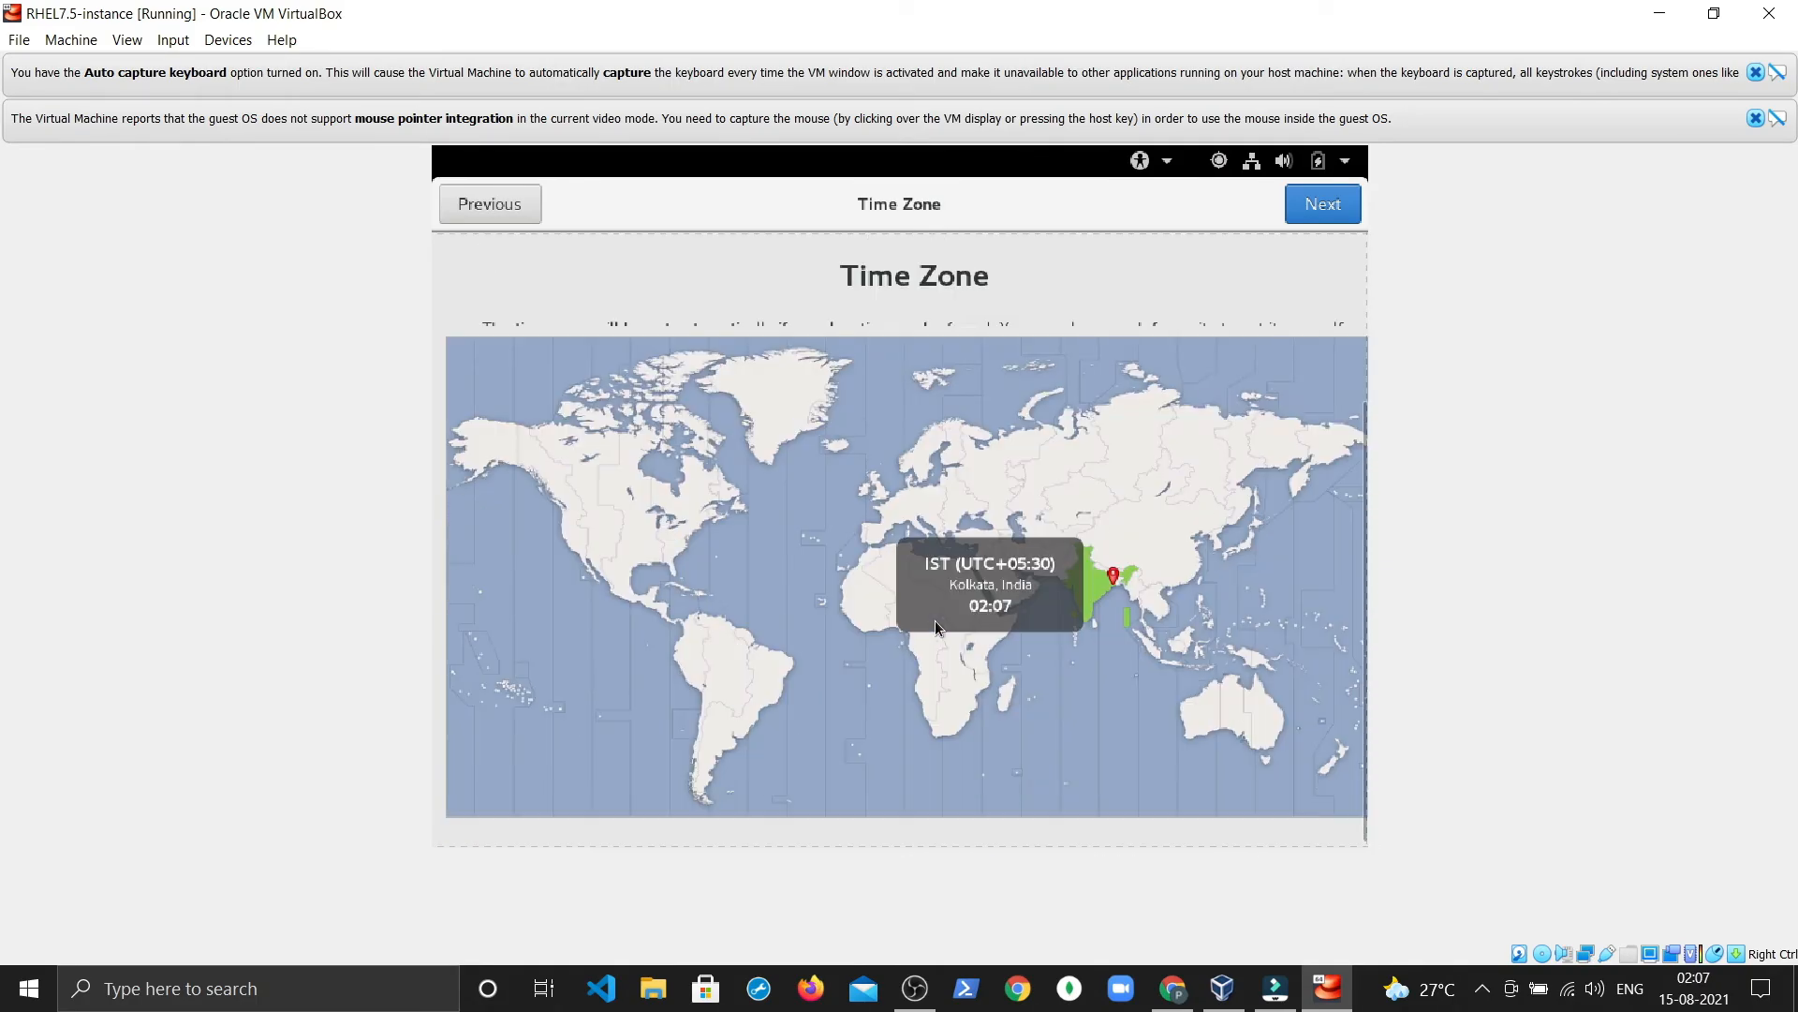
pyautogui.click(1316, 208)
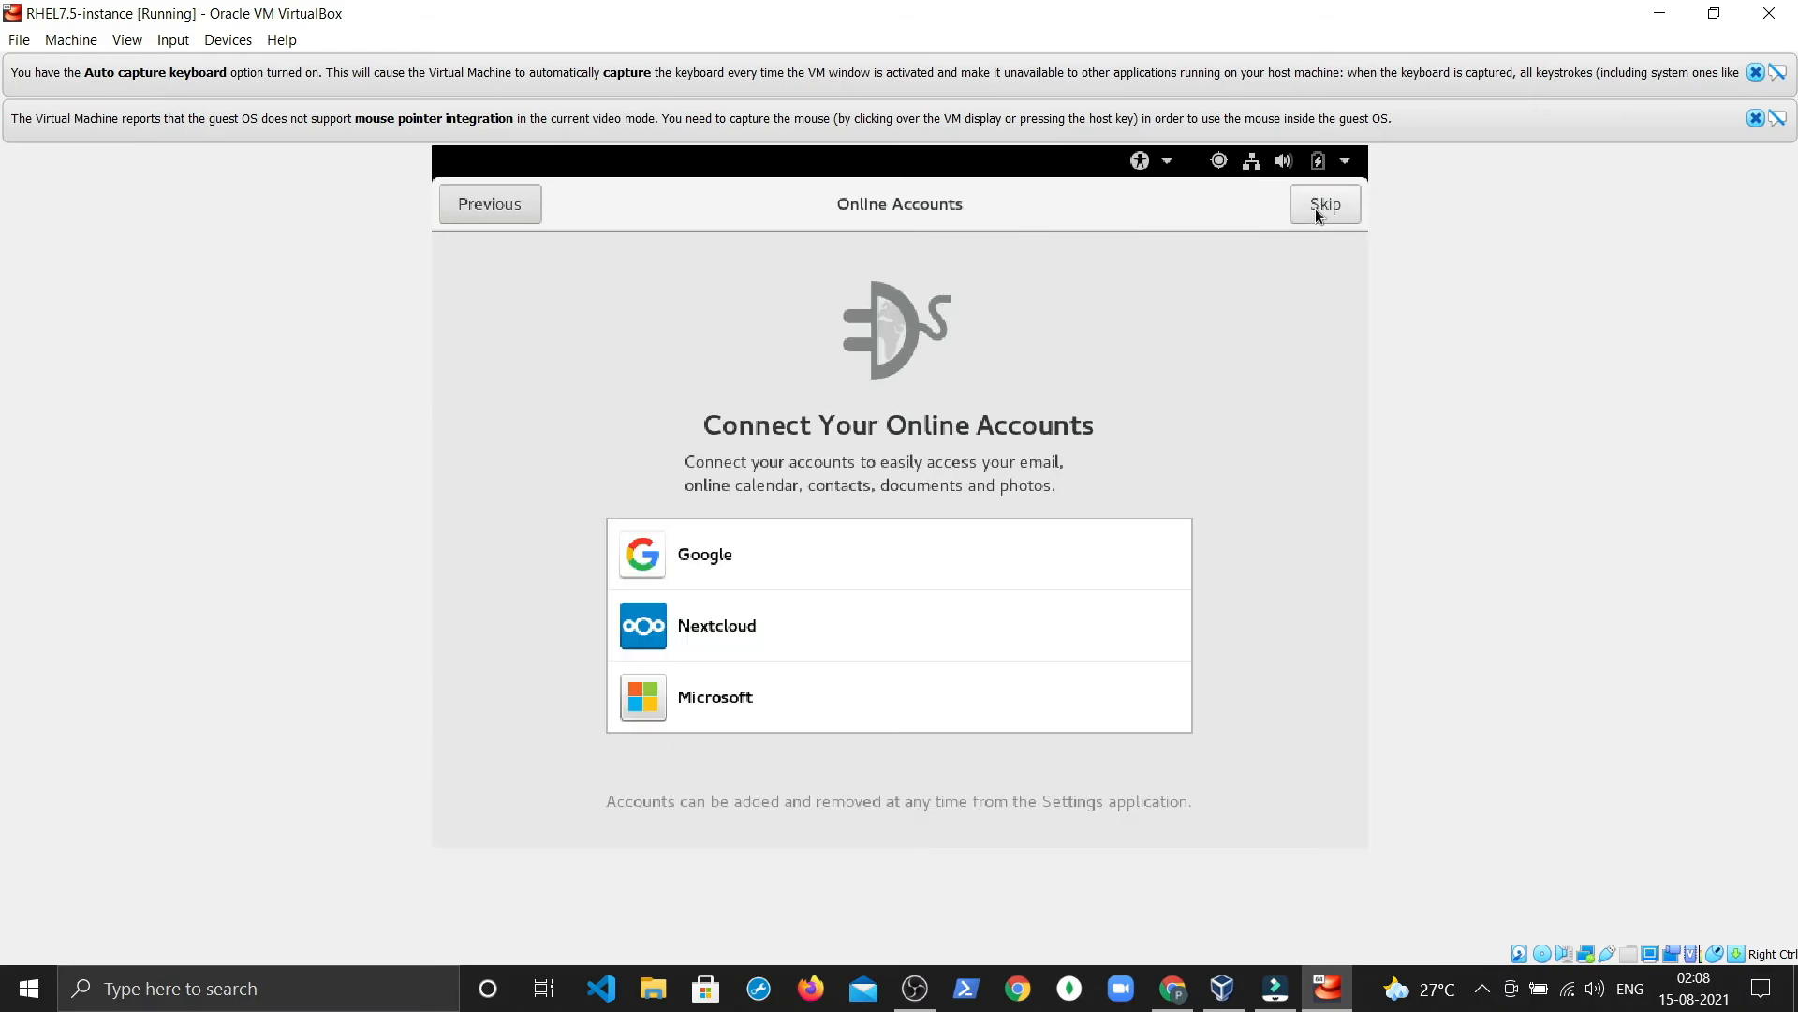
pyautogui.click(1317, 209)
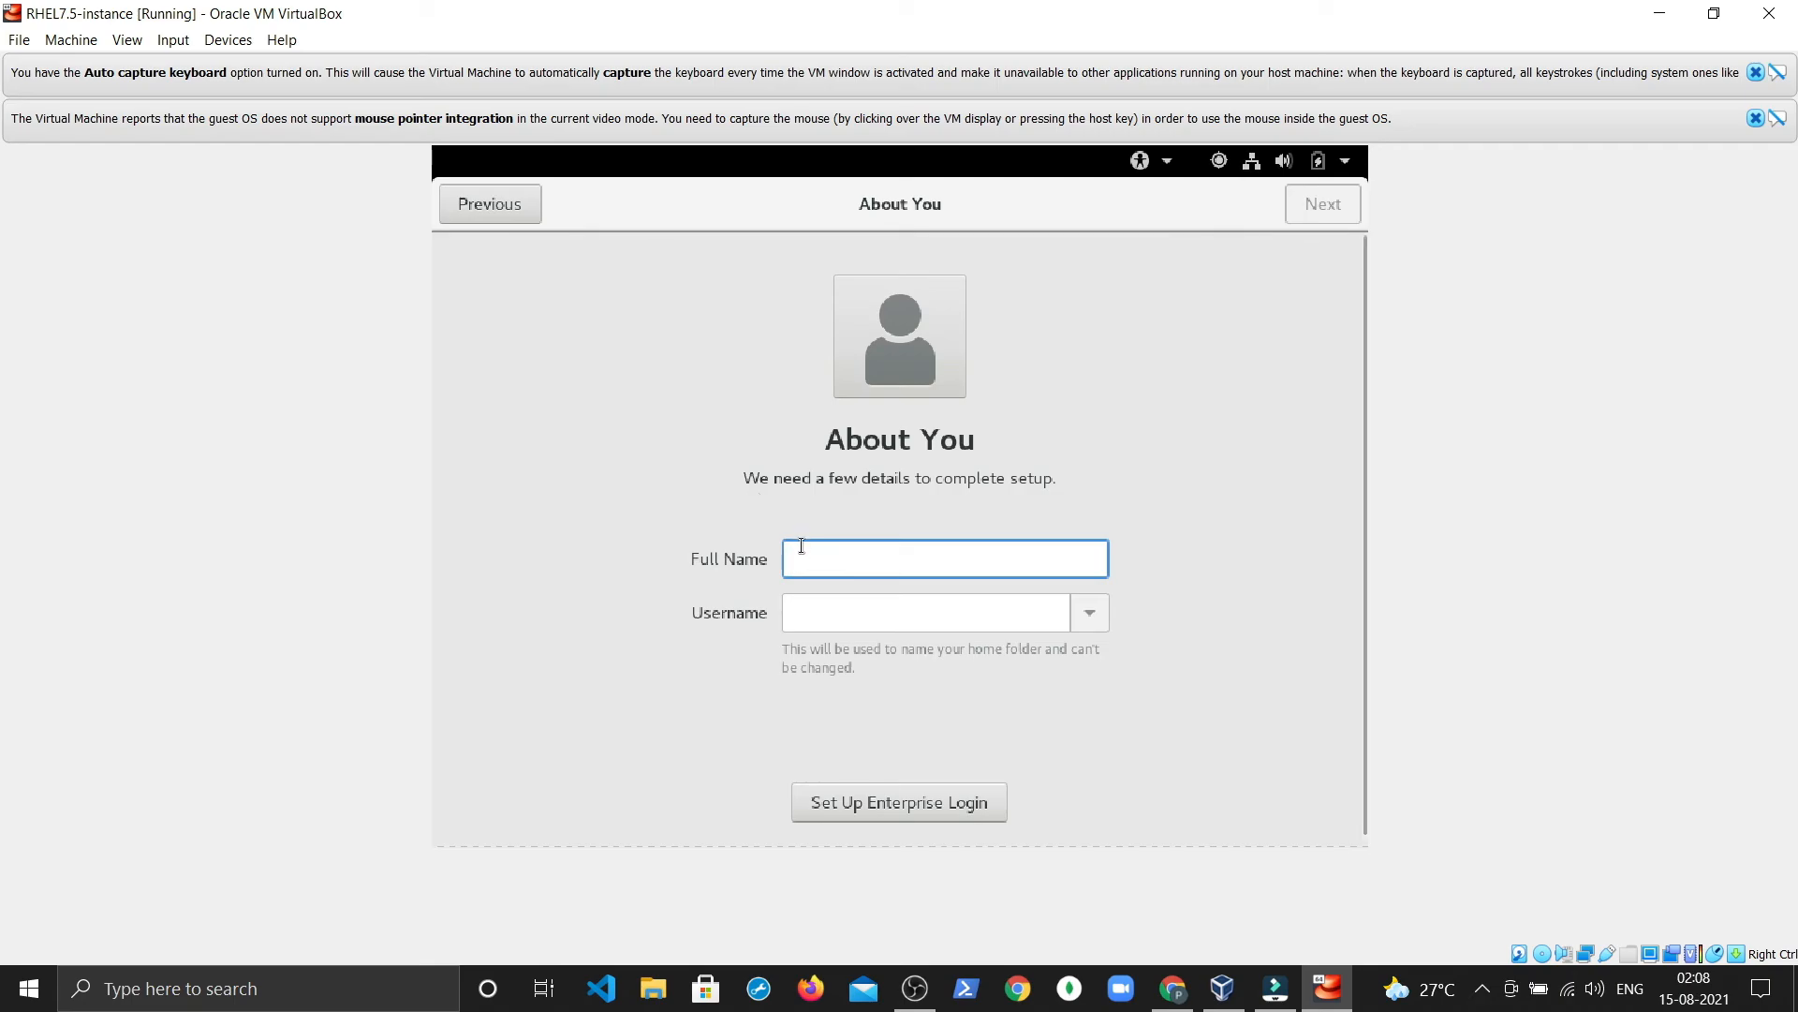
# Step: Enter the user's full name, then set and confirm the account password
pyautogui.write('Pratyay')
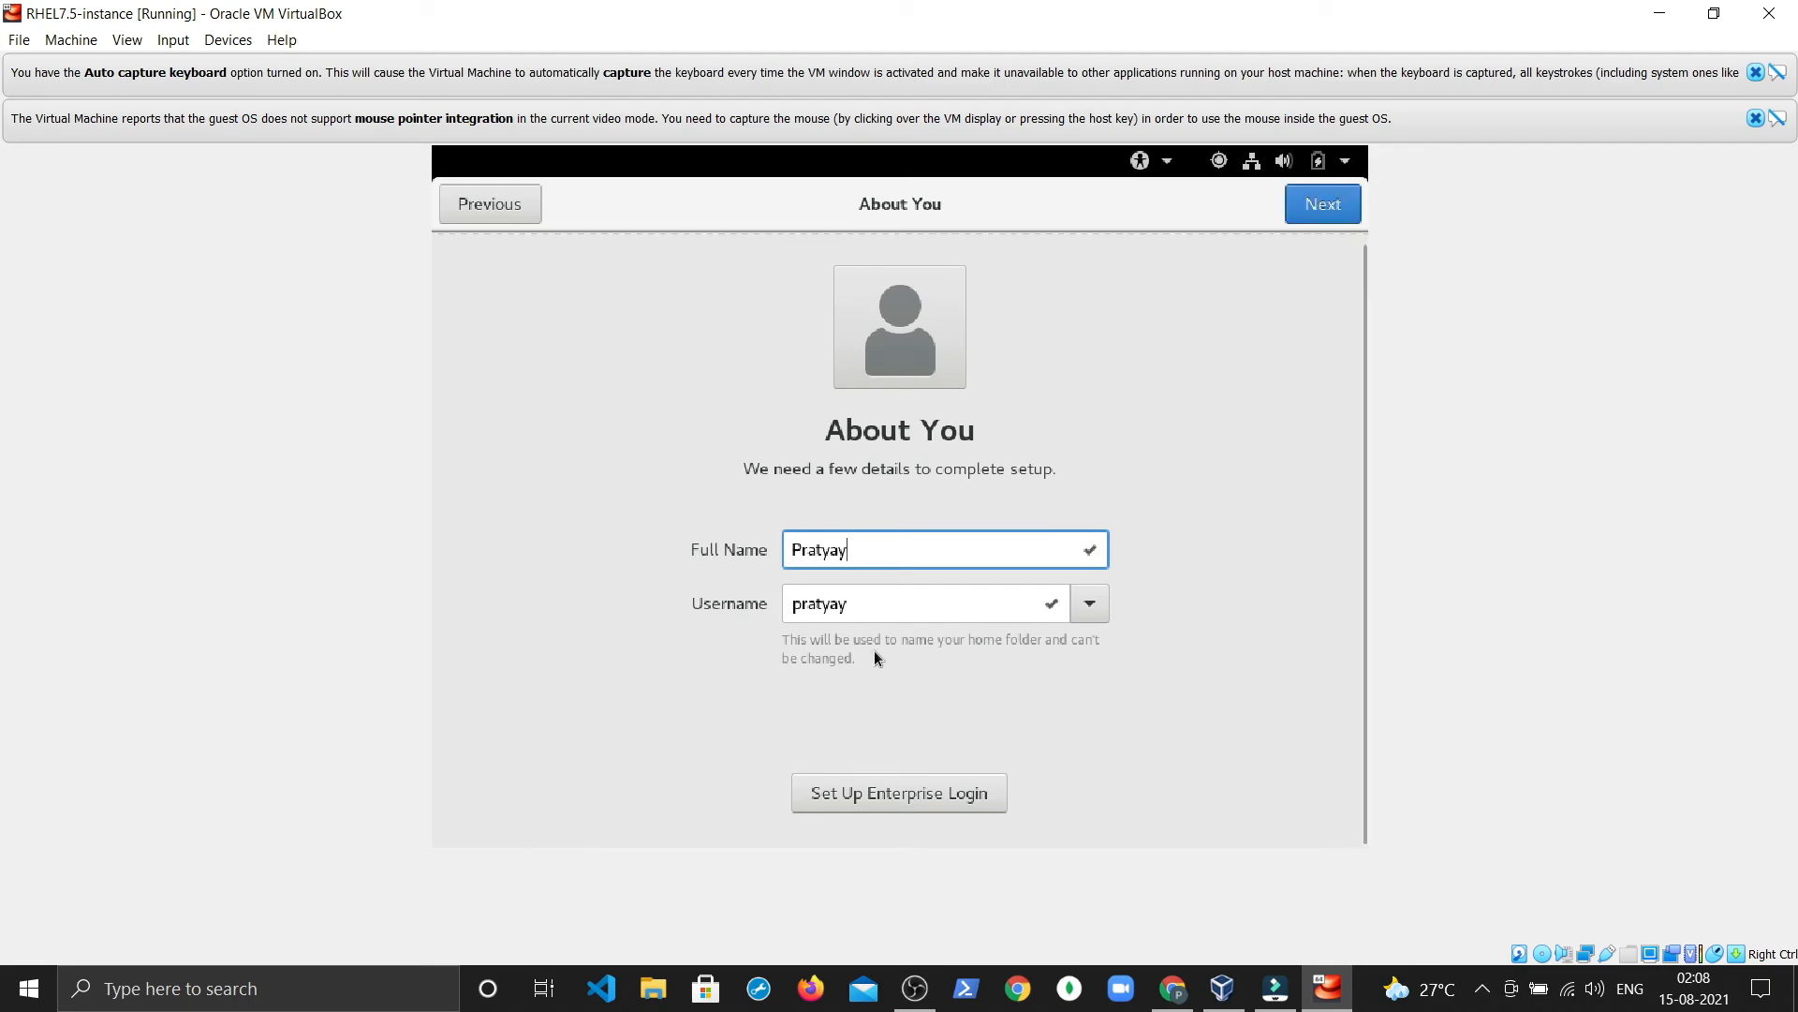
pyautogui.click(1324, 201)
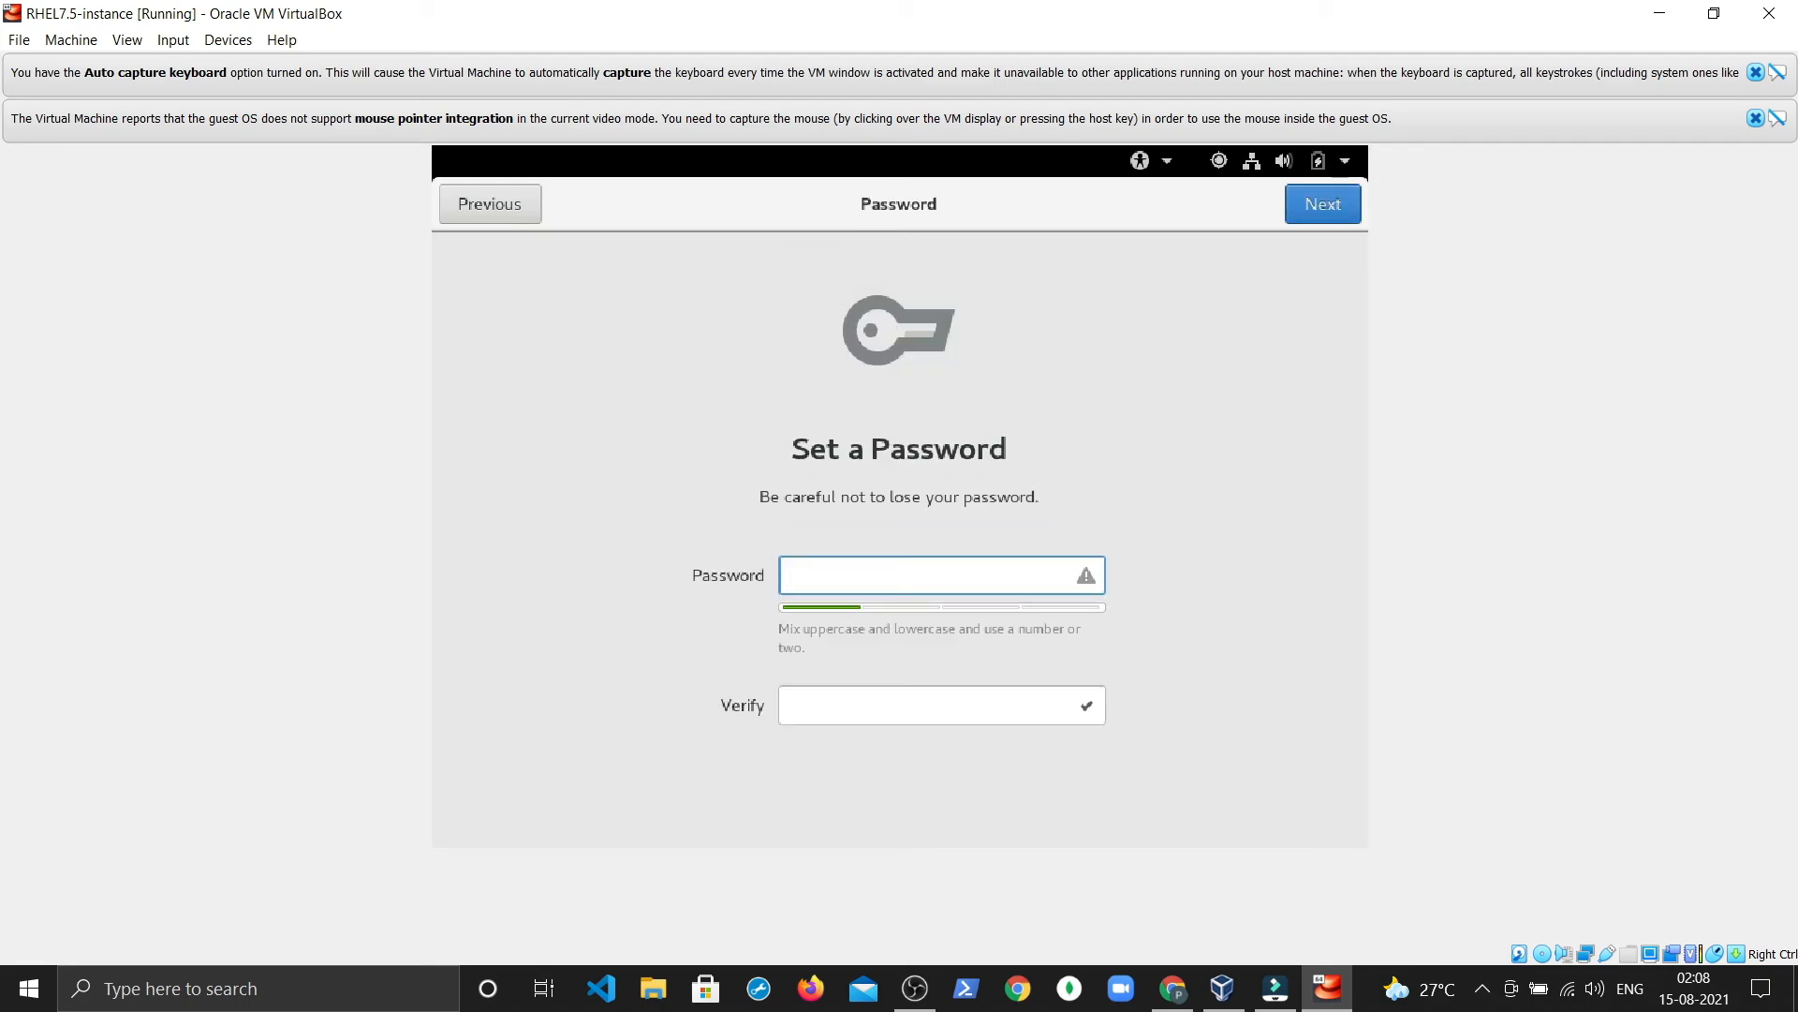
pyautogui.write('****')
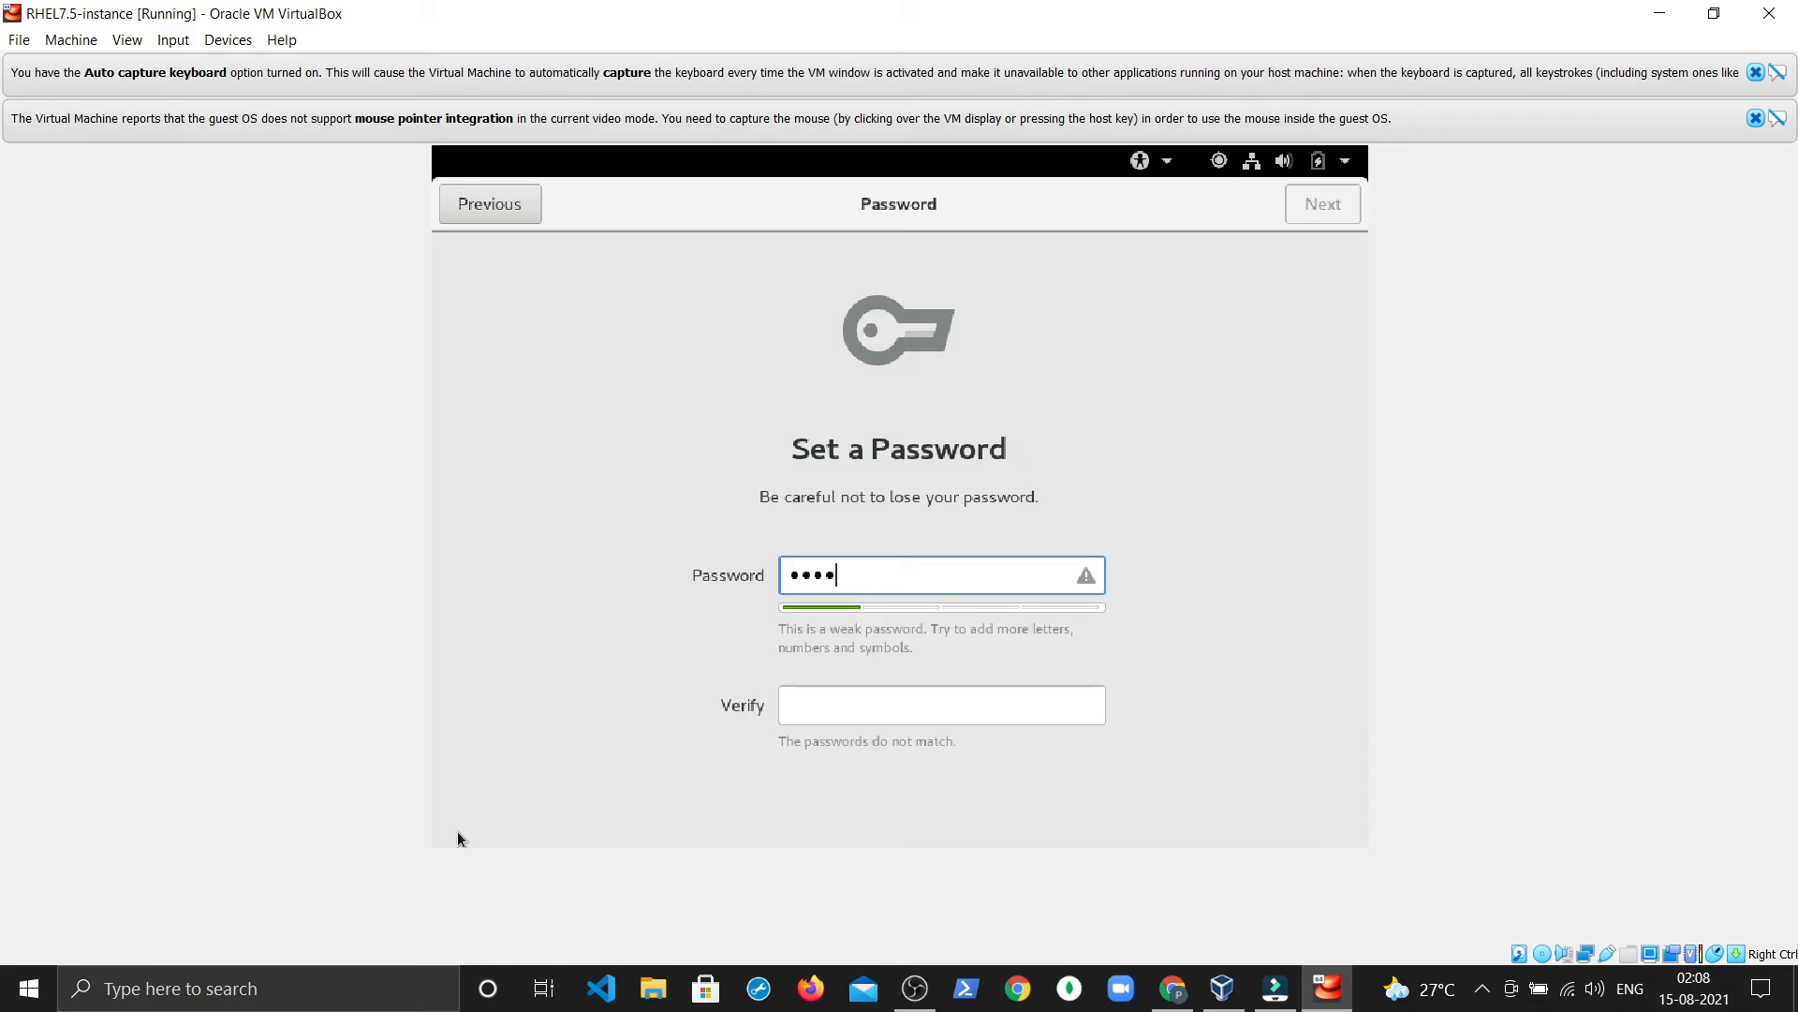
pyautogui.click(801, 715)
pyautogui.write('****')
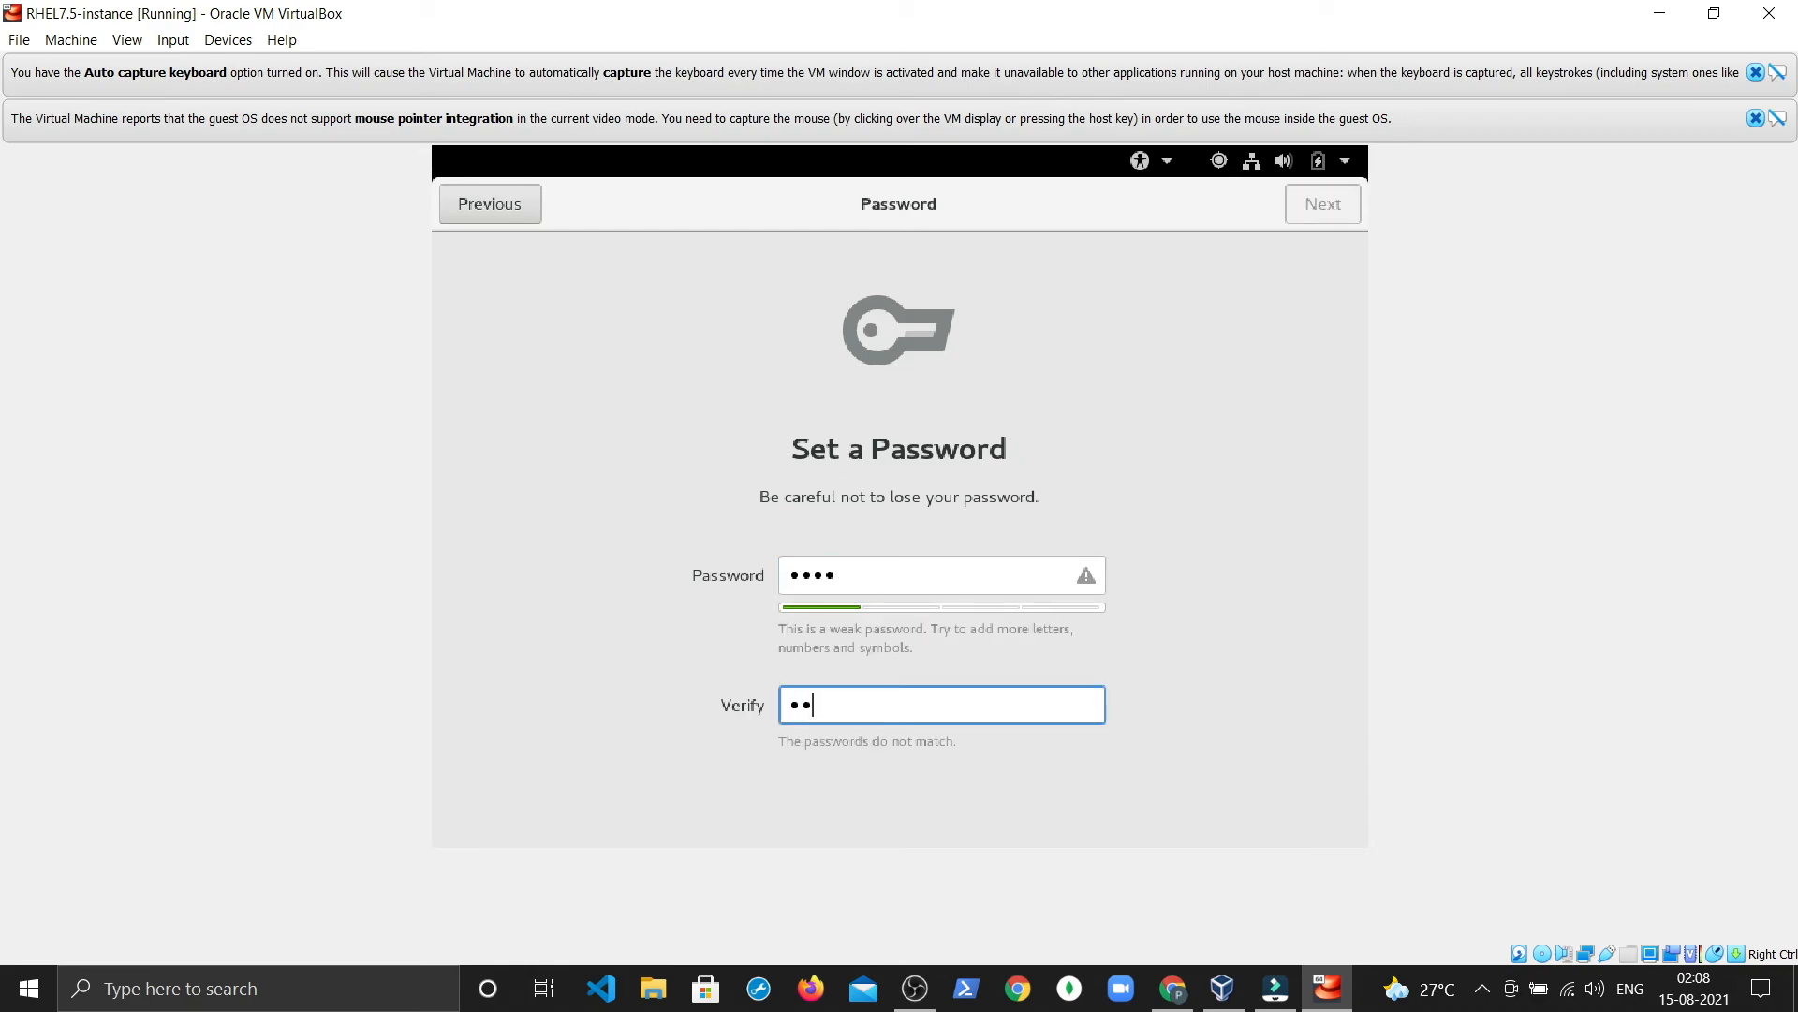
pyautogui.click(1350, 192)
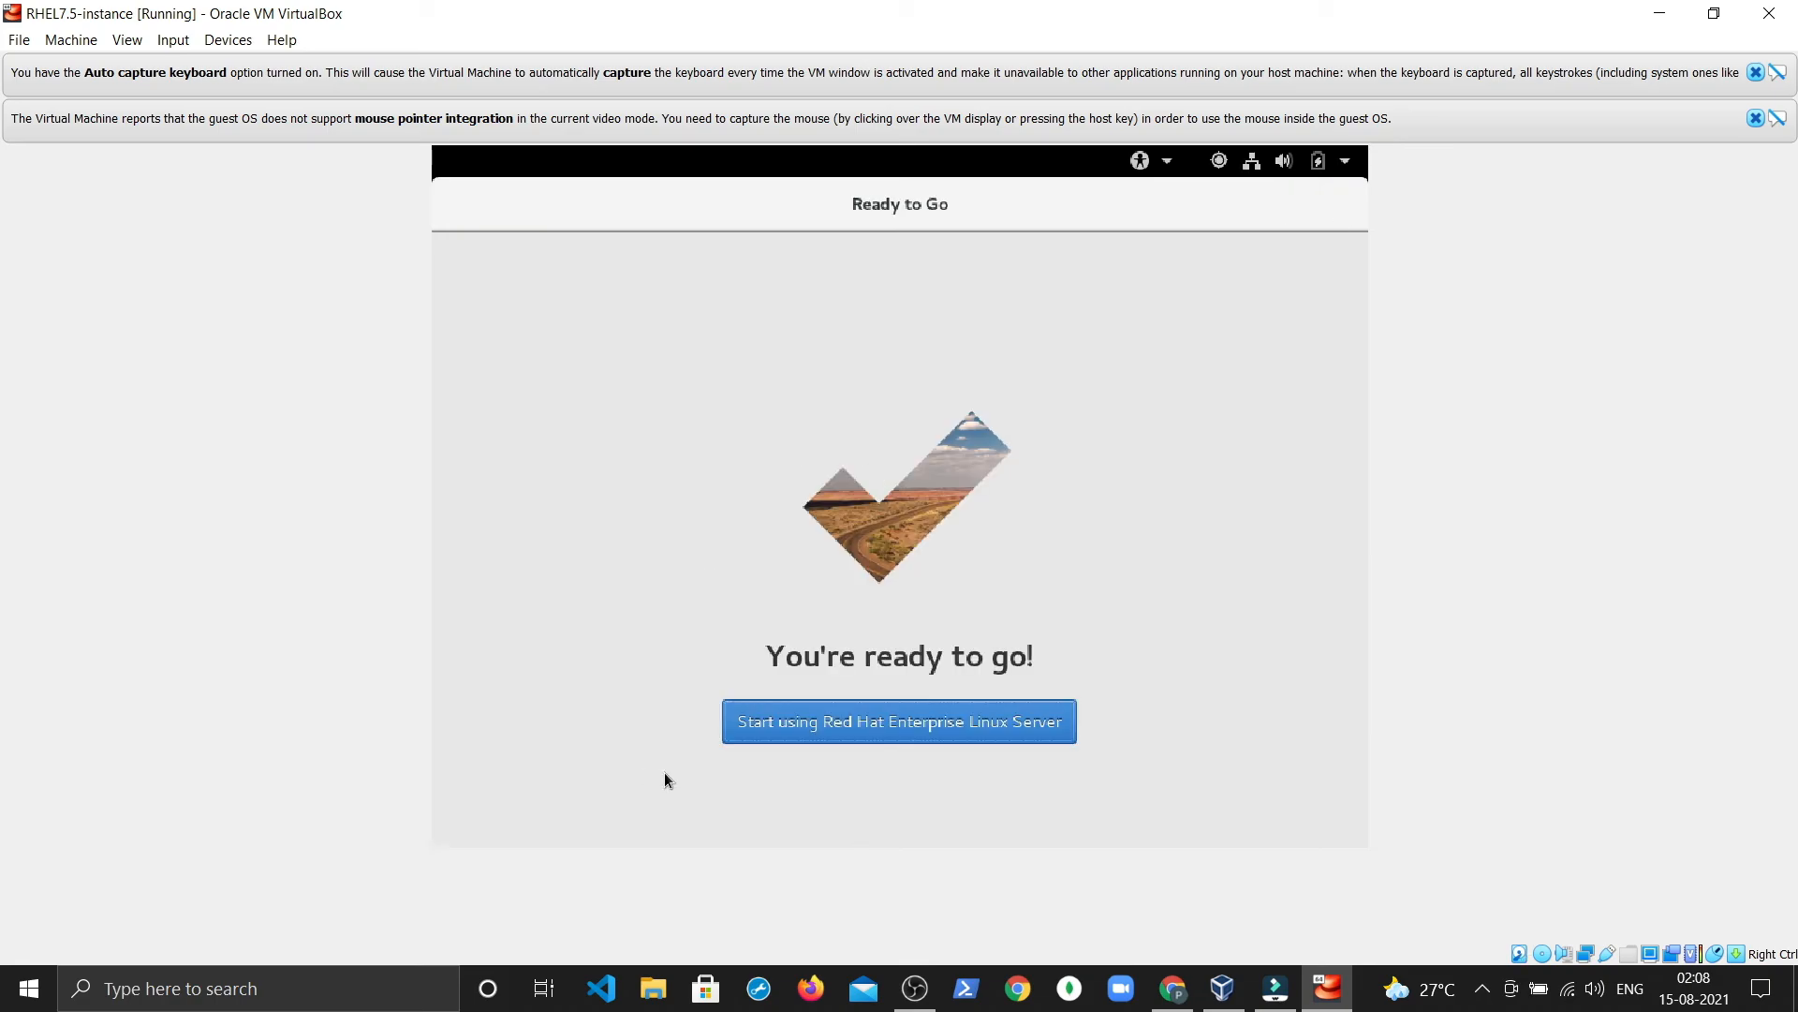
# Step: Start using RHEL, open a Terminal from the desktop menu and run whoami
pyautogui.click(803, 727)
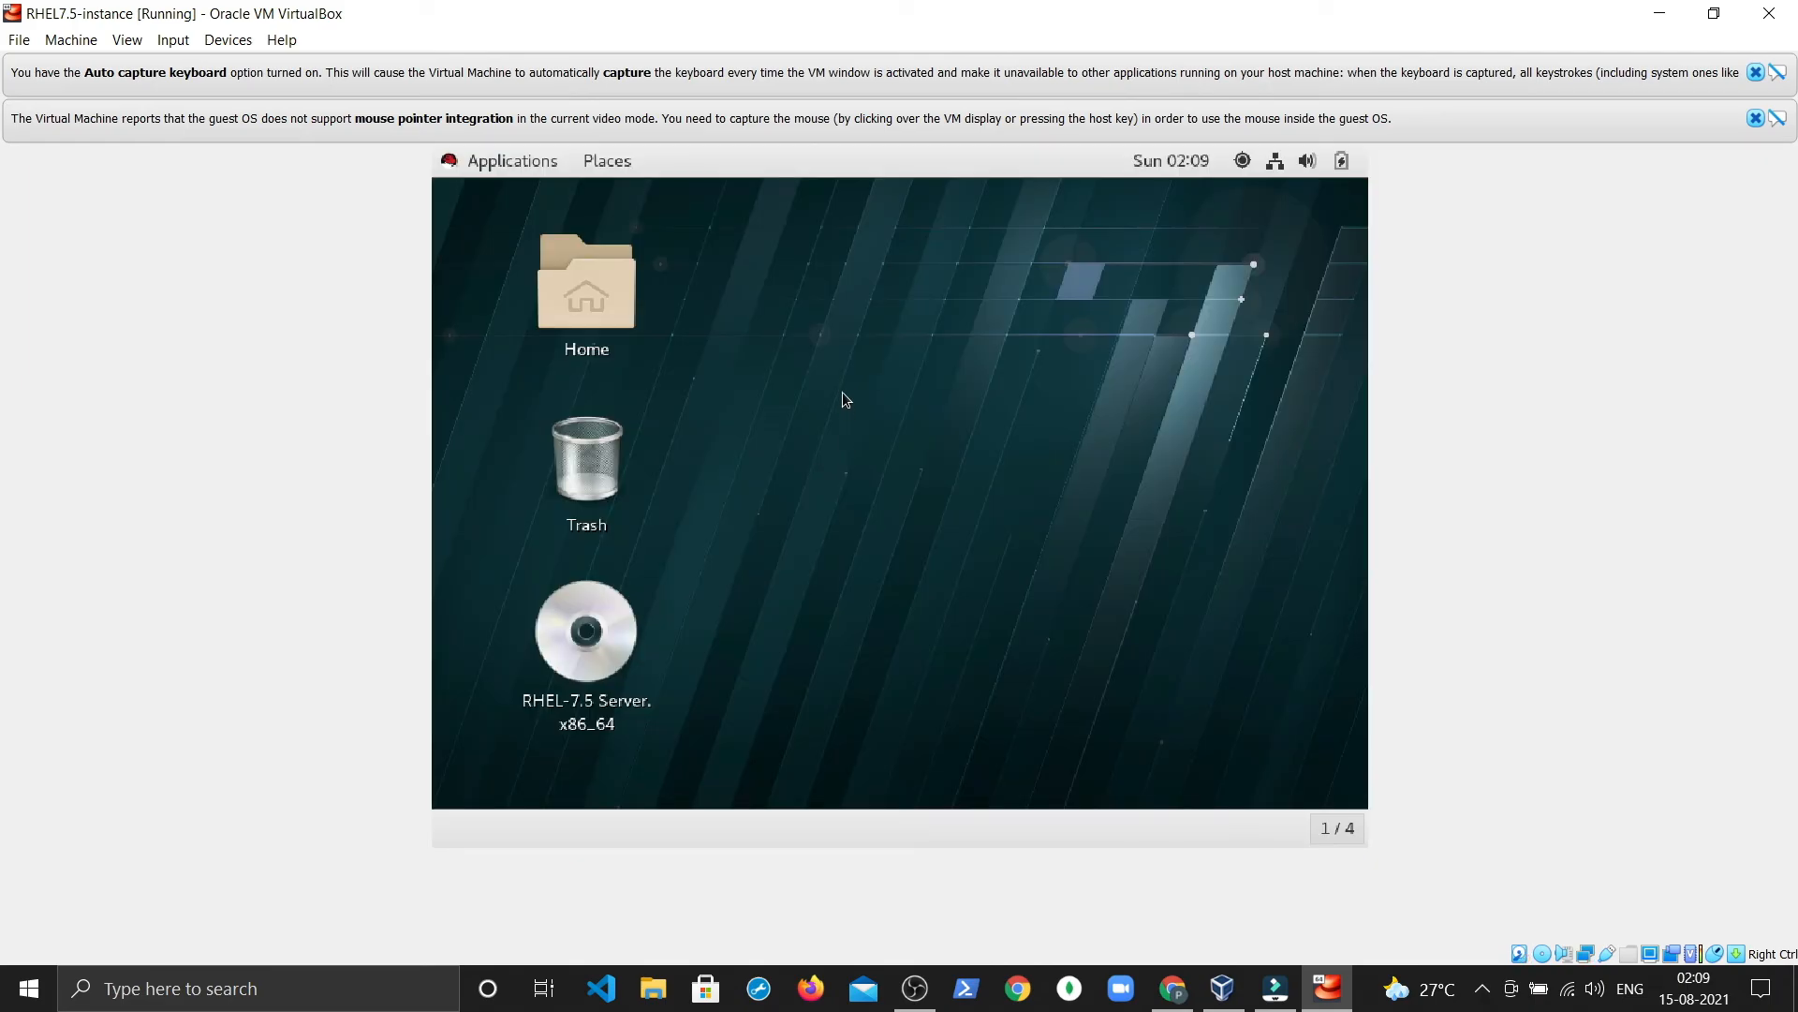
pyautogui.rightClick(842, 391)
pyautogui.click(898, 609)
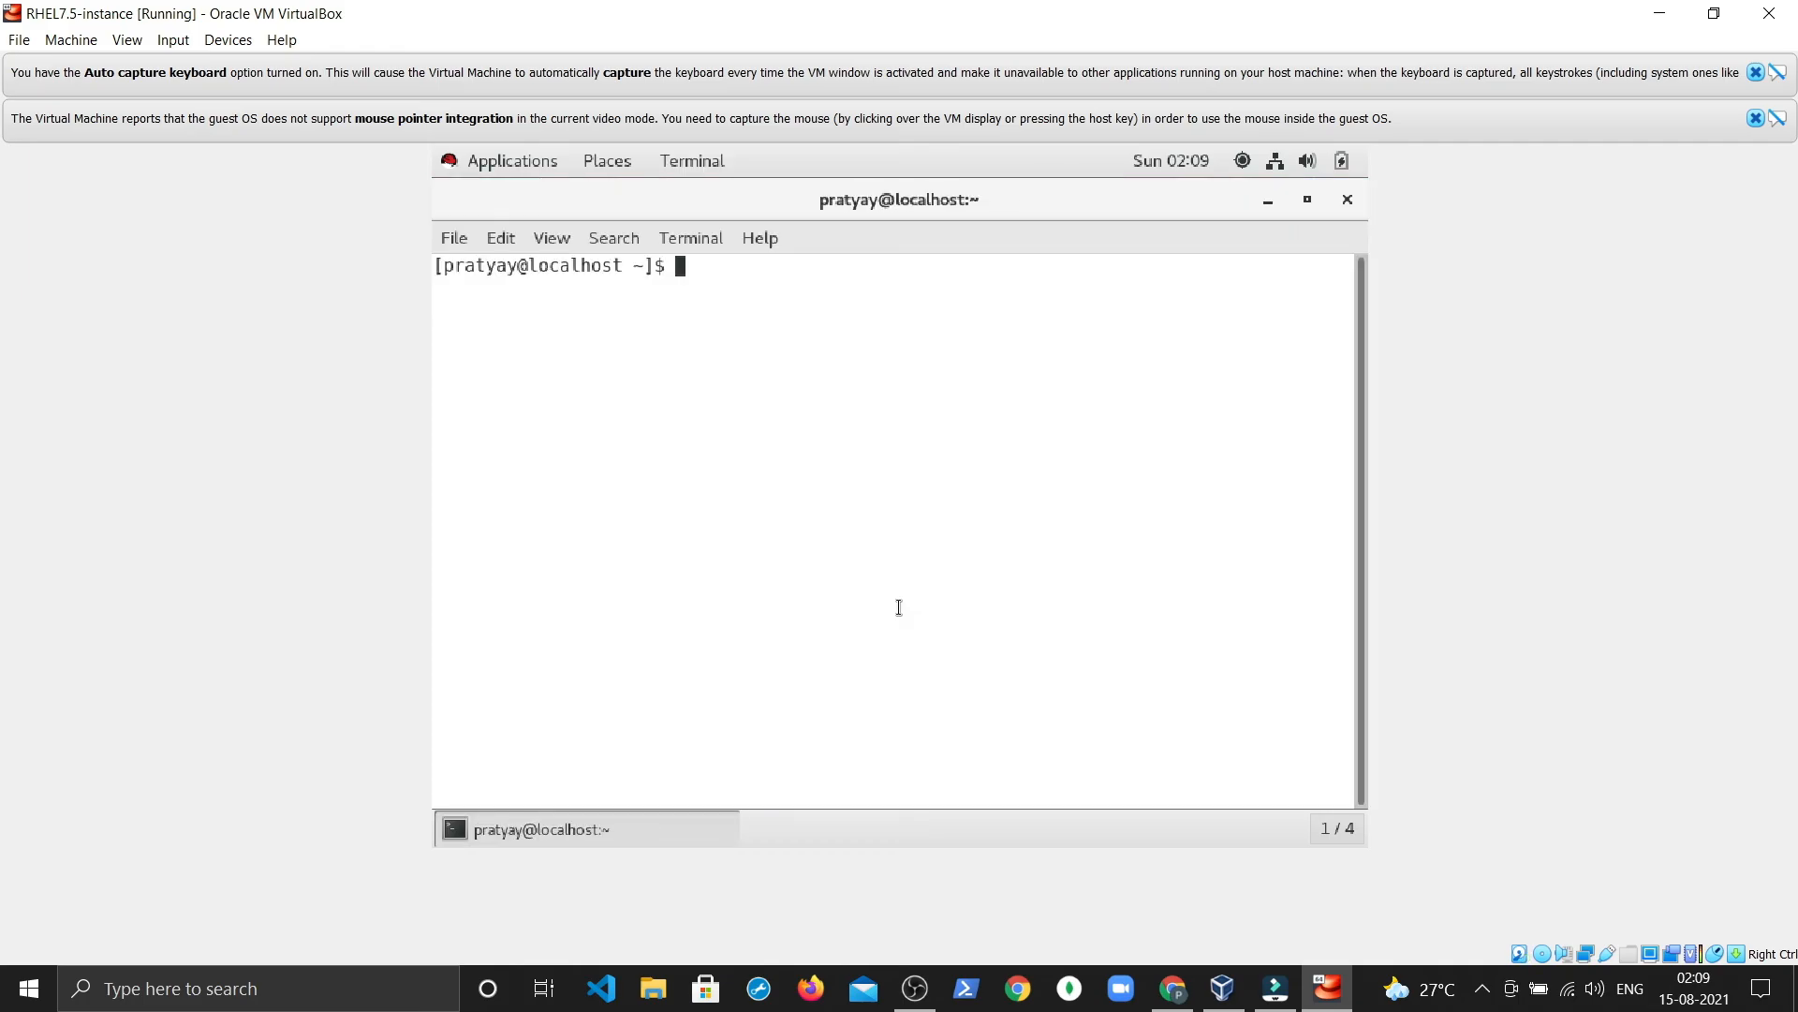
pyautogui.write('whoami')
pyautogui.press('Return')
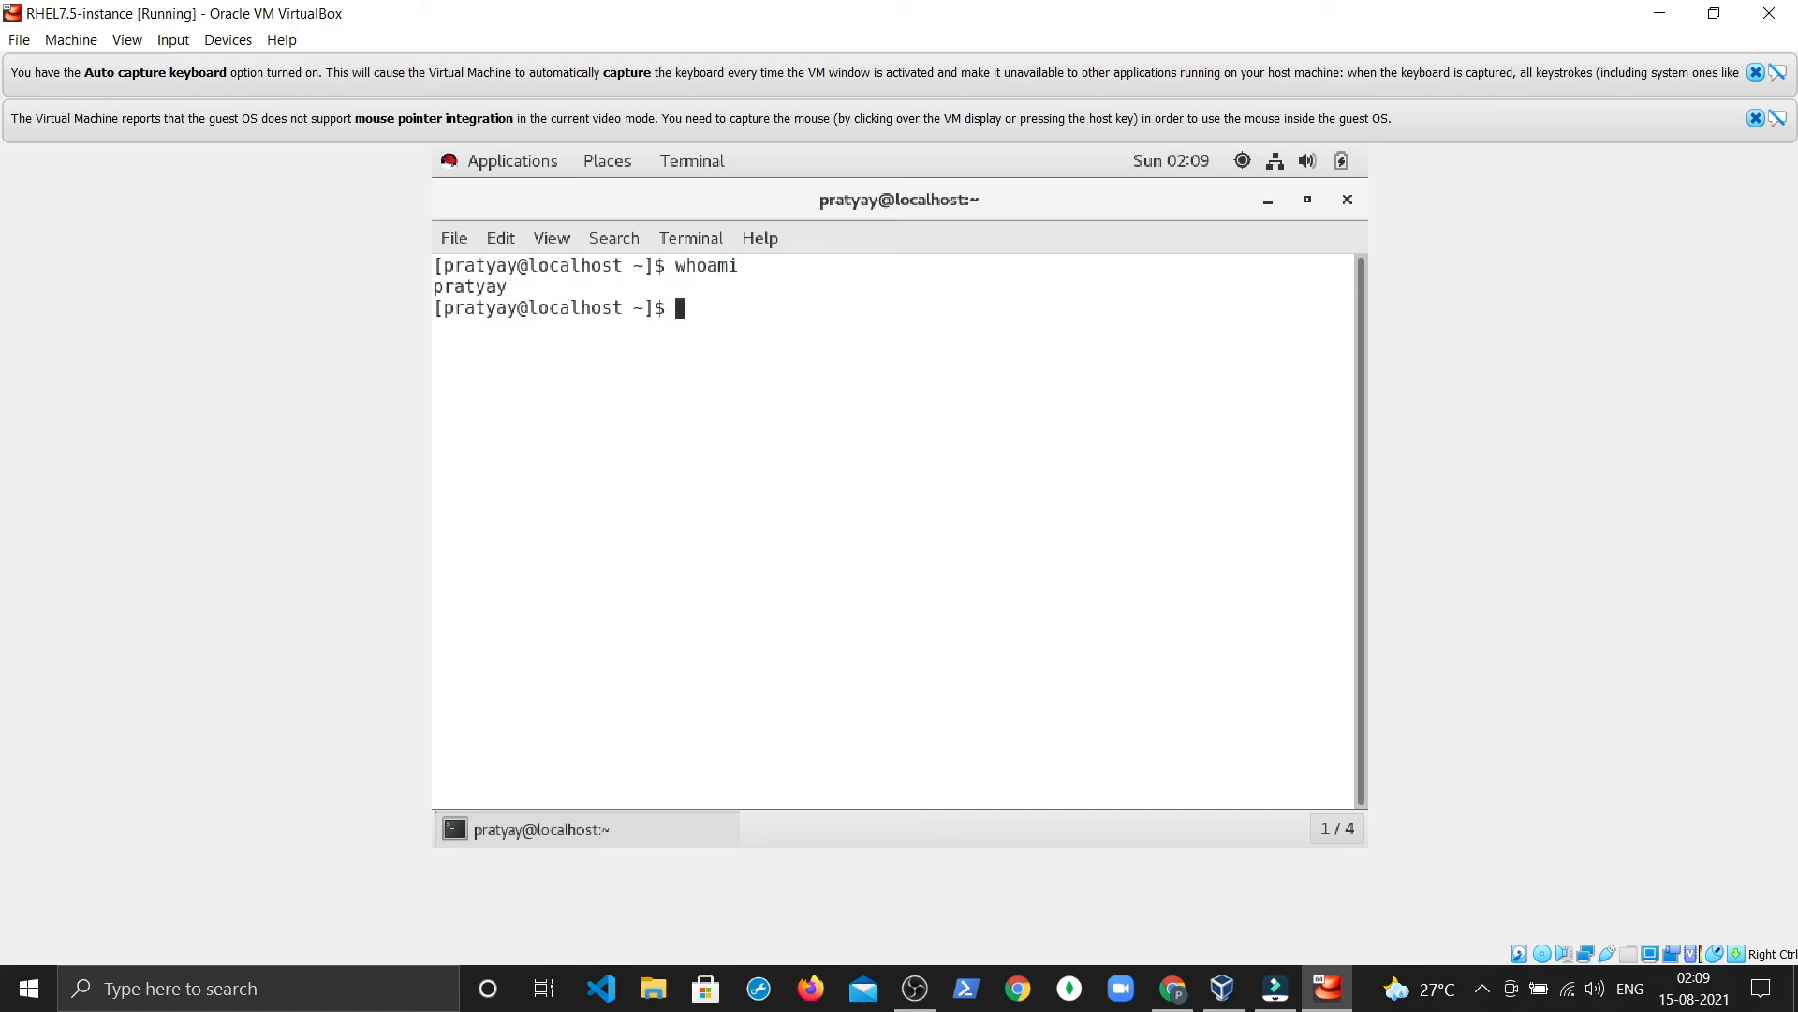